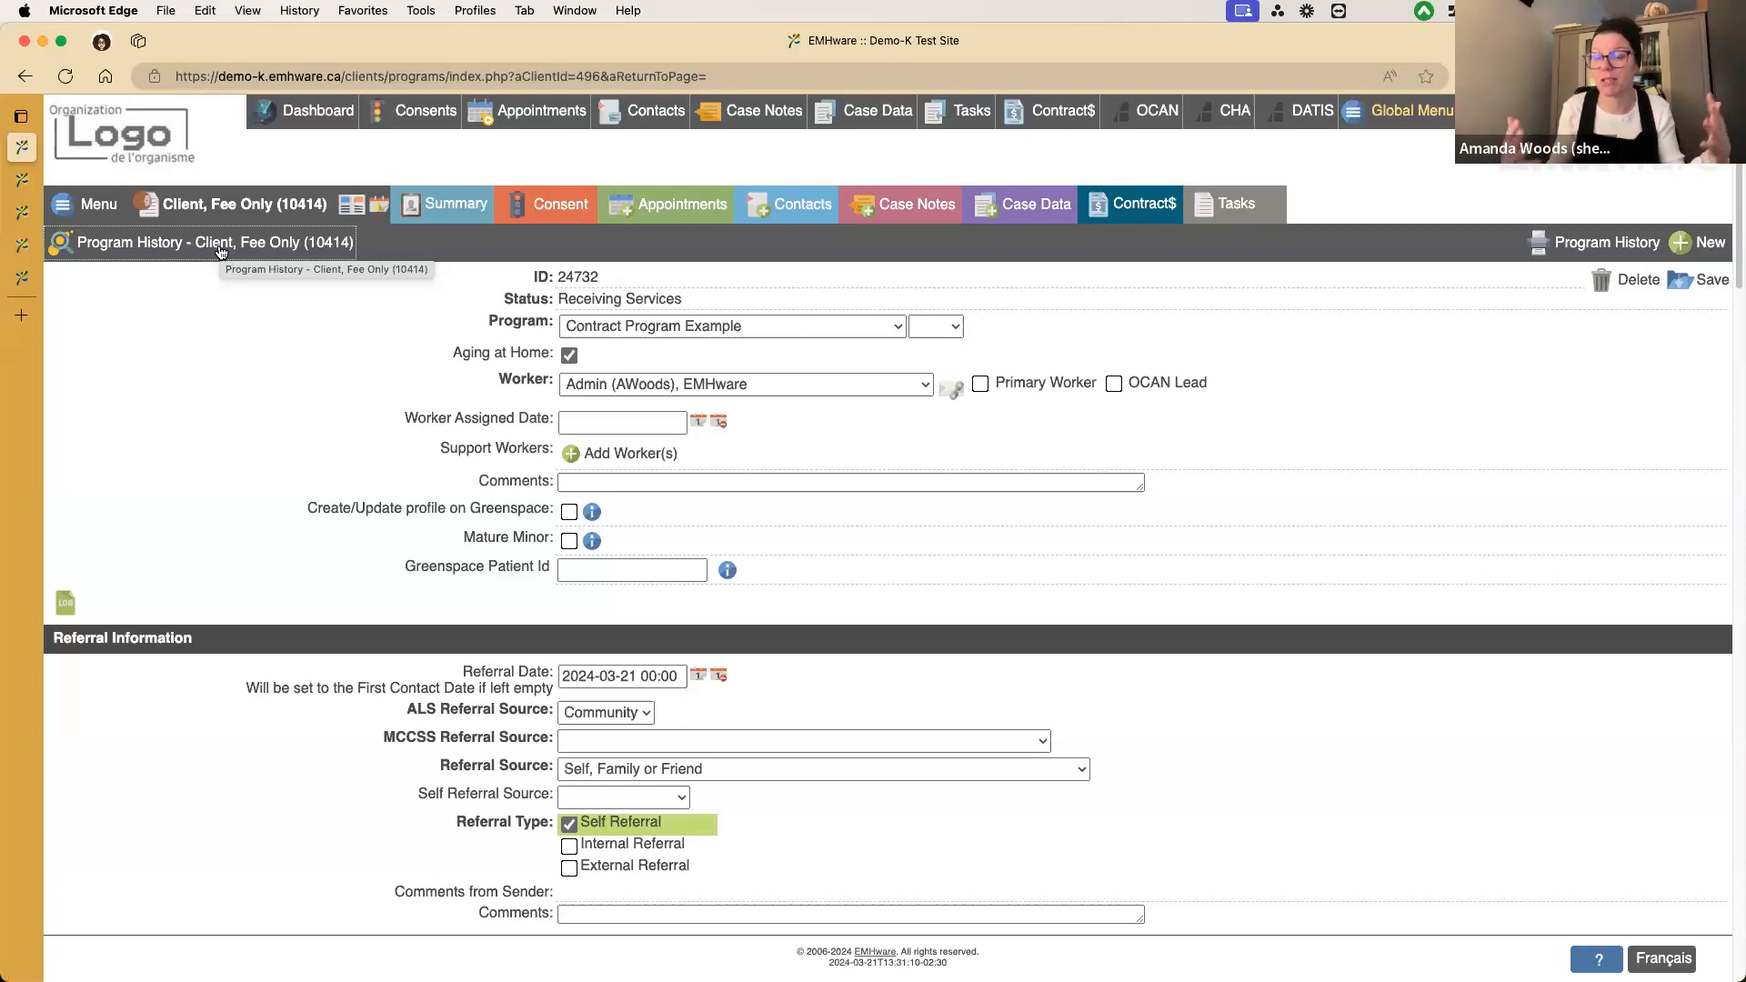
Step: Examine the fee-only client's program history down to the contract ID in the Contract Information section
scroll(518, 327, "down", 2)
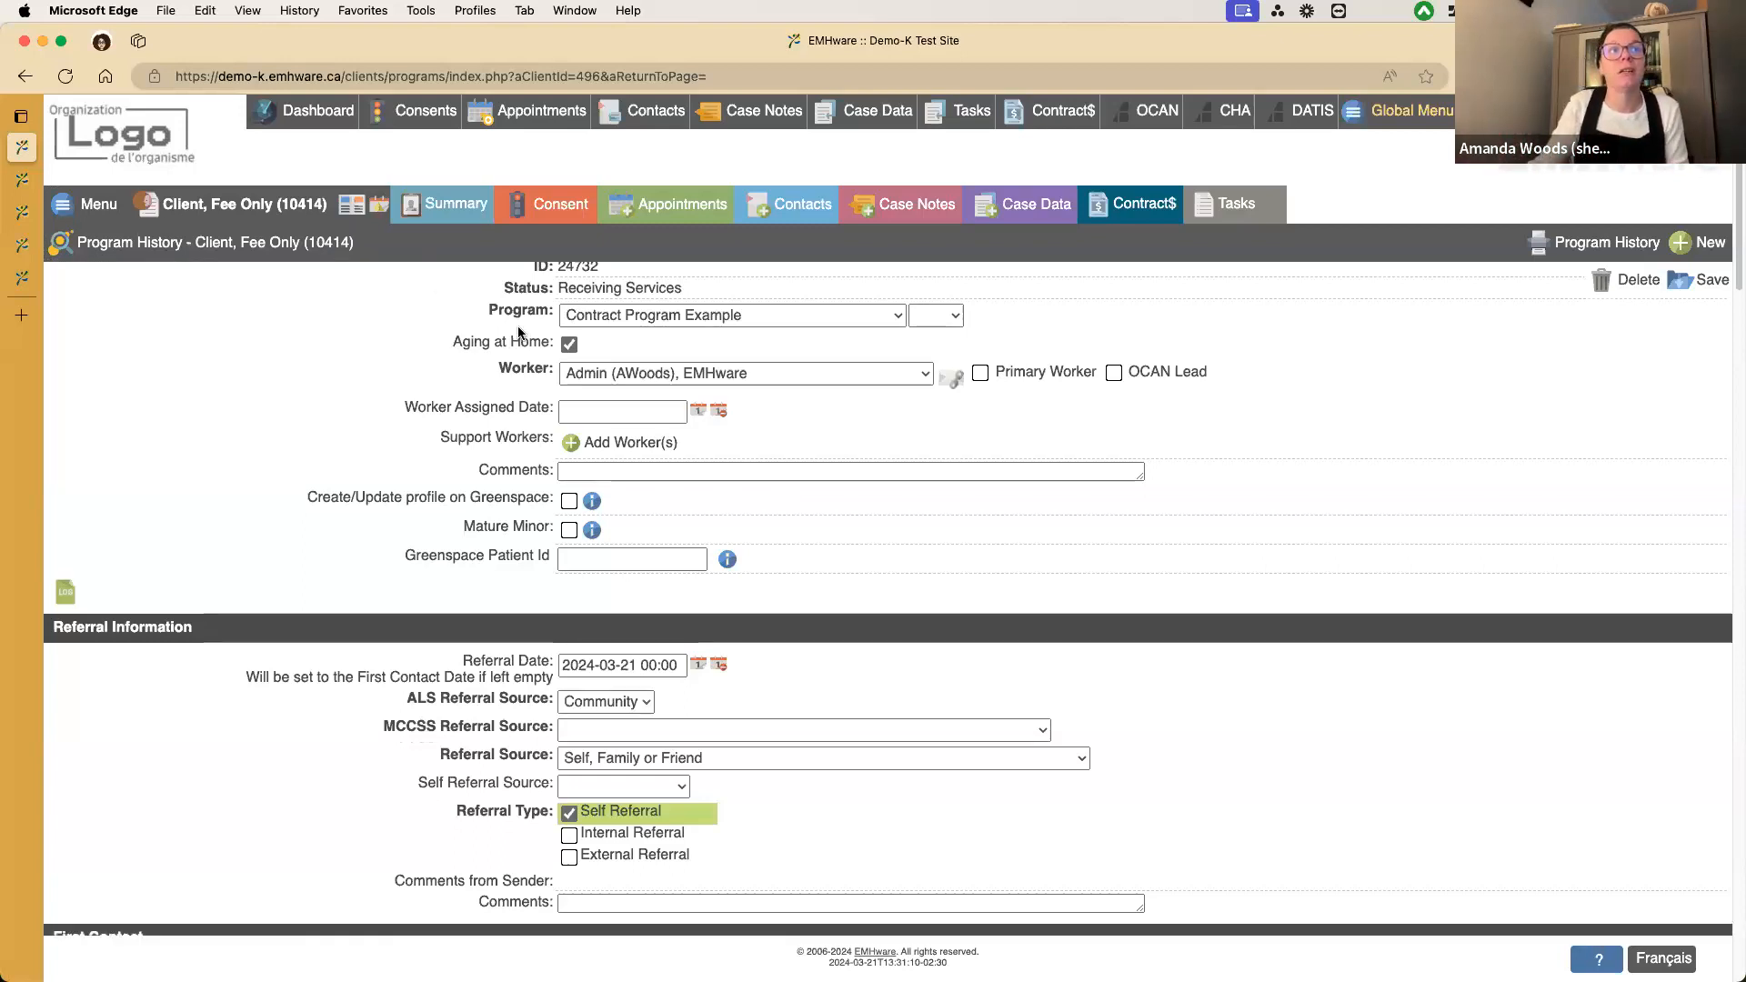
scroll(518, 327, "down", 10)
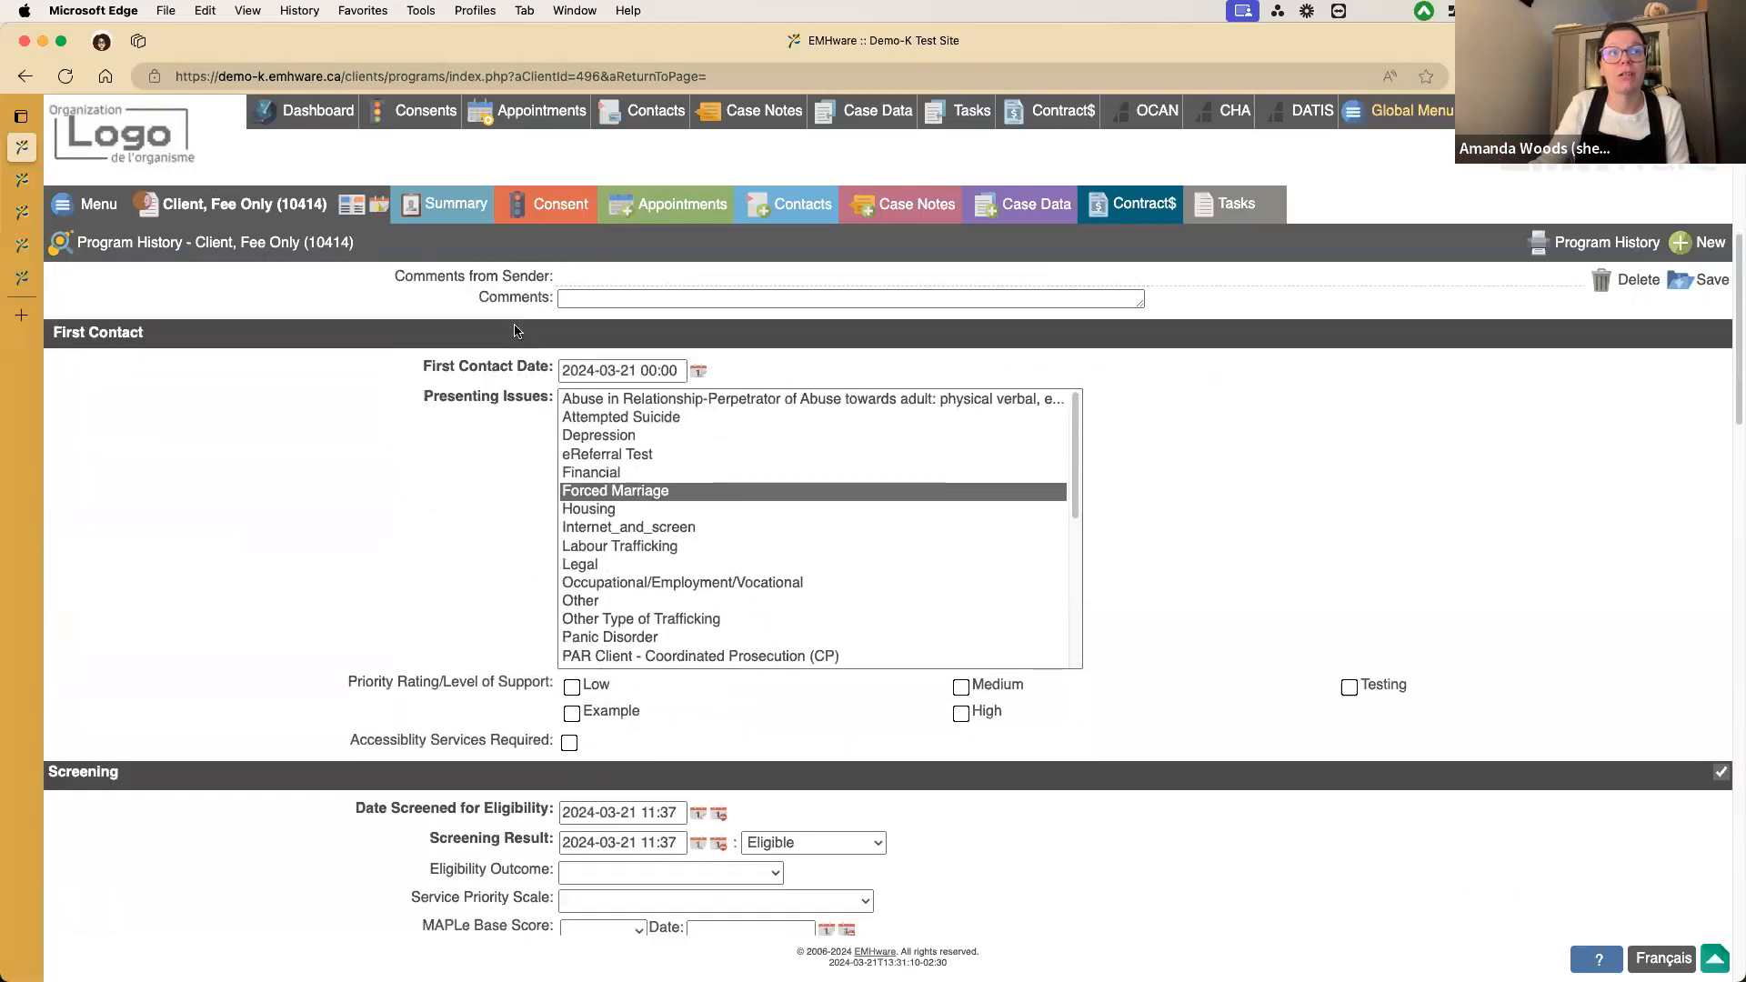
scroll(515, 330, "down", 10)
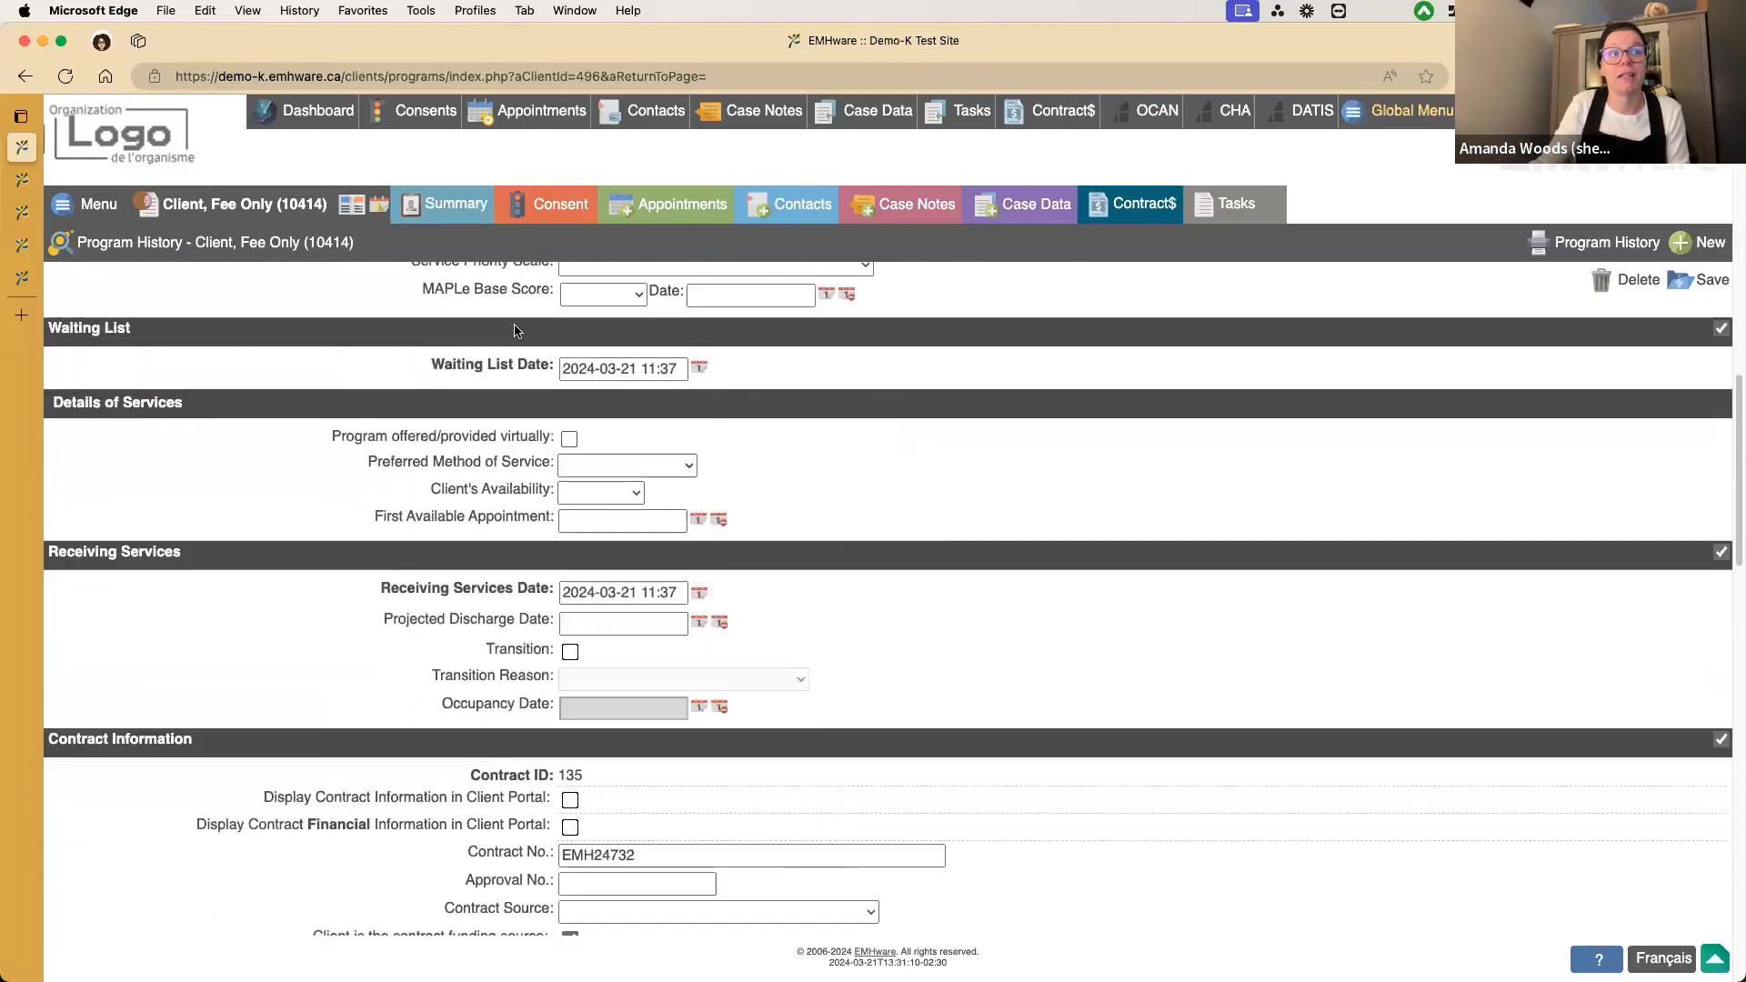
scroll(515, 330, "down", 6)
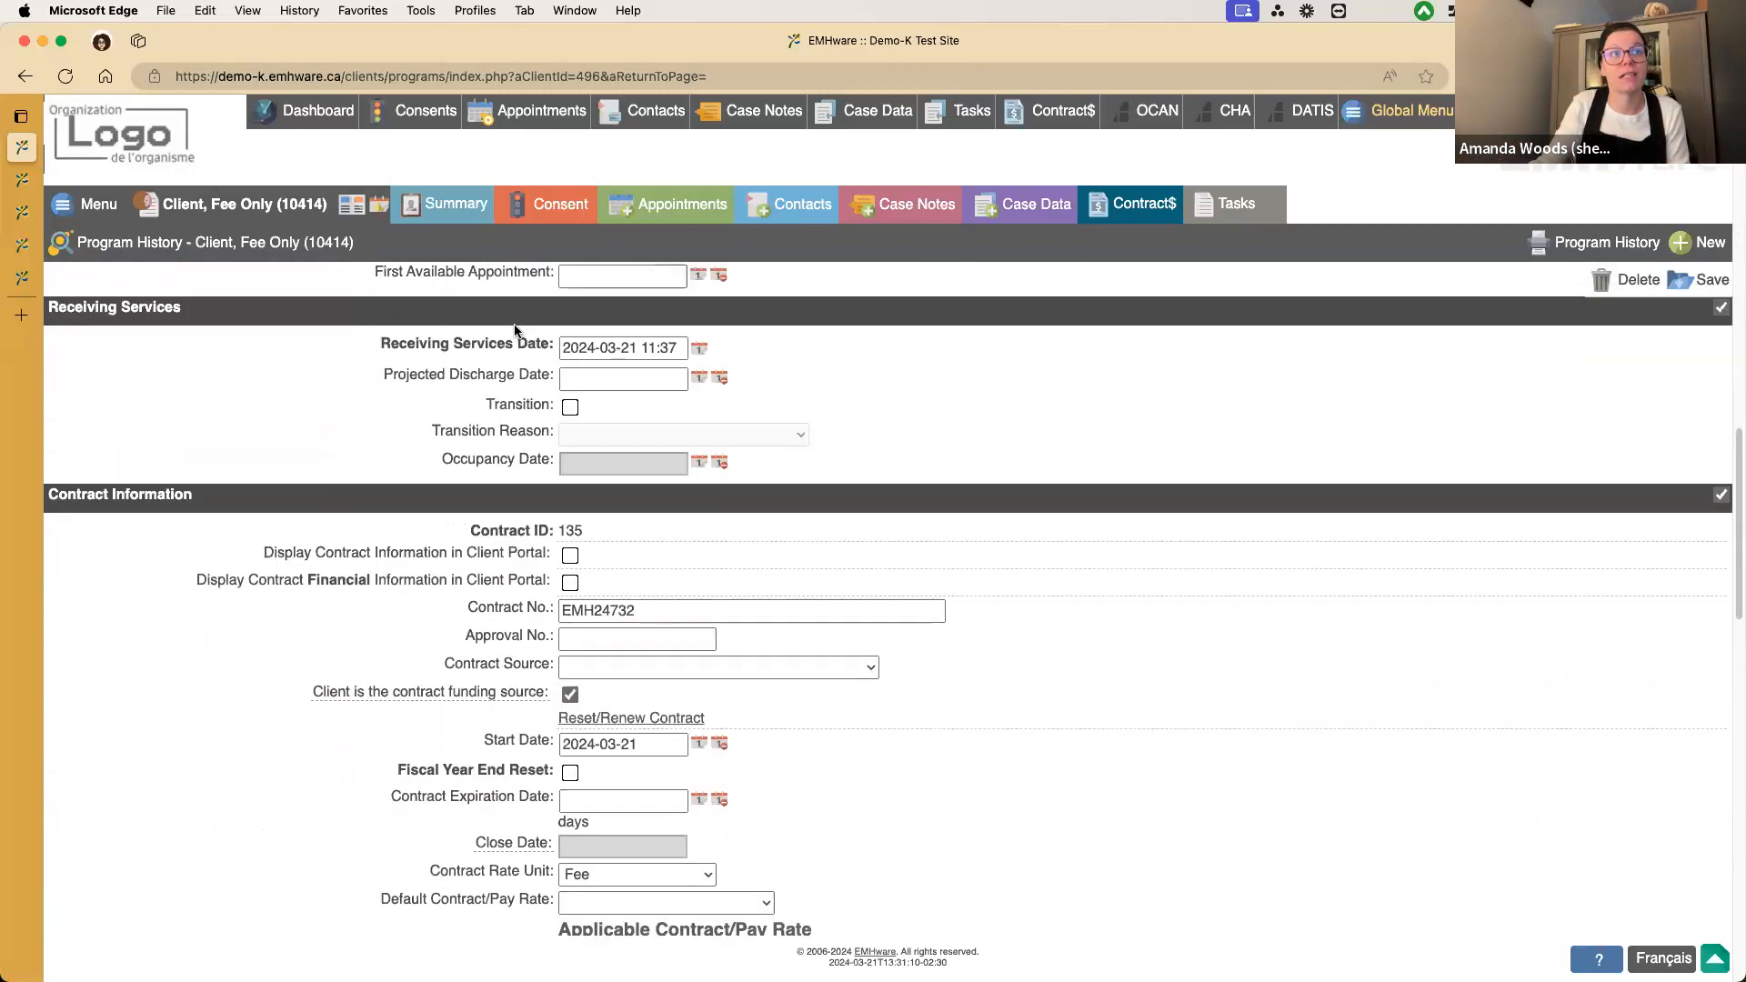
scroll(515, 323, "down", 3)
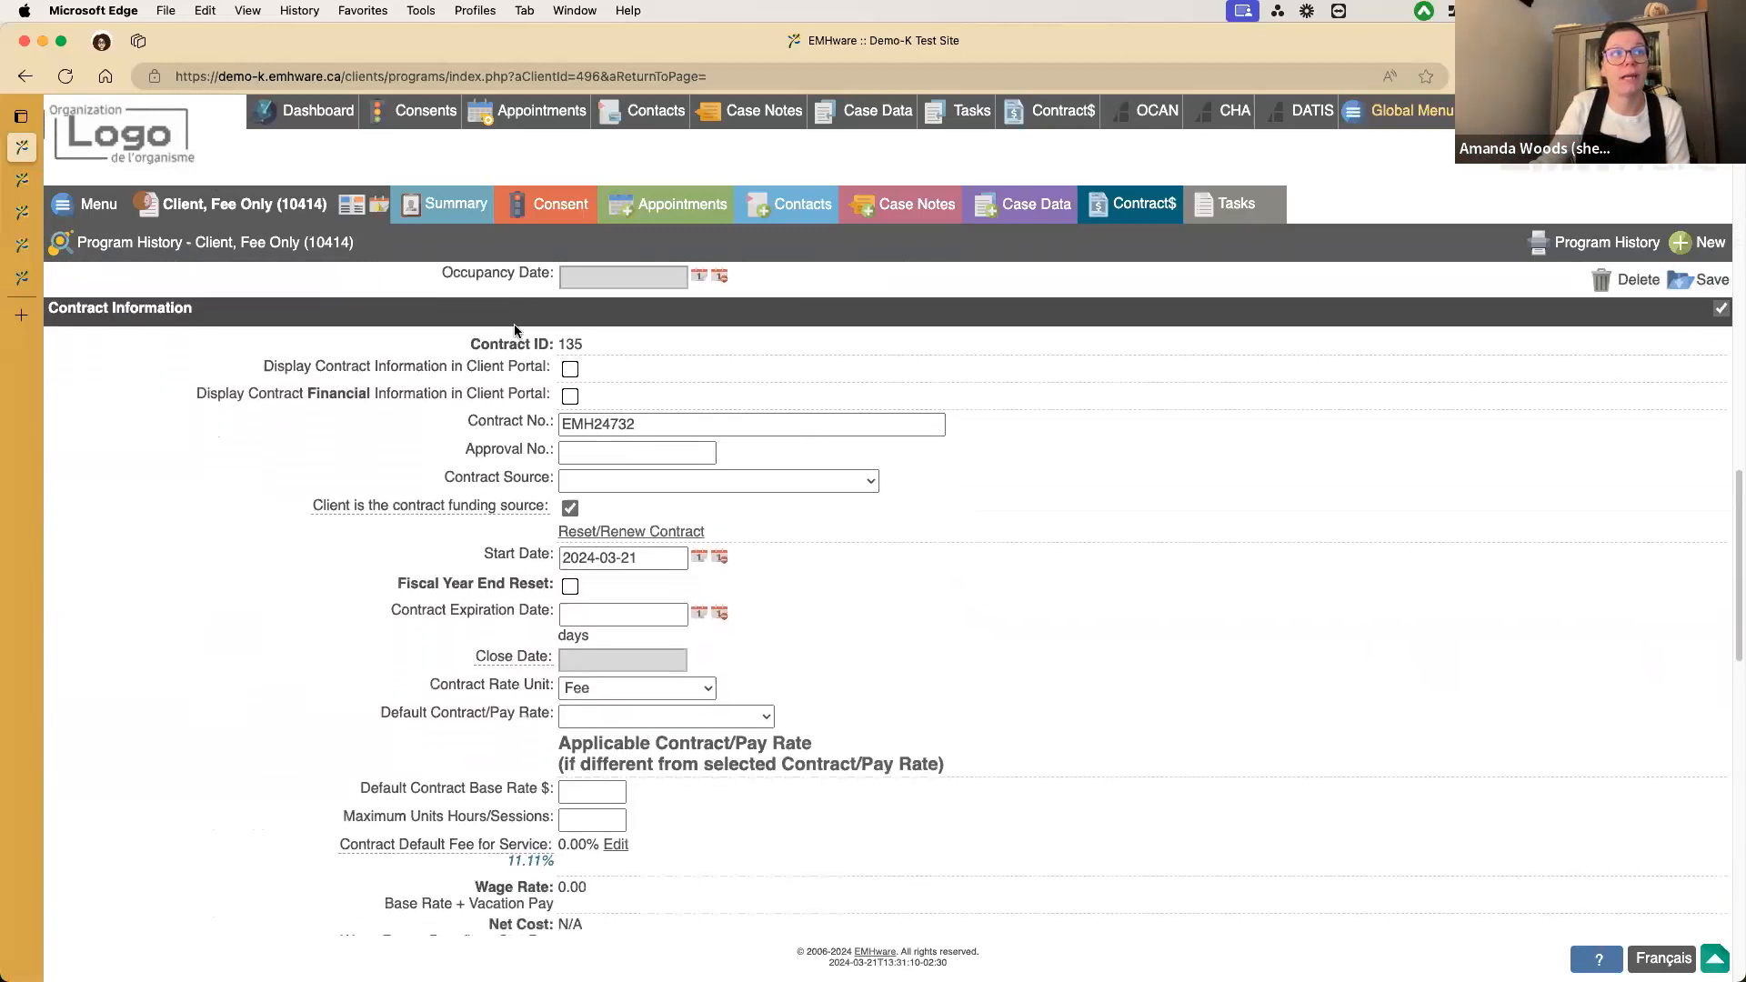
scroll(515, 325, "down", 1)
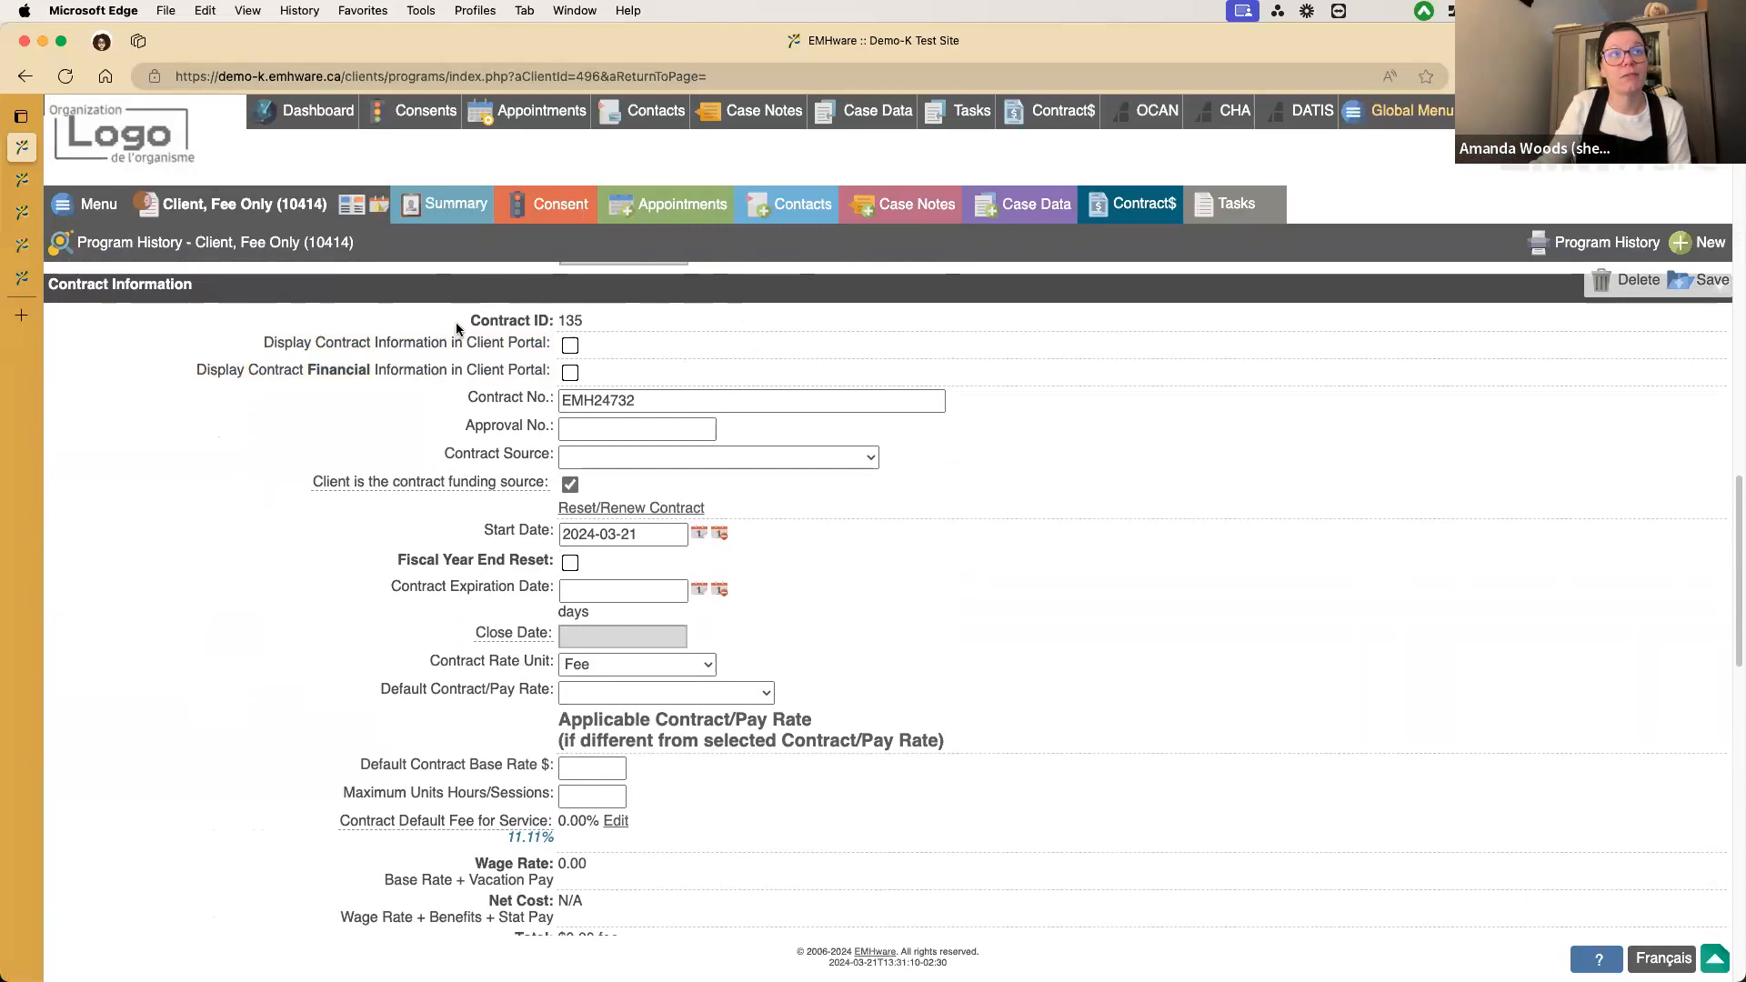
left_click_drag(464, 326, 556, 327)
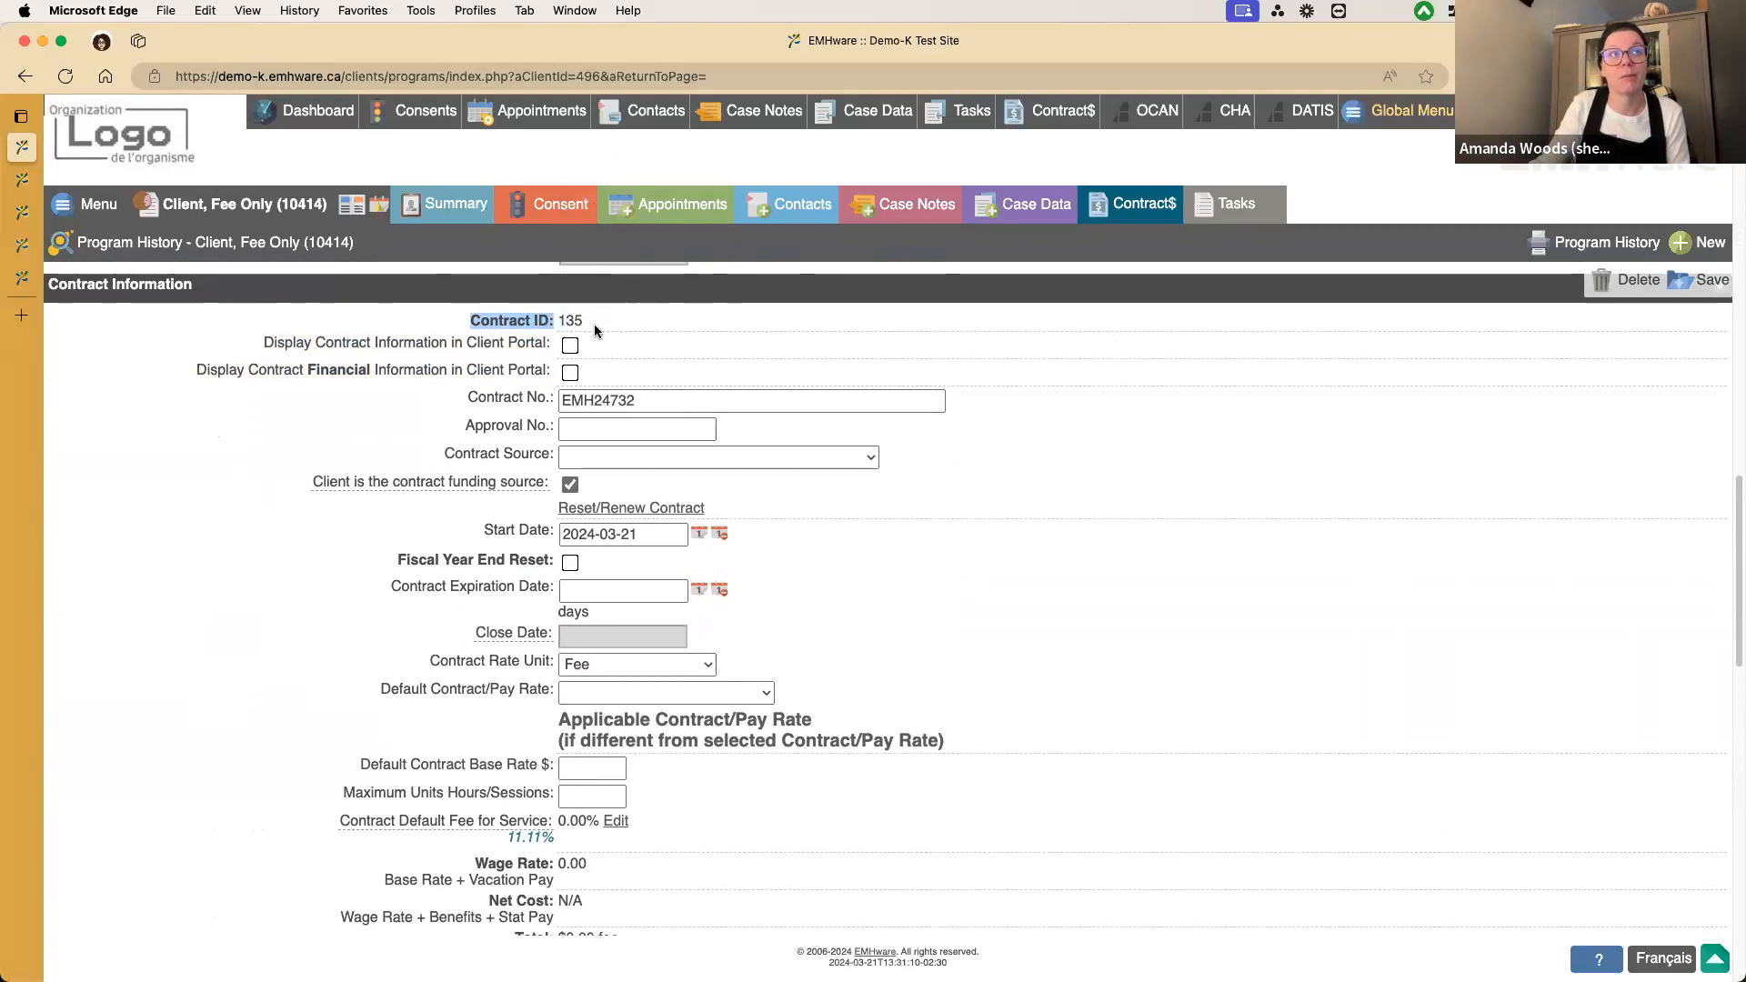
double_click(571, 322)
left_click(571, 322)
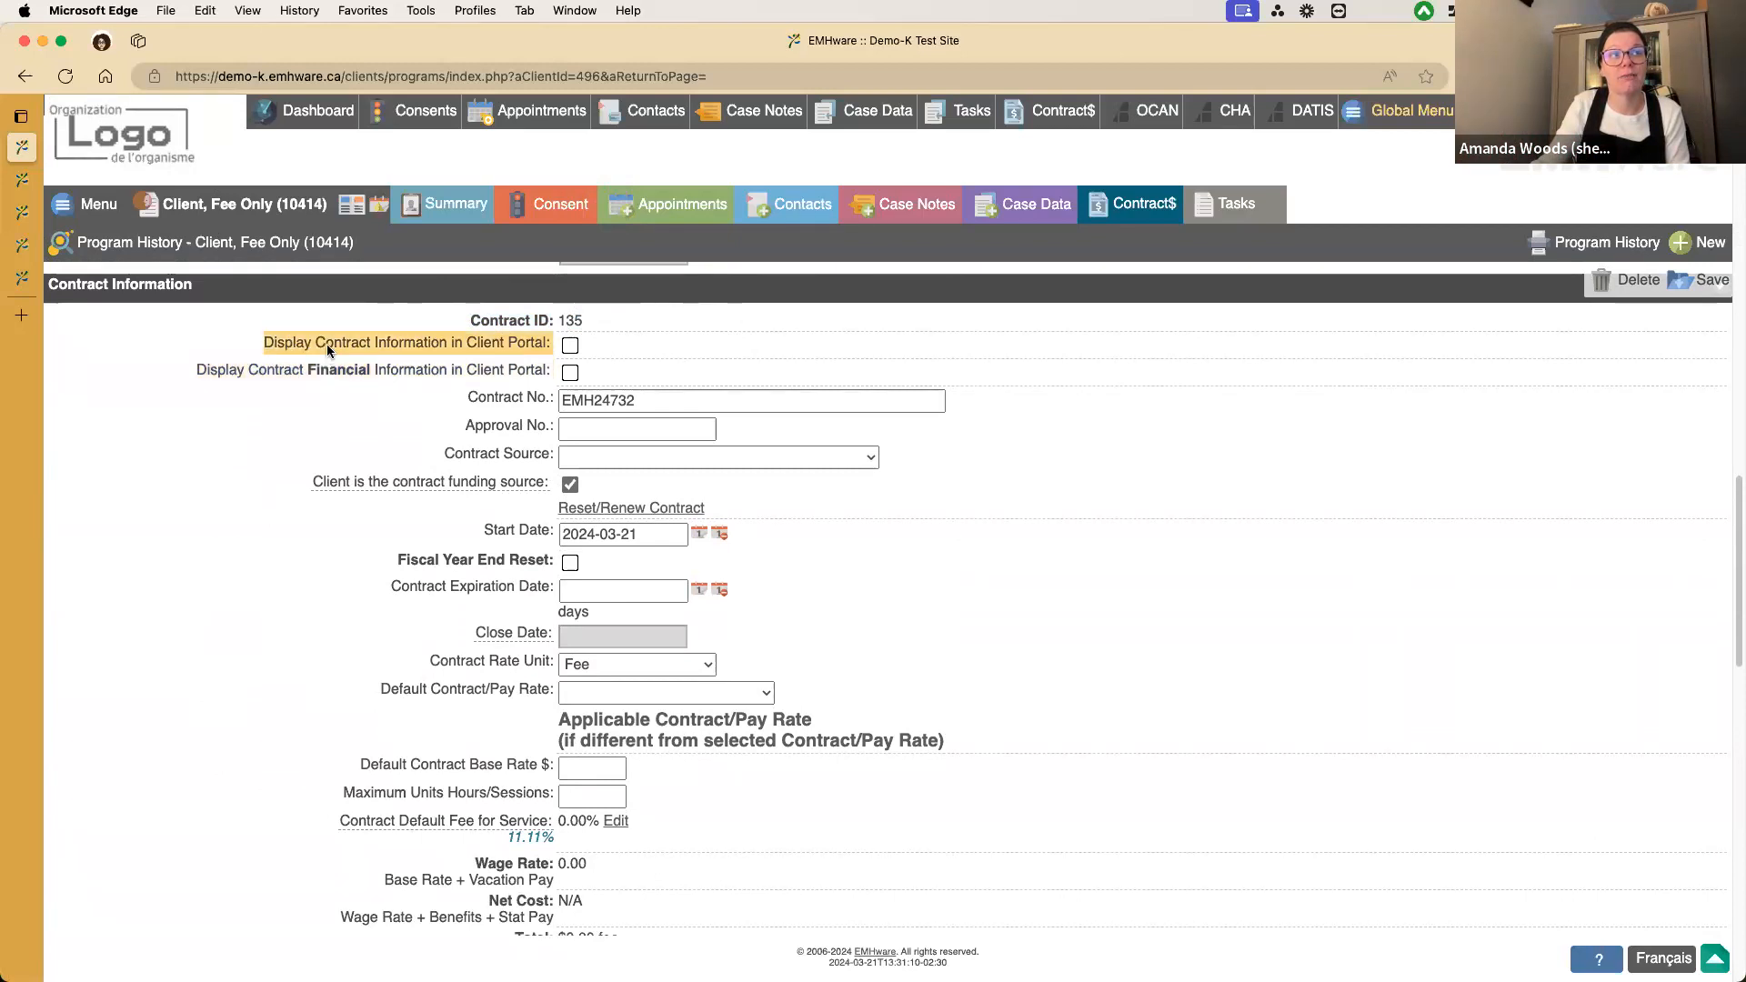
Step: Review the contract's portal display settings, contract source options, client funding source setting and start date calendar without changing them
scroll(329, 369, "down", 2)
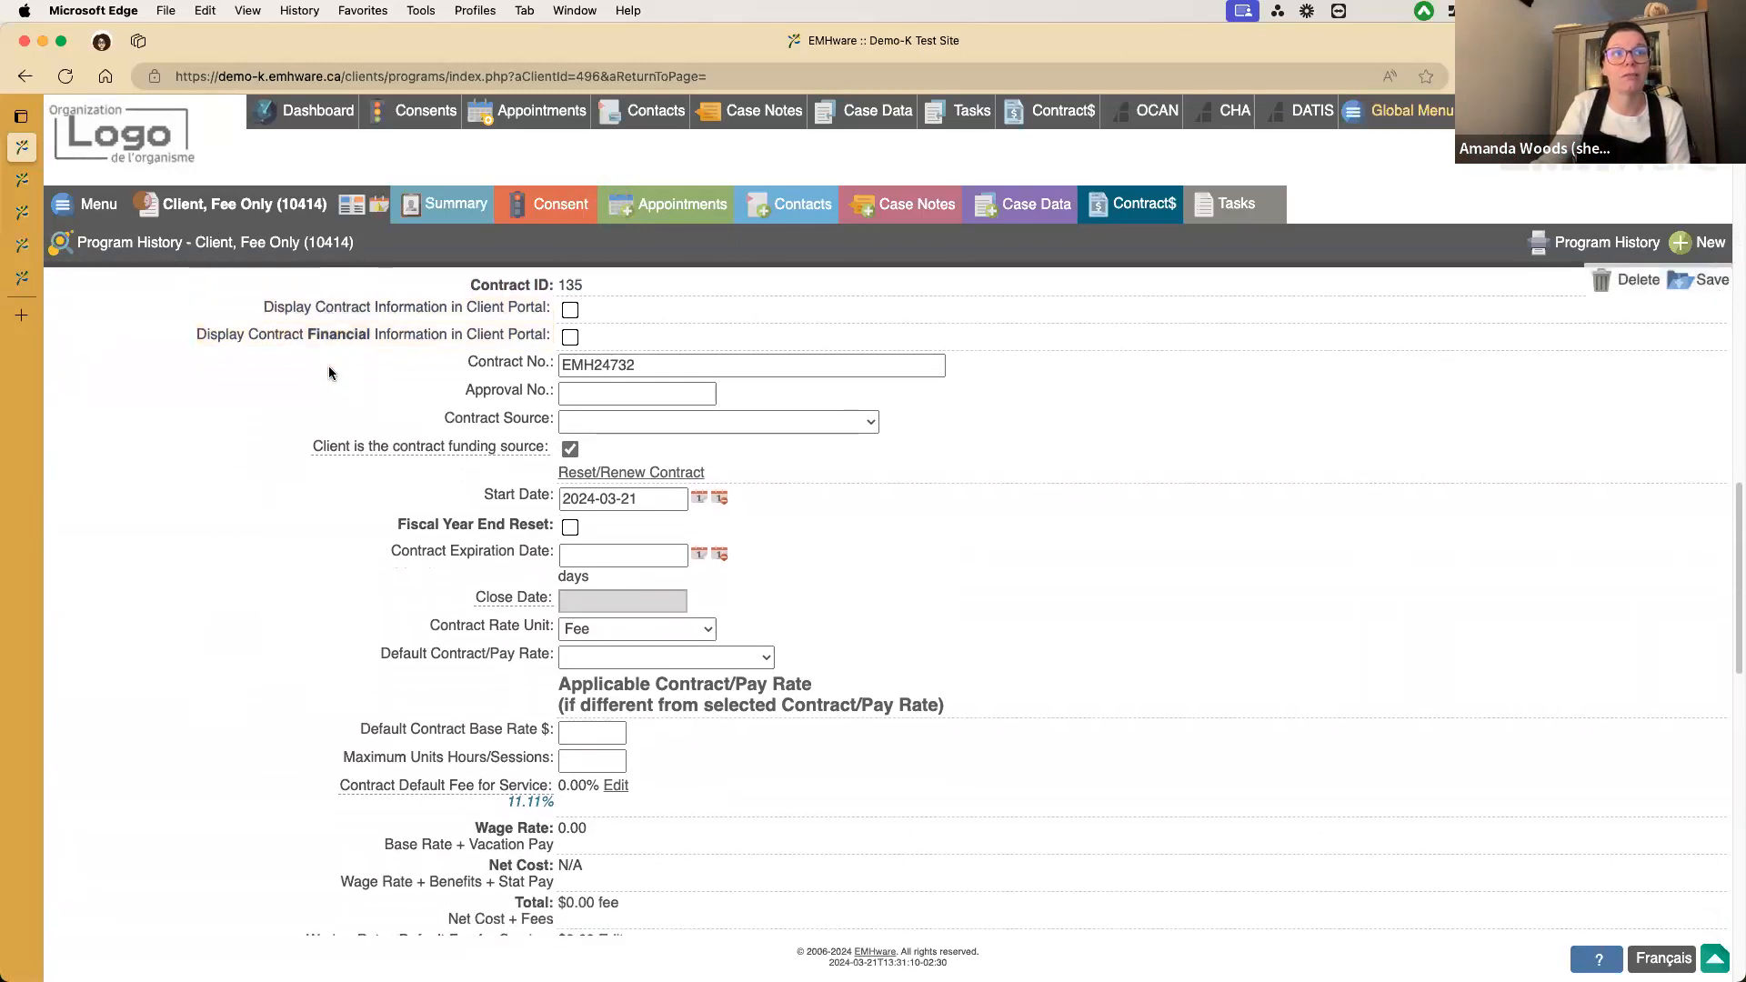
scroll(331, 370, "down", 1)
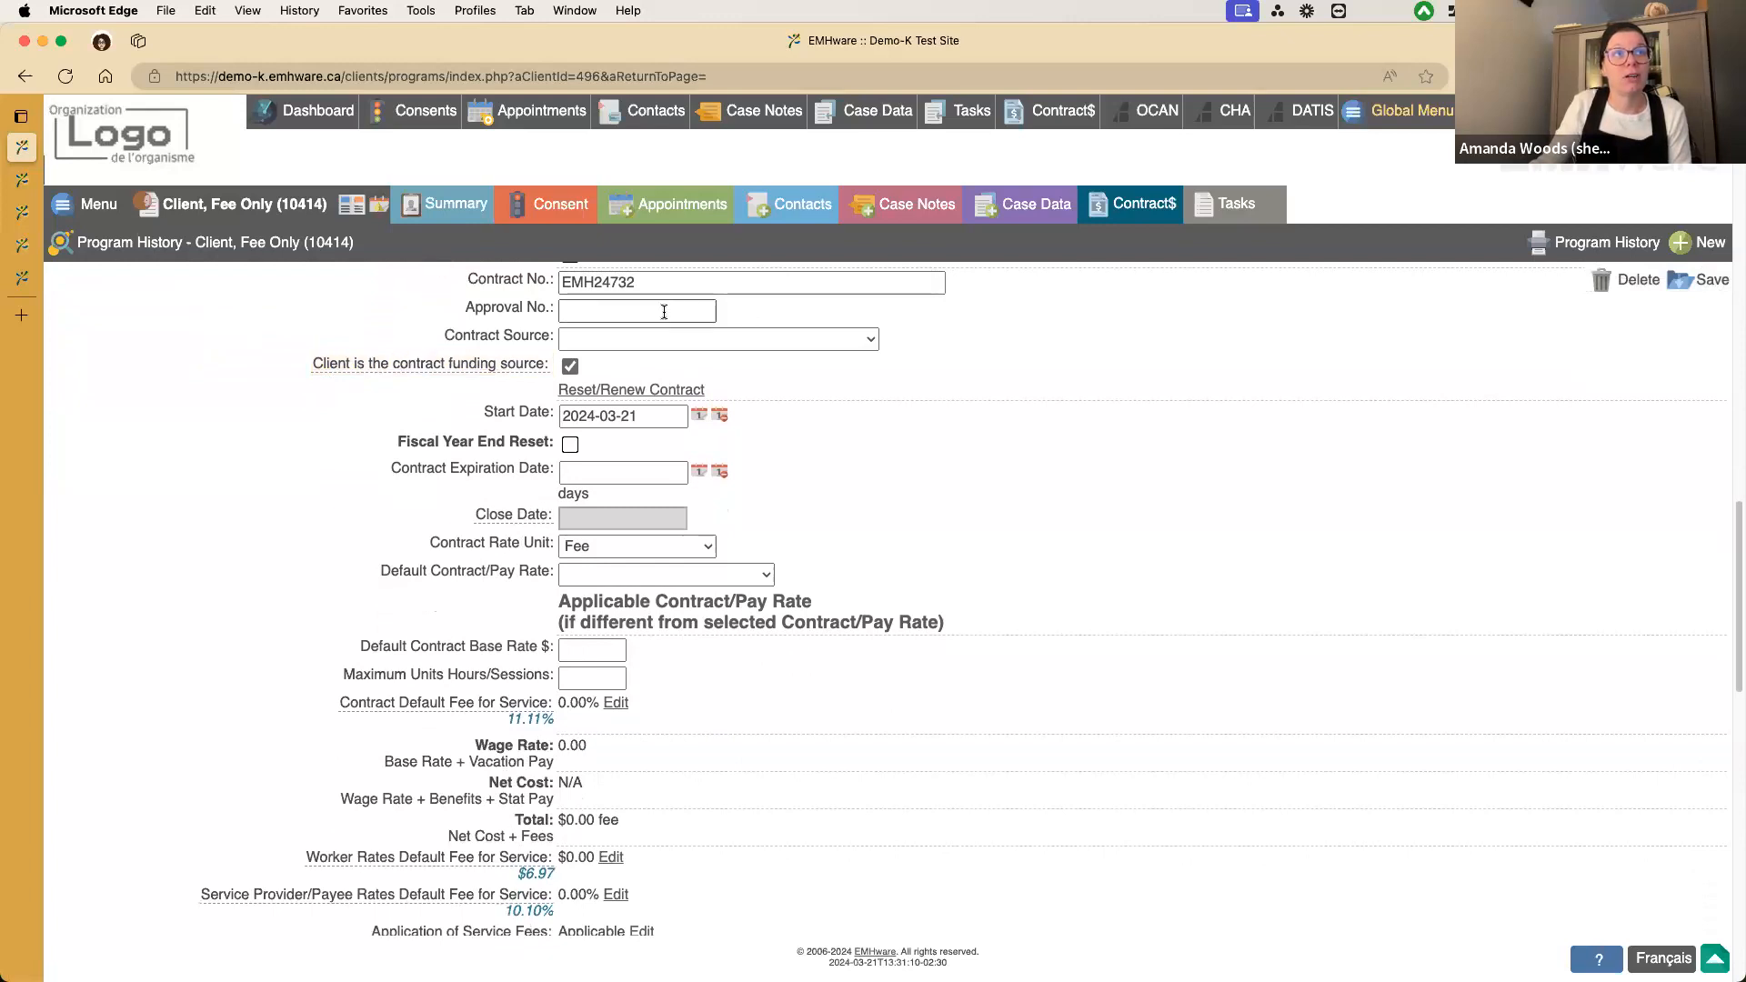
left_click(621, 338)
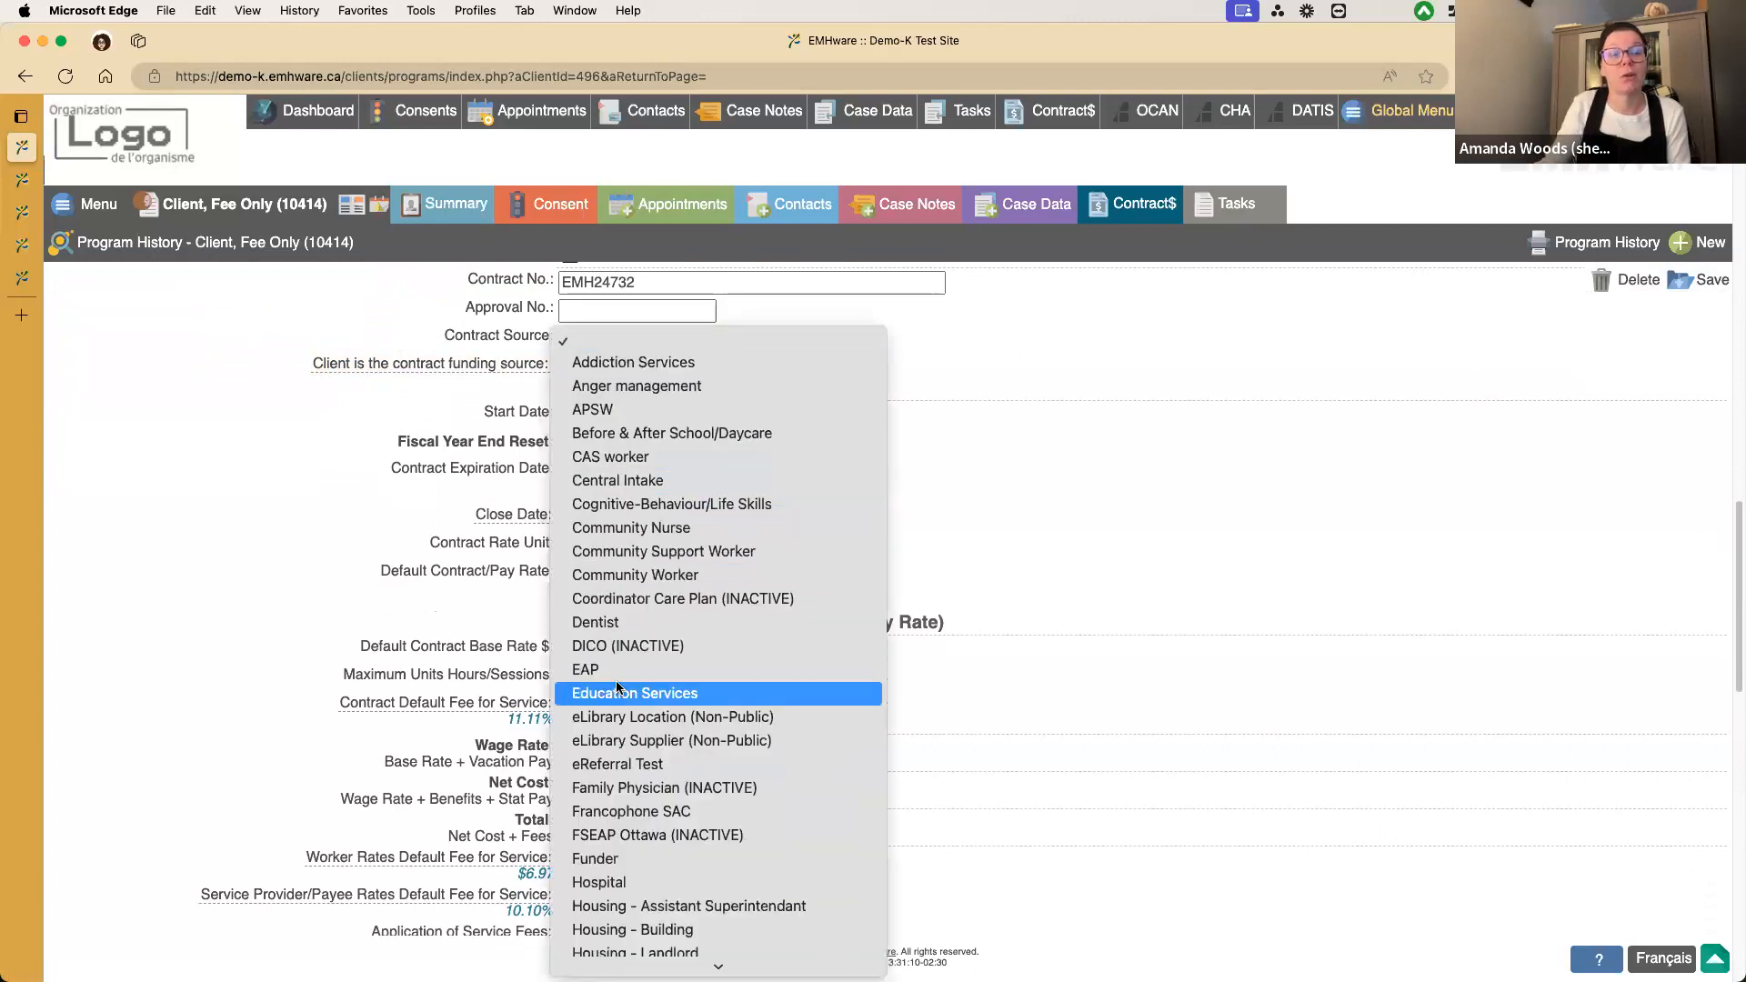
left_click(1013, 356)
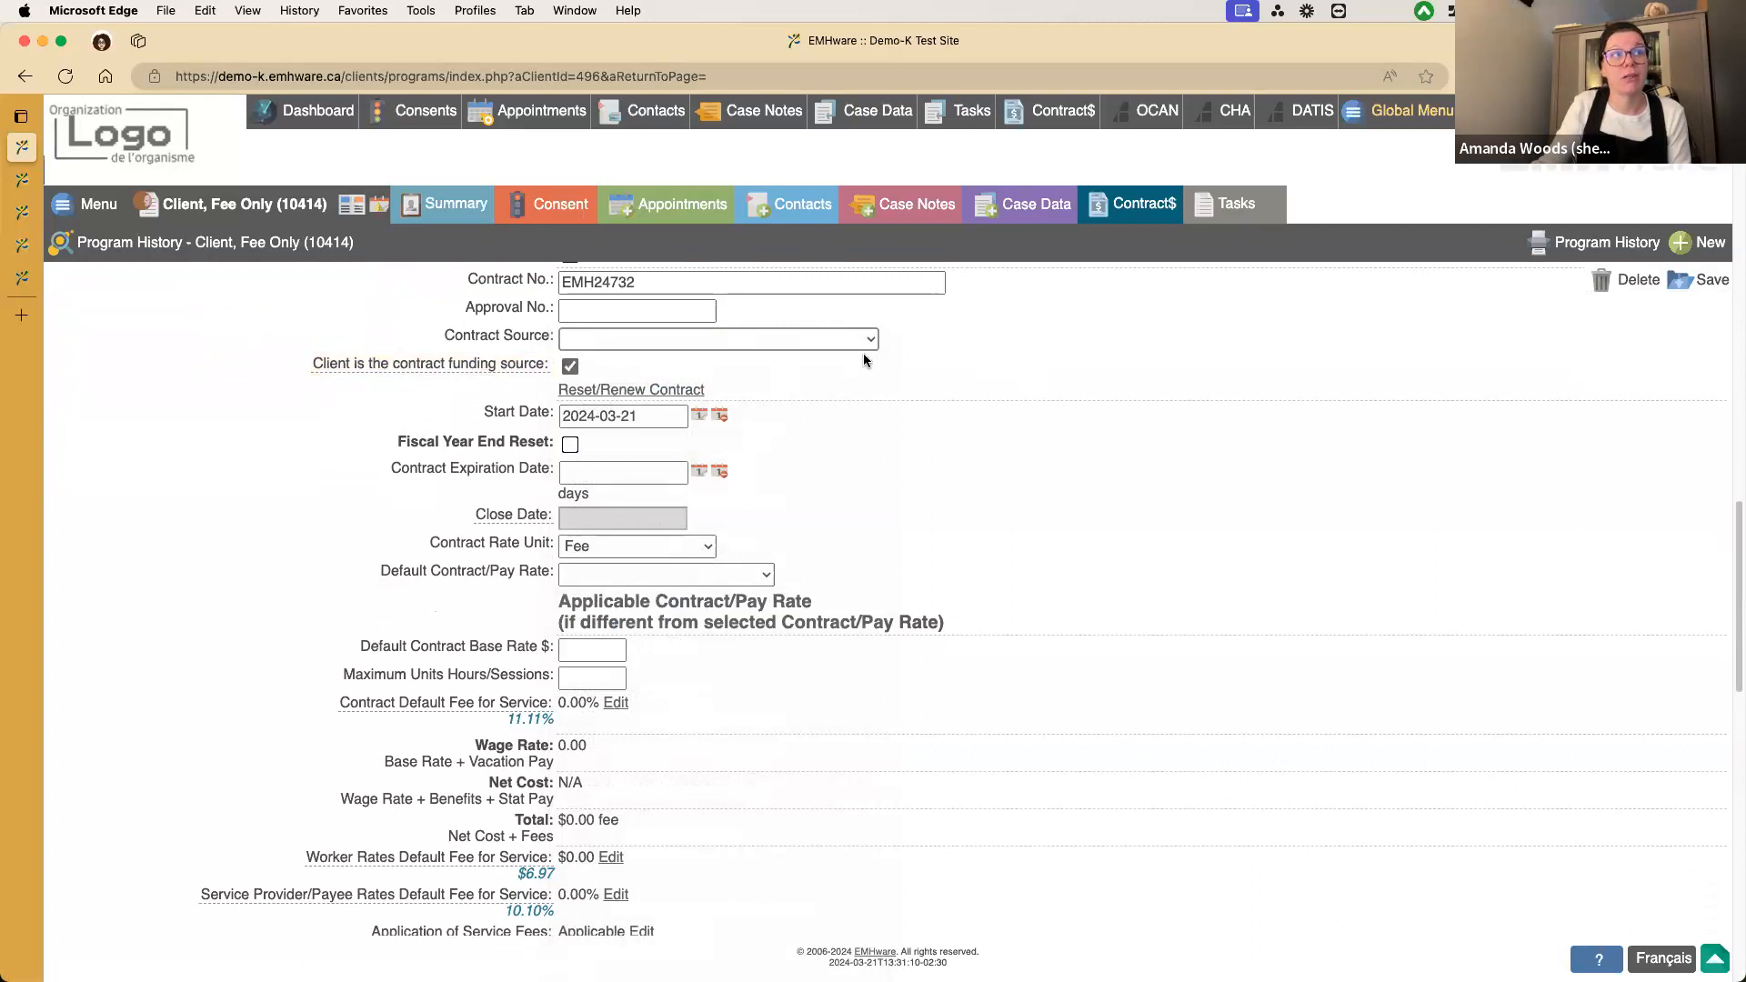
scroll(863, 360, "down", 1)
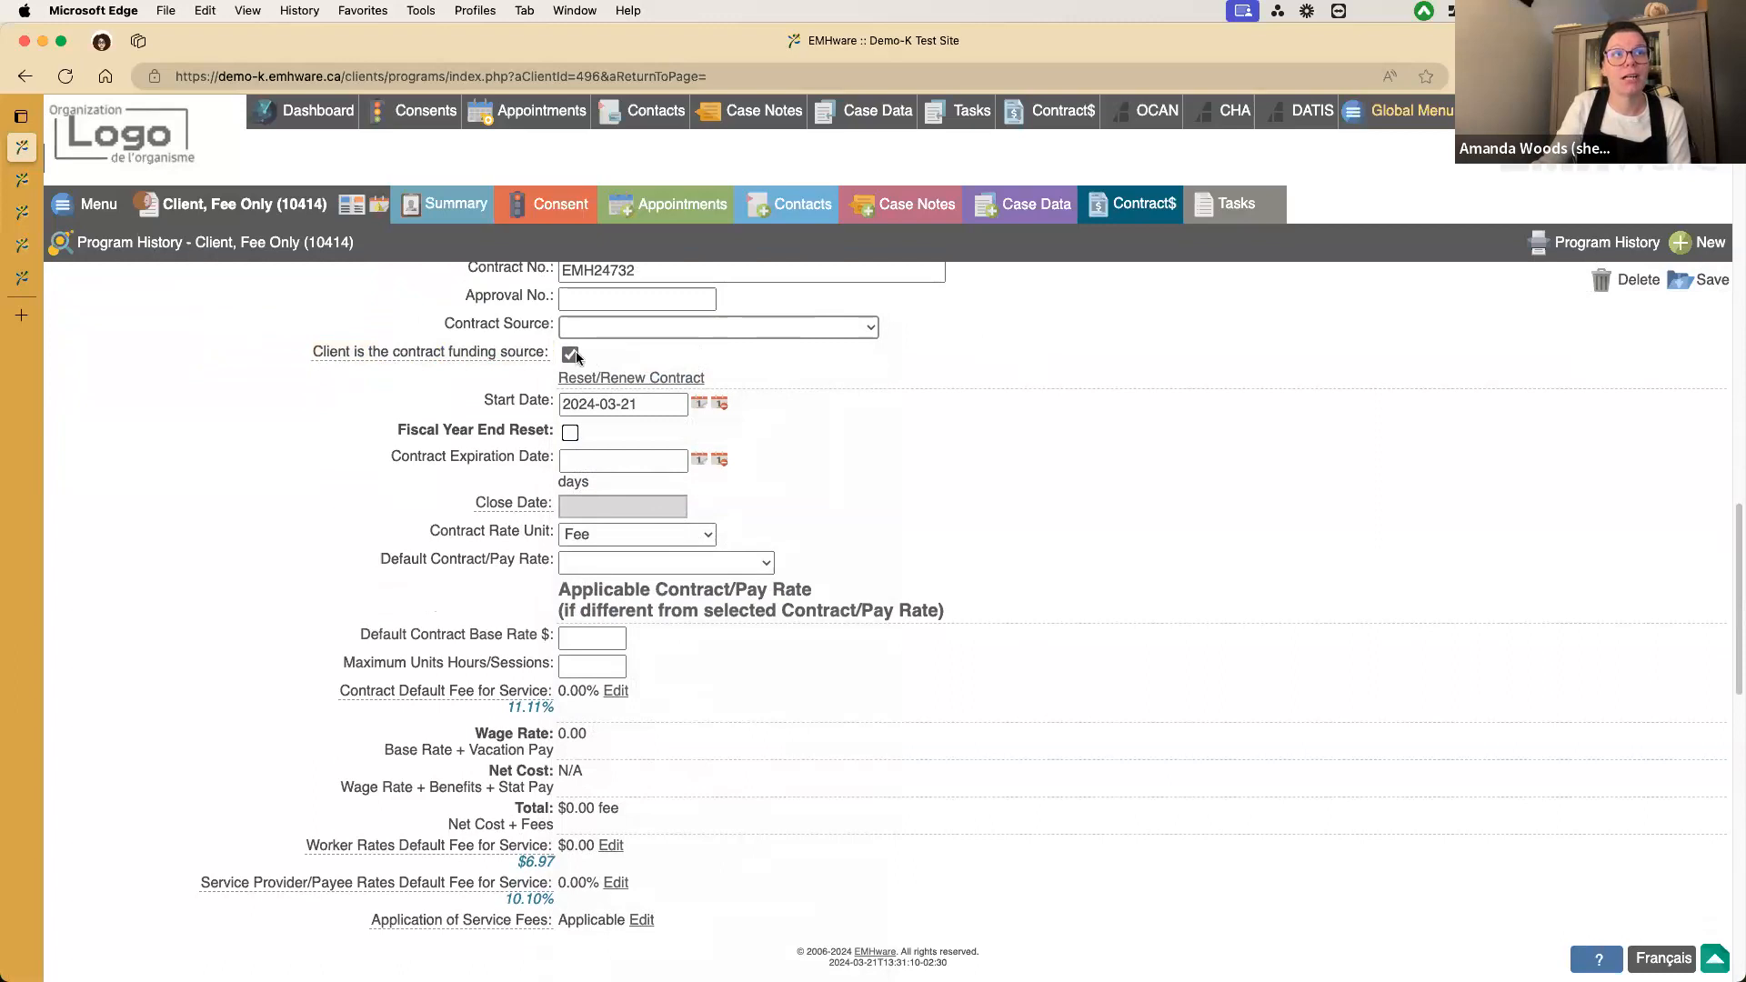
scroll(576, 357, "down", 6)
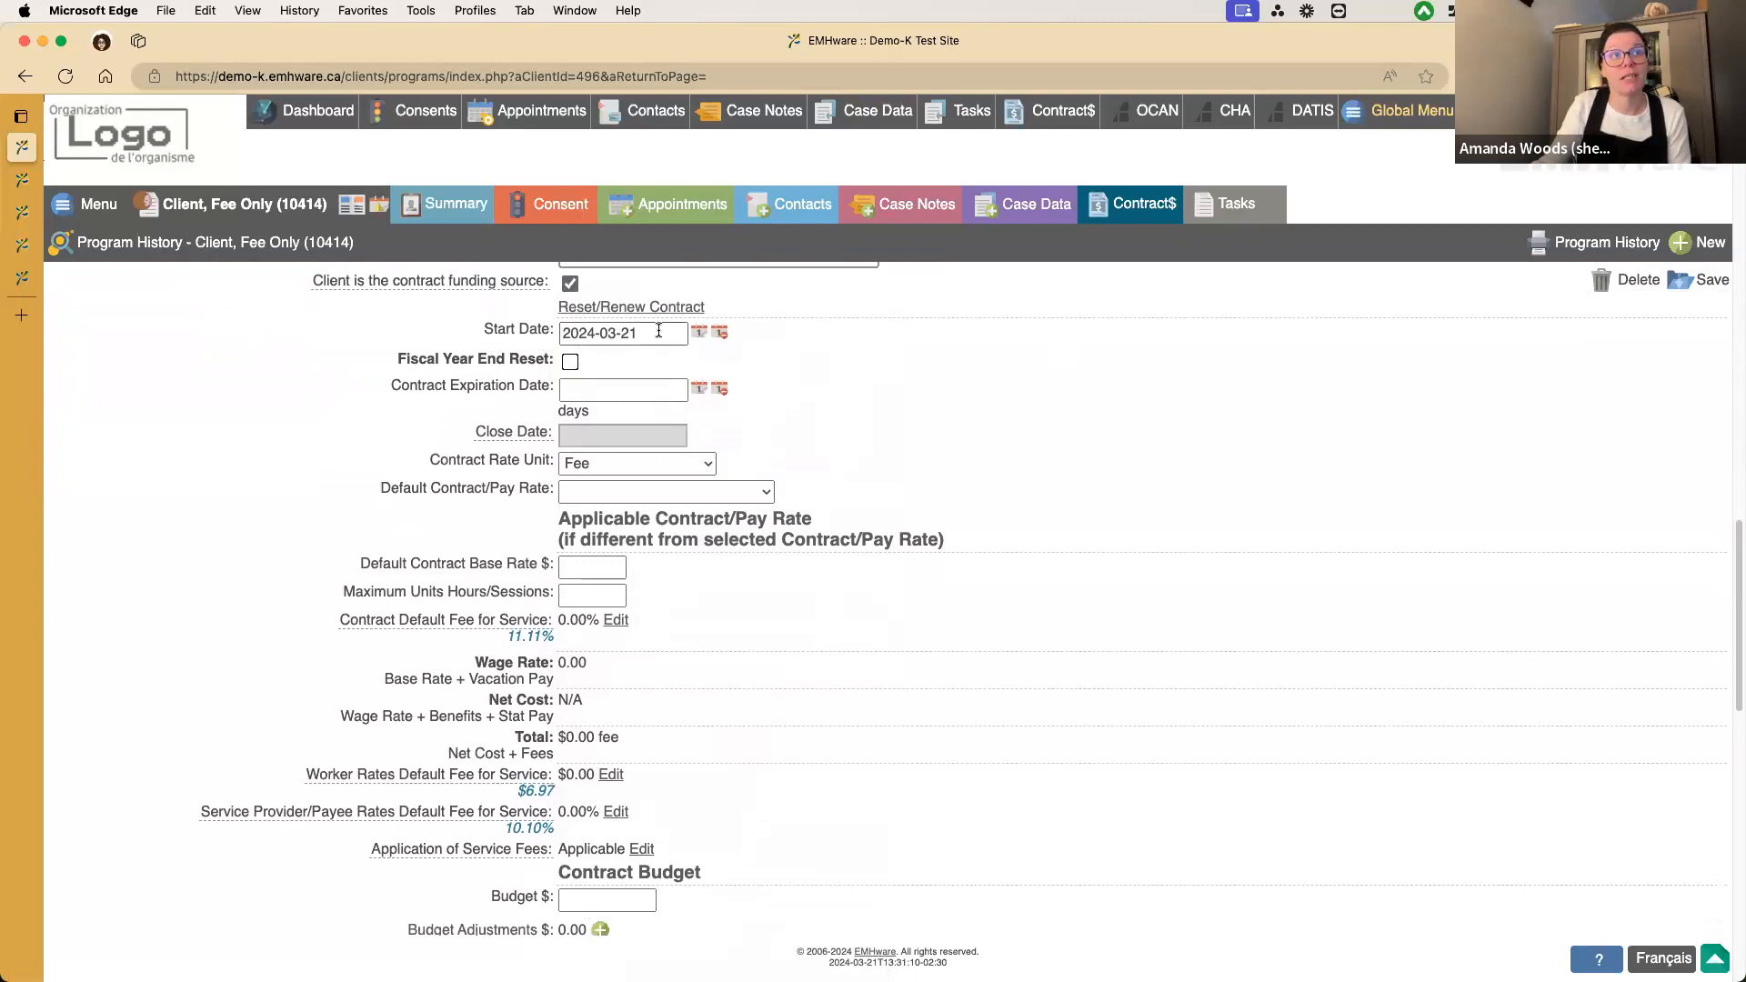
left_click(652, 333)
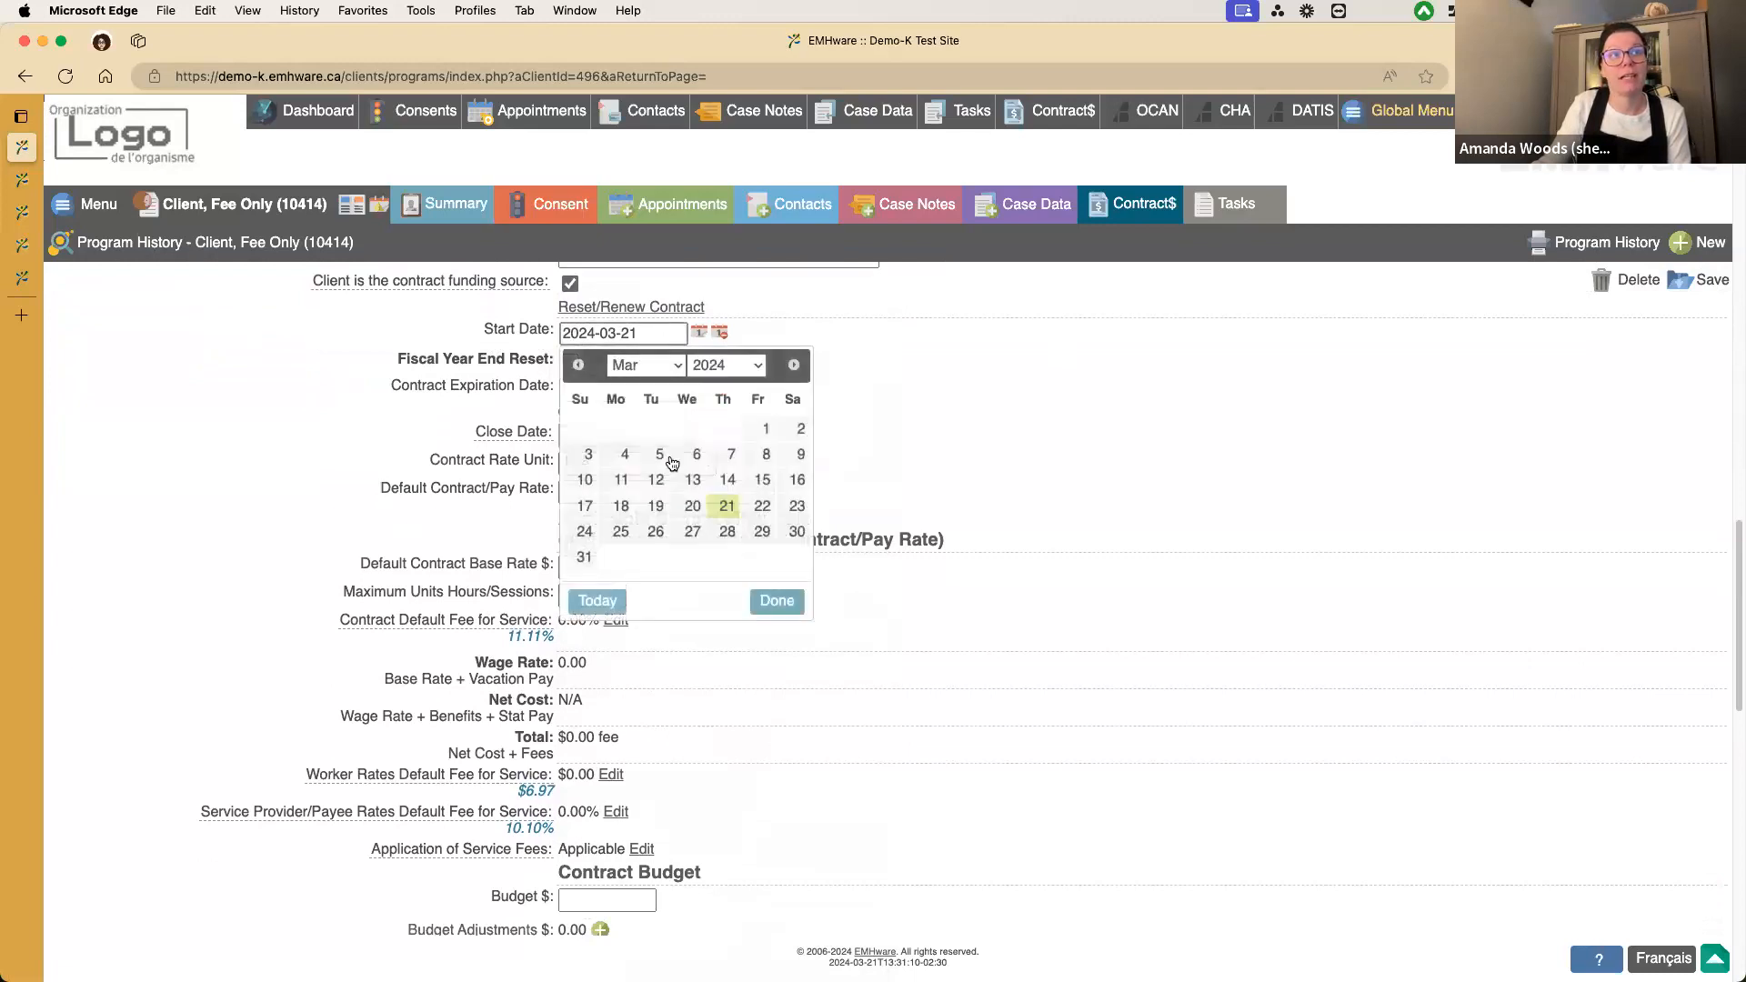
left_click(914, 389)
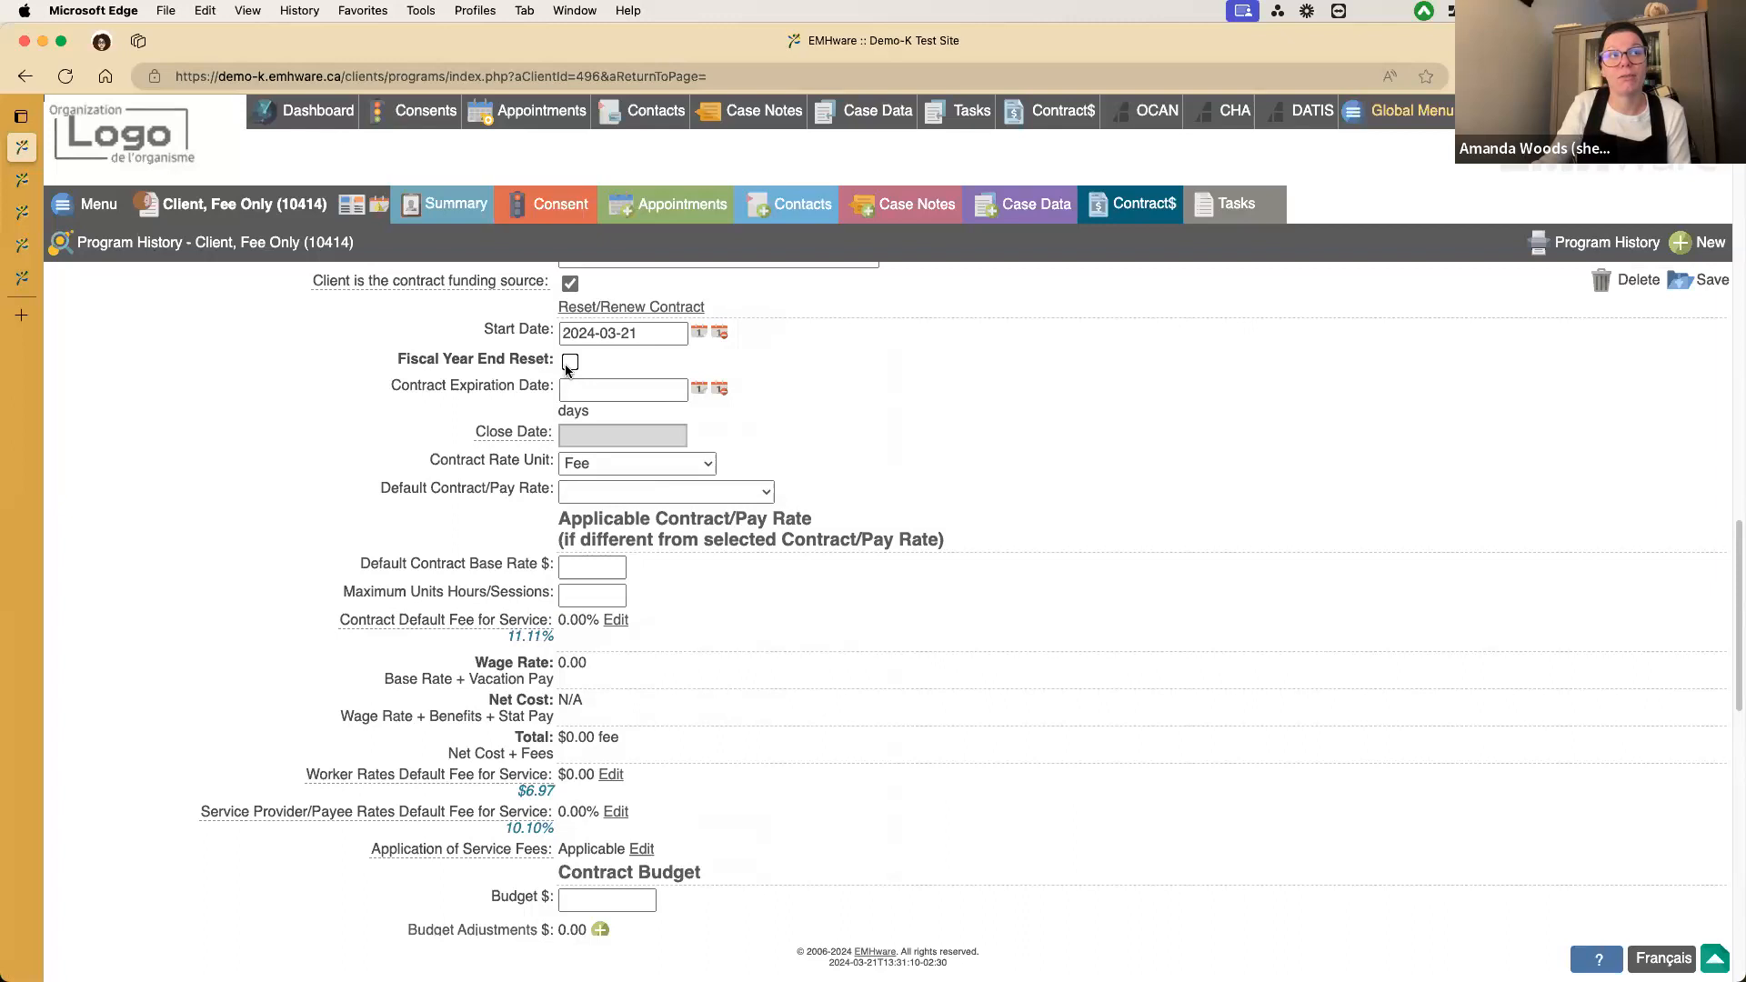
Step: Review the contract's rate unit, default pay rate, budget fields, and worker and service provider rate lists
scroll(565, 368, "down", 3)
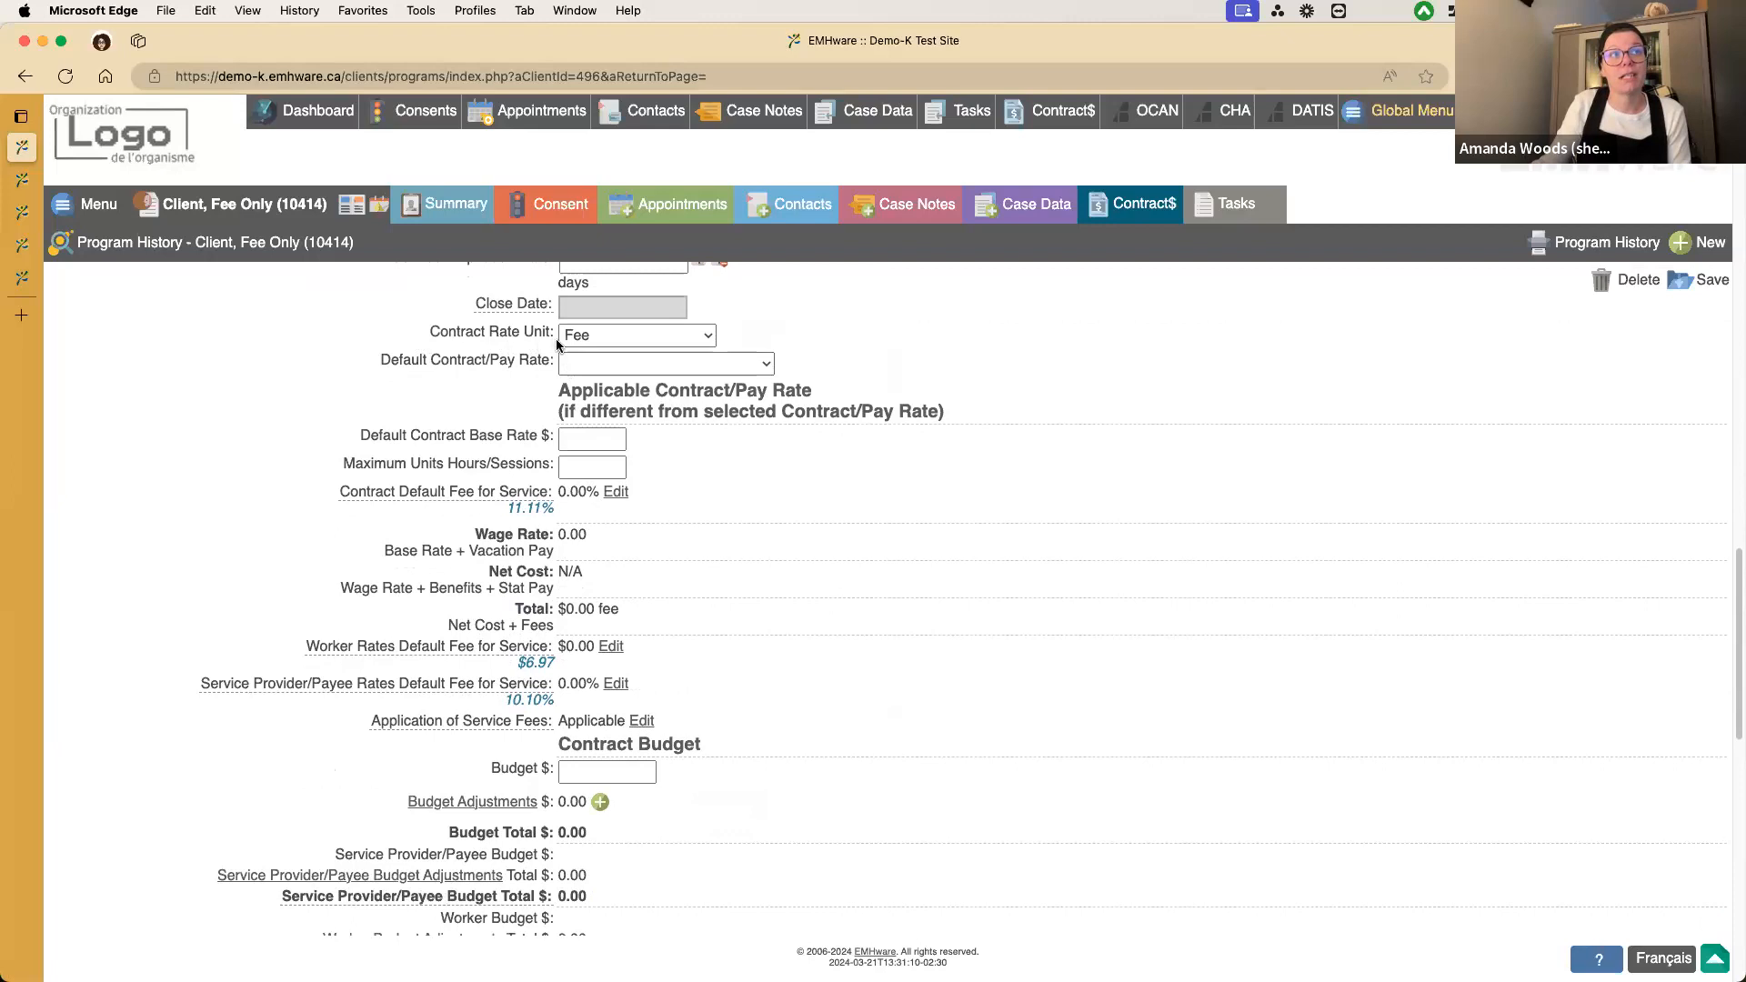
scroll(642, 349, "down", 1)
scroll(642, 349, "down", 15)
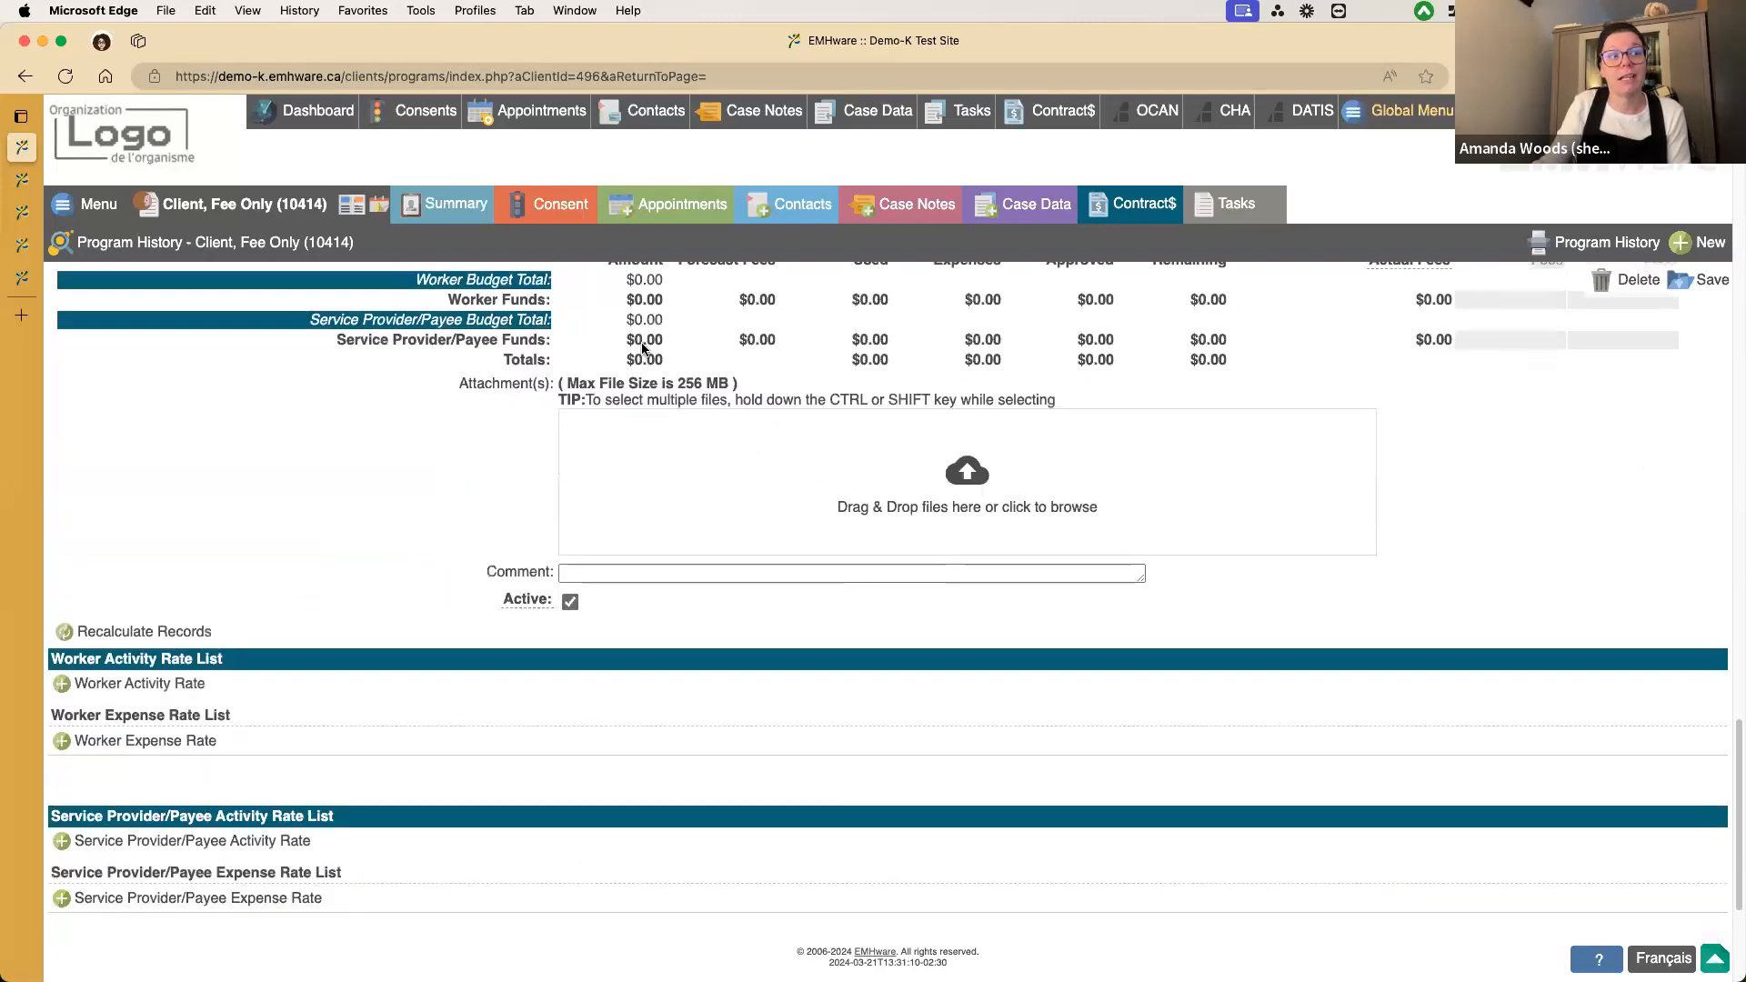
scroll(642, 350, "down", 7)
scroll(641, 342, "up", 10)
scroll(649, 401, "up", 15)
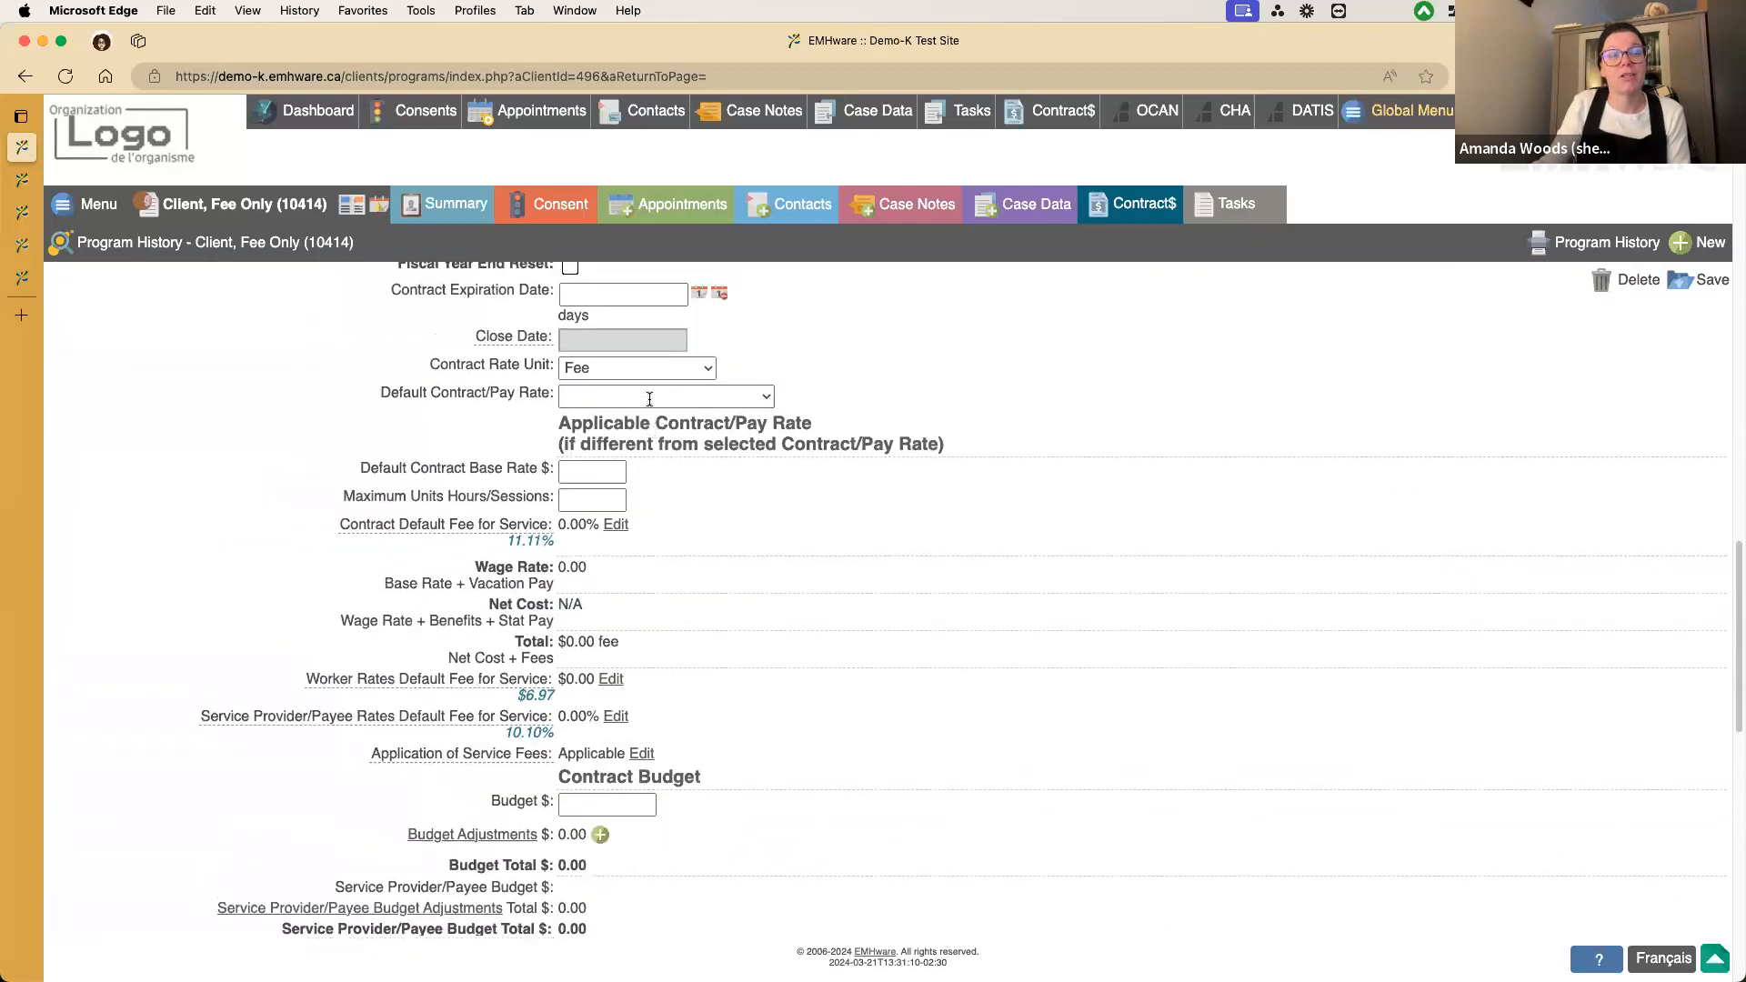
scroll(649, 400, "up", 2)
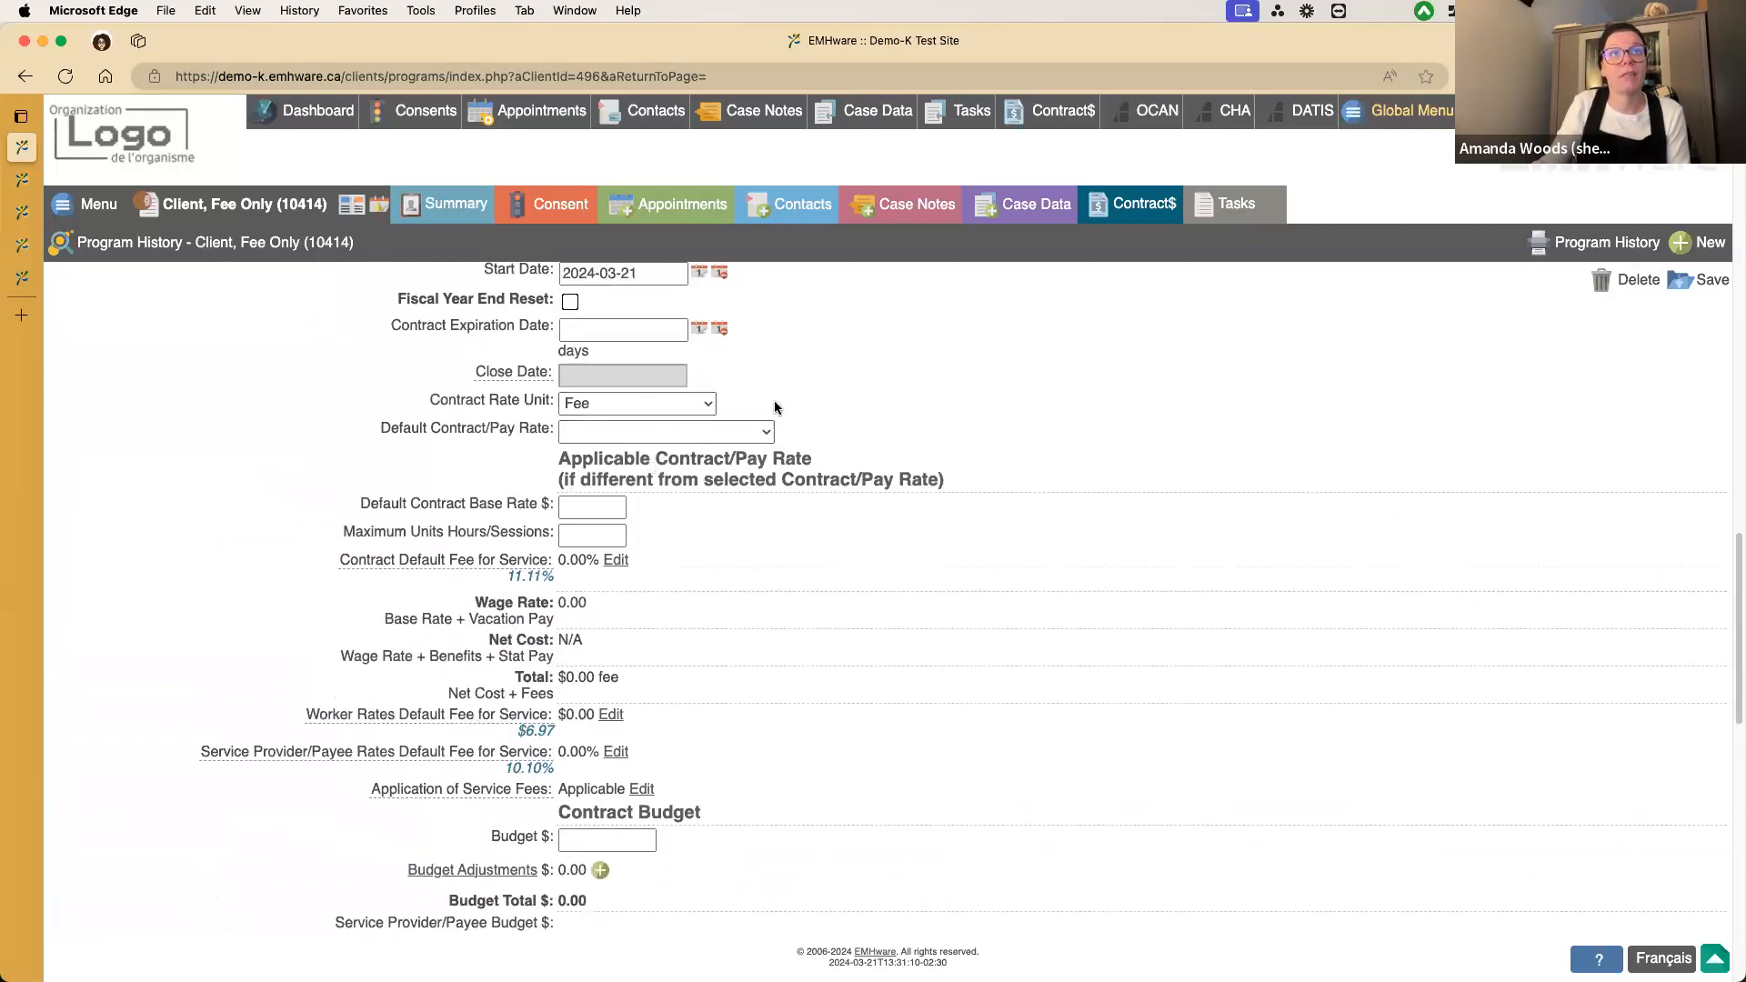
Step: Open the fee-only client's contract list and start a new client transaction for the listed contract
left_click(1122, 212)
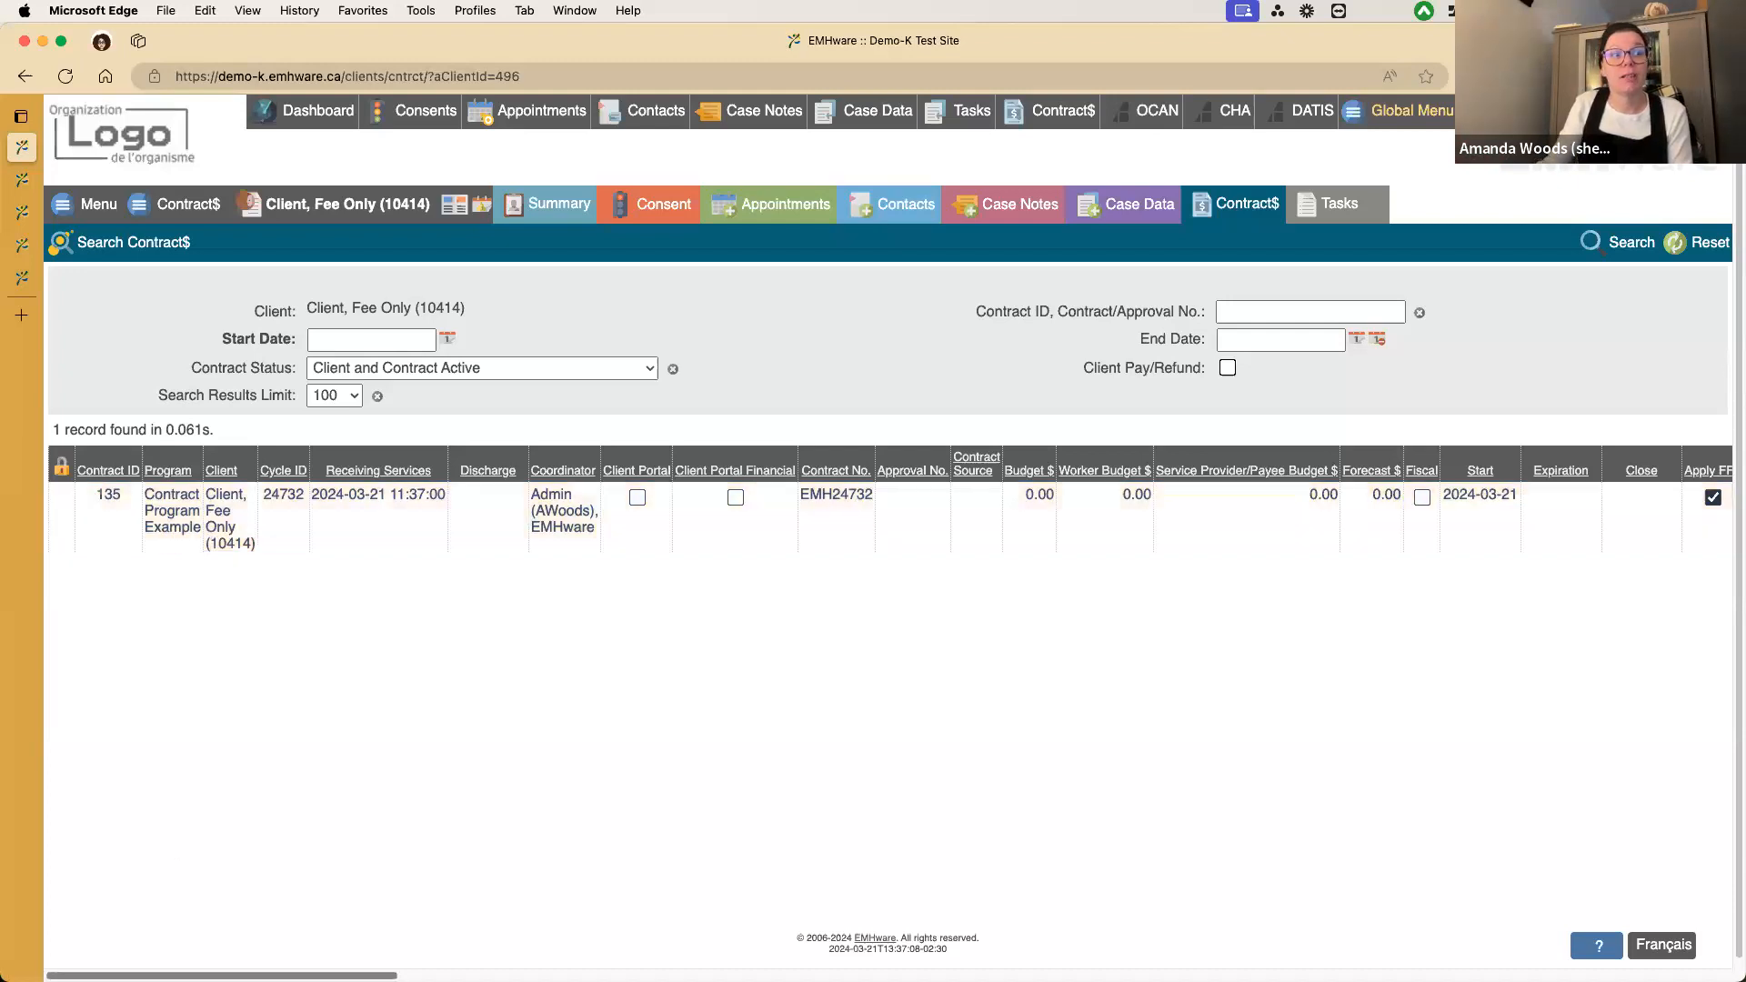
mouse_move(180, 980)
left_click_drag(180, 976, 1639, 870)
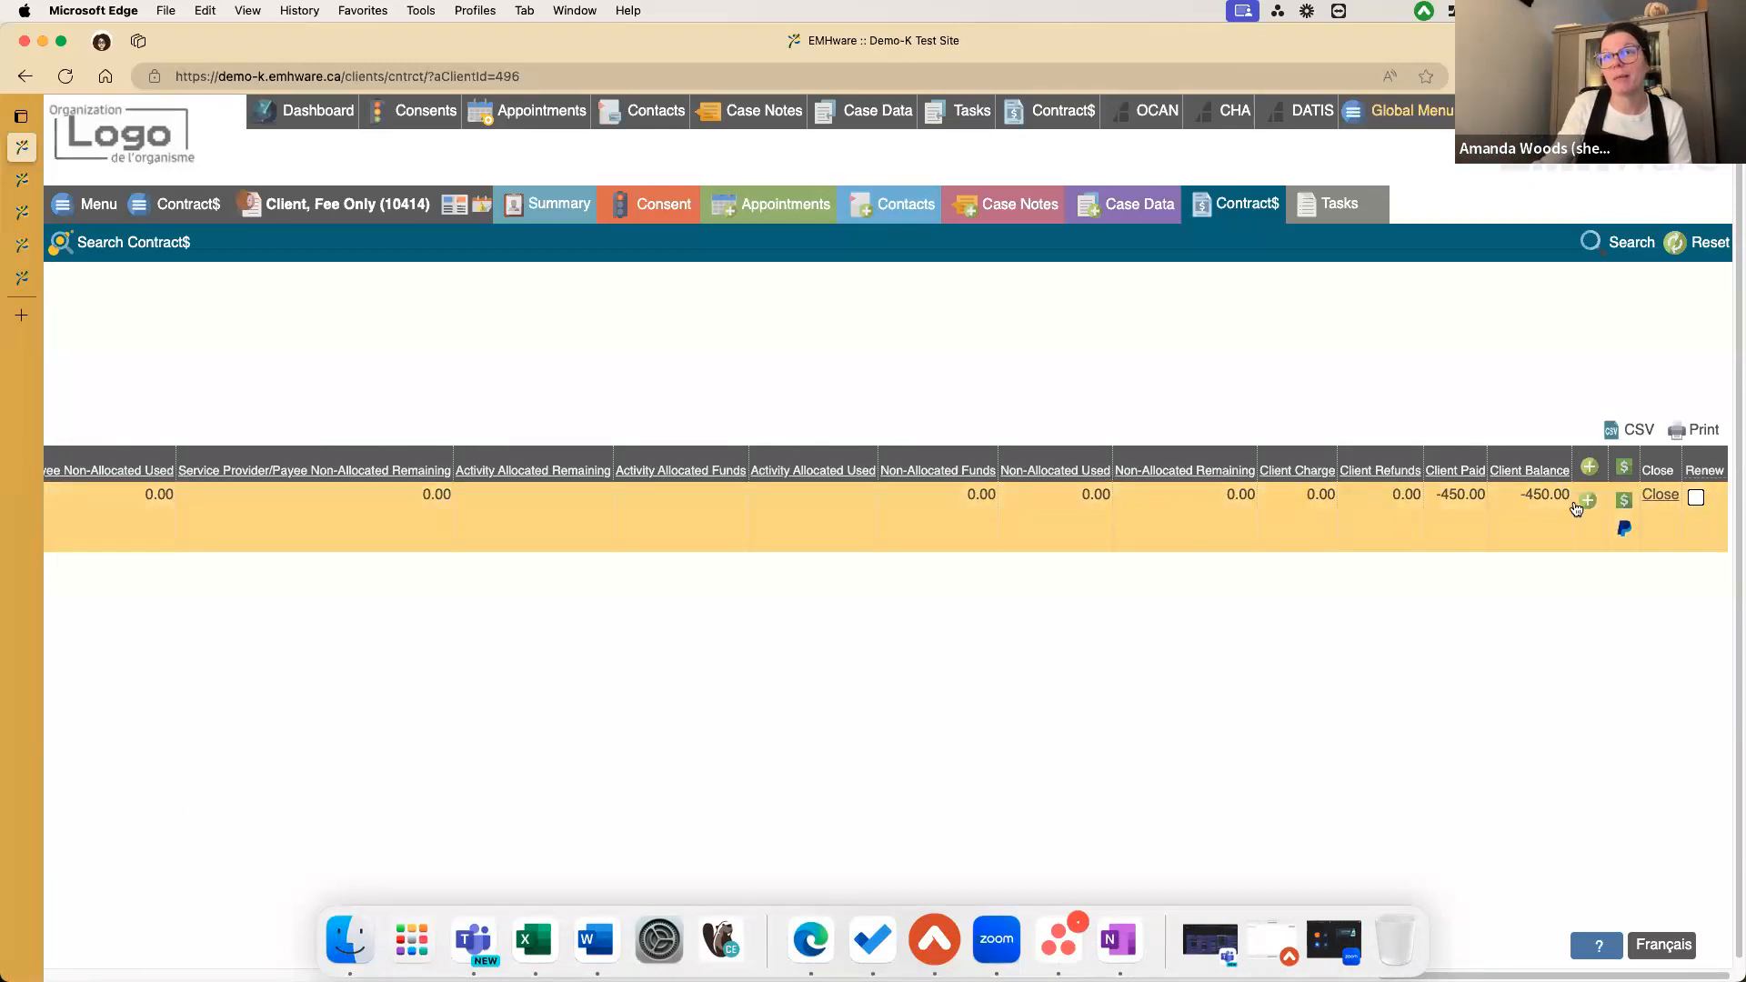
left_click(1624, 502)
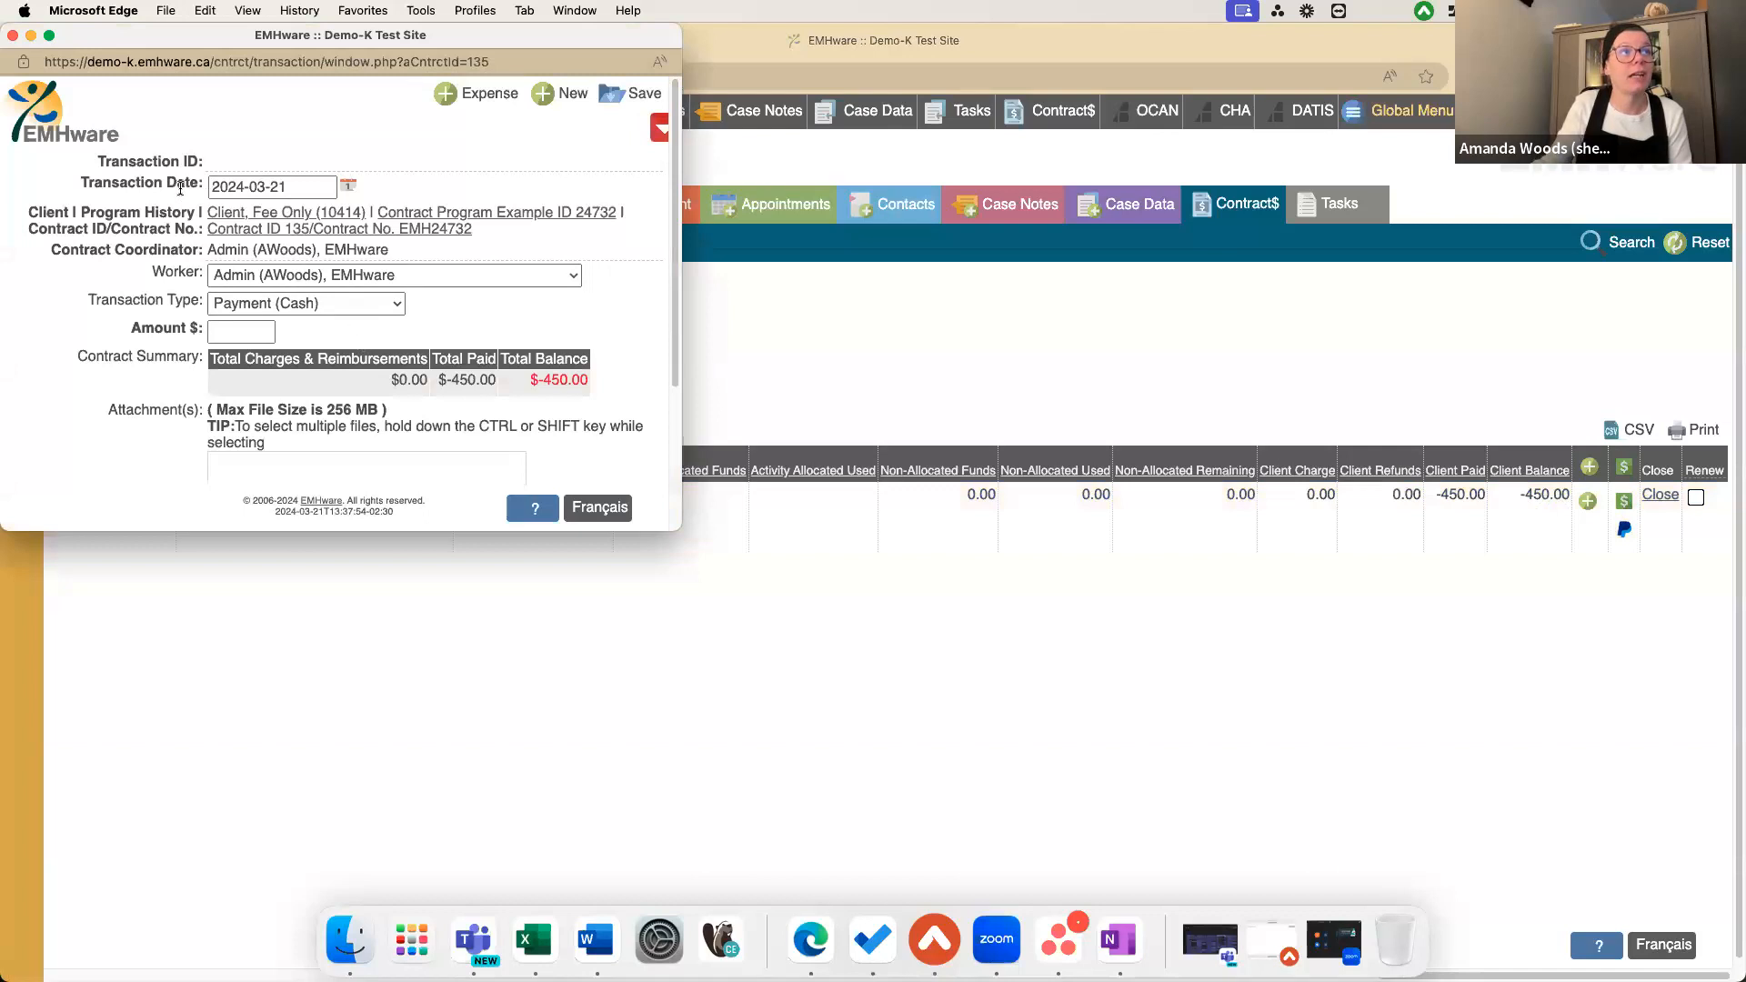
Step: Save a Payment (Cash) transaction with an amount of 100, check the total balance and close the transaction window
scroll(181, 205, "down", 1)
scroll(244, 196, "down", 1)
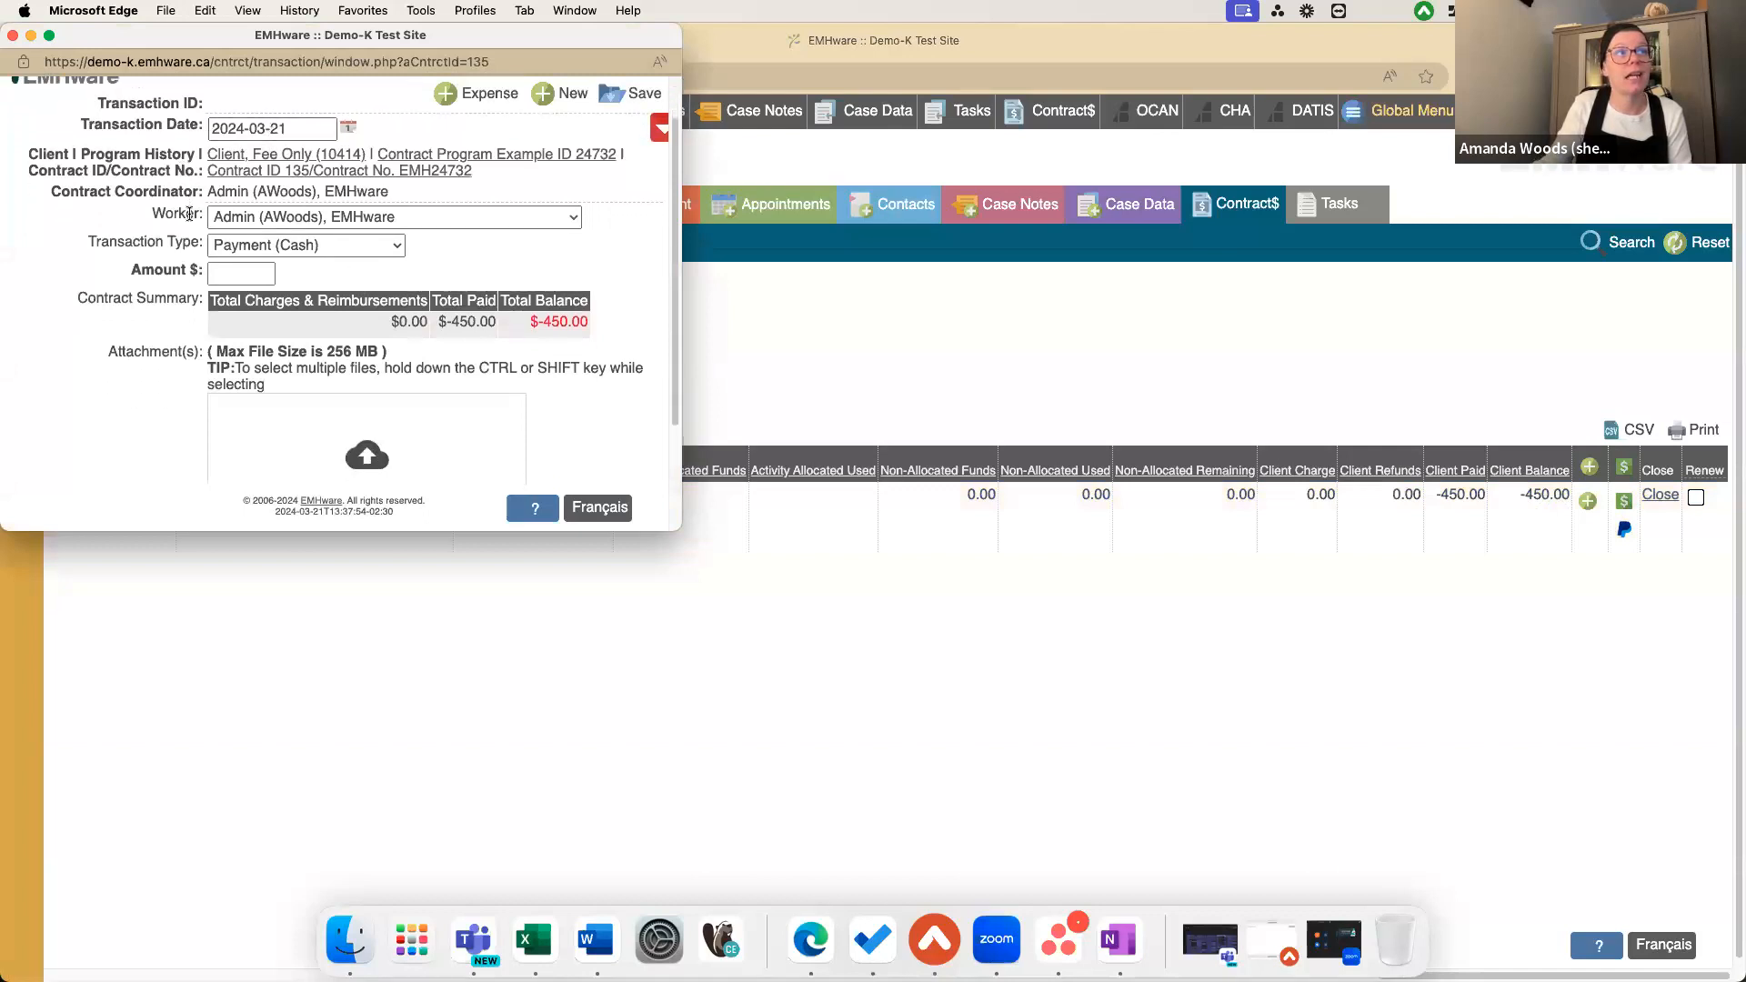
scroll(255, 234, "down", 1)
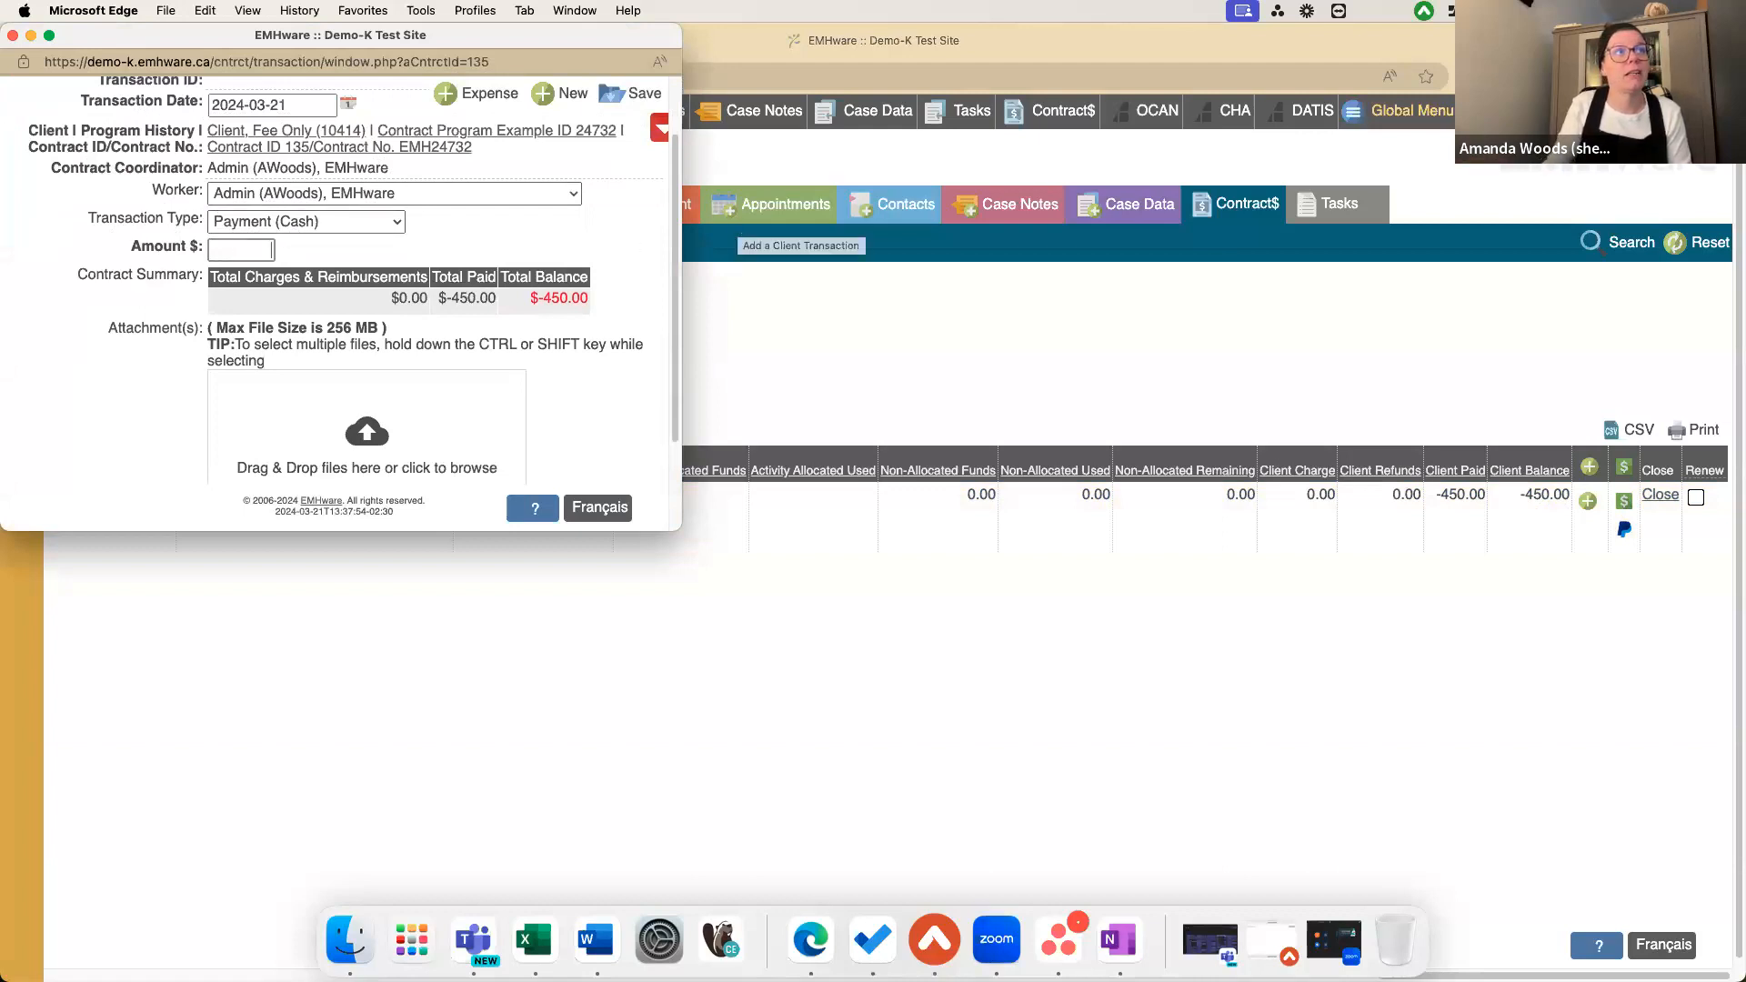
type("00")
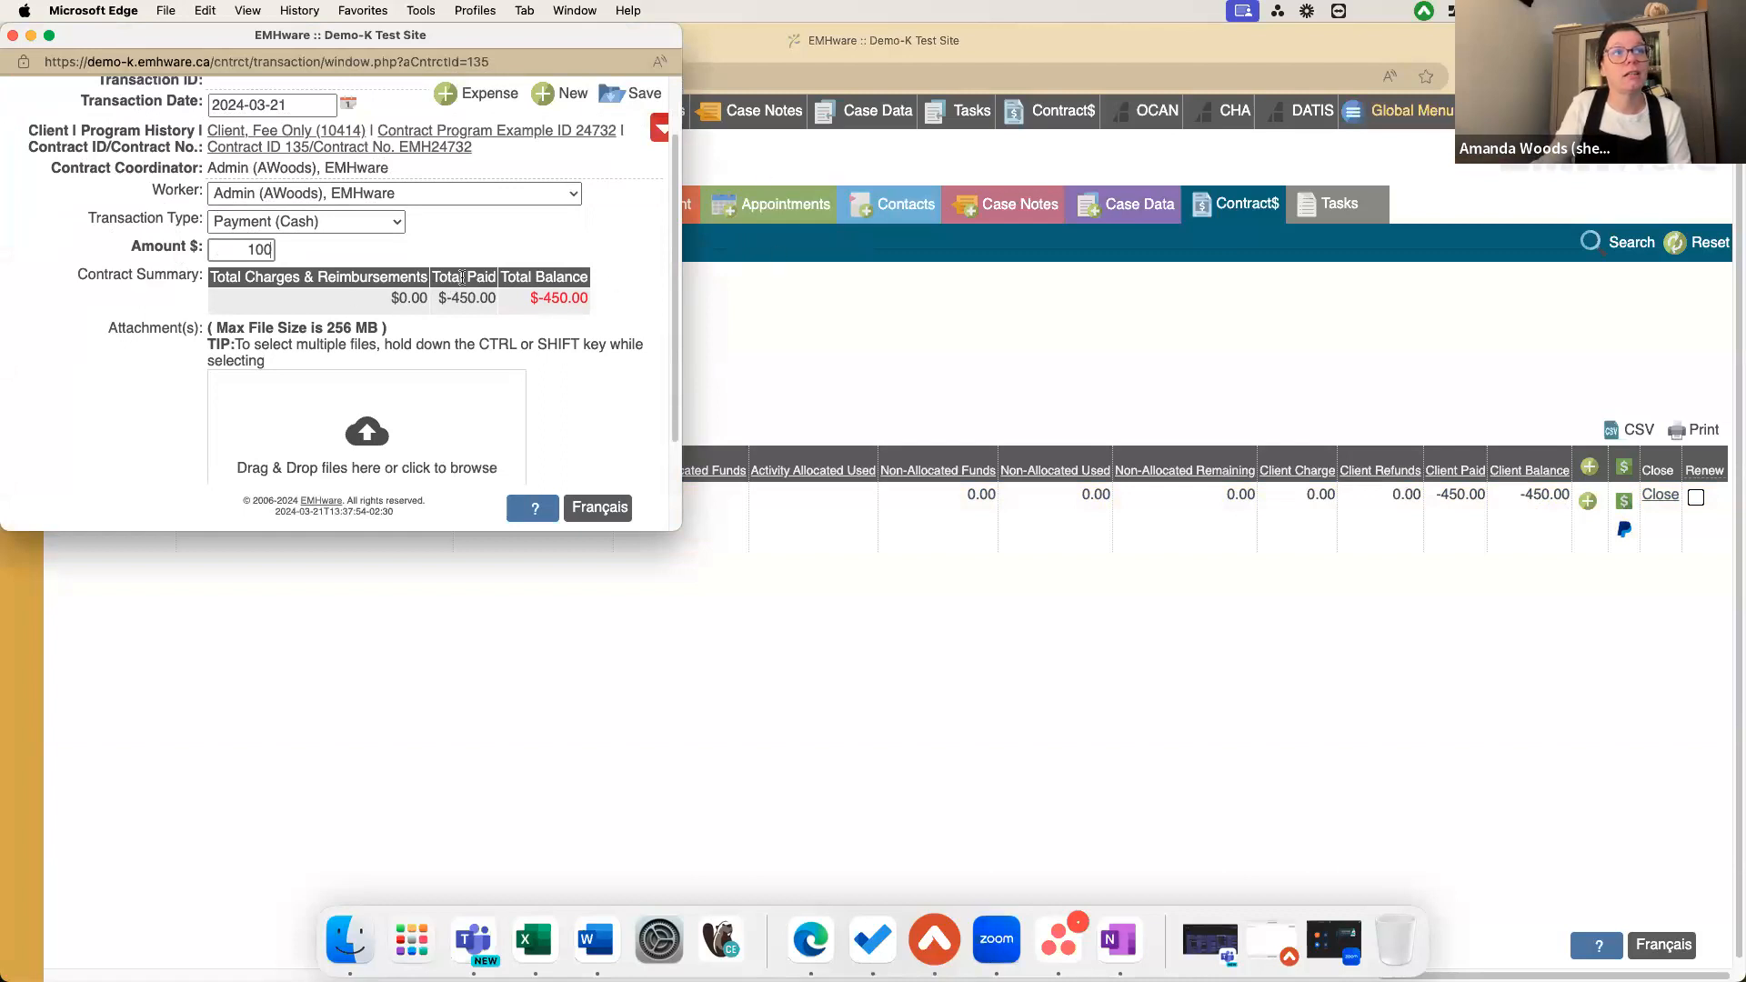
left_click(625, 98)
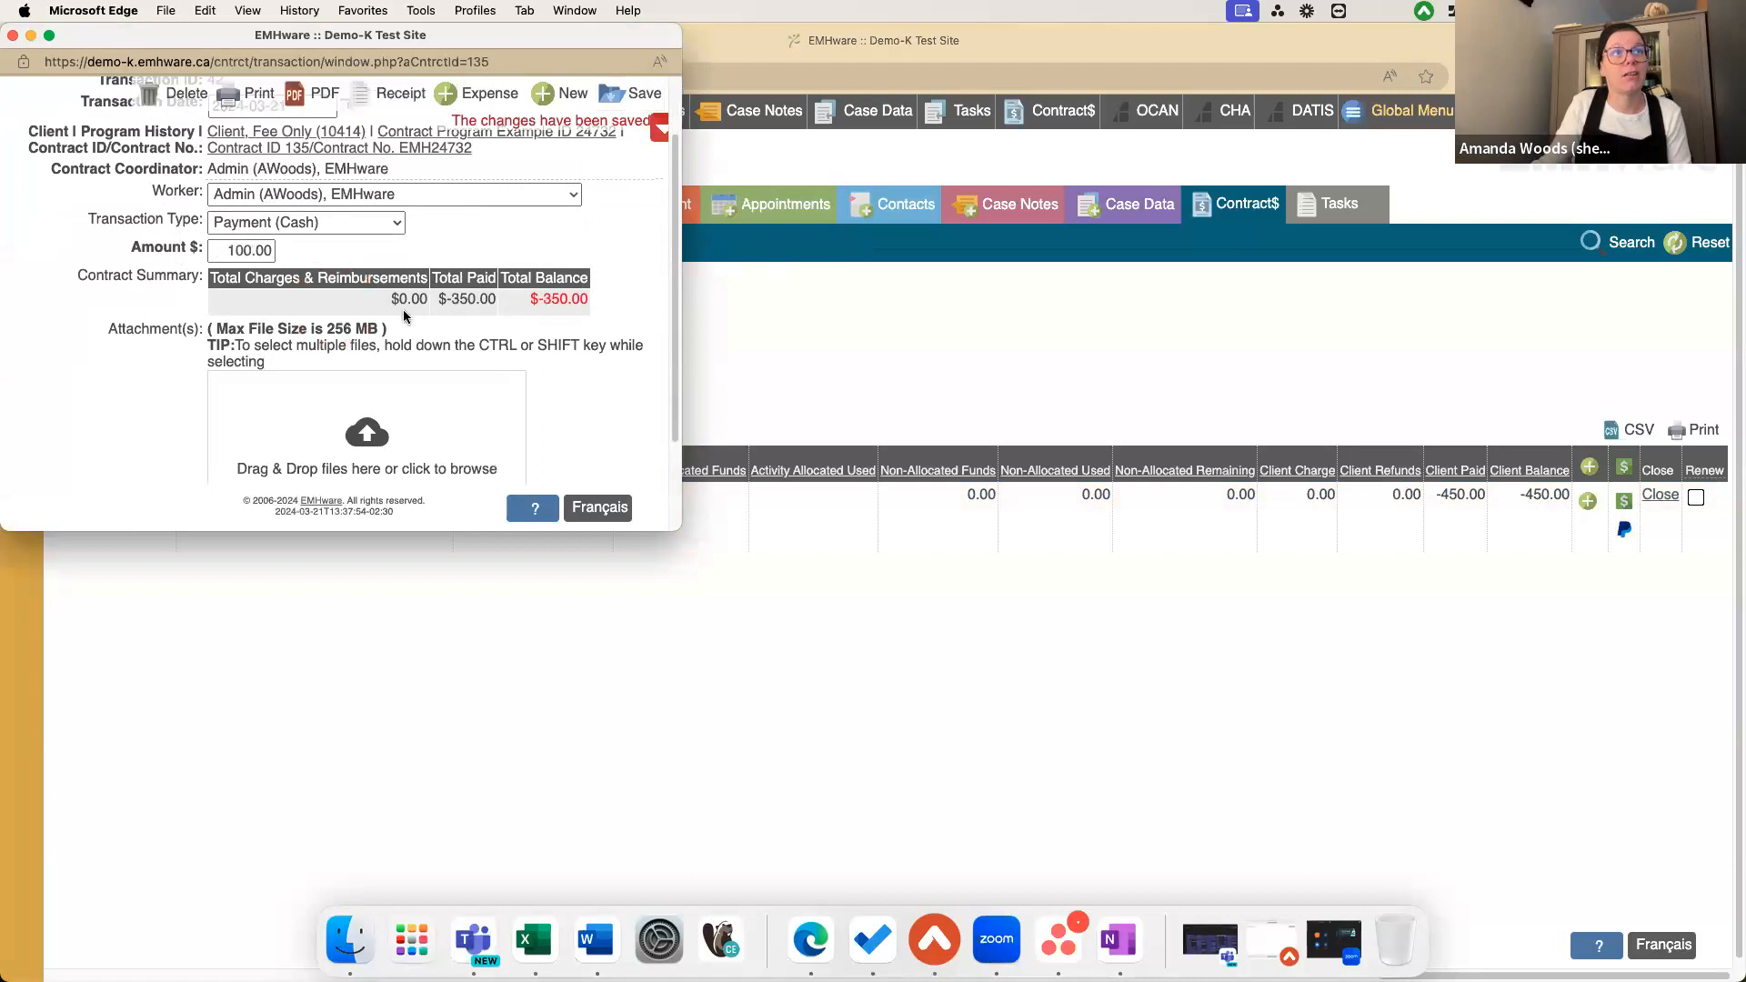
left_click_drag(530, 301, 590, 301)
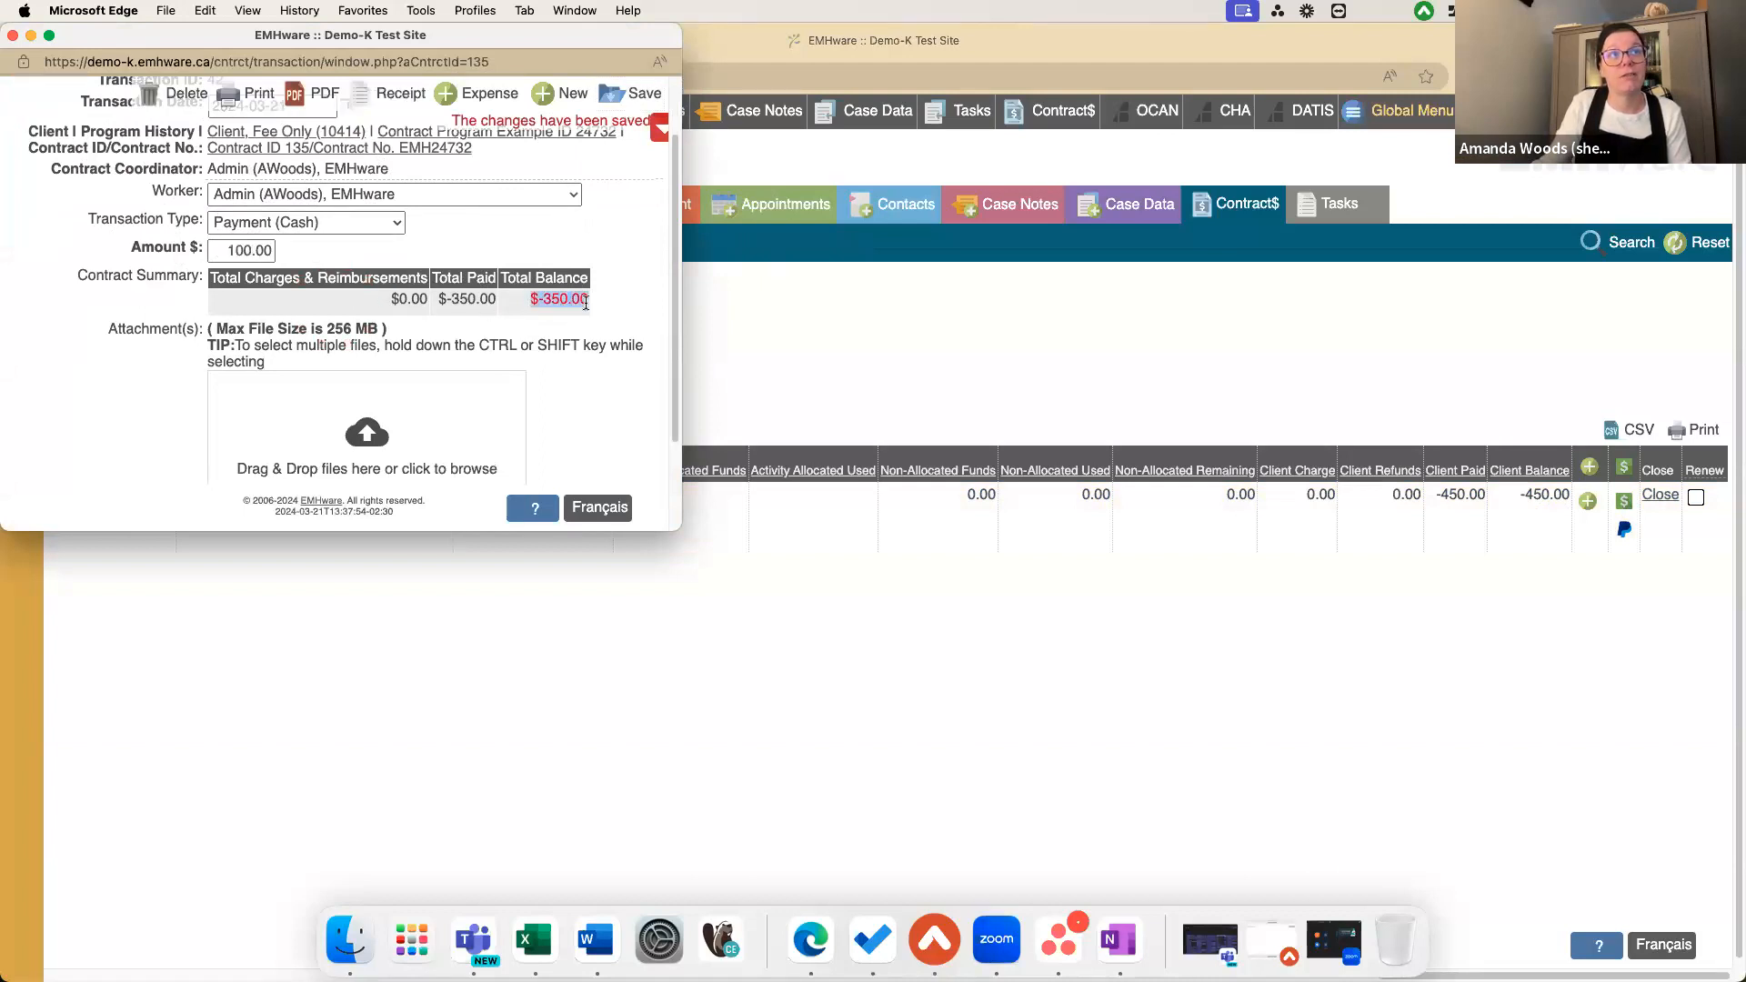
left_click(12, 36)
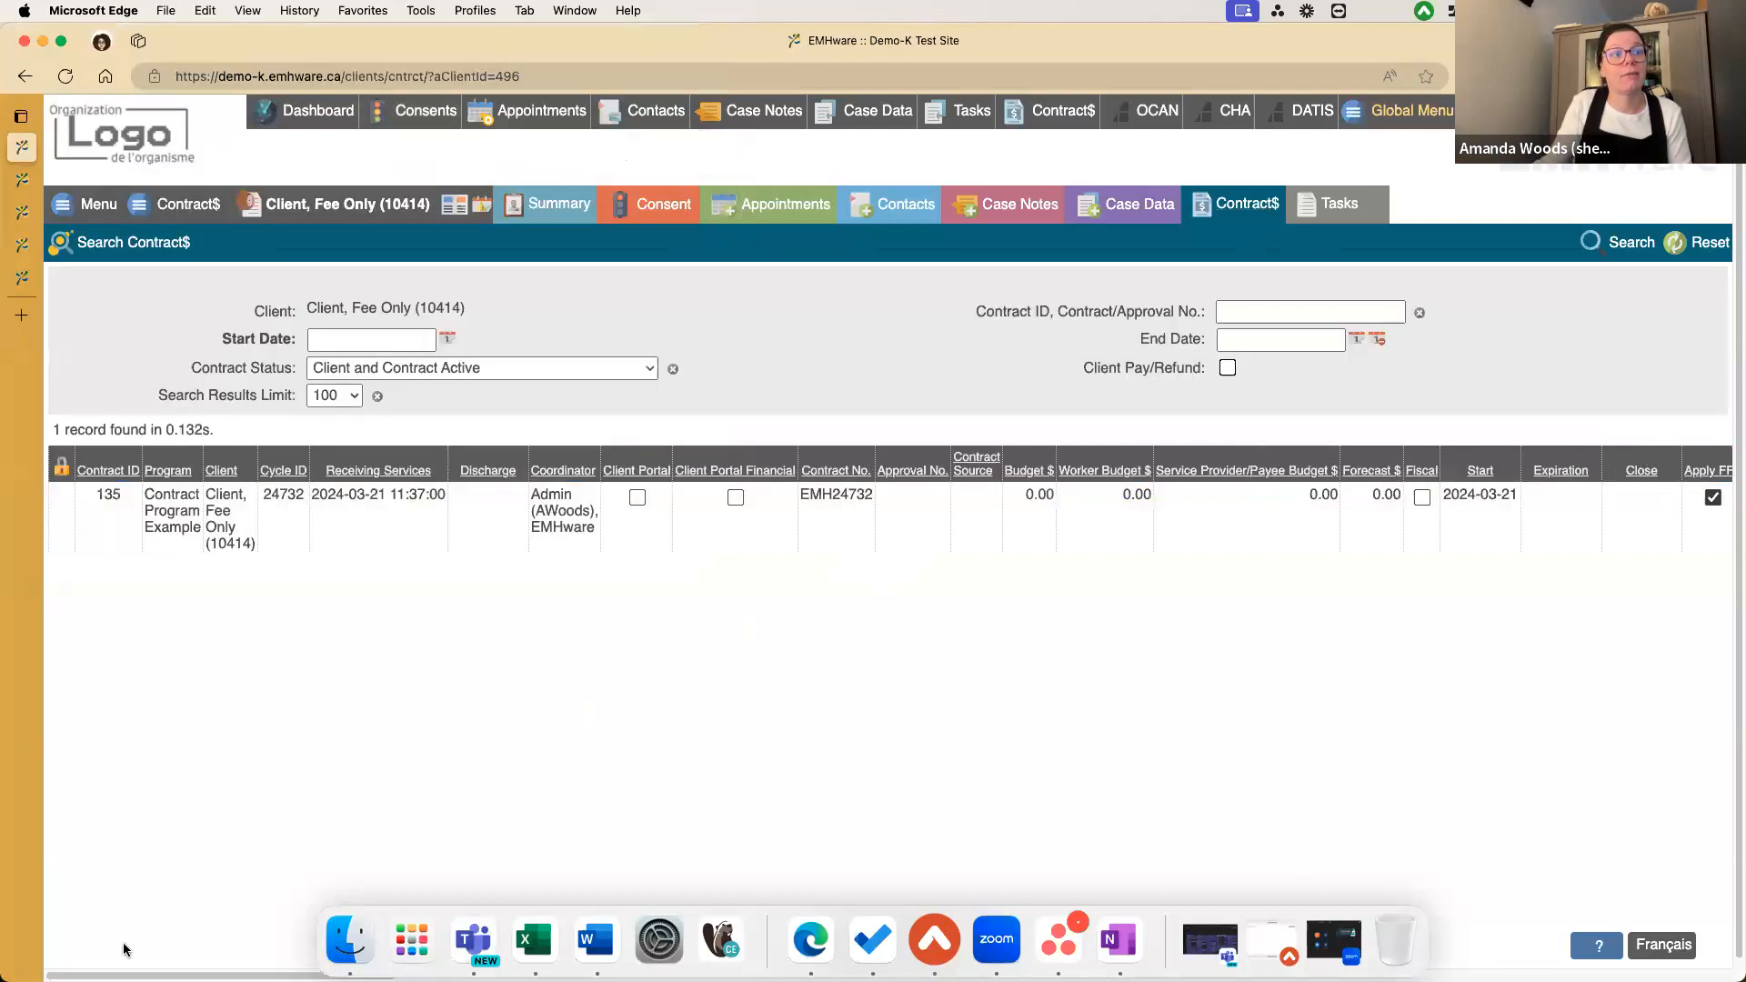
Step: Check the client paid and balance amounts in the contract list, and open the client's contract transactions
left_click_drag(127, 976, 1458, 976)
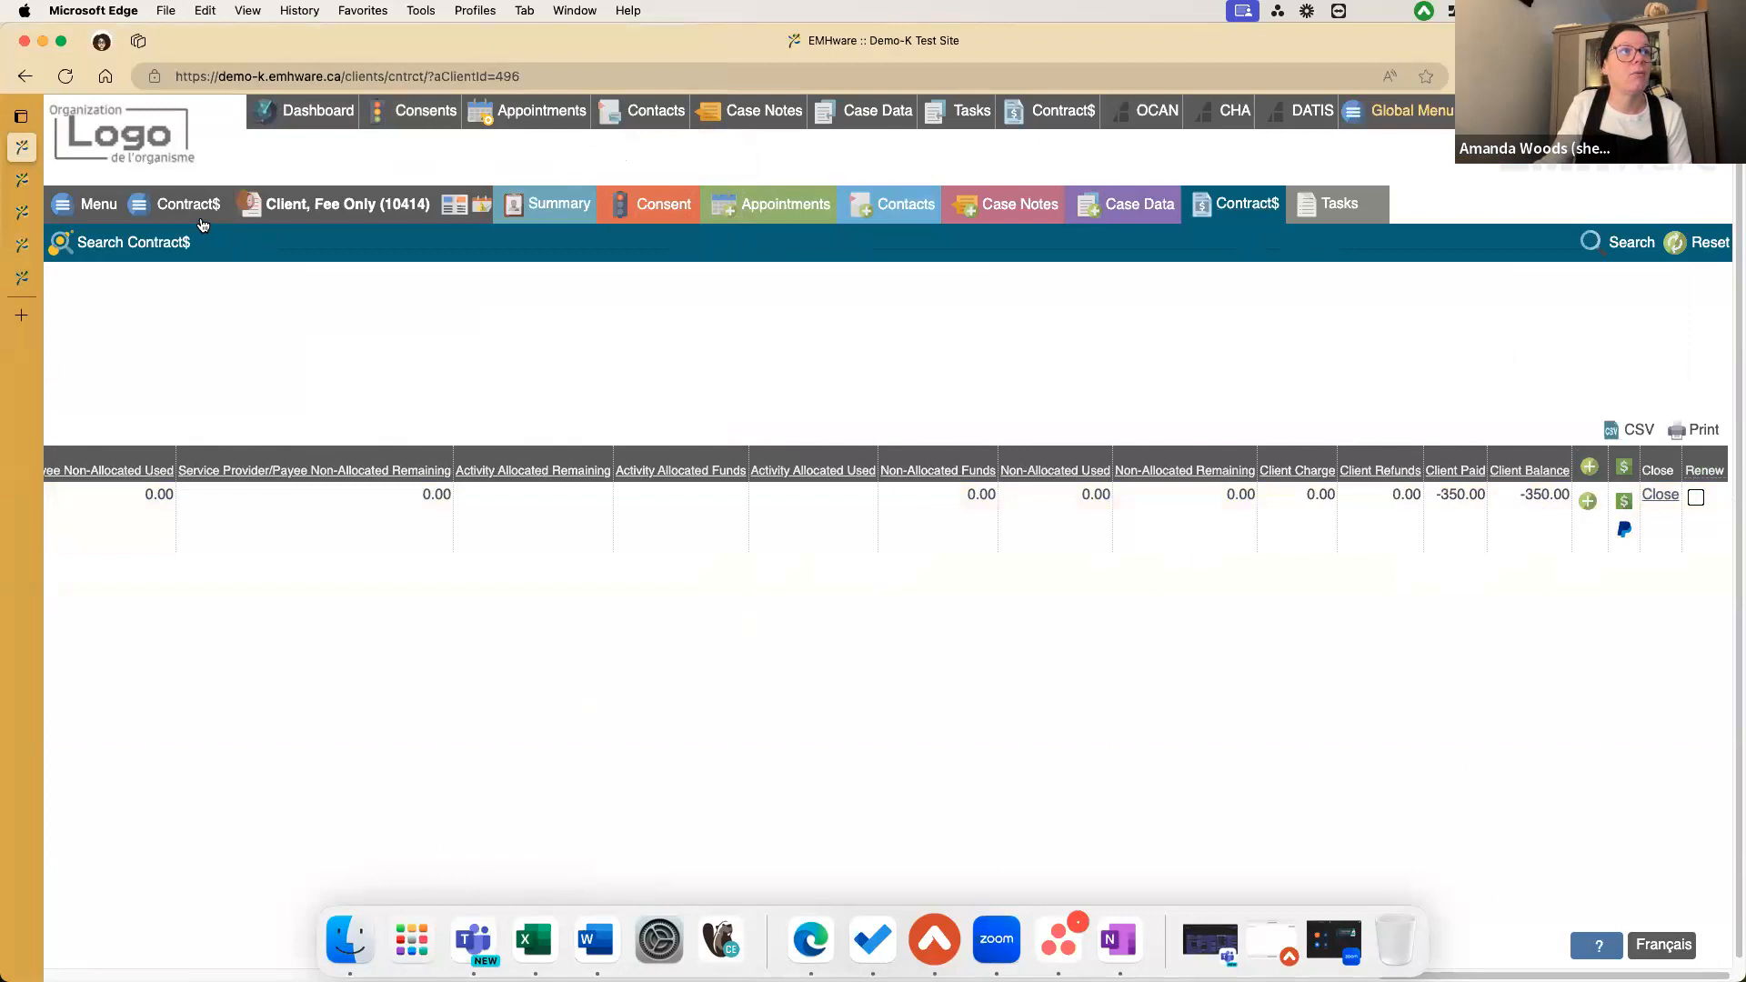
mouse_move(188, 205)
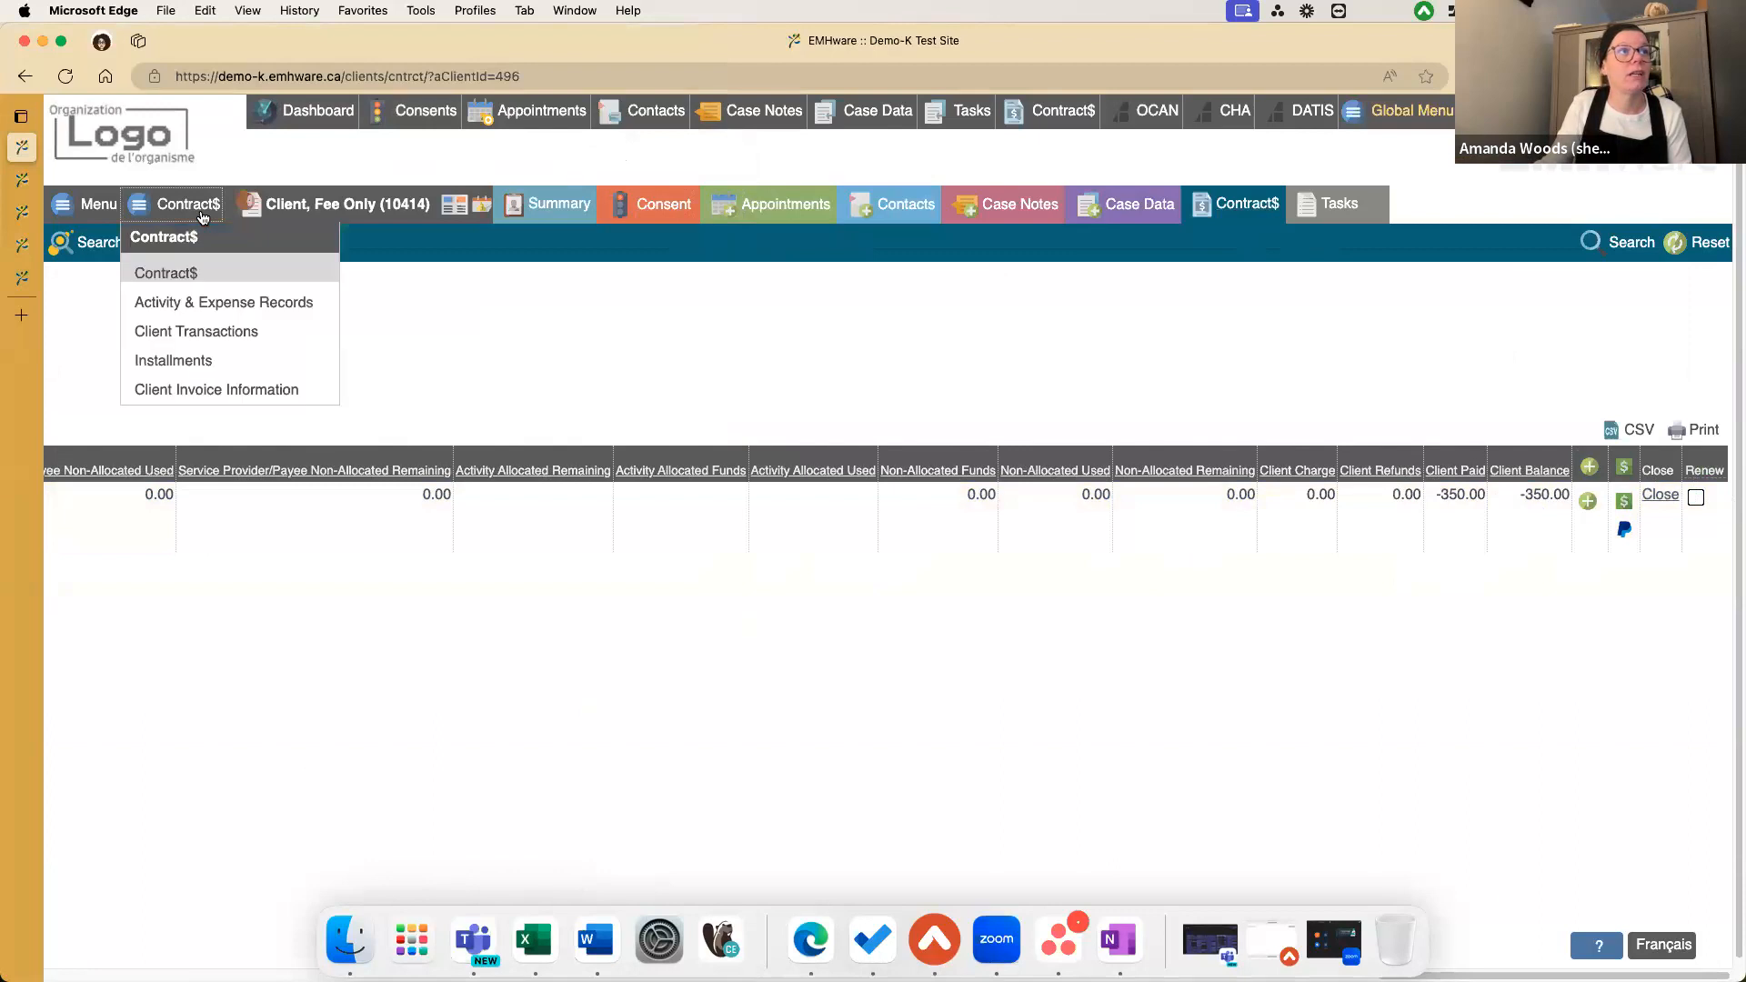
left_click(152, 334)
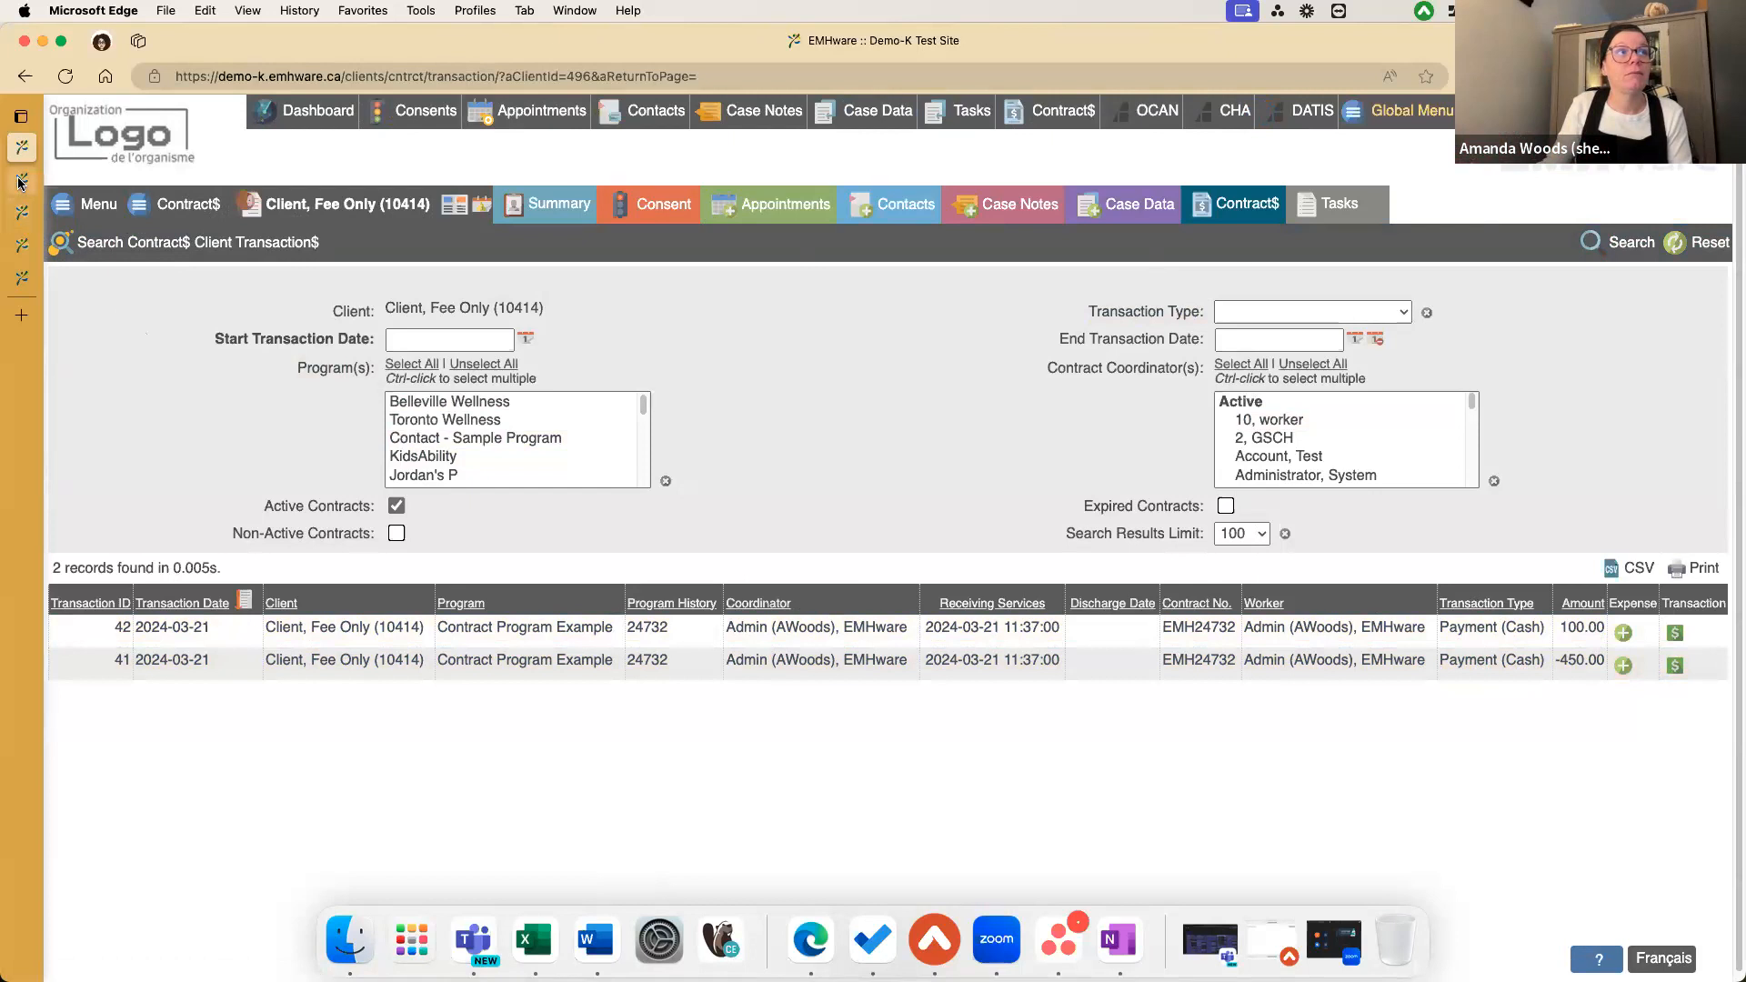
Step: Switch to the already open program history page of the hourly-pay client
mouse_move(20, 182)
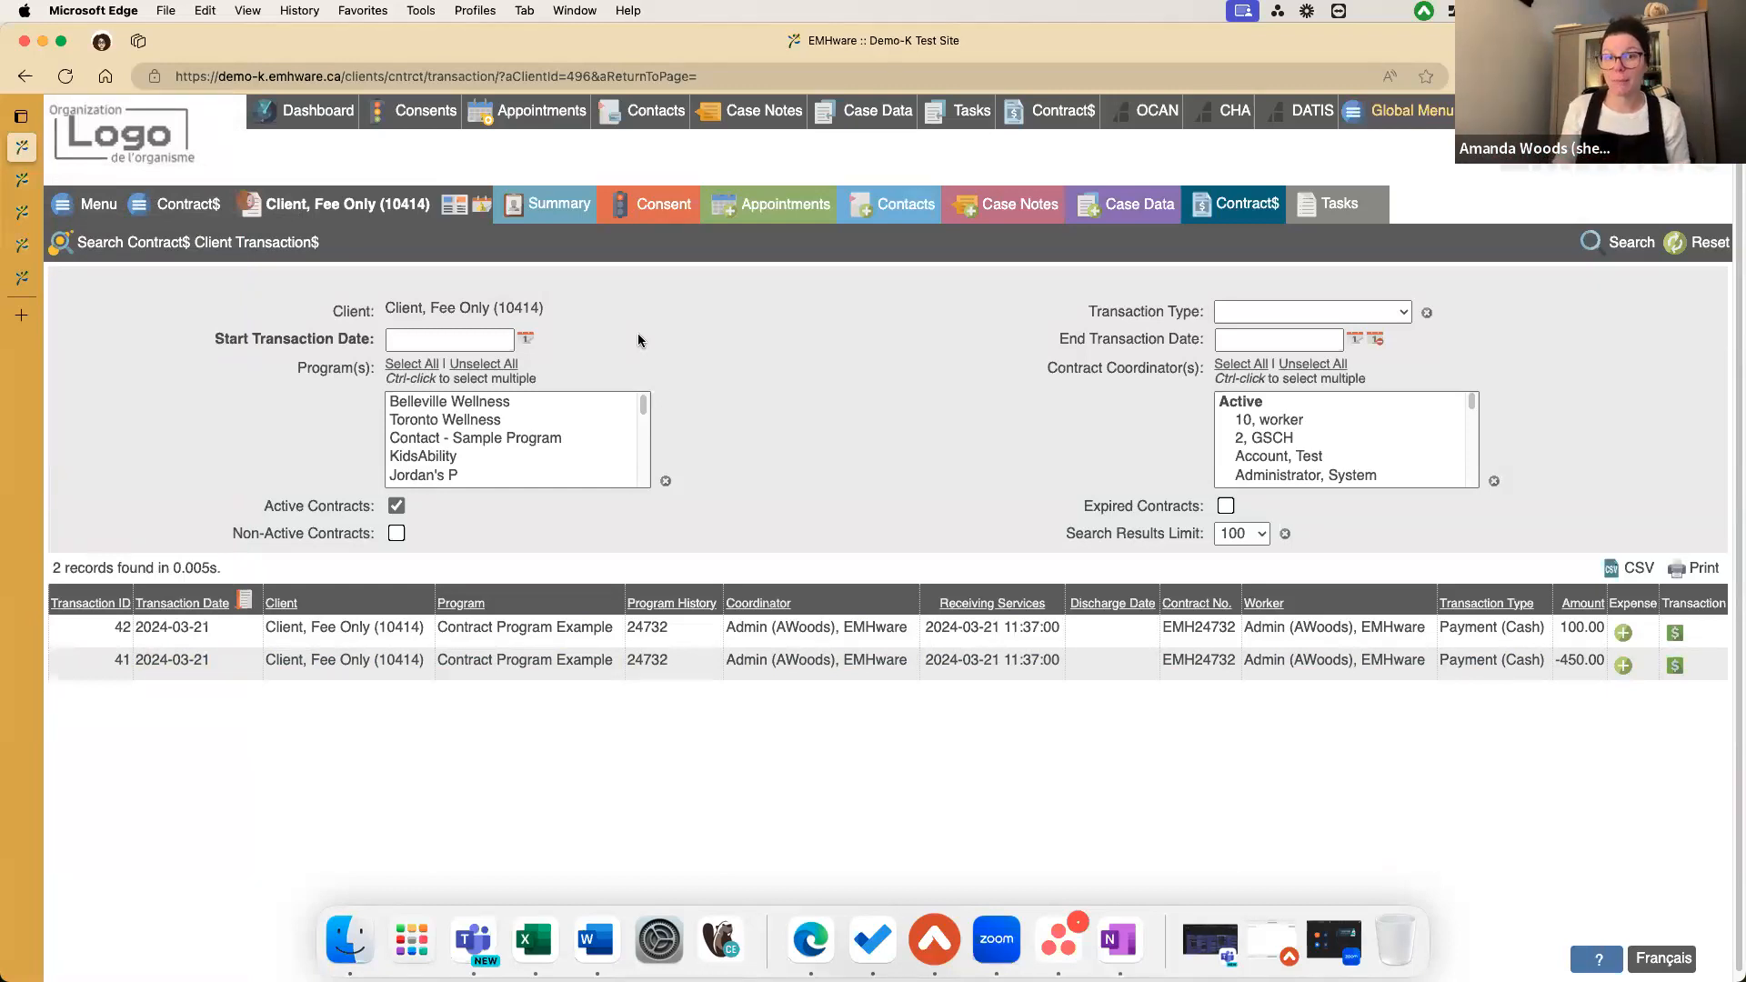
left_click(313, 211)
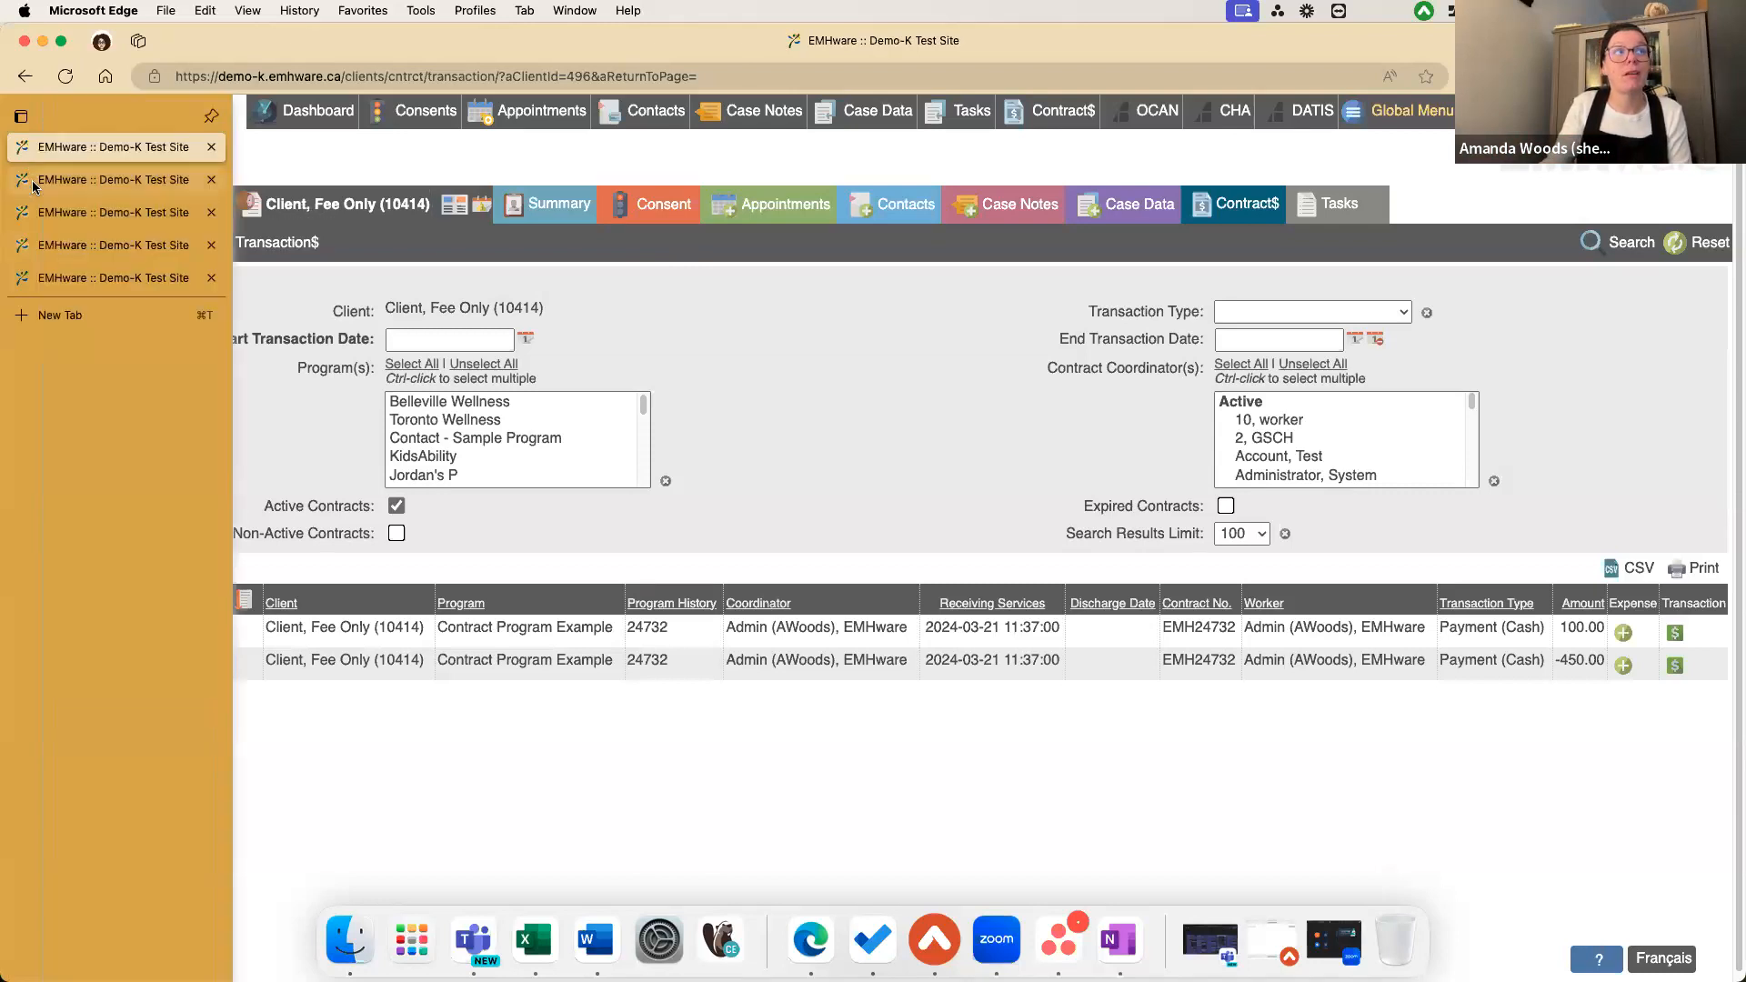
left_click(36, 184)
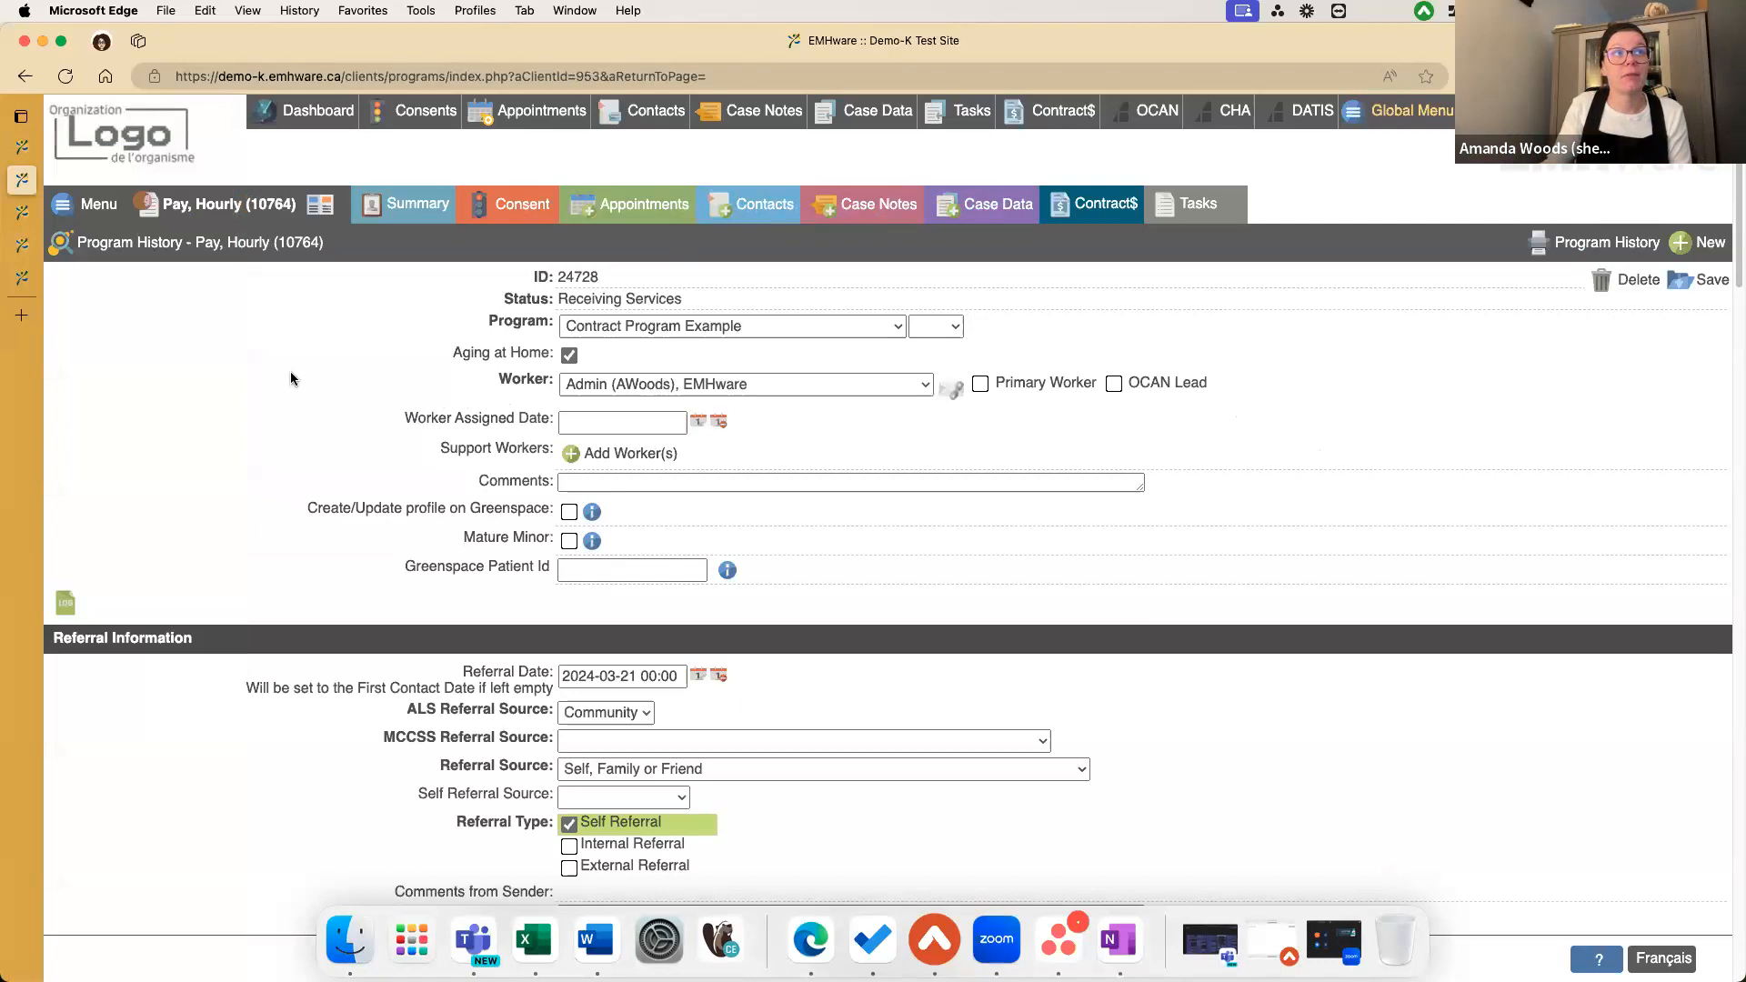
Step: Examine the hourly-pay client's contract information, including the rate unit, default pay rate, base rate and budget fields
left_click(270, 238)
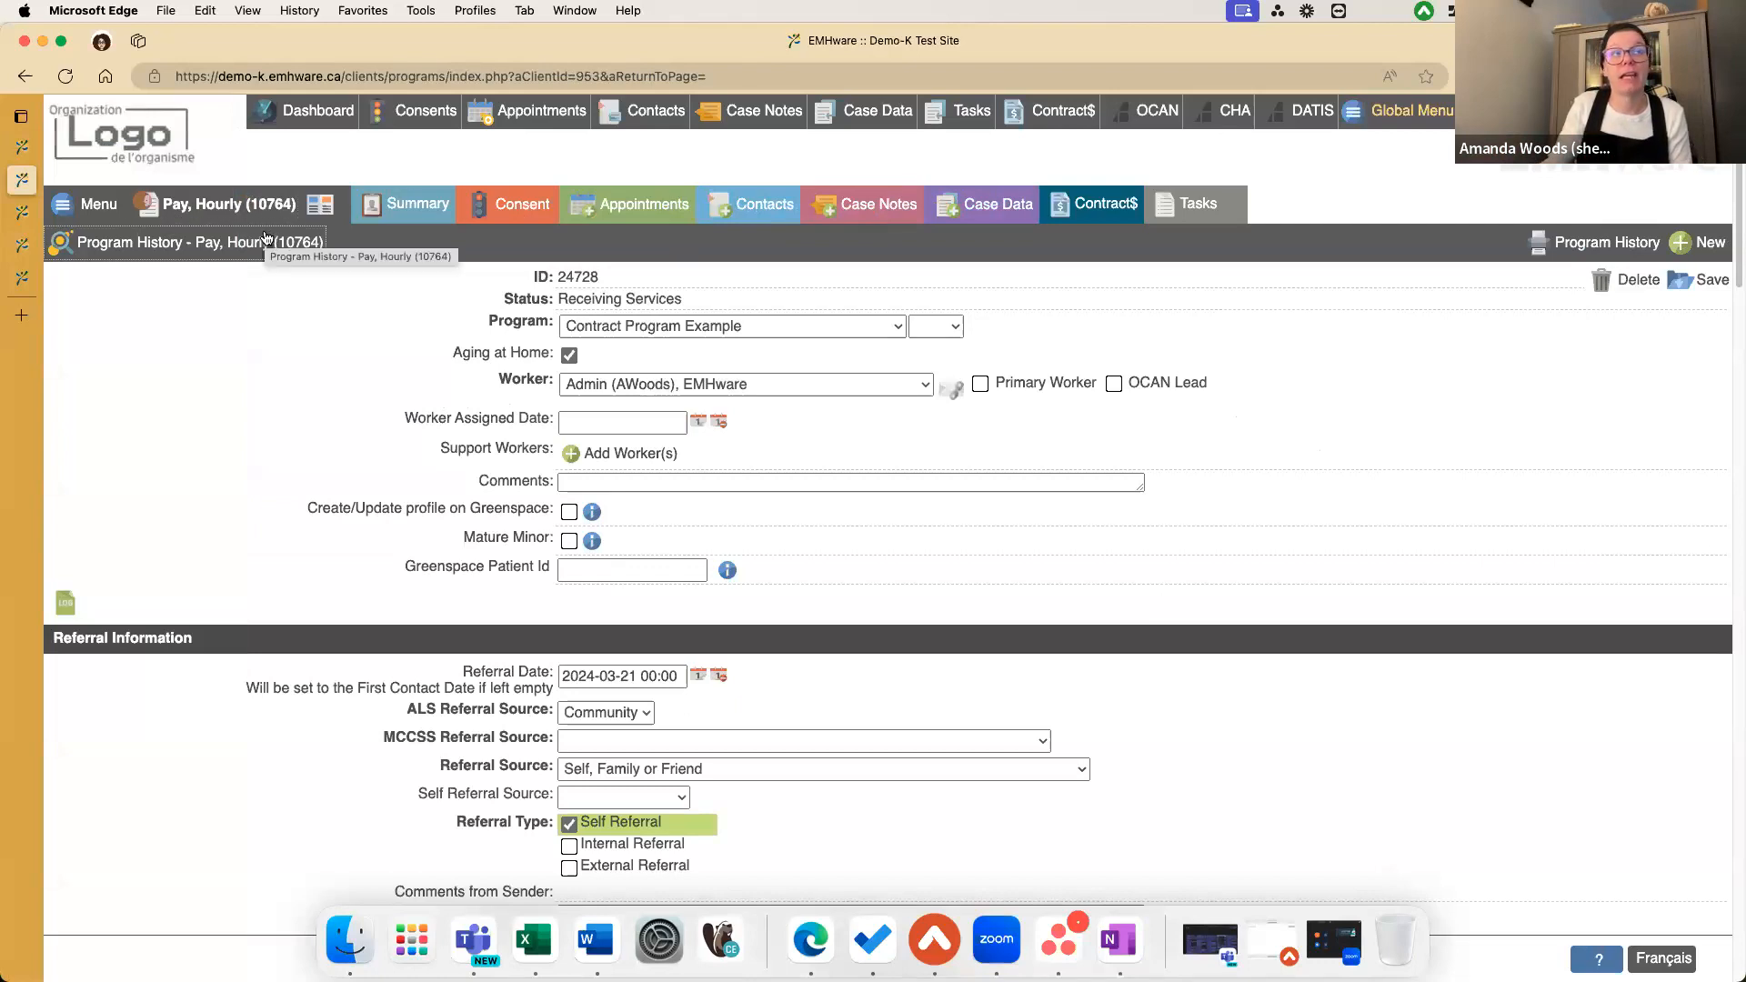
scroll(286, 370, "down", 5)
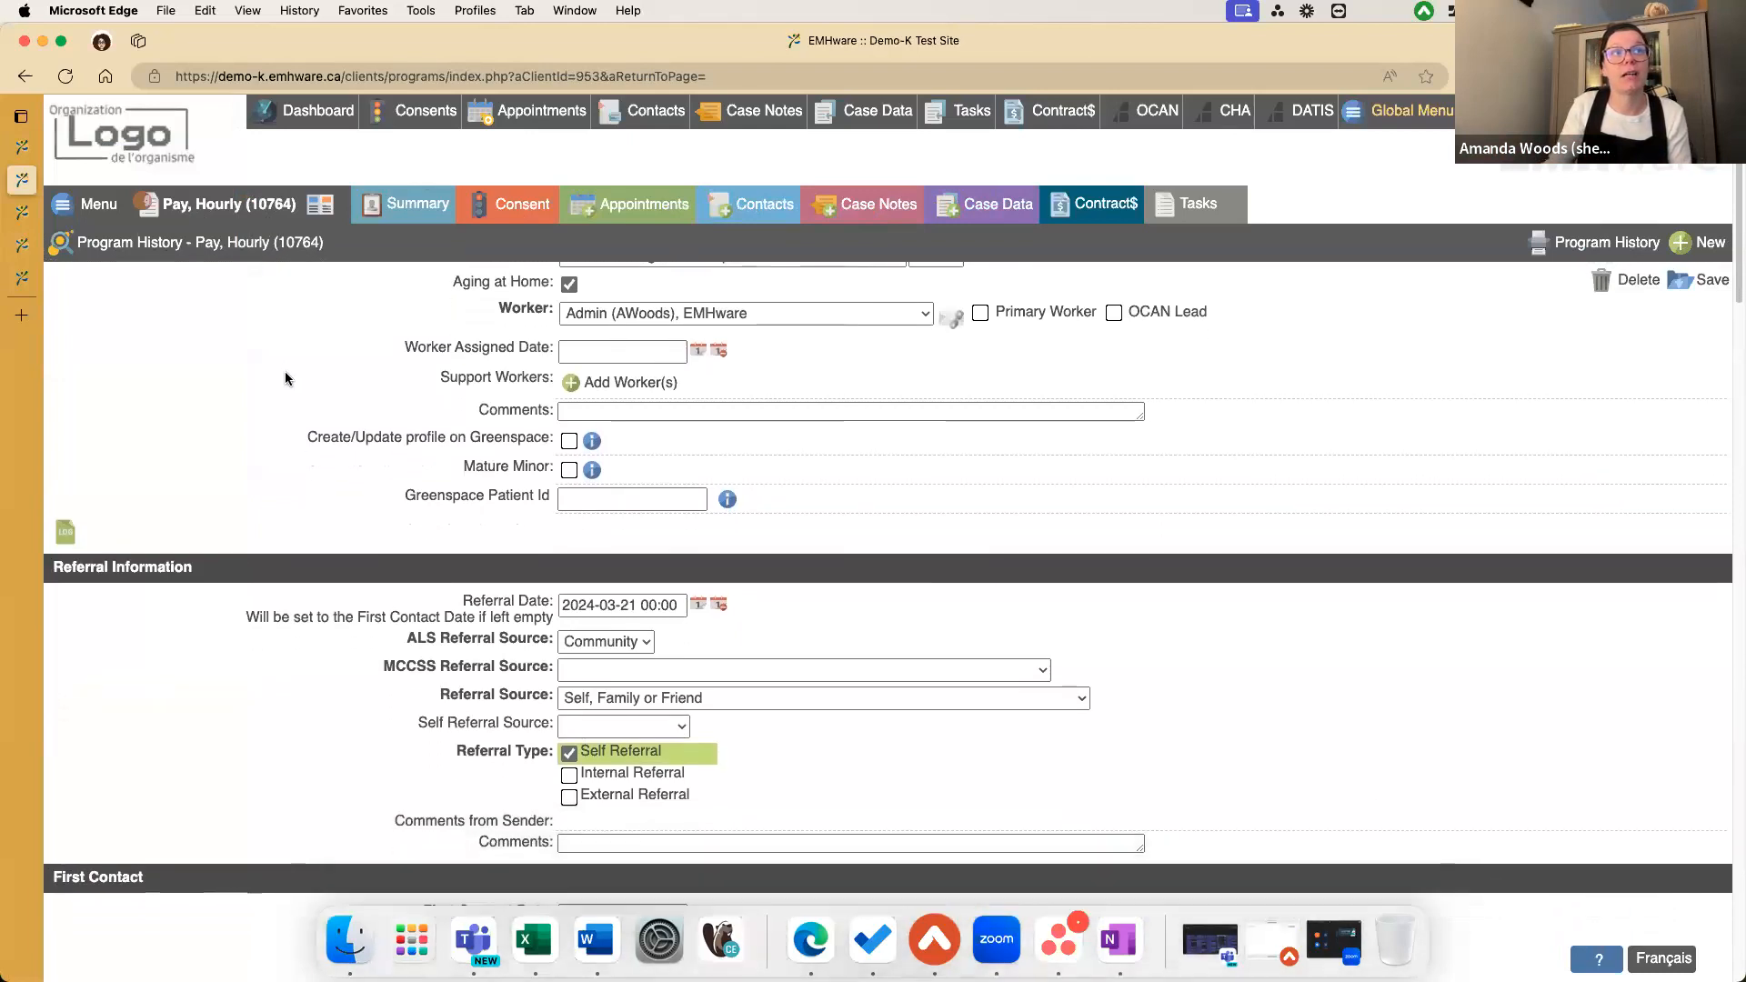
scroll(286, 380, "down", 20)
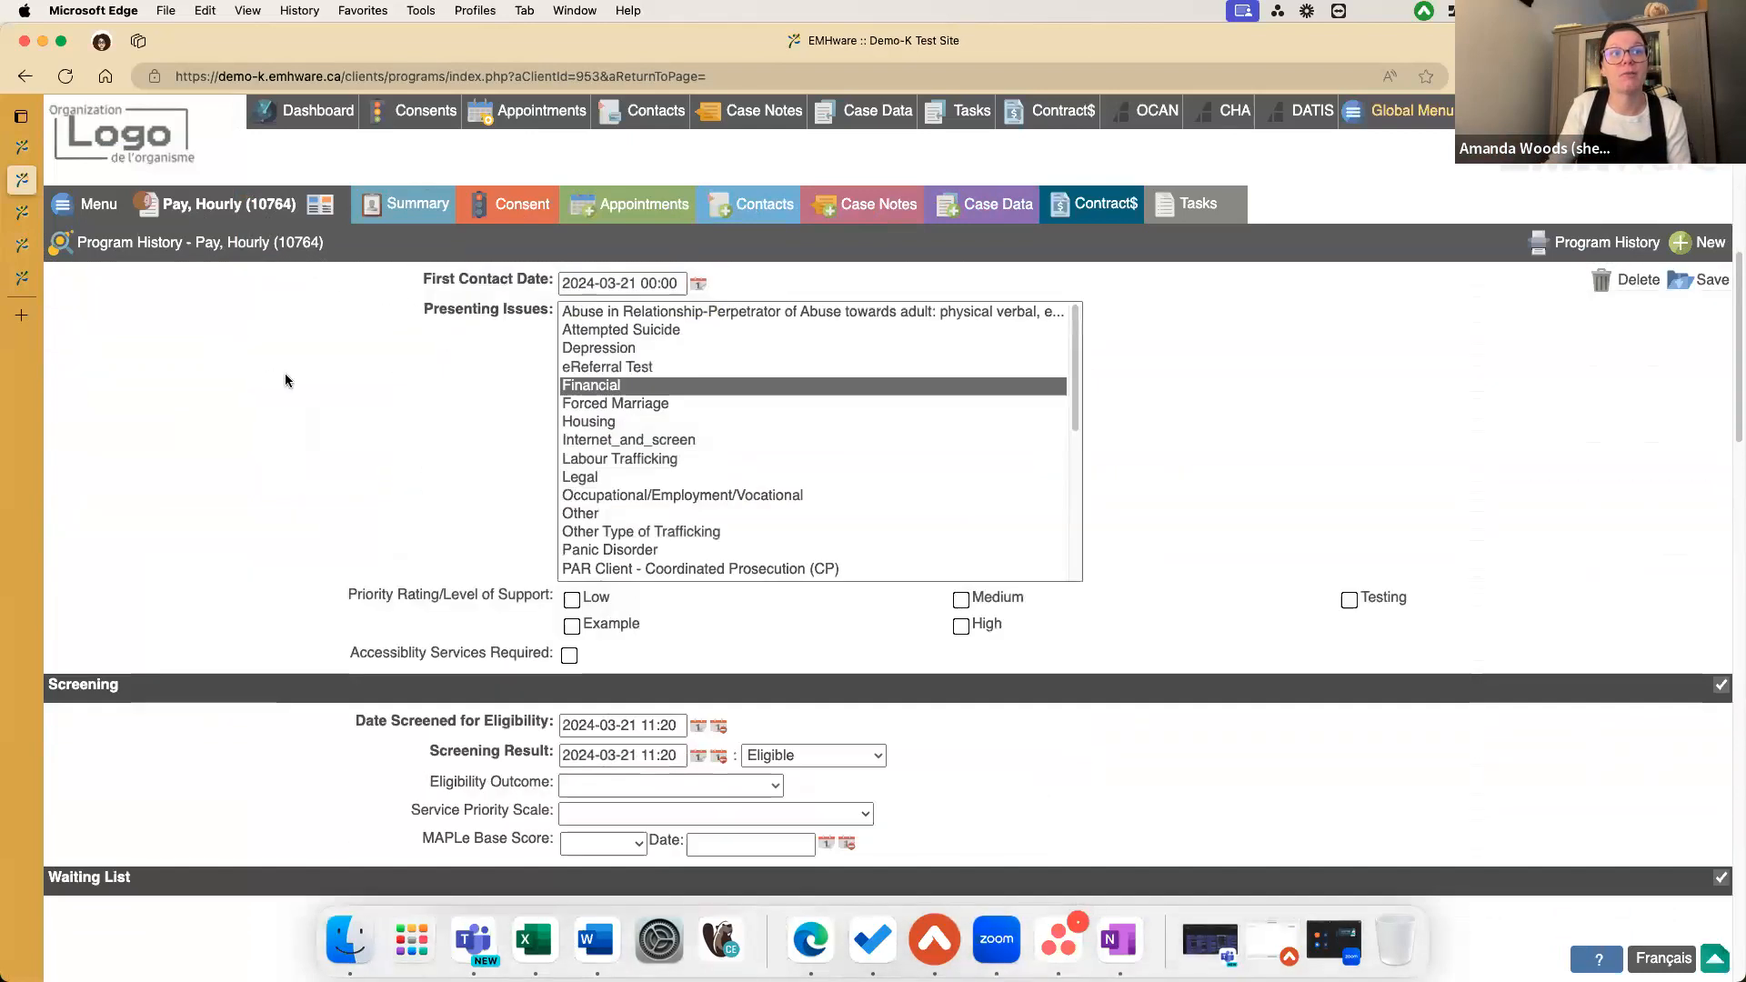
scroll(285, 380, "down", 12)
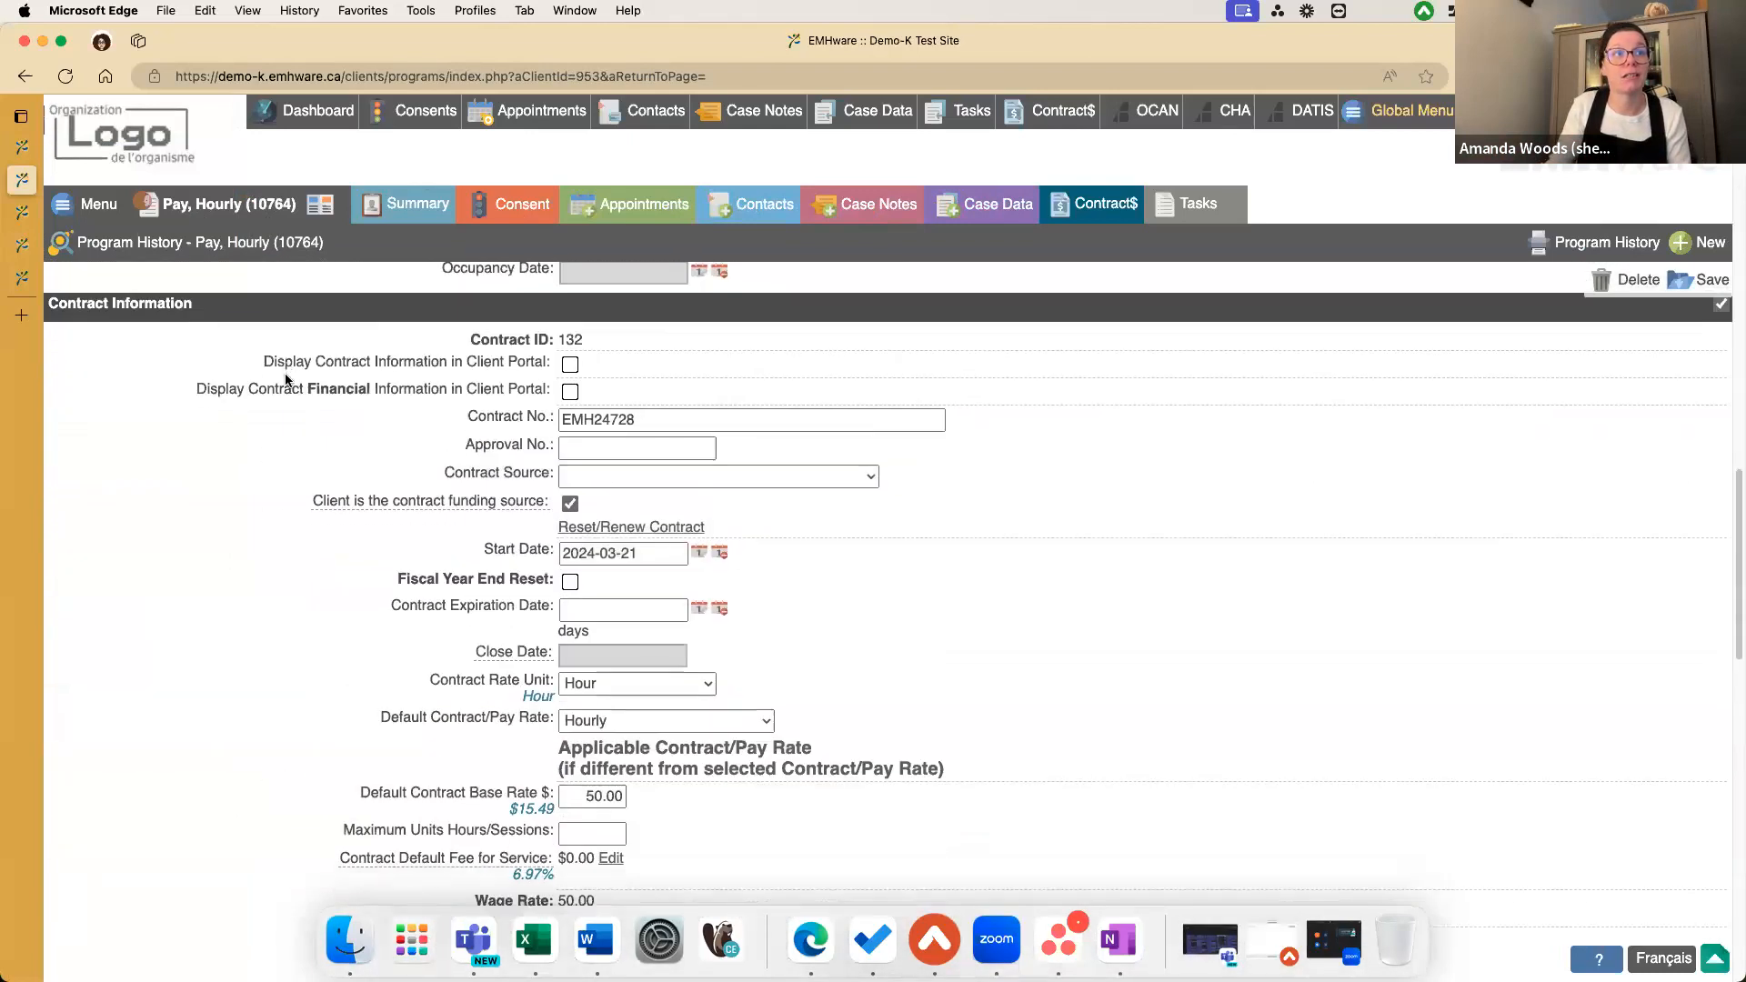
scroll(286, 380, "down", 1)
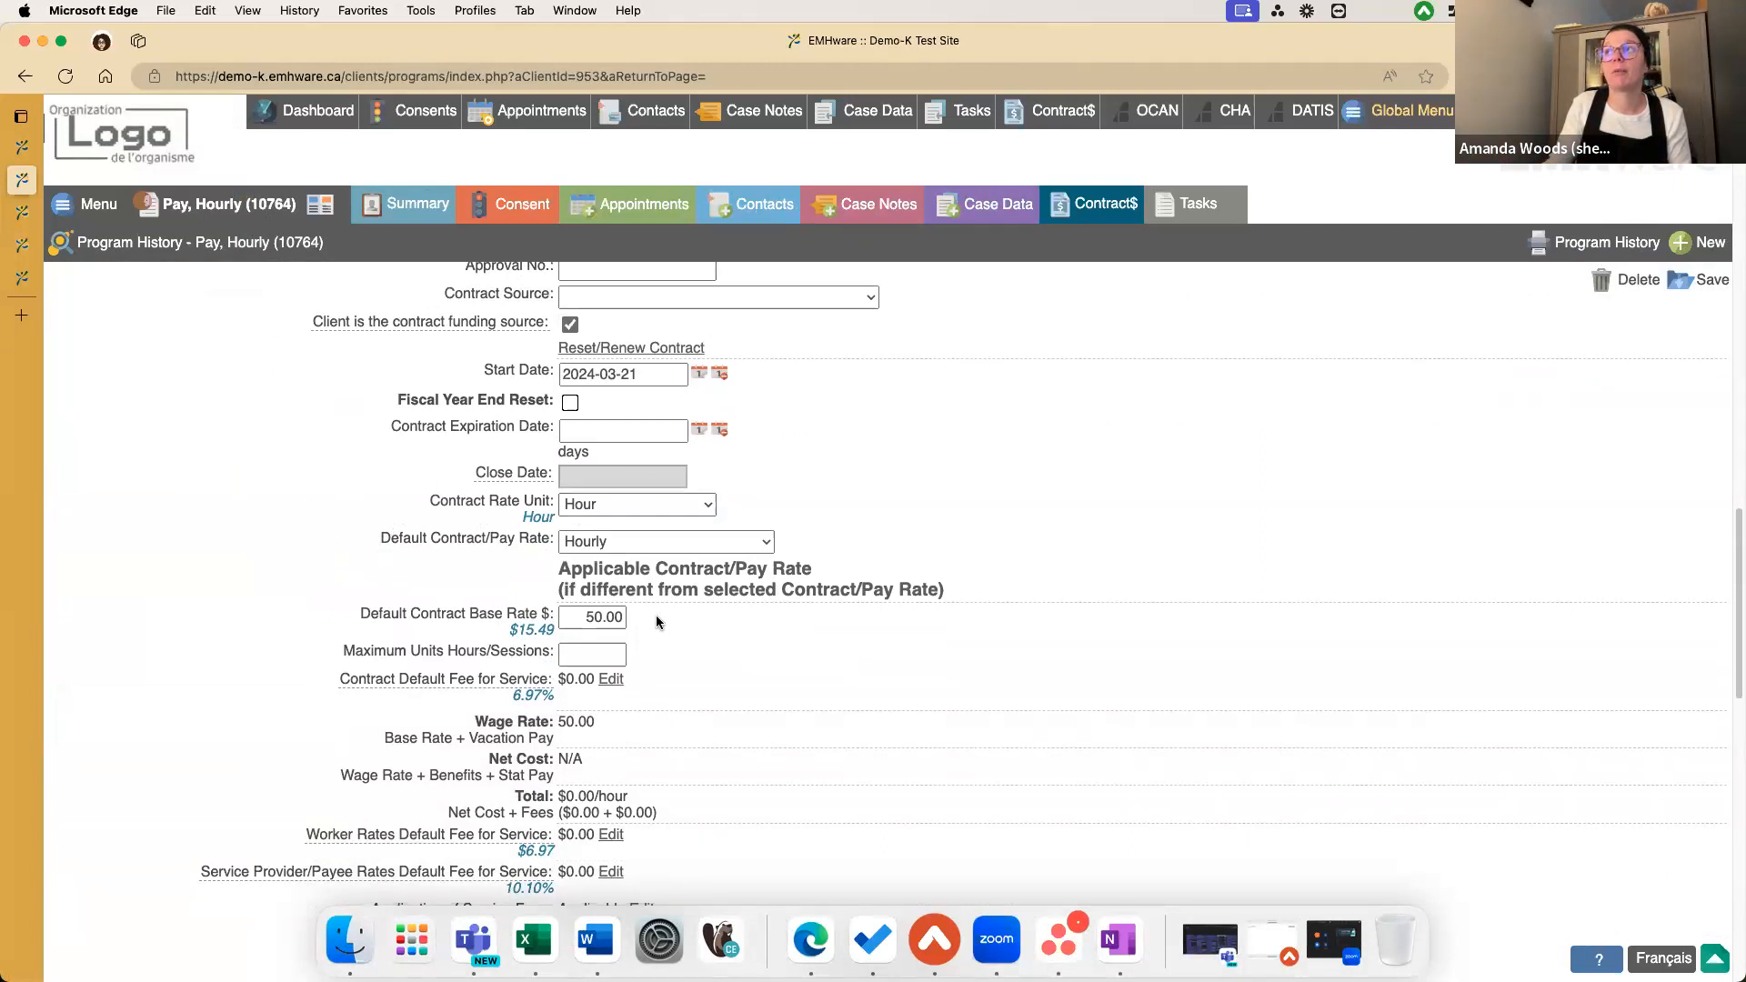
mouse_move(15, 289)
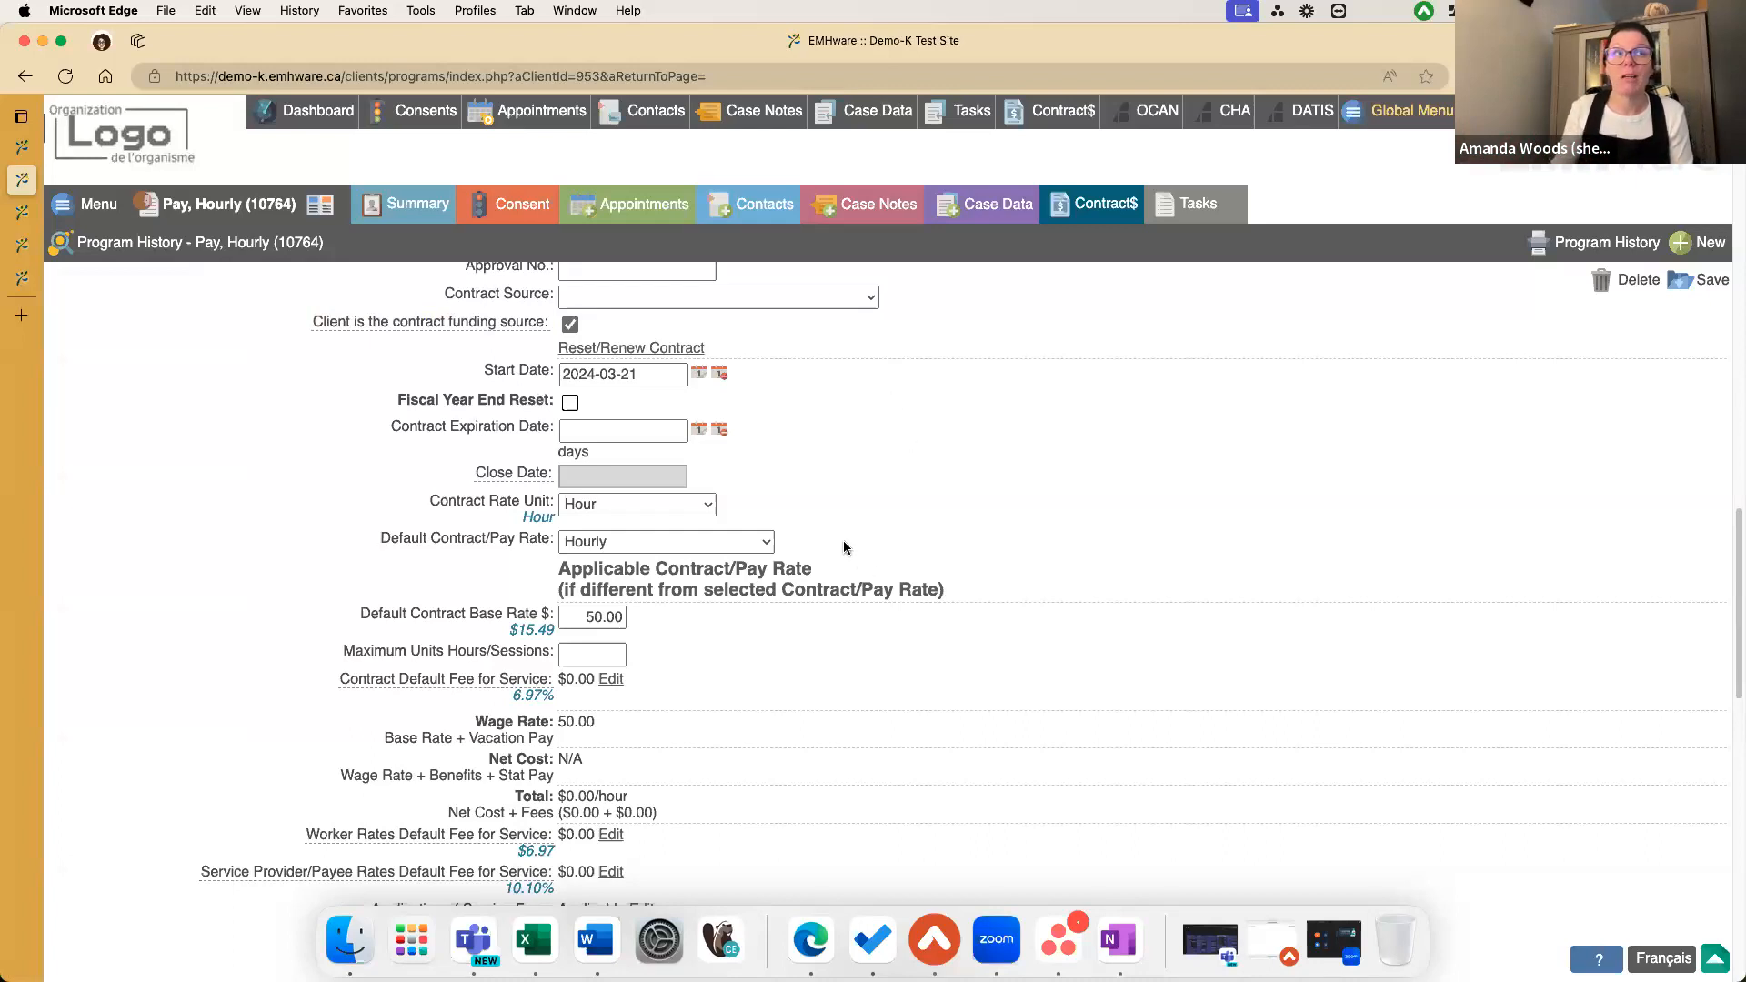
scroll(843, 547, "down", 3)
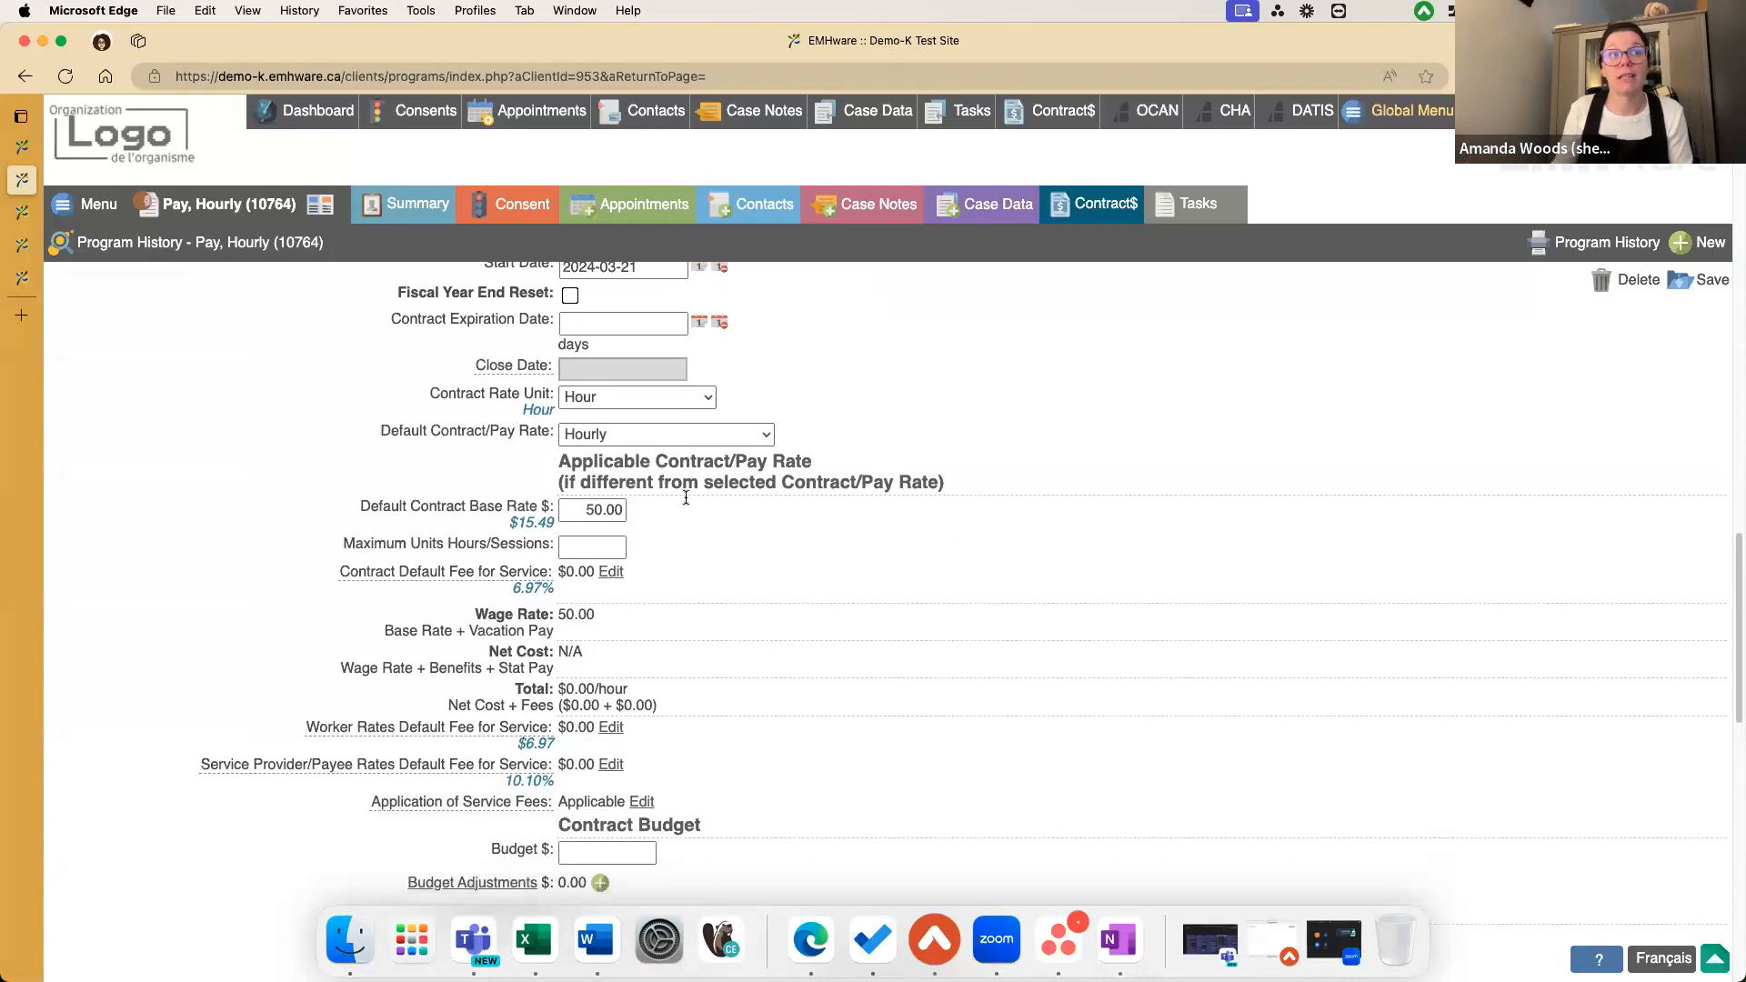
scroll(758, 574, "down", 10)
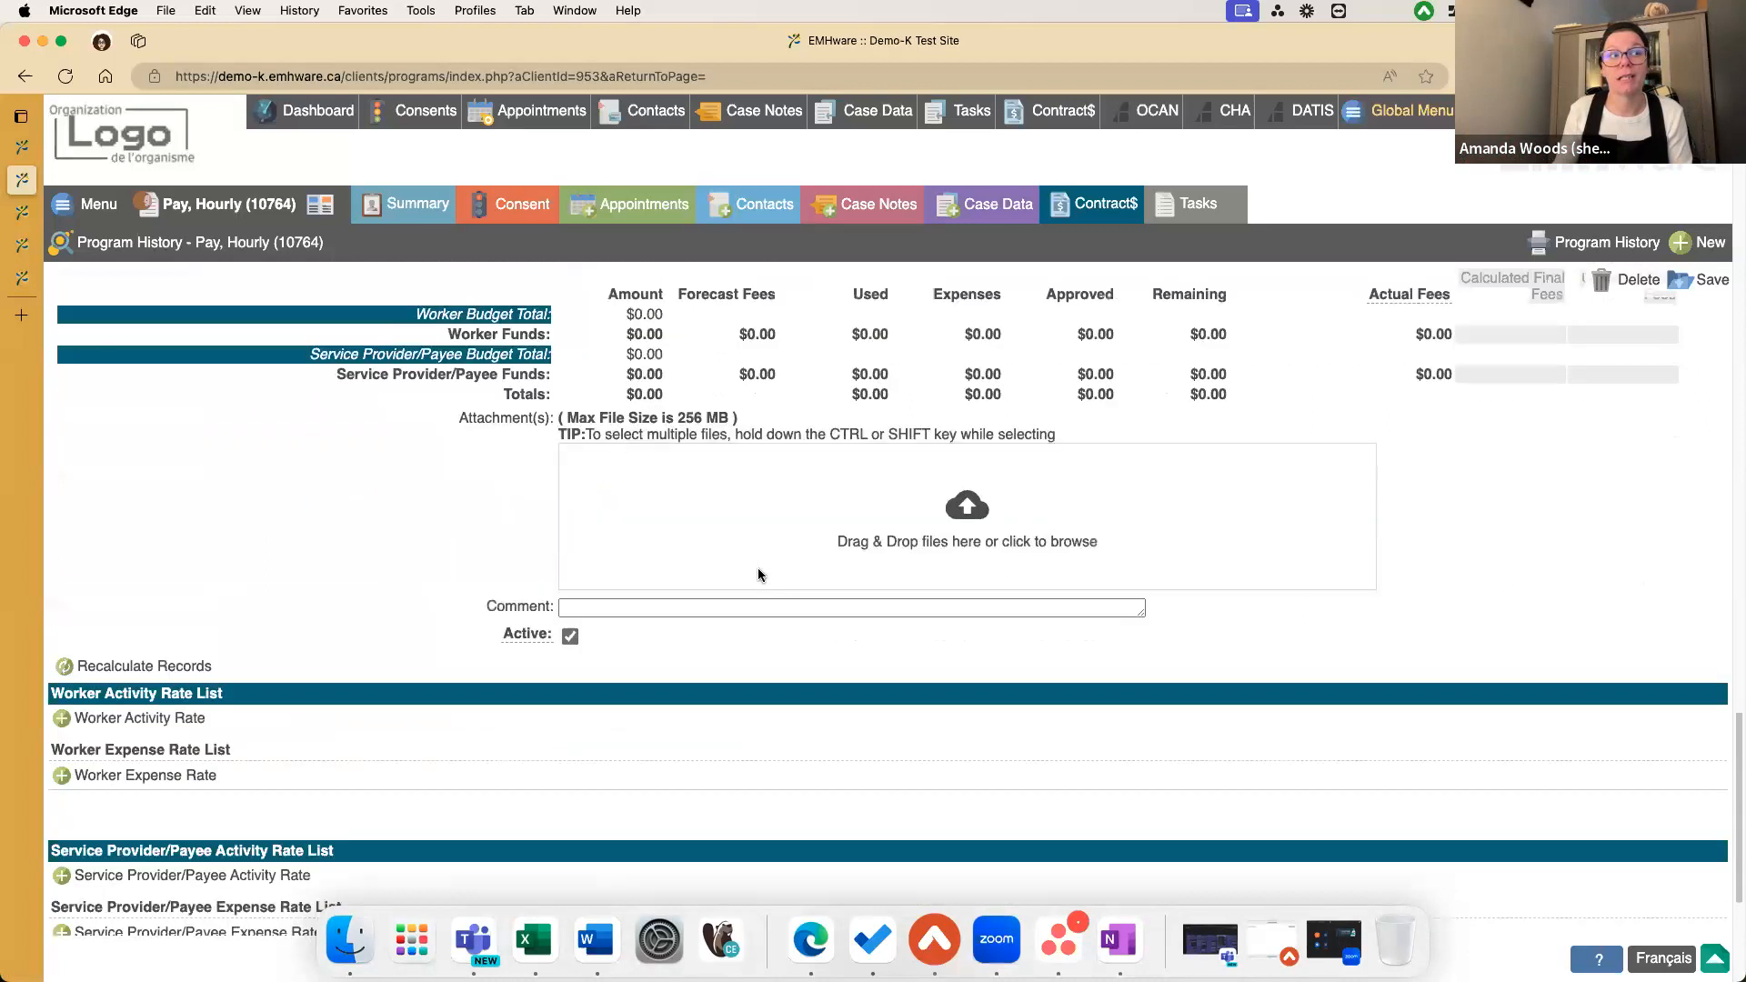
scroll(758, 573, "down", 1)
scroll(758, 574, "up", 10)
scroll(760, 569, "up", 15)
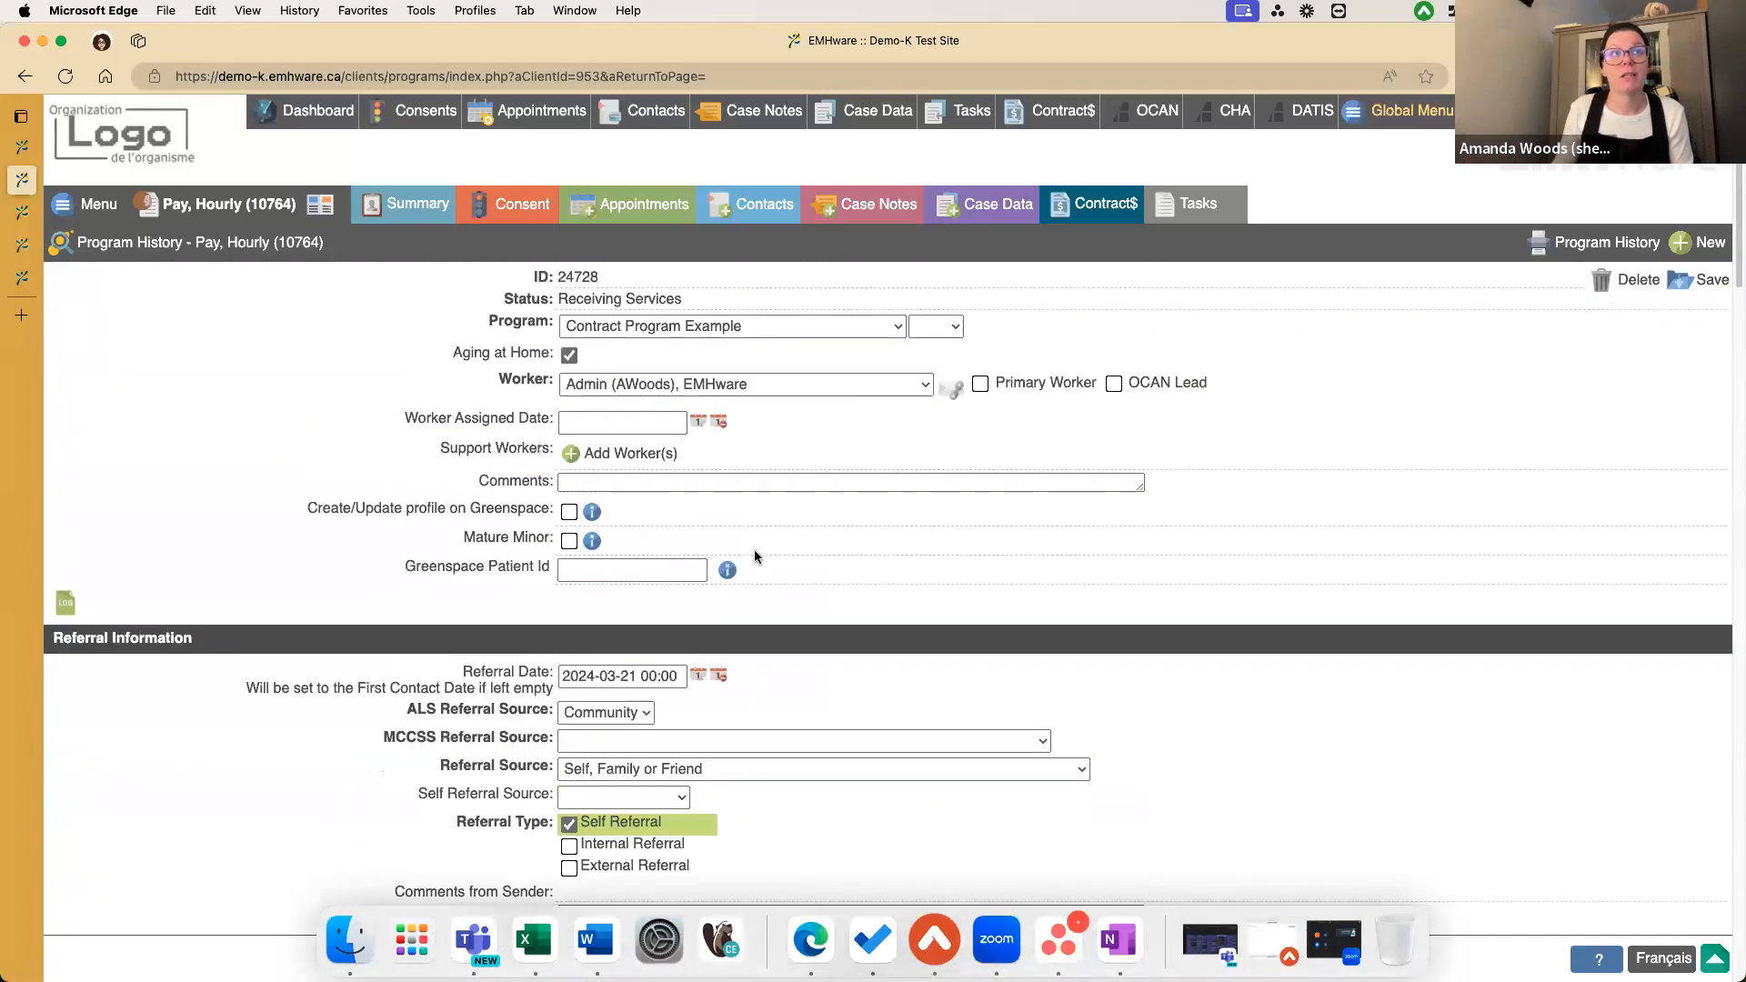
Step: Open the client's Assessment contact dated 2024-03-21 and examine its total charge, client pay and activity duration
left_click(781, 208)
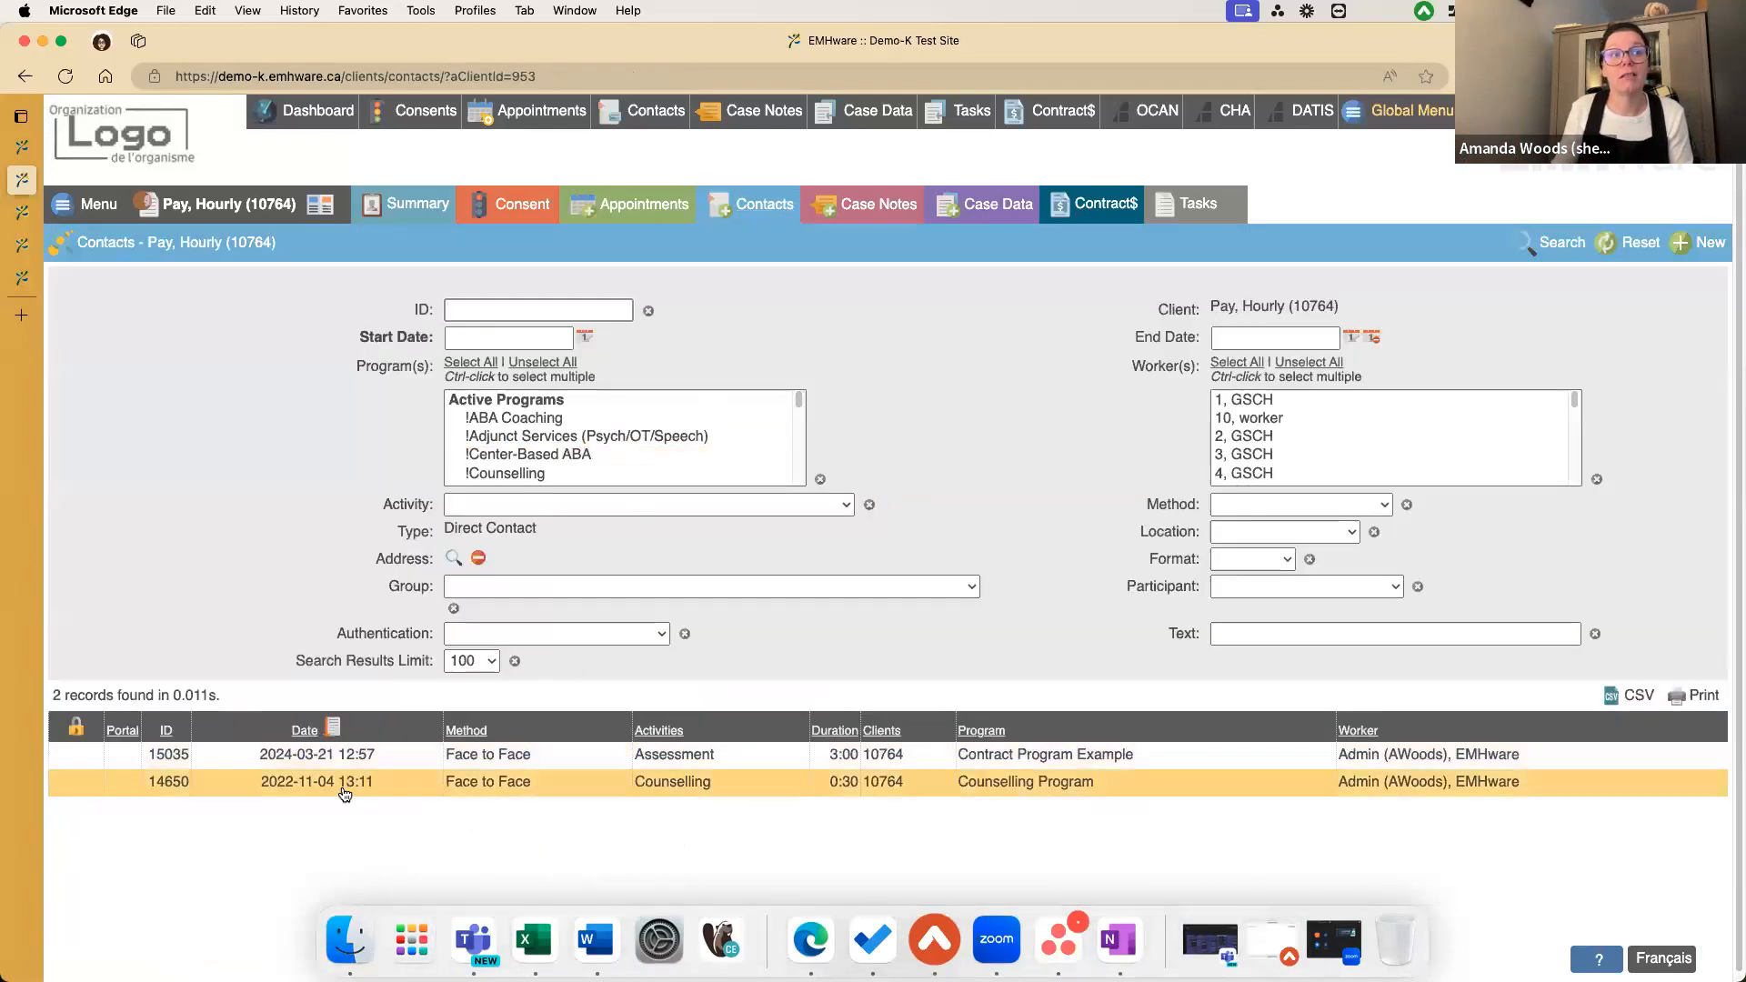
left_click(1058, 757)
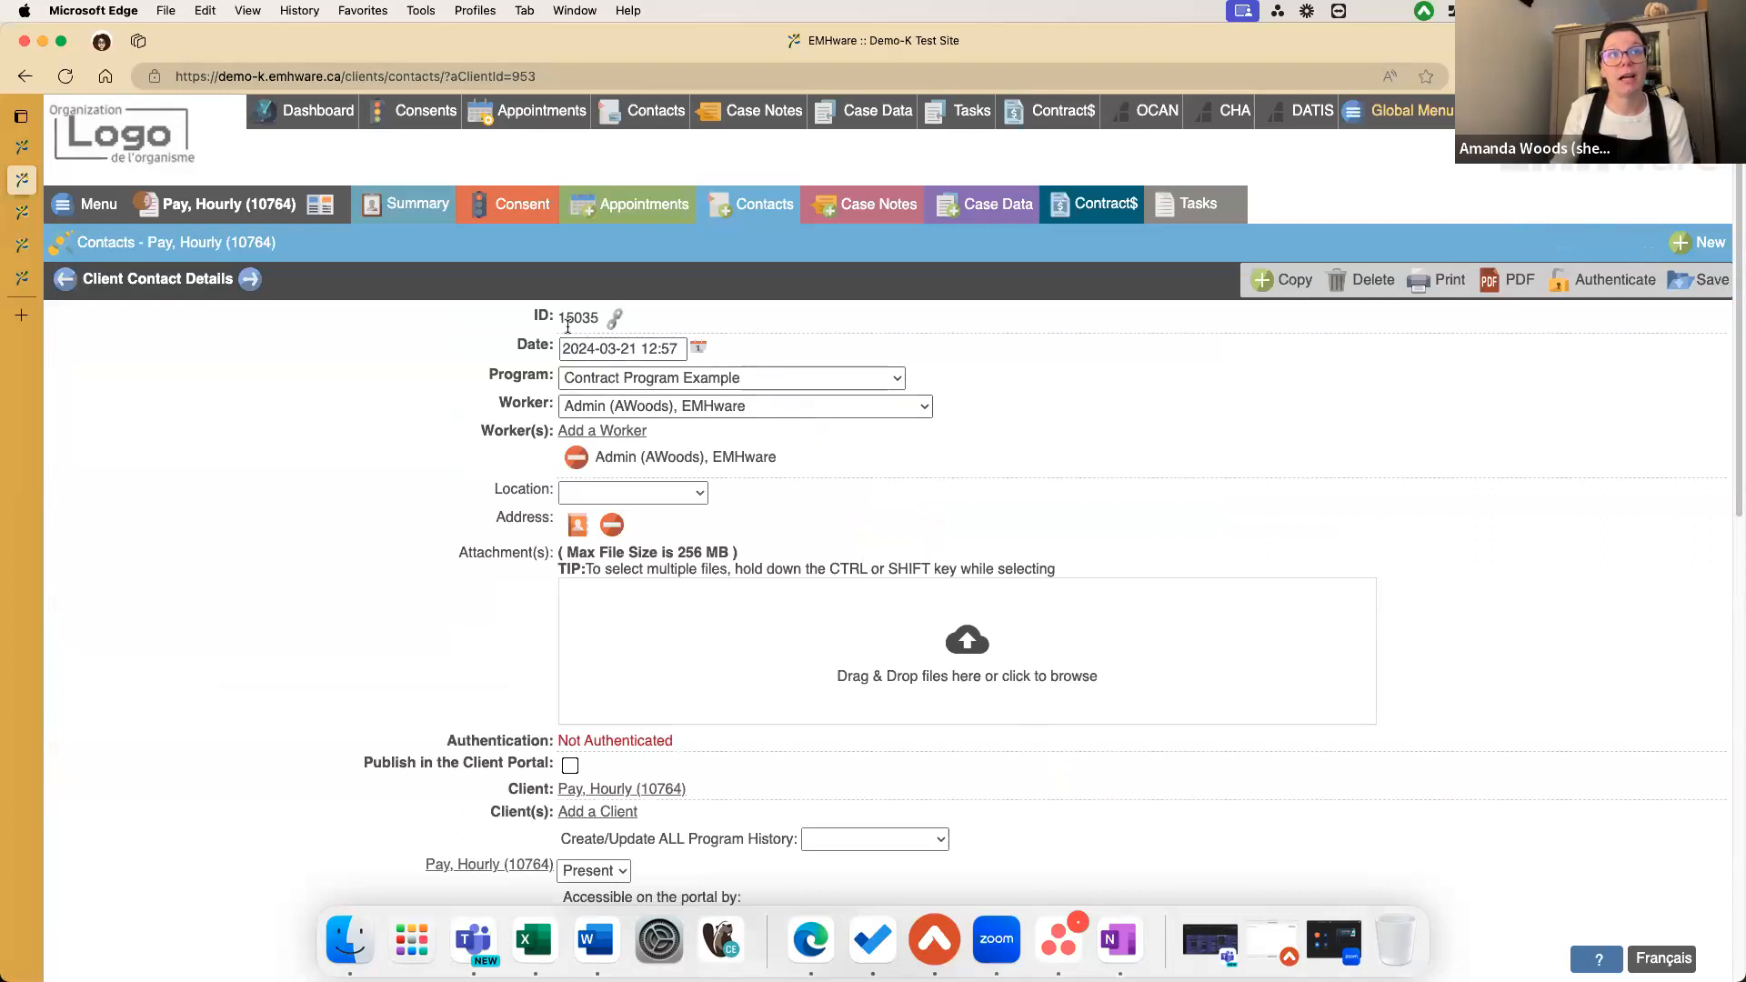
scroll(731, 522, "down", 5)
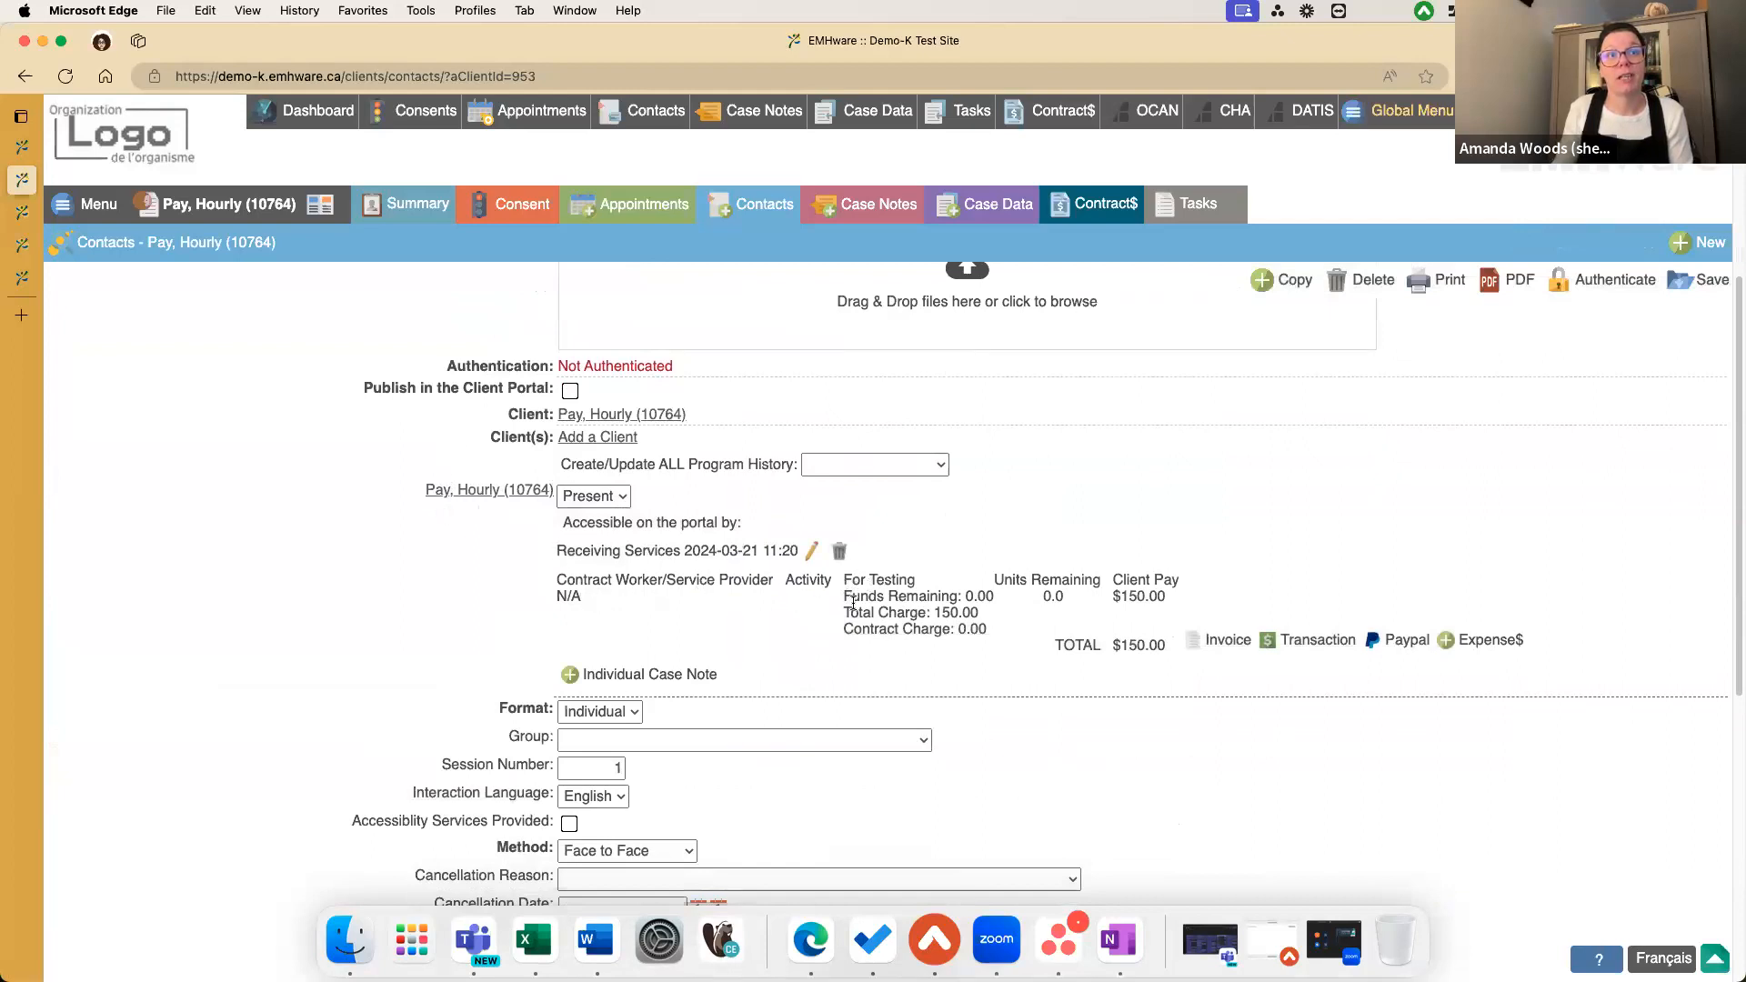
scroll(967, 613, "down", 4)
scroll(968, 613, "down", 1)
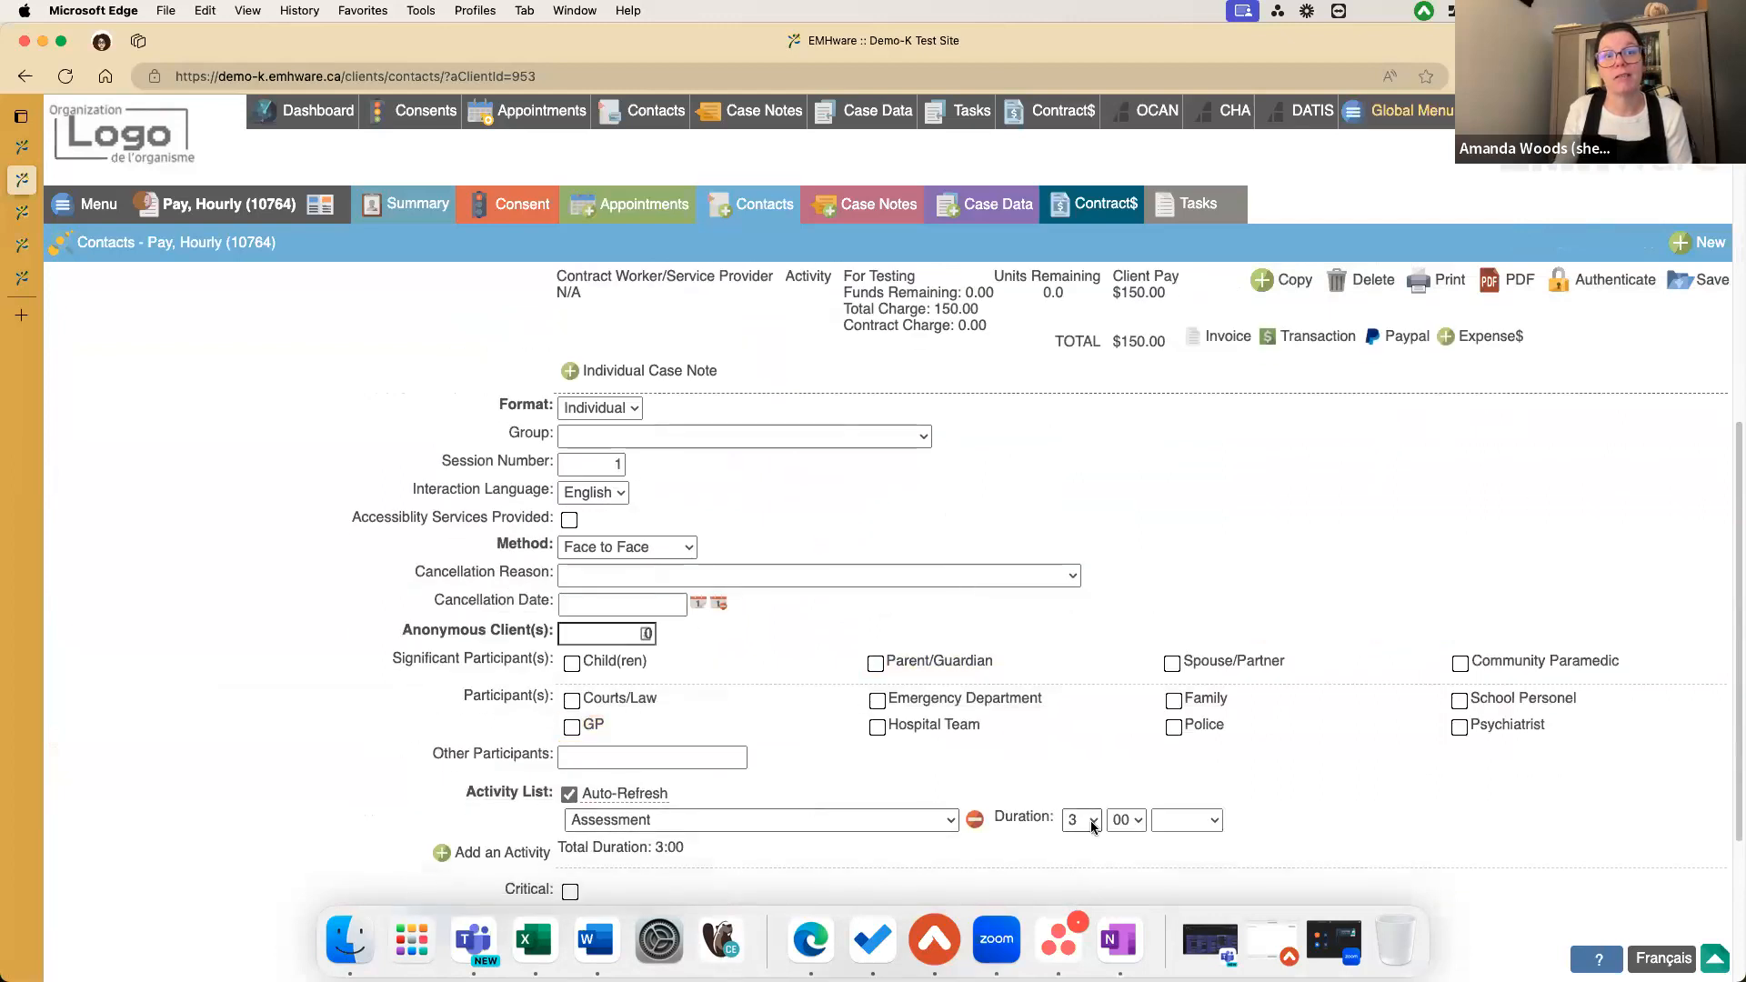
scroll(1022, 741, "up", 1)
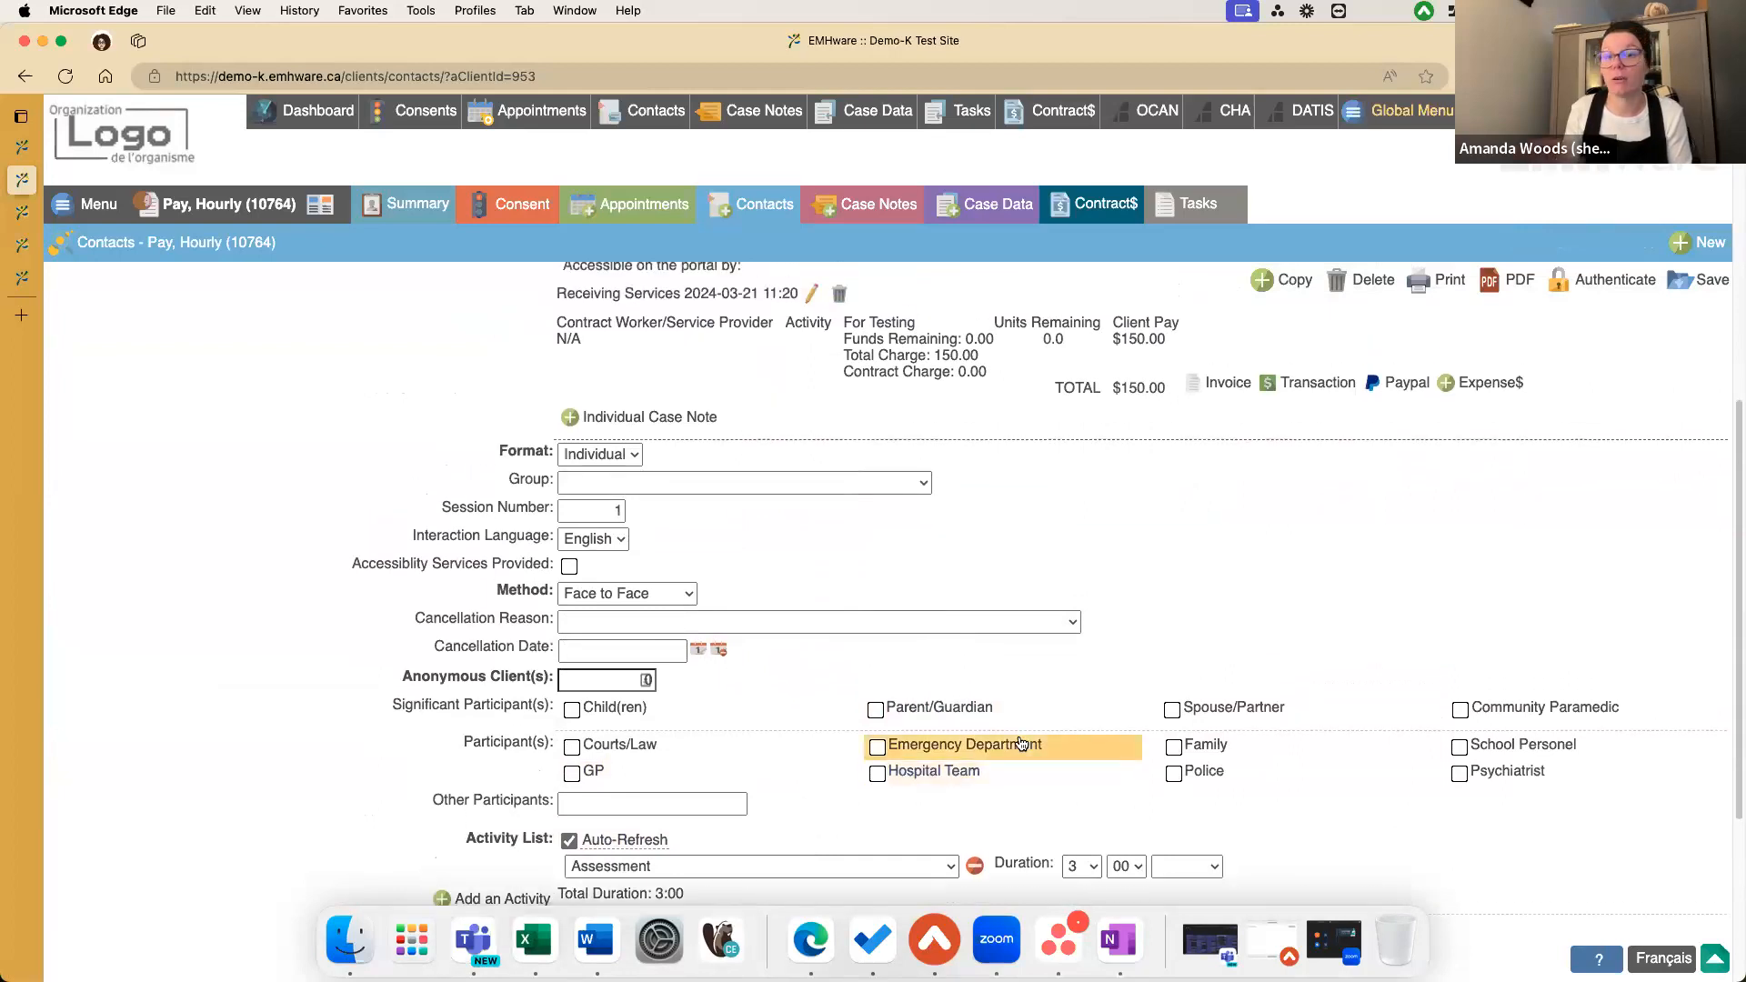
scroll(1093, 494, "up", 1)
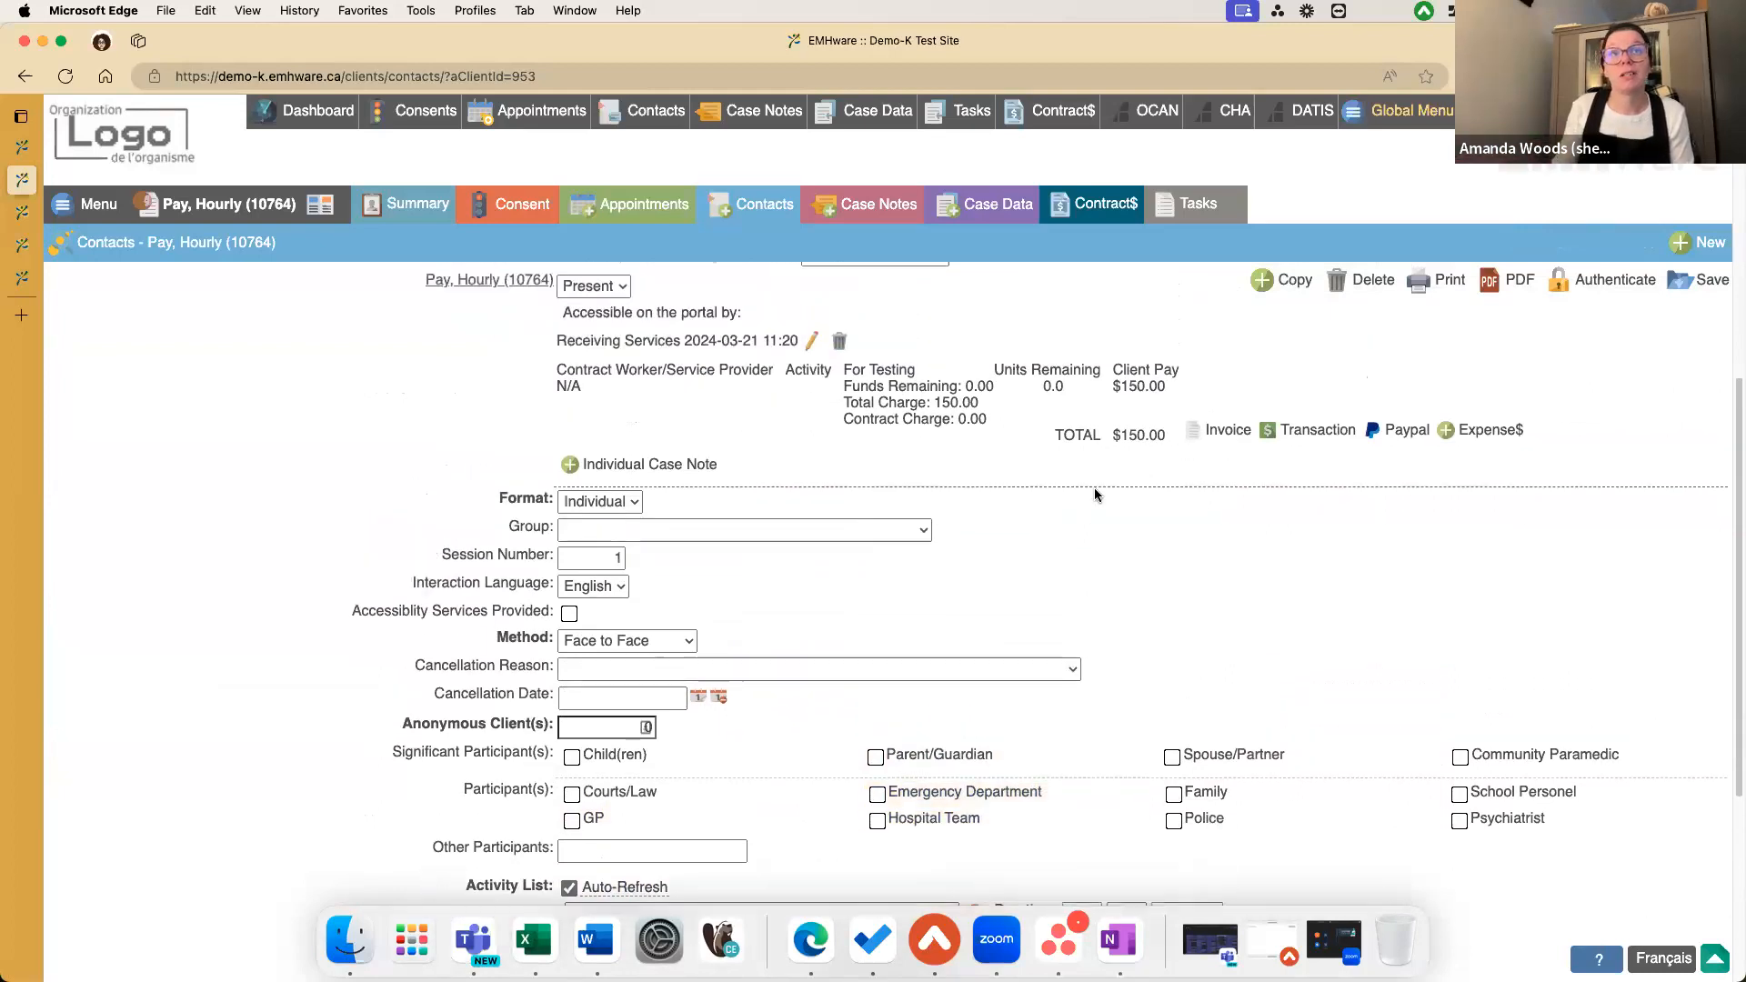
scroll(1094, 494, "up", 1)
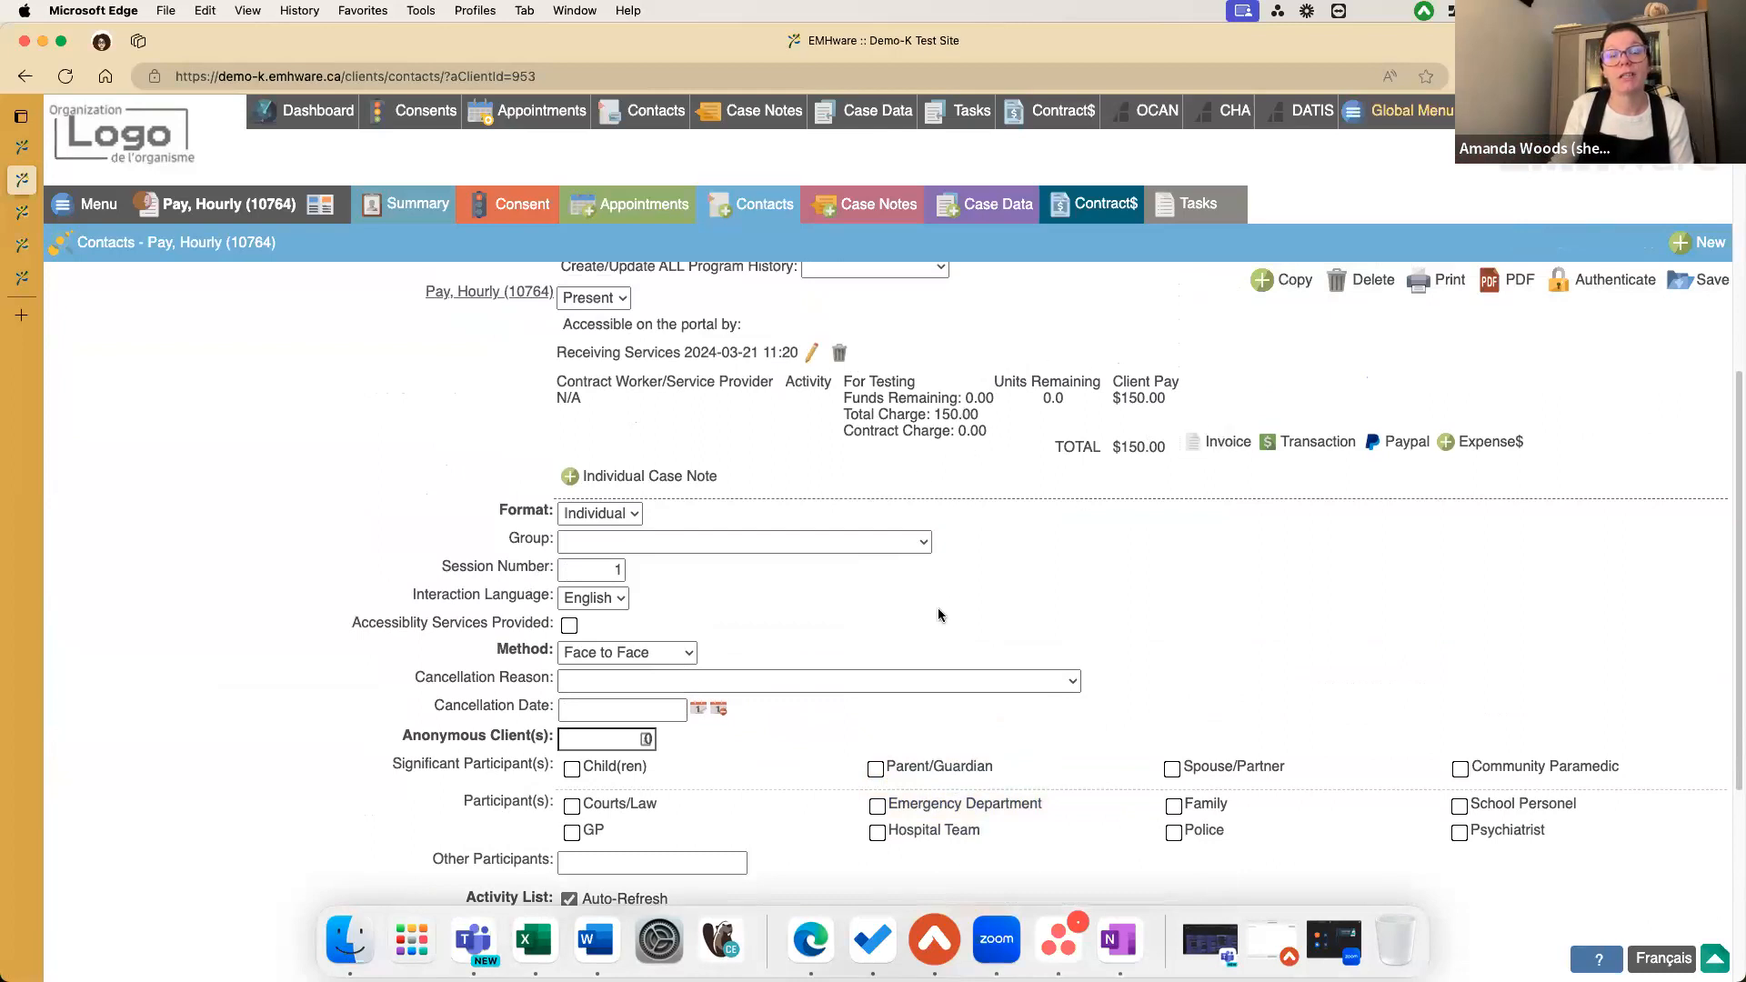
scroll(939, 616, "down", 4)
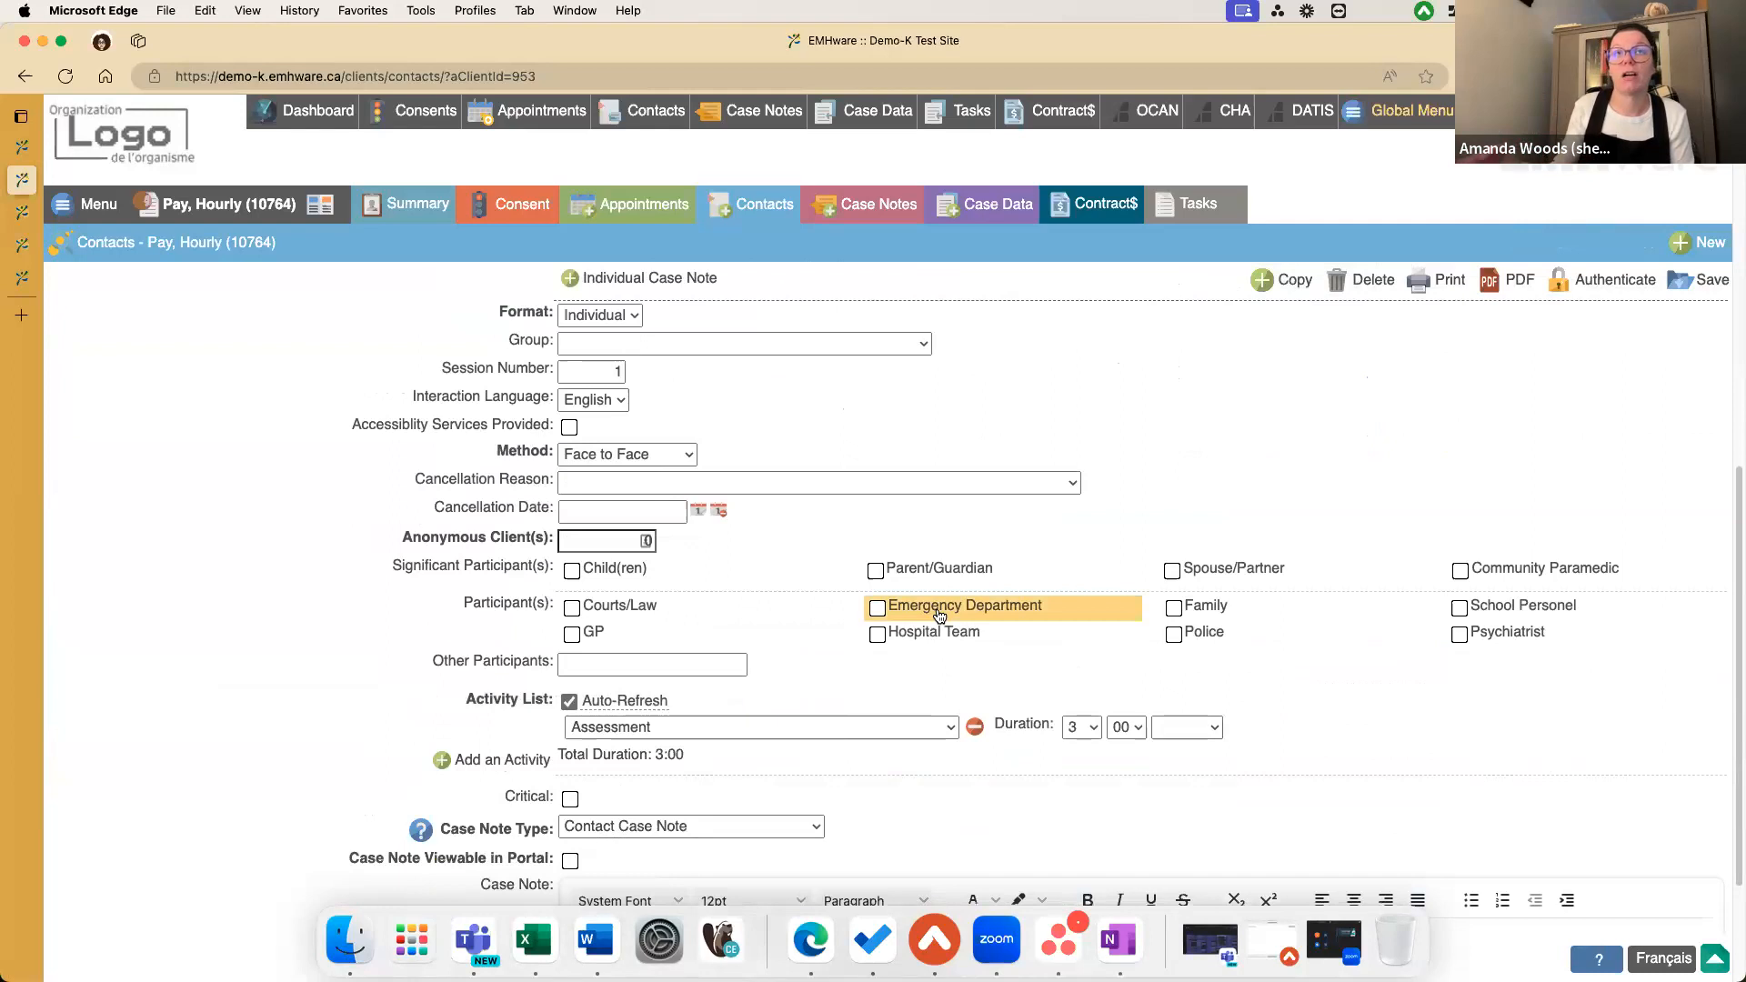
scroll(939, 616, "up", 5)
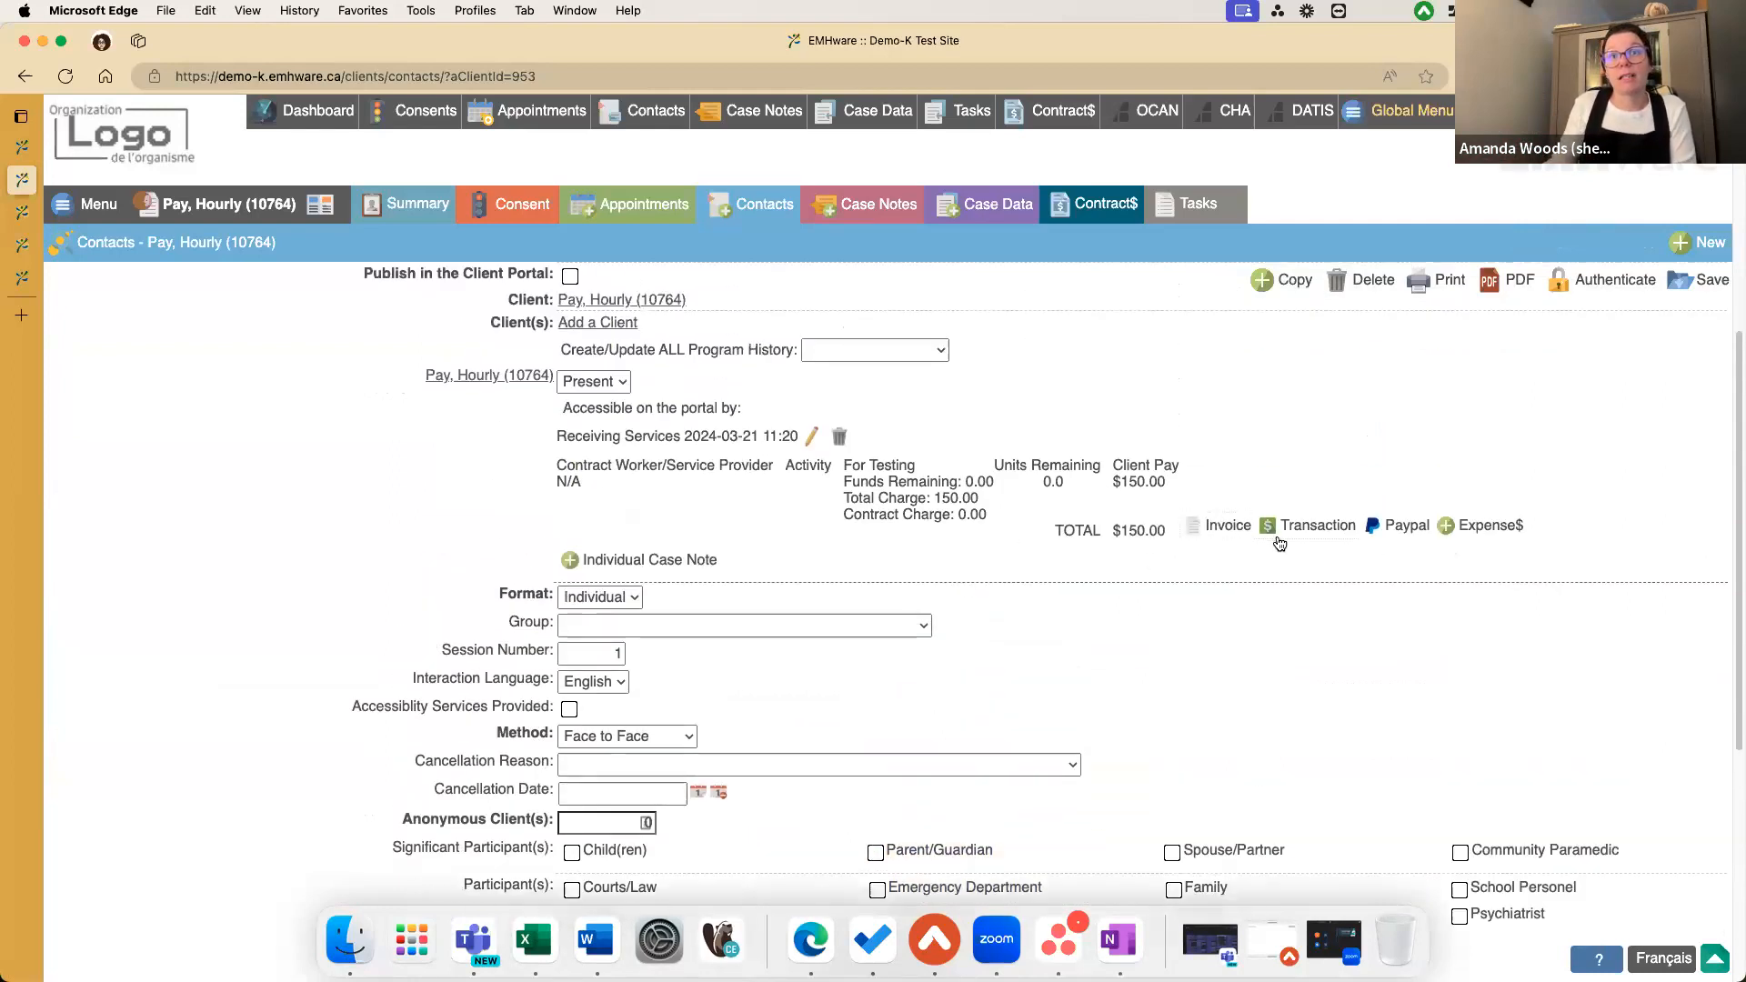
Step: View and close the contact's invoice, and check the client charge and balance in the client's contract list
left_click(1211, 526)
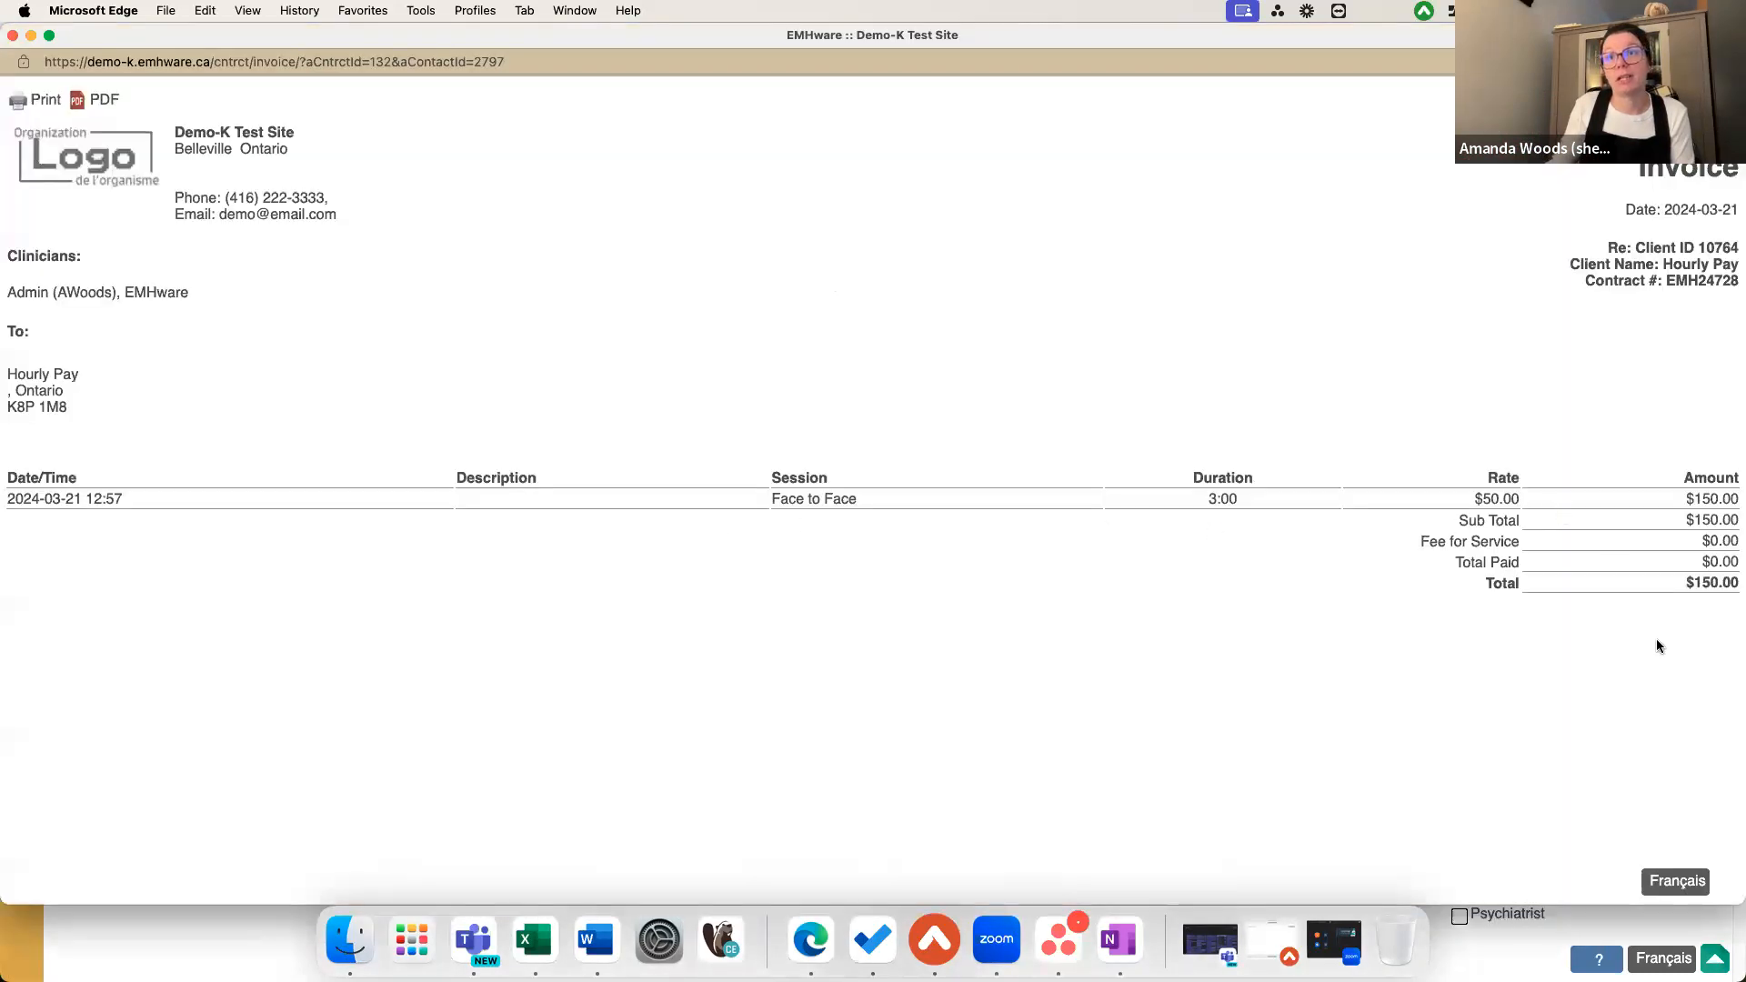
left_click(13, 36)
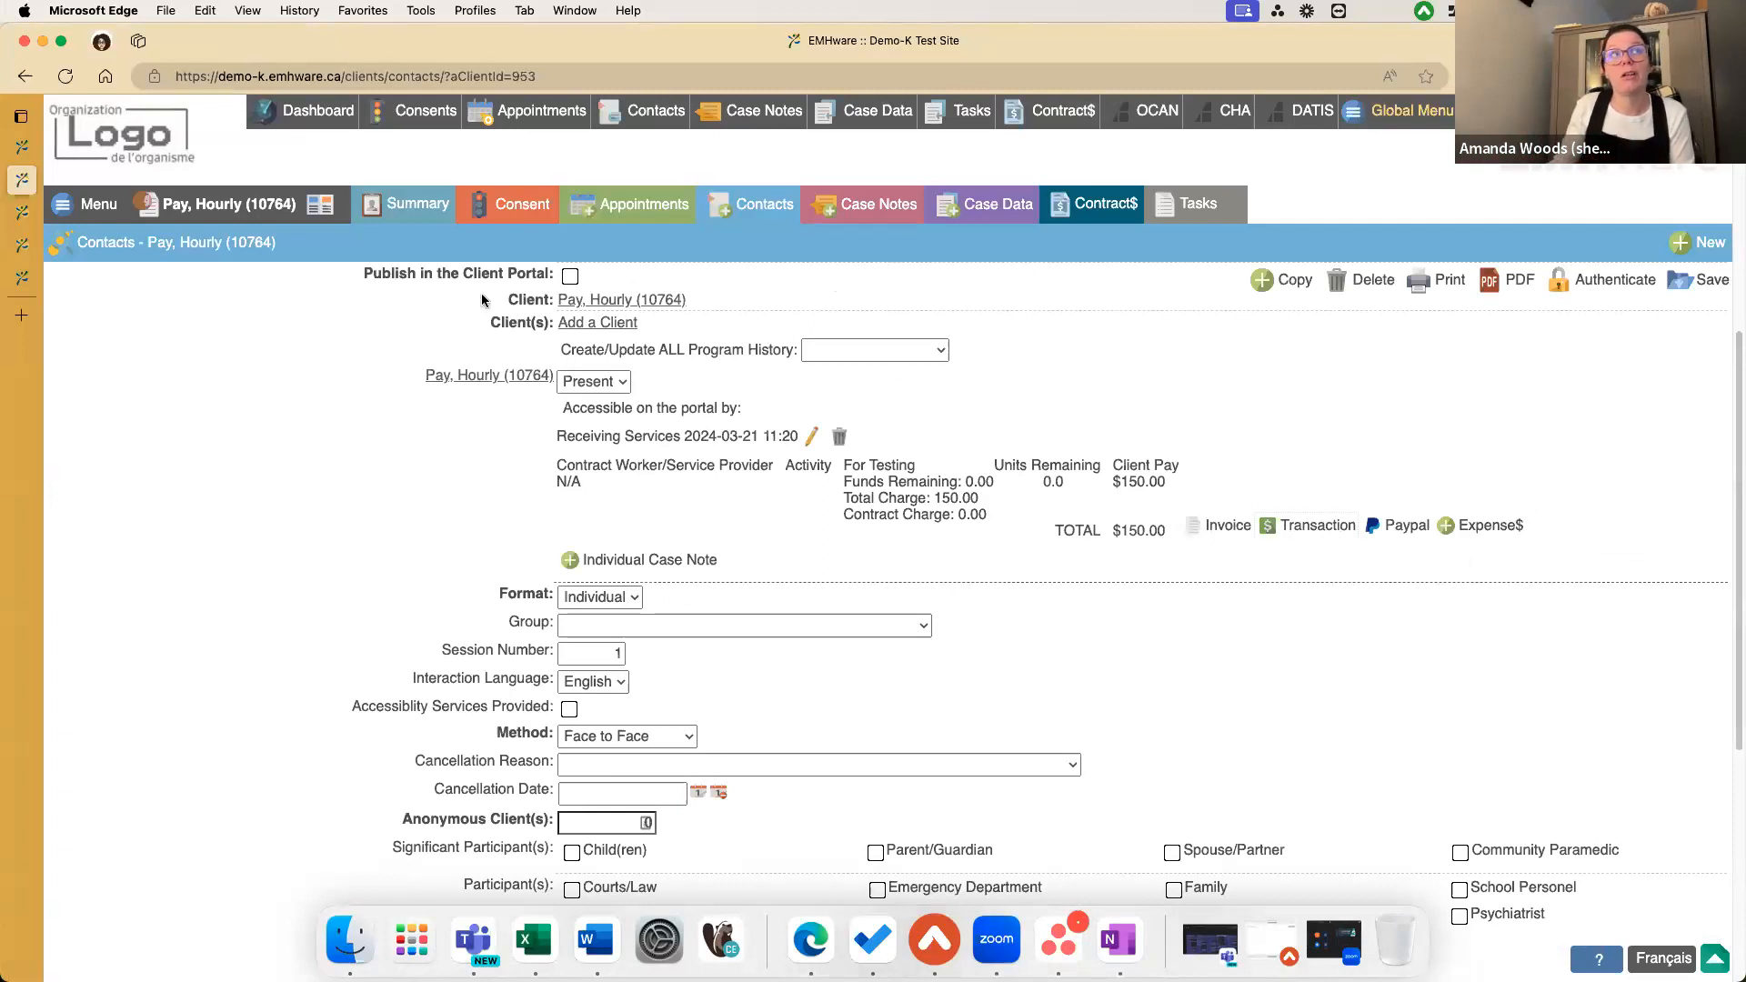
left_click(1081, 209)
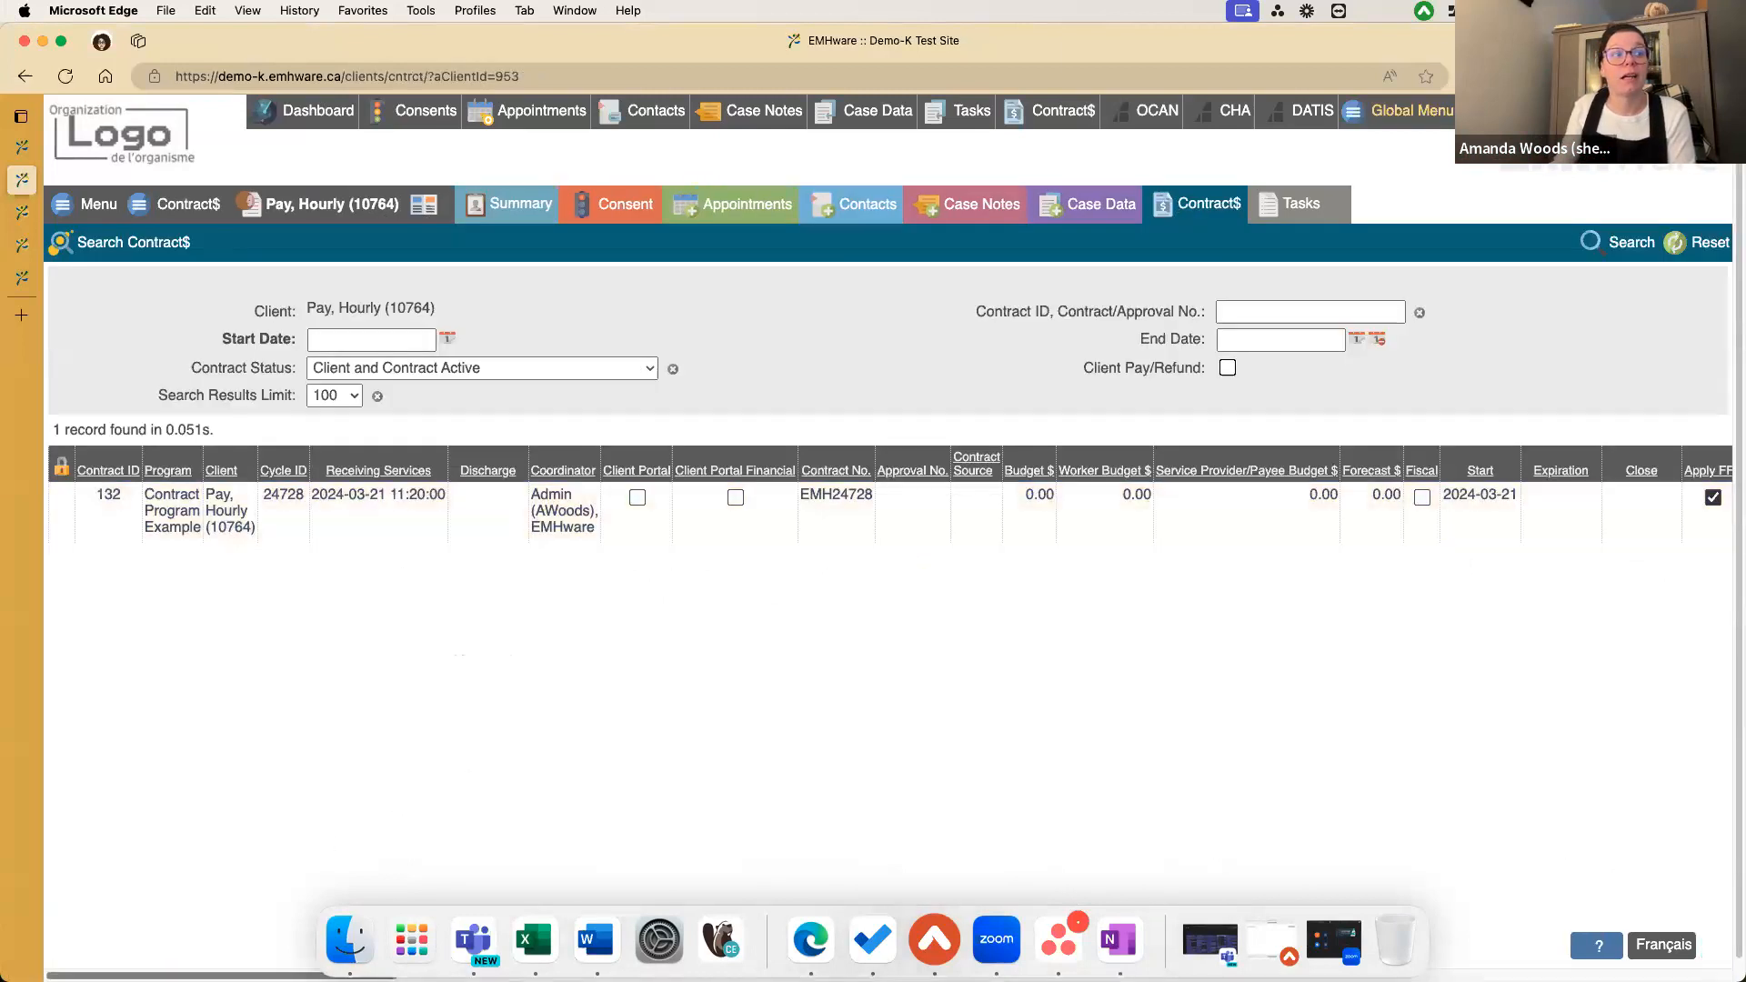
scroll(1517, 564, "right", 15)
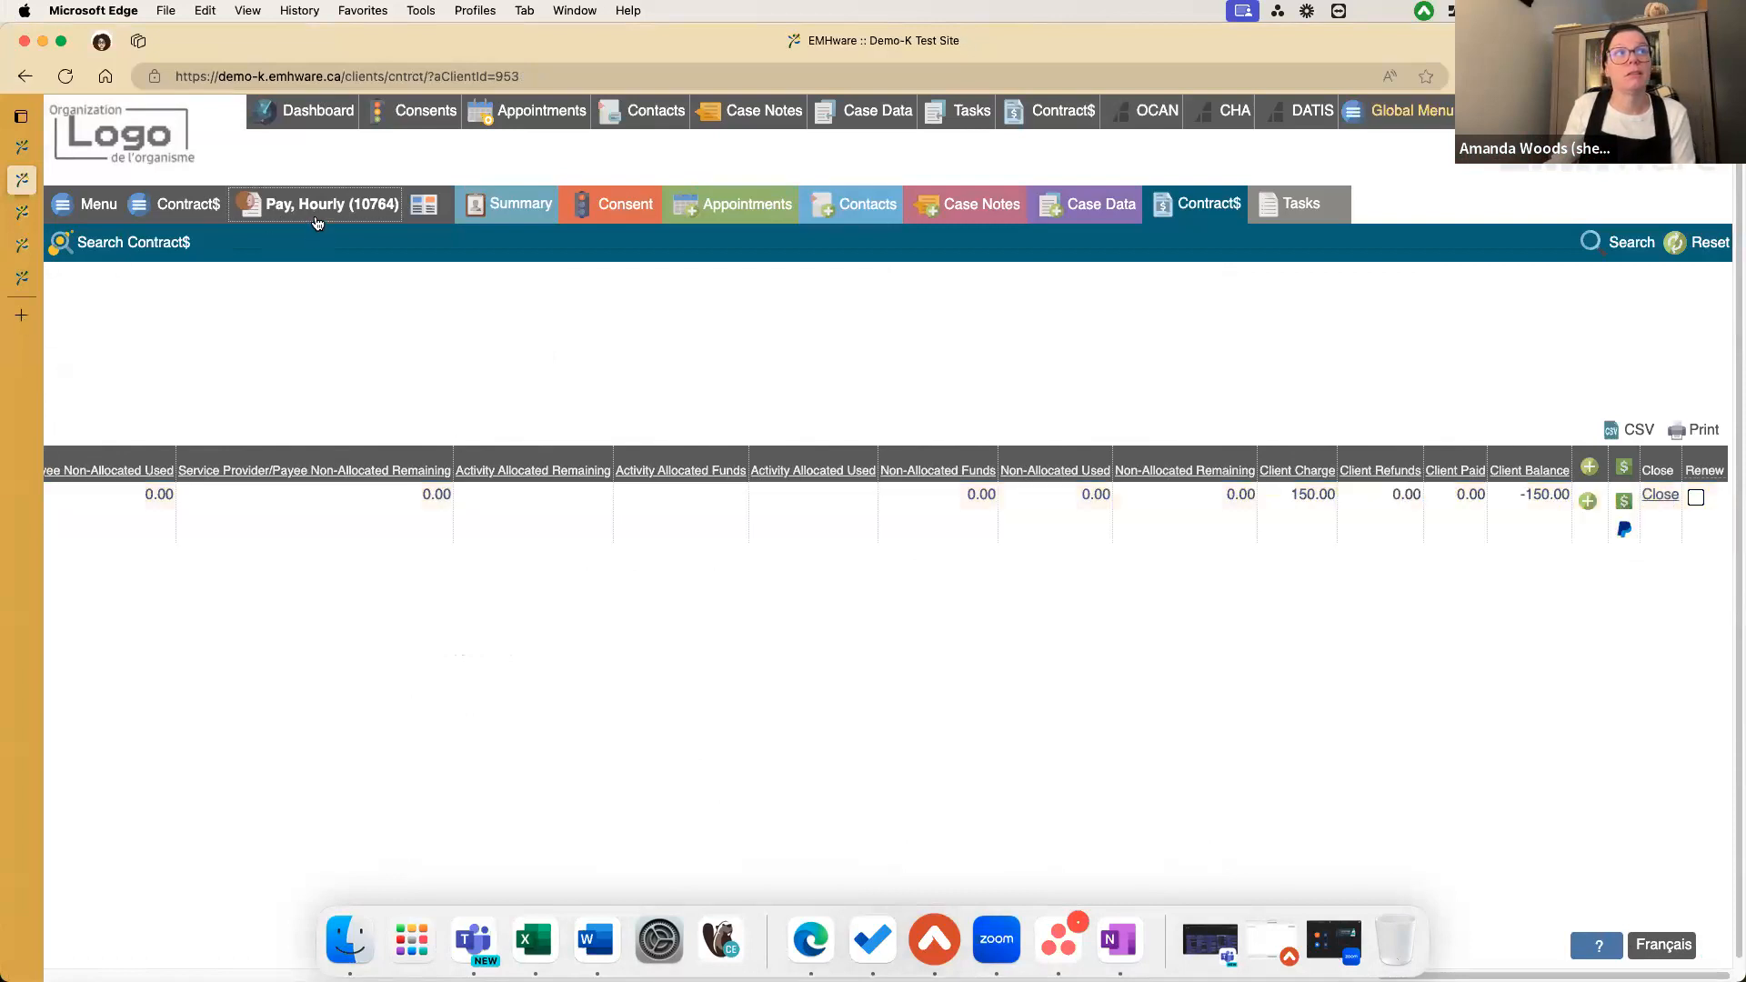
Step: Return to the client's contacts and reopen the 2024-03-21 Assessment contact to review its client pay details
left_click(884, 211)
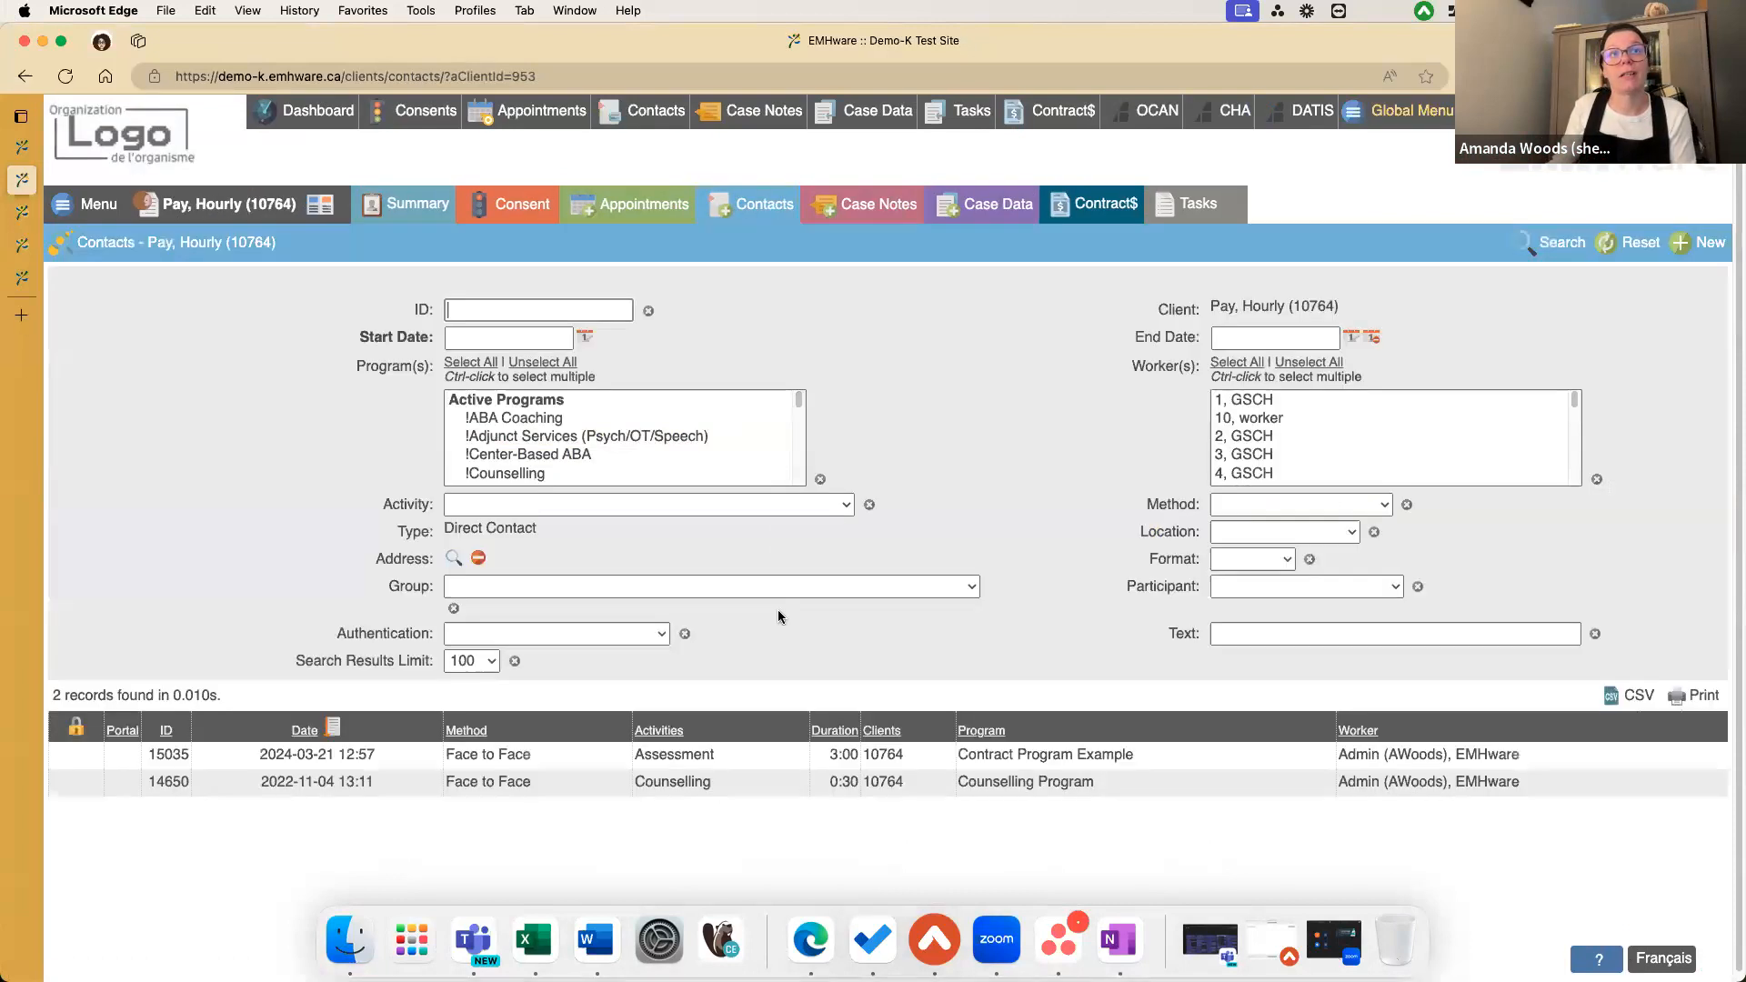
left_click(928, 756)
scroll(927, 759, "down", 5)
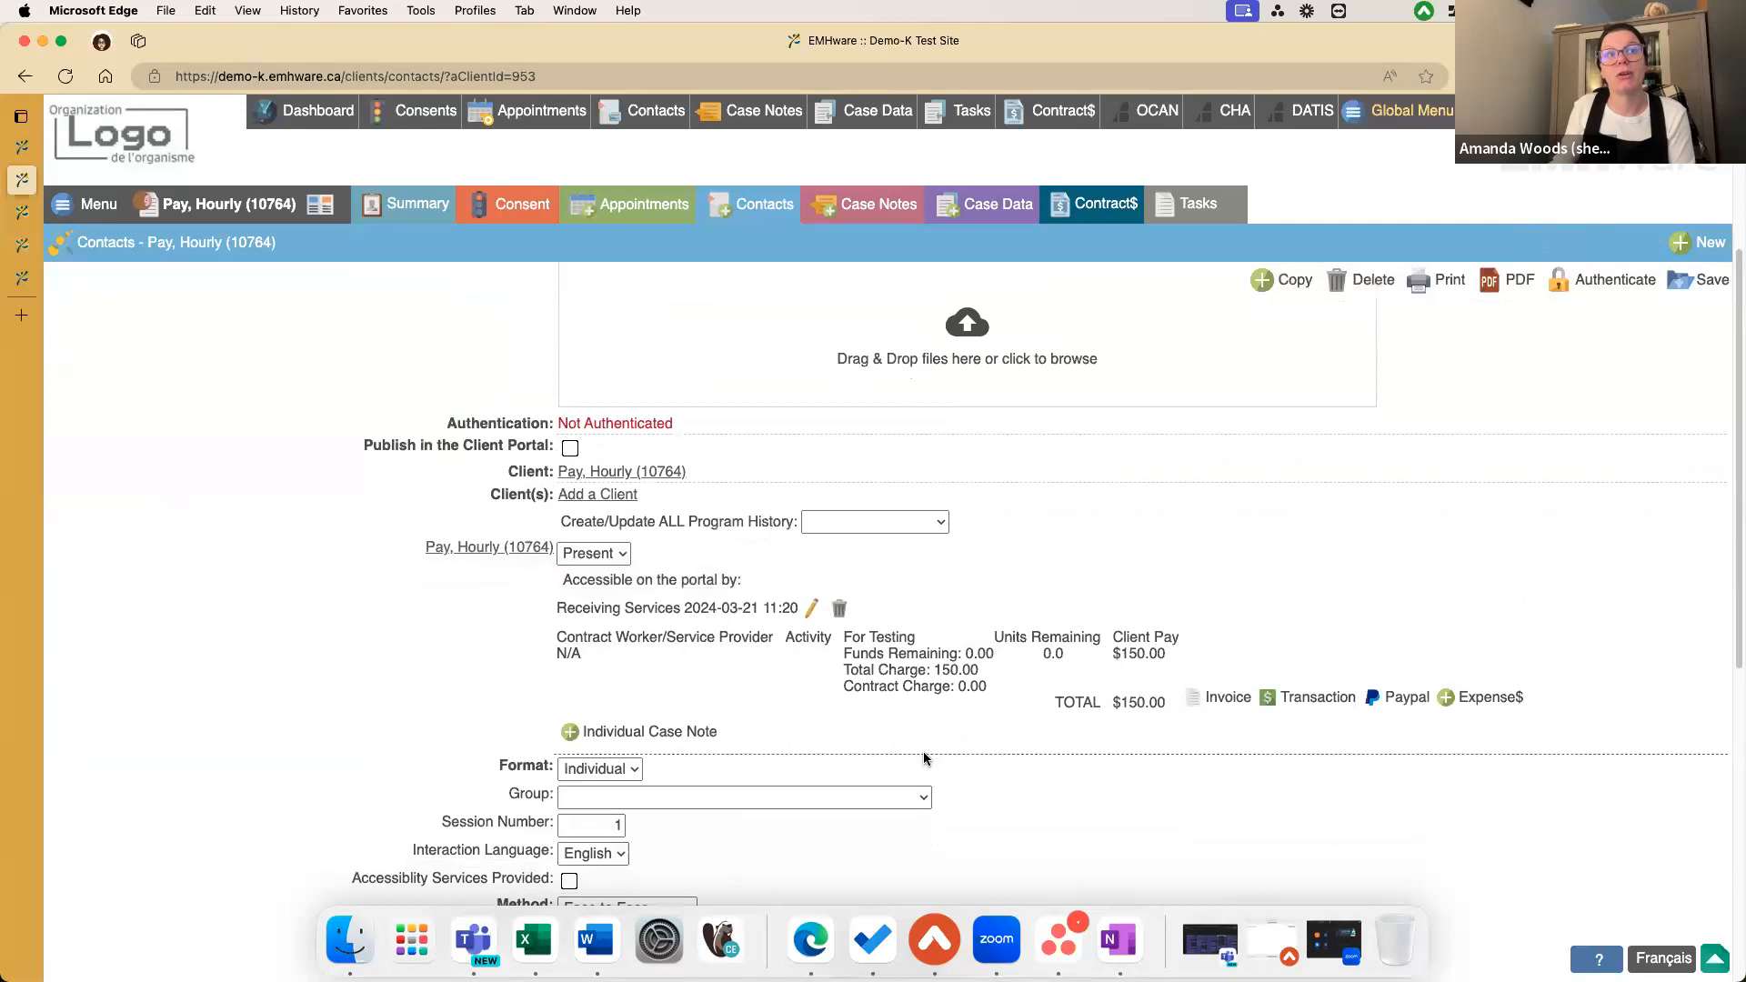
scroll(925, 759, "down", 1)
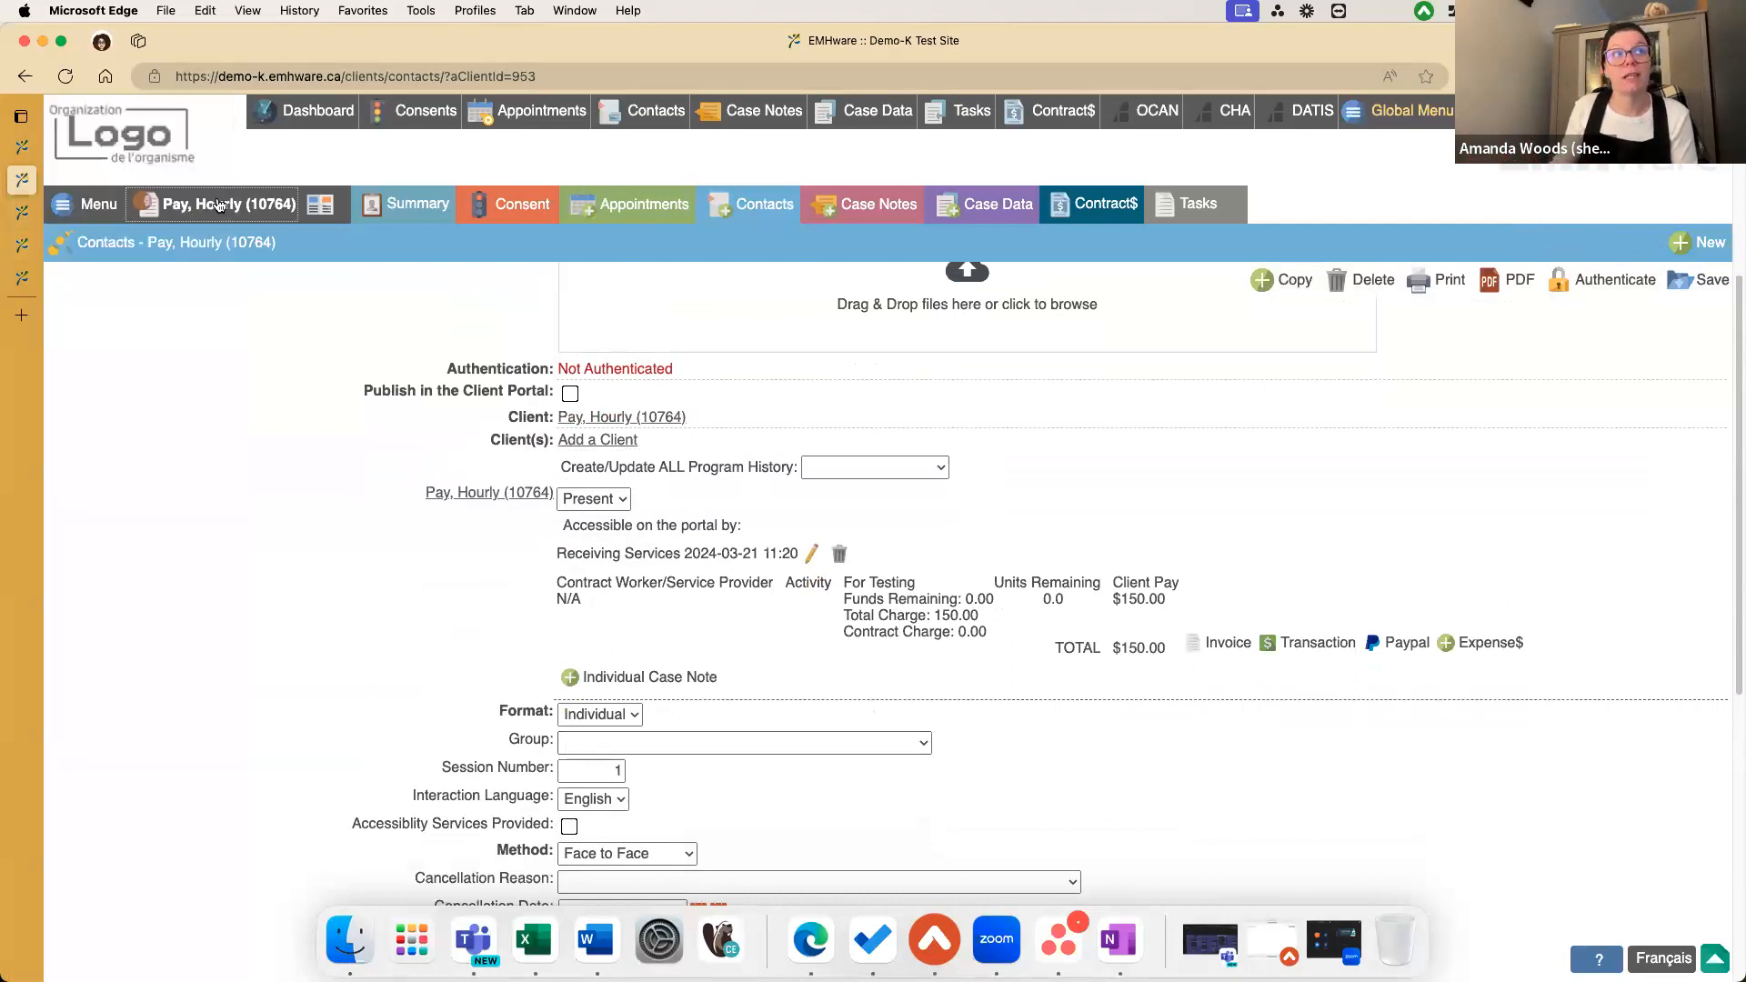
Step: Open the Contract Program Example entry in the client's program history and view the default contract/pay rate options
mouse_move(220, 202)
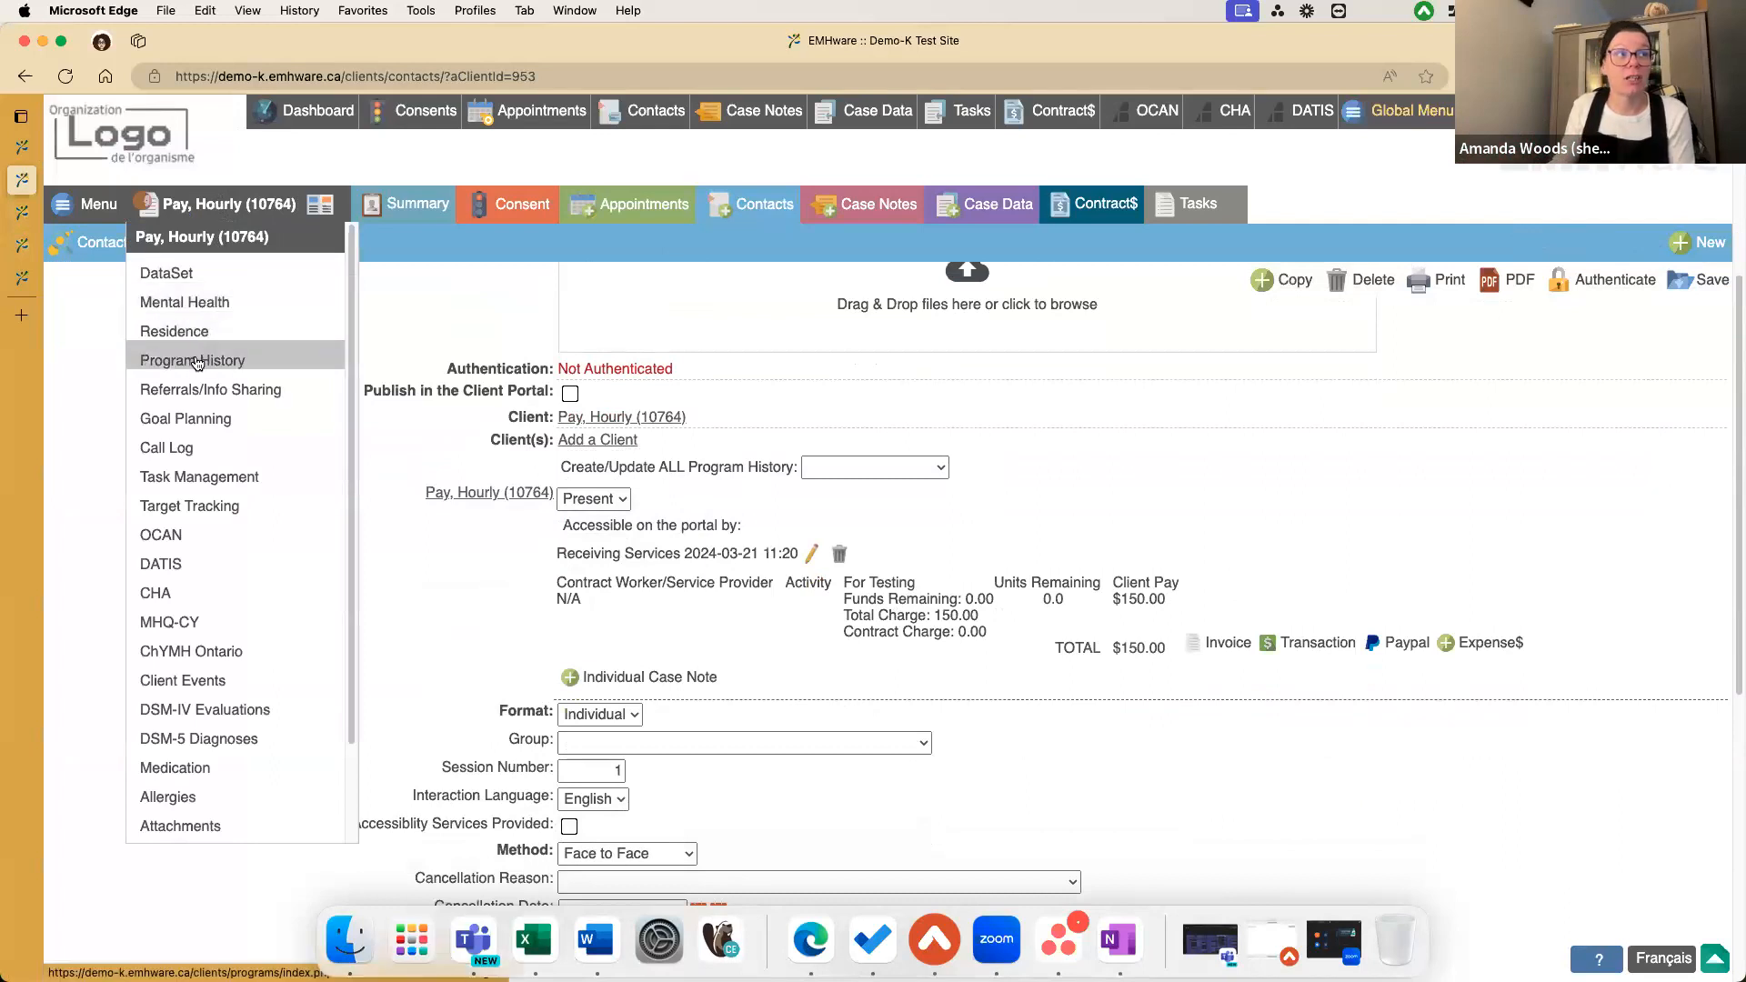
left_click(194, 362)
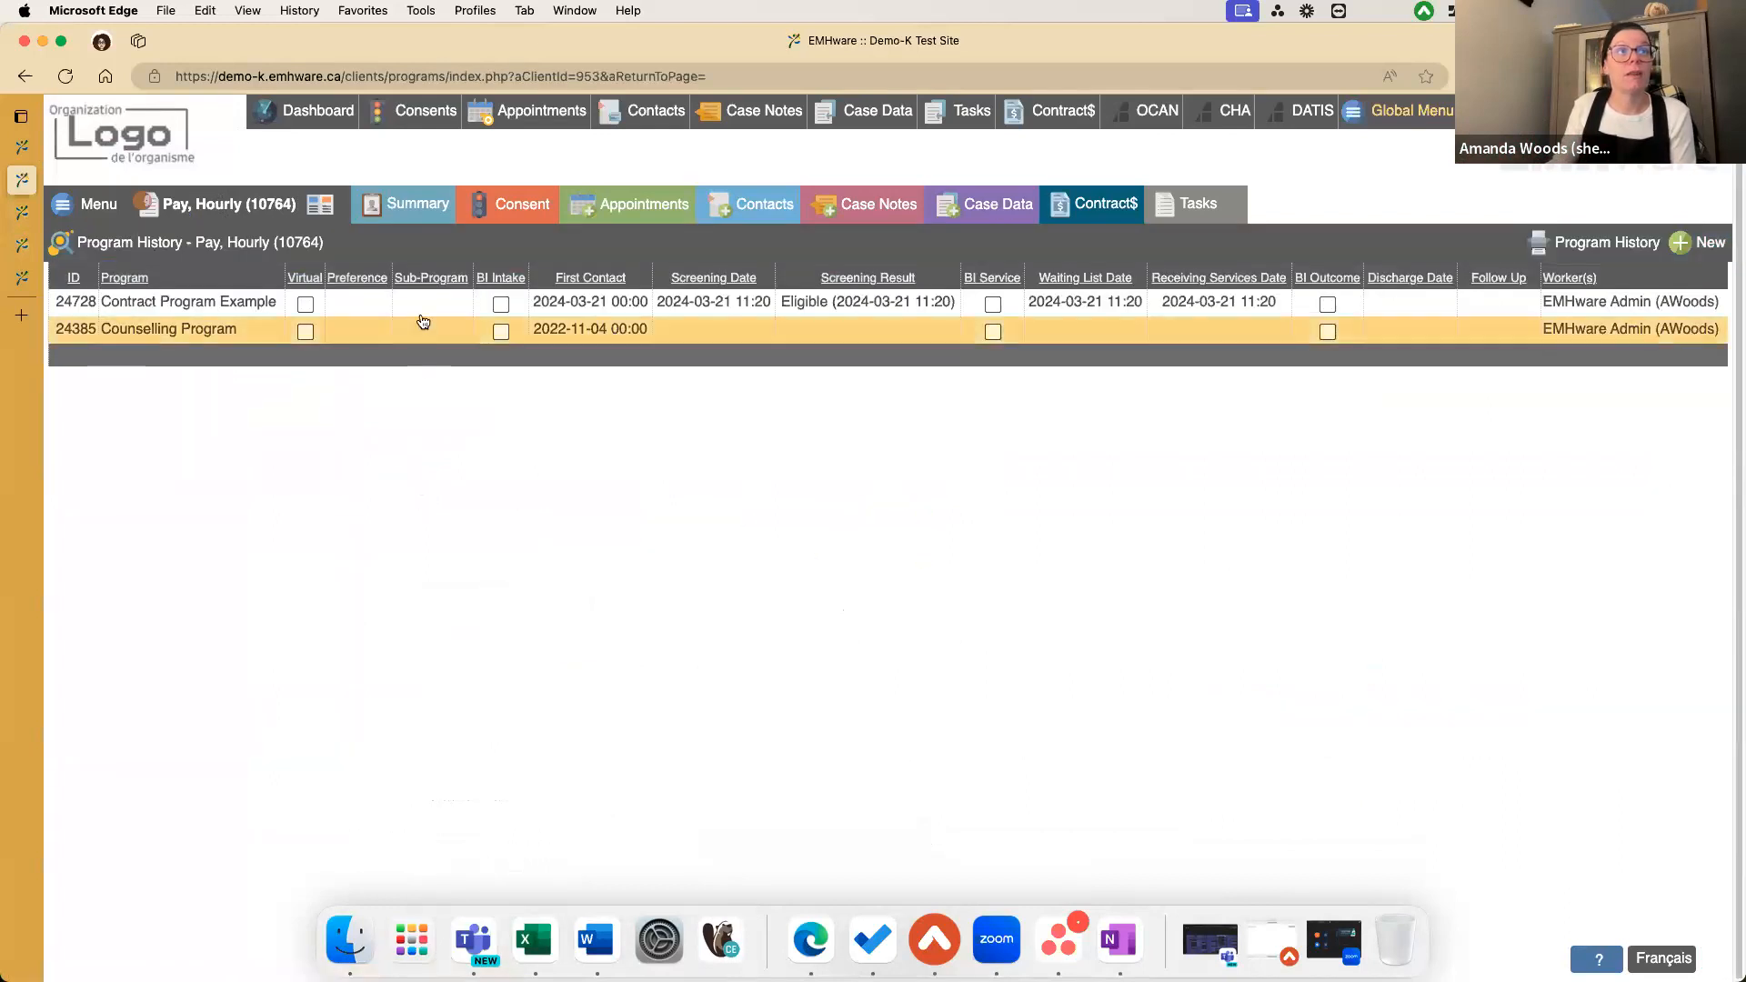
left_click(421, 311)
scroll(582, 498, "down", 5)
scroll(580, 498, "down", 15)
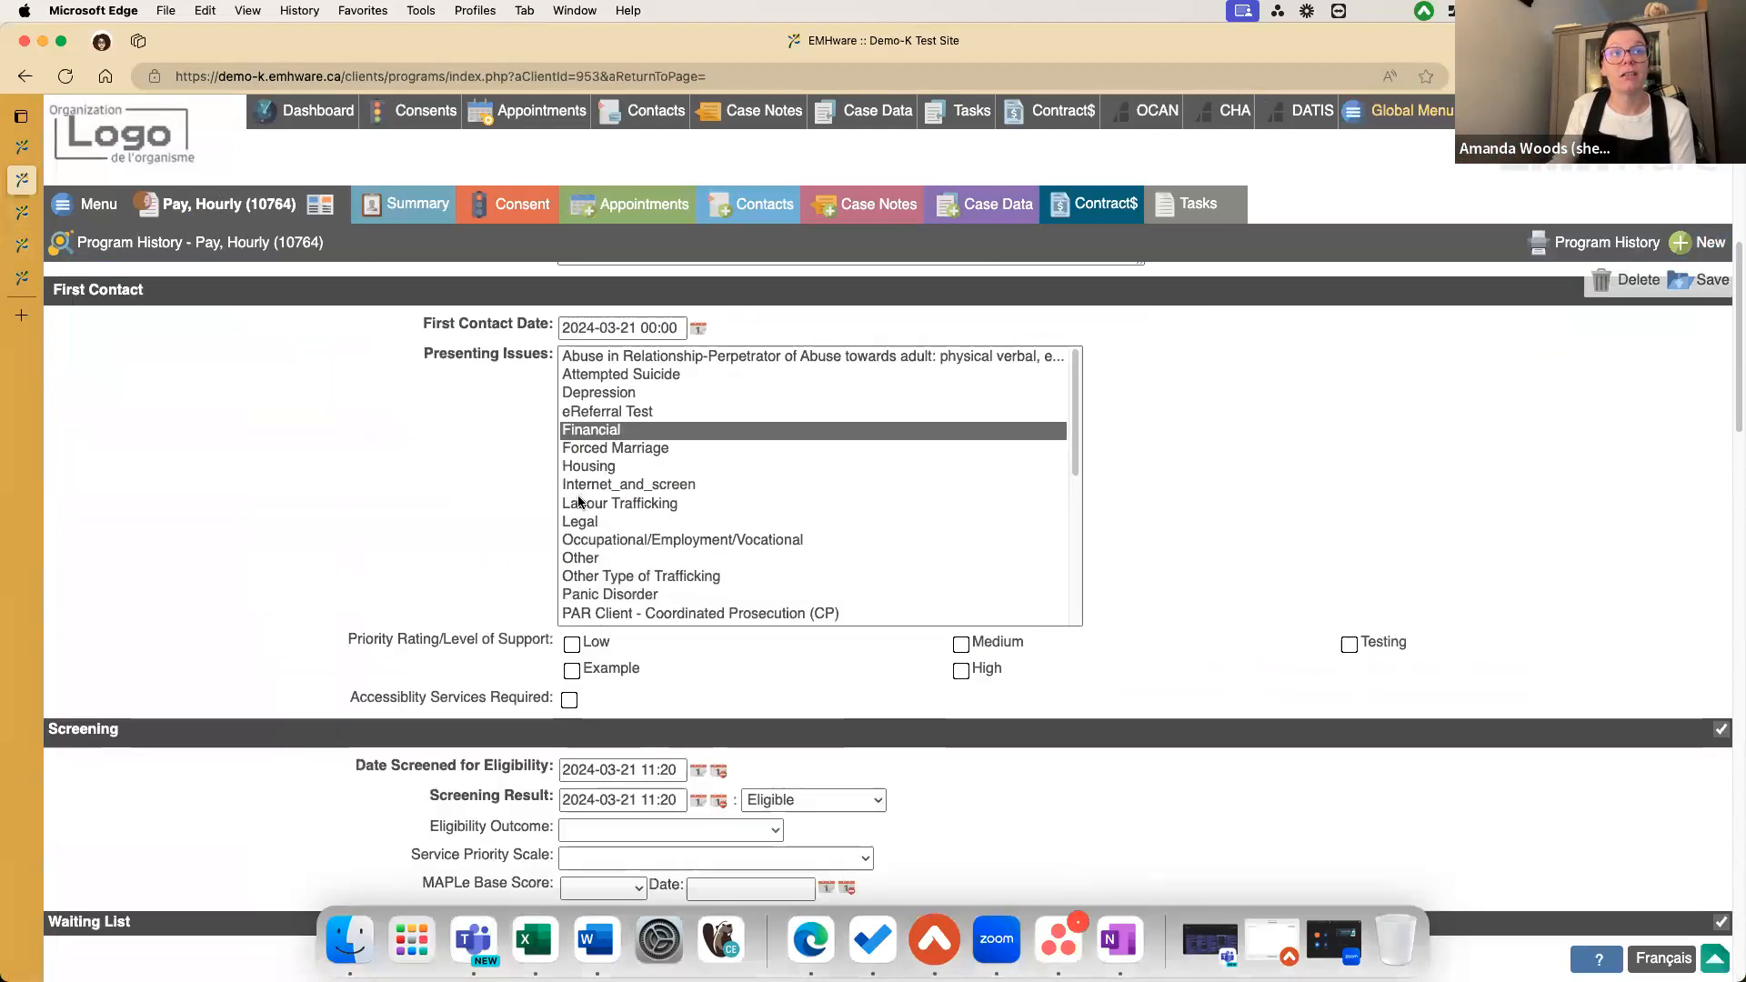
scroll(575, 504, "down", 3)
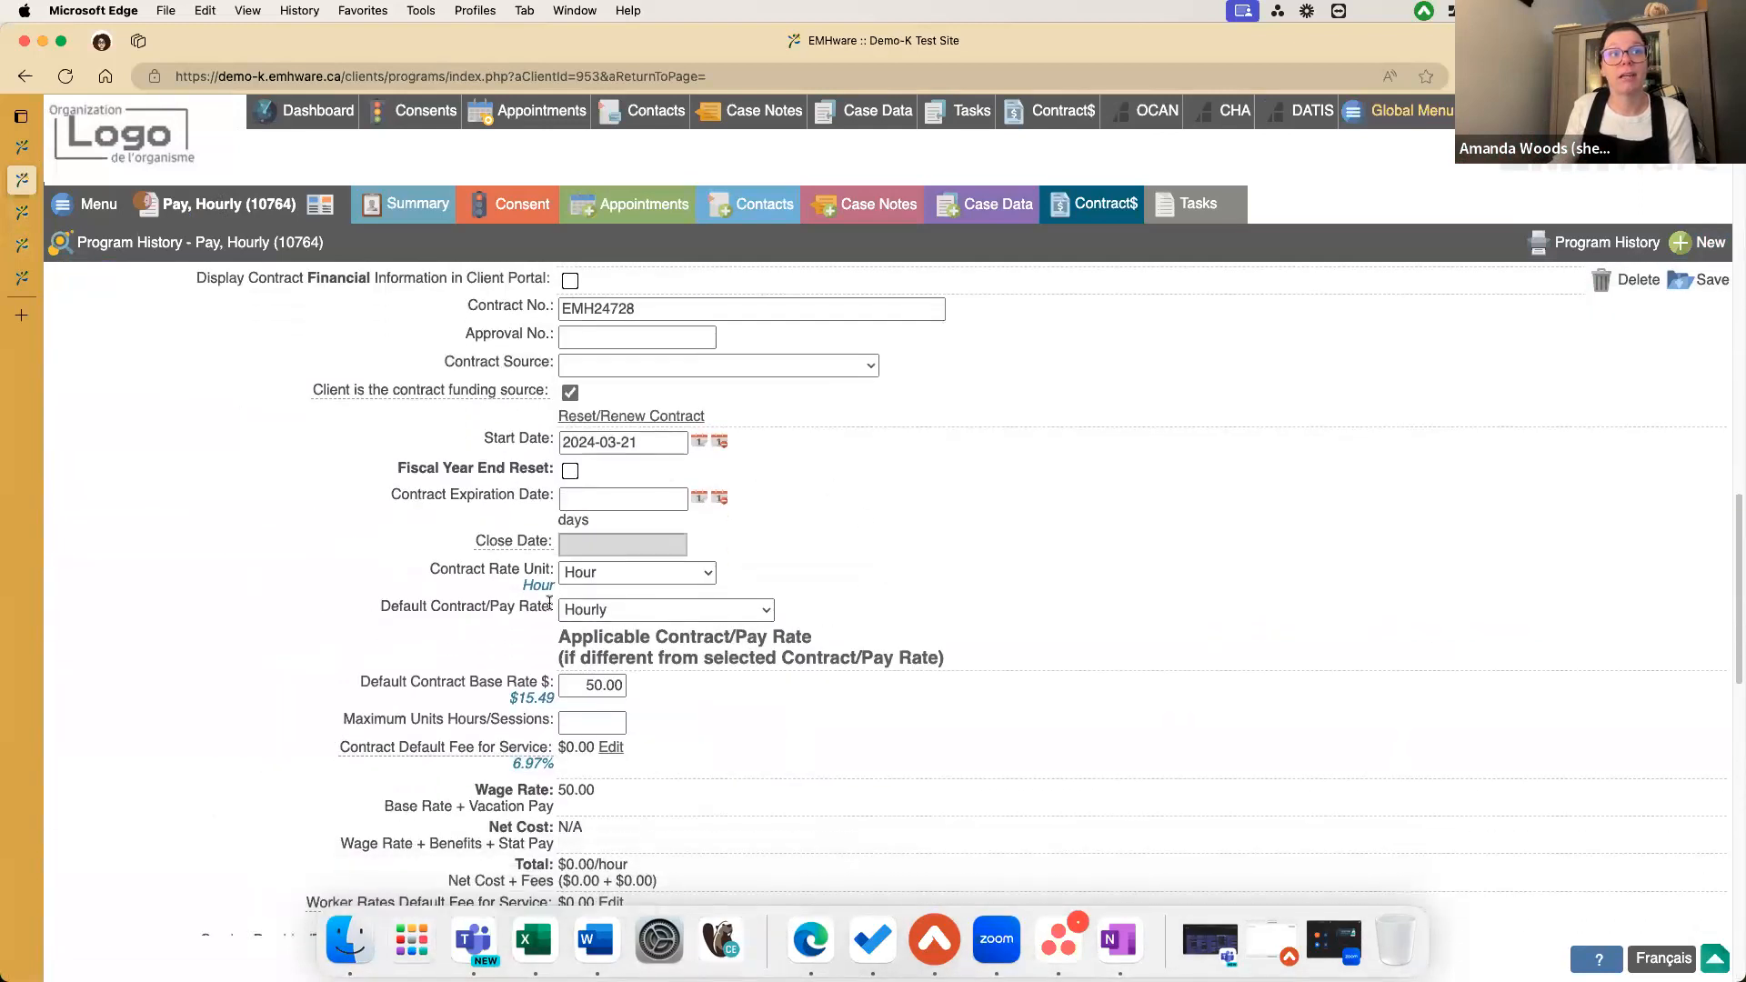
left_click(651, 619)
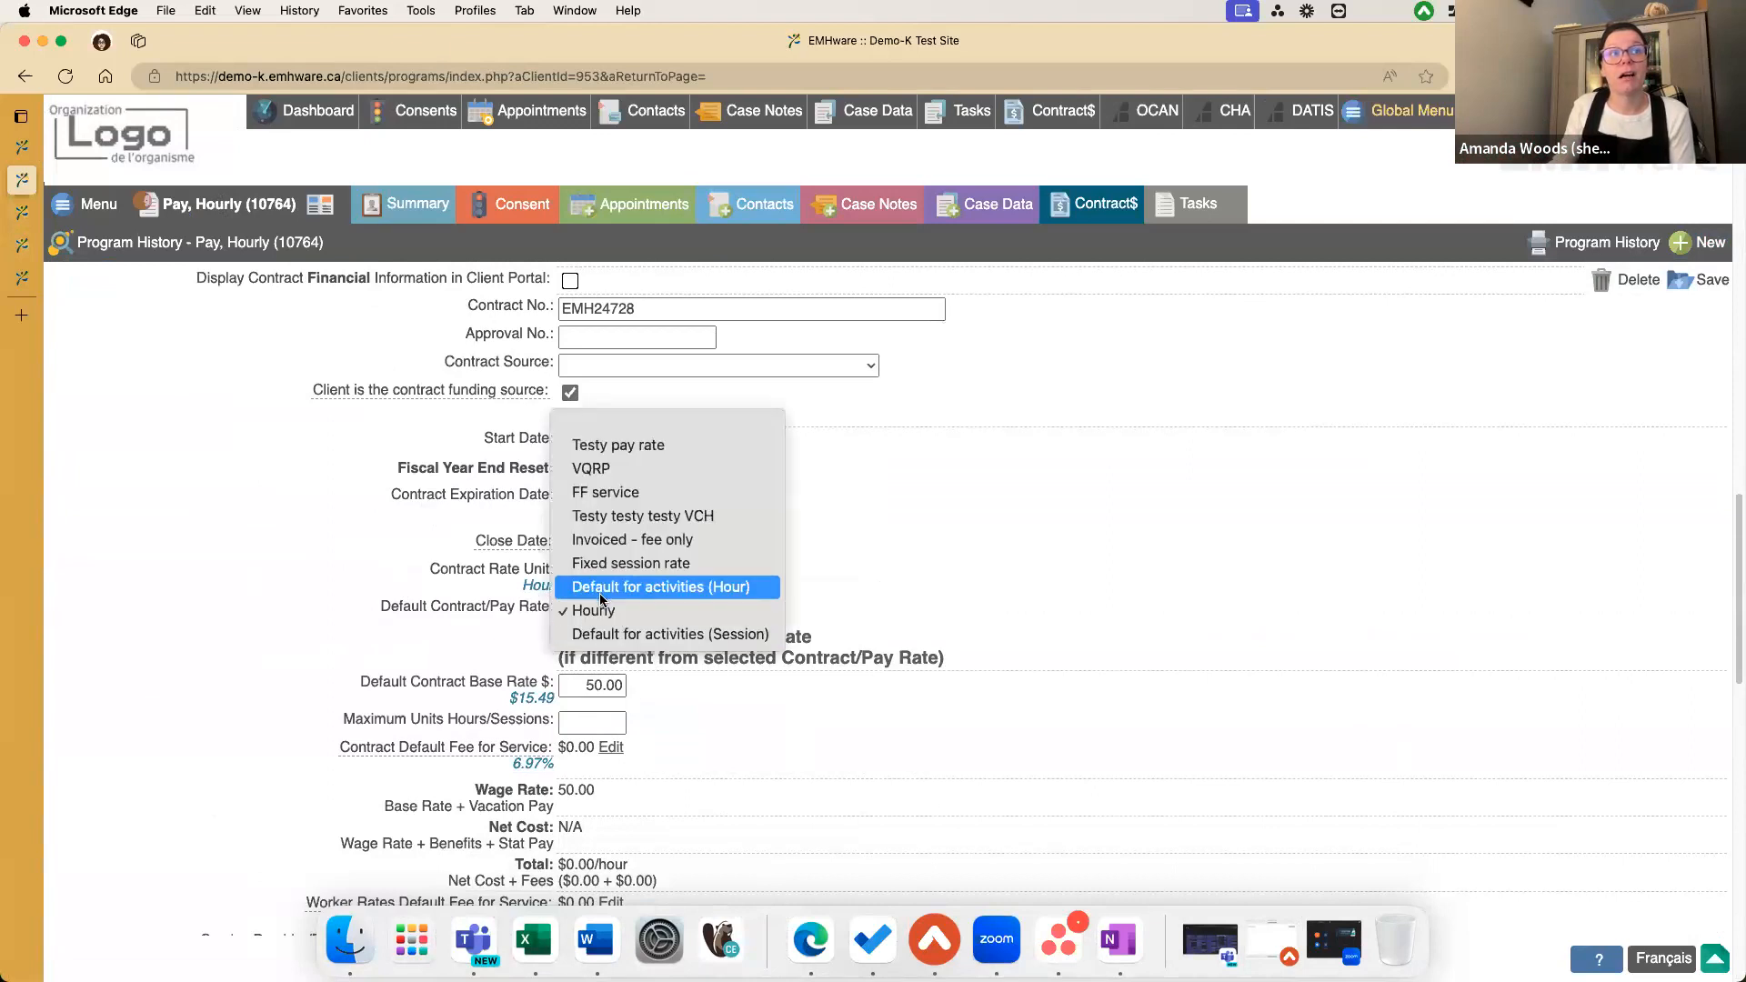
key("Escape")
Step: Set the contract rate unit to Session in the client's contract information
left_click(671, 573)
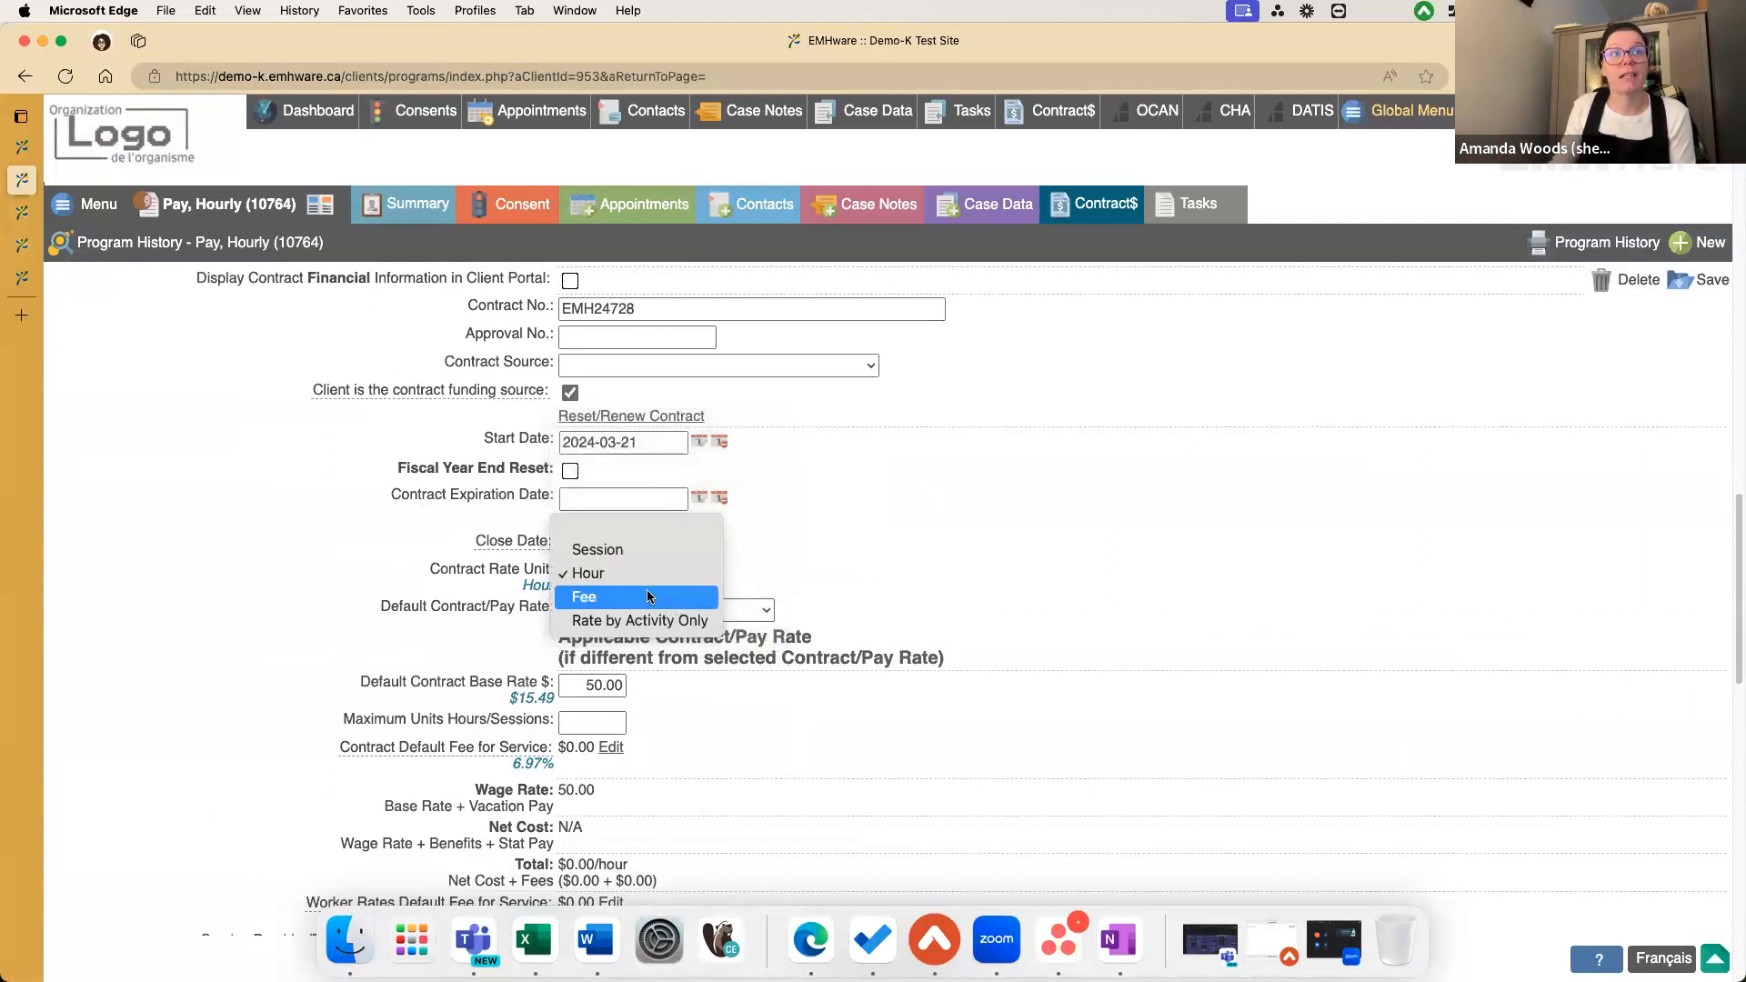
left_click(609, 549)
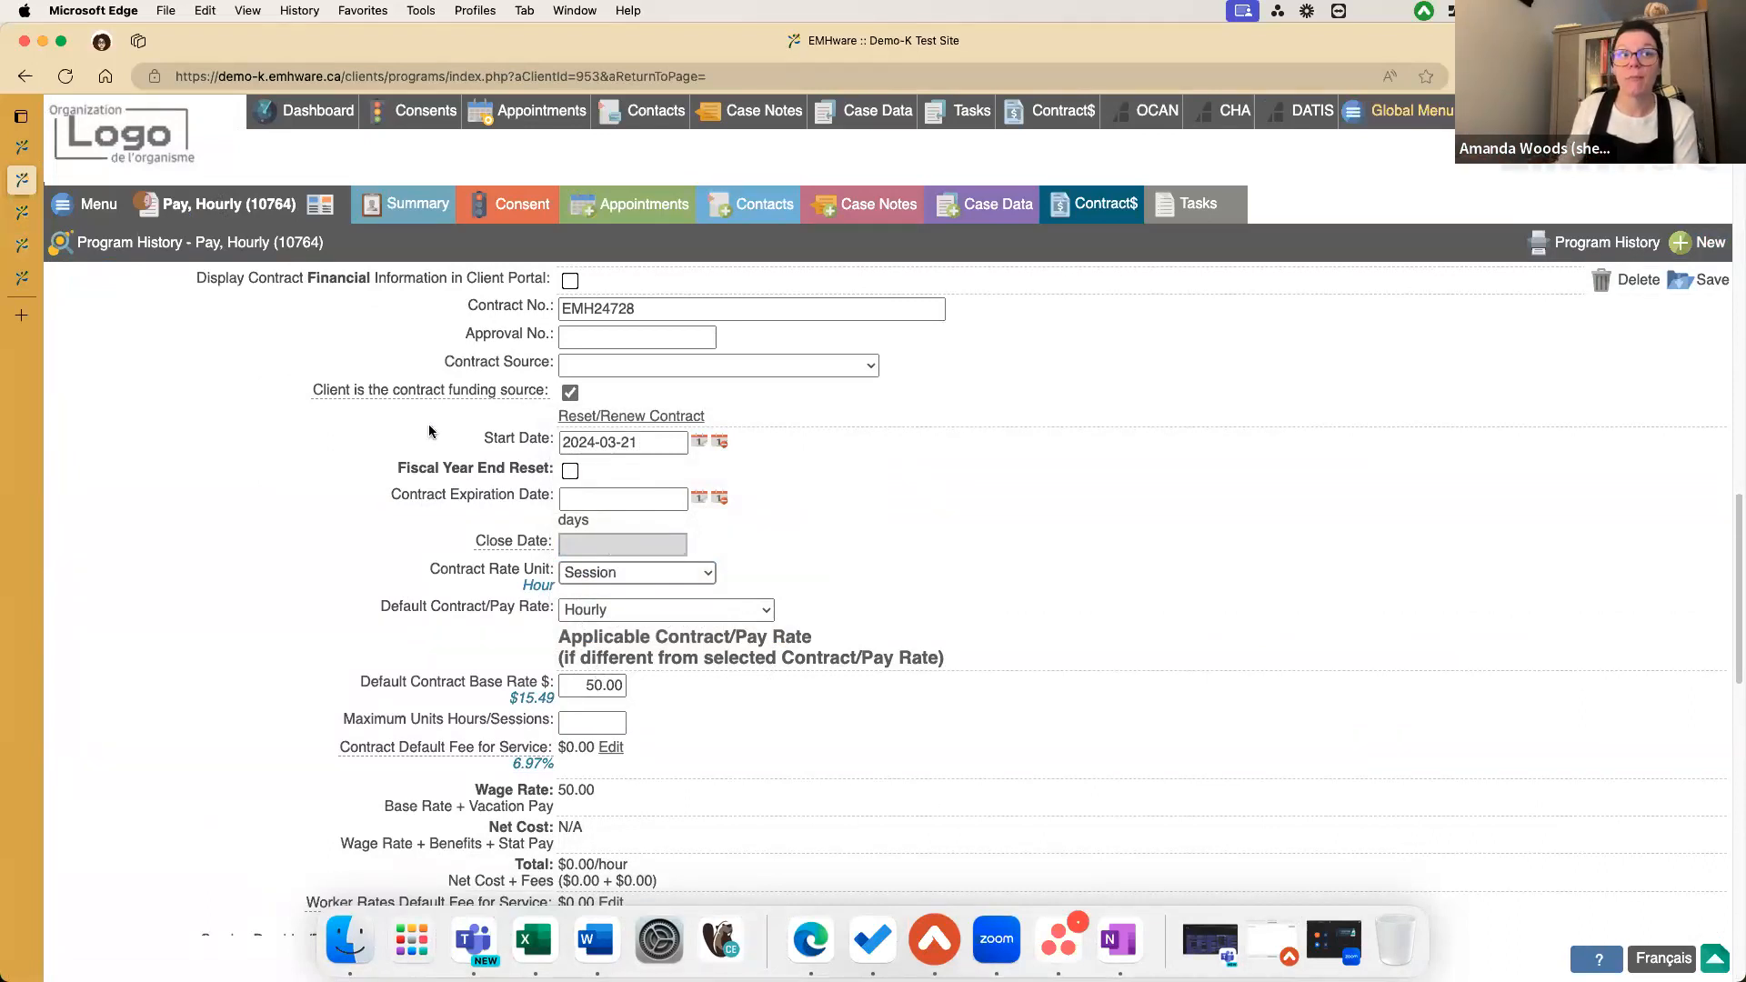
scroll(429, 431, "down", 1)
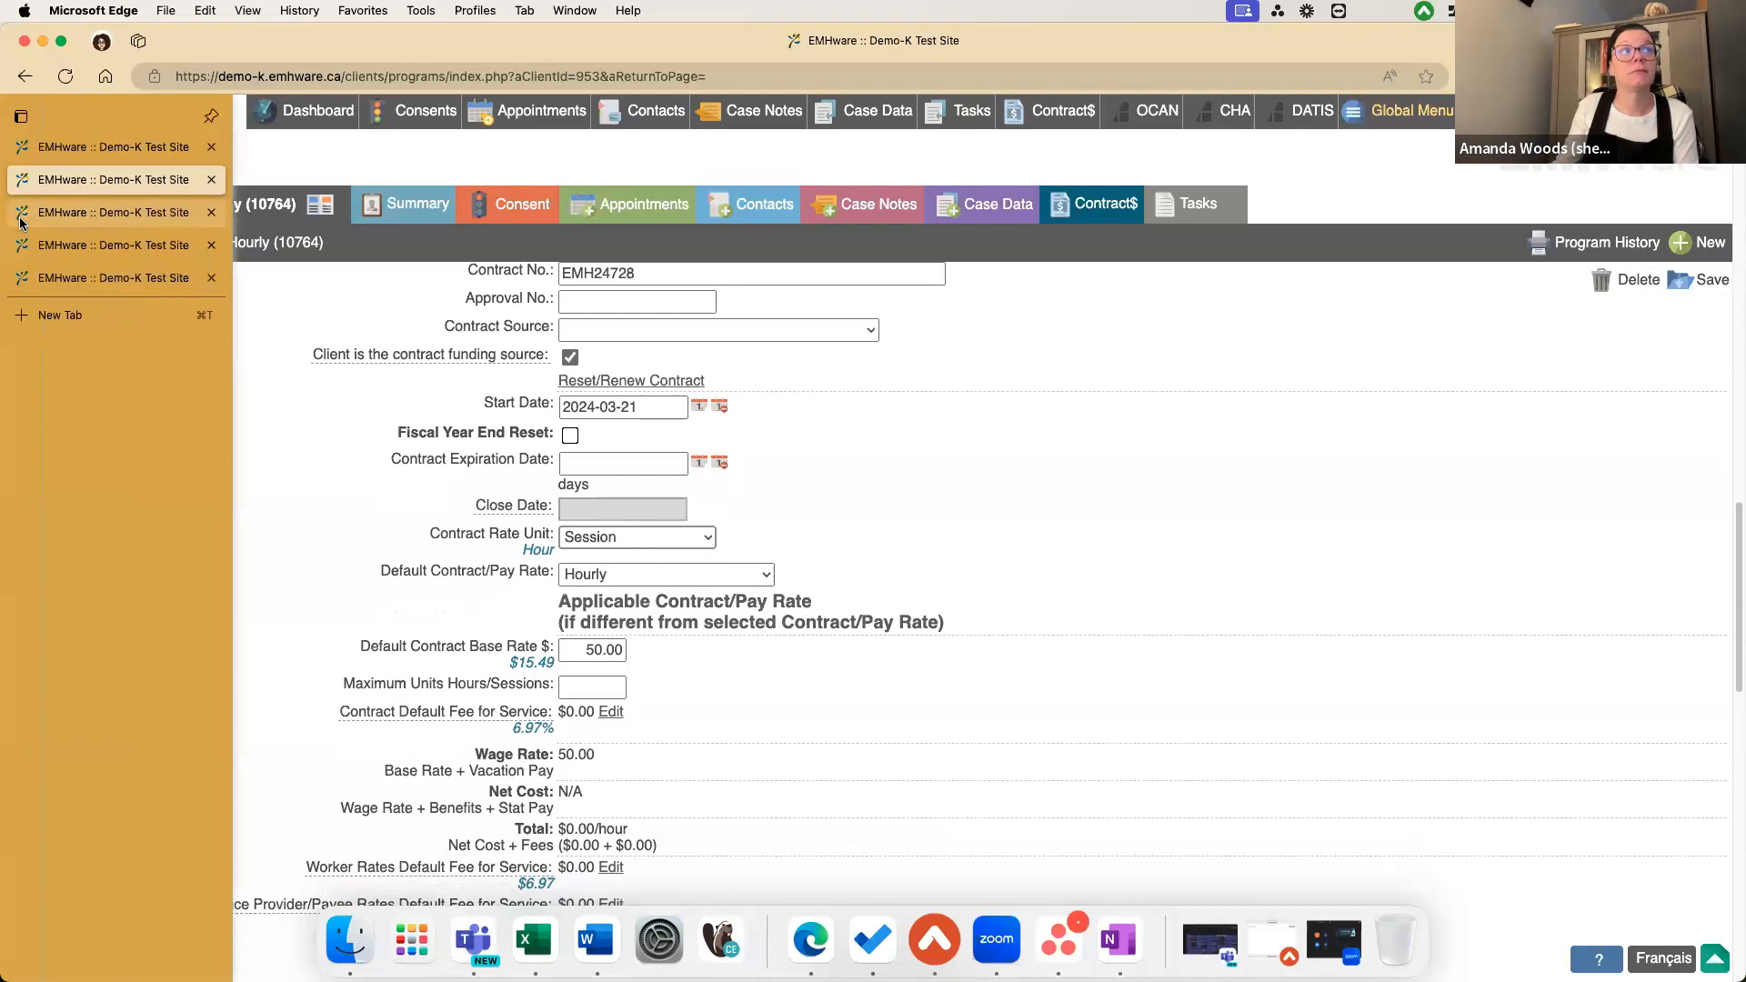
Step: Switch to the hourly-budget client's program history and review the contract rate unit, default base rate and contract budget
left_click(20, 221)
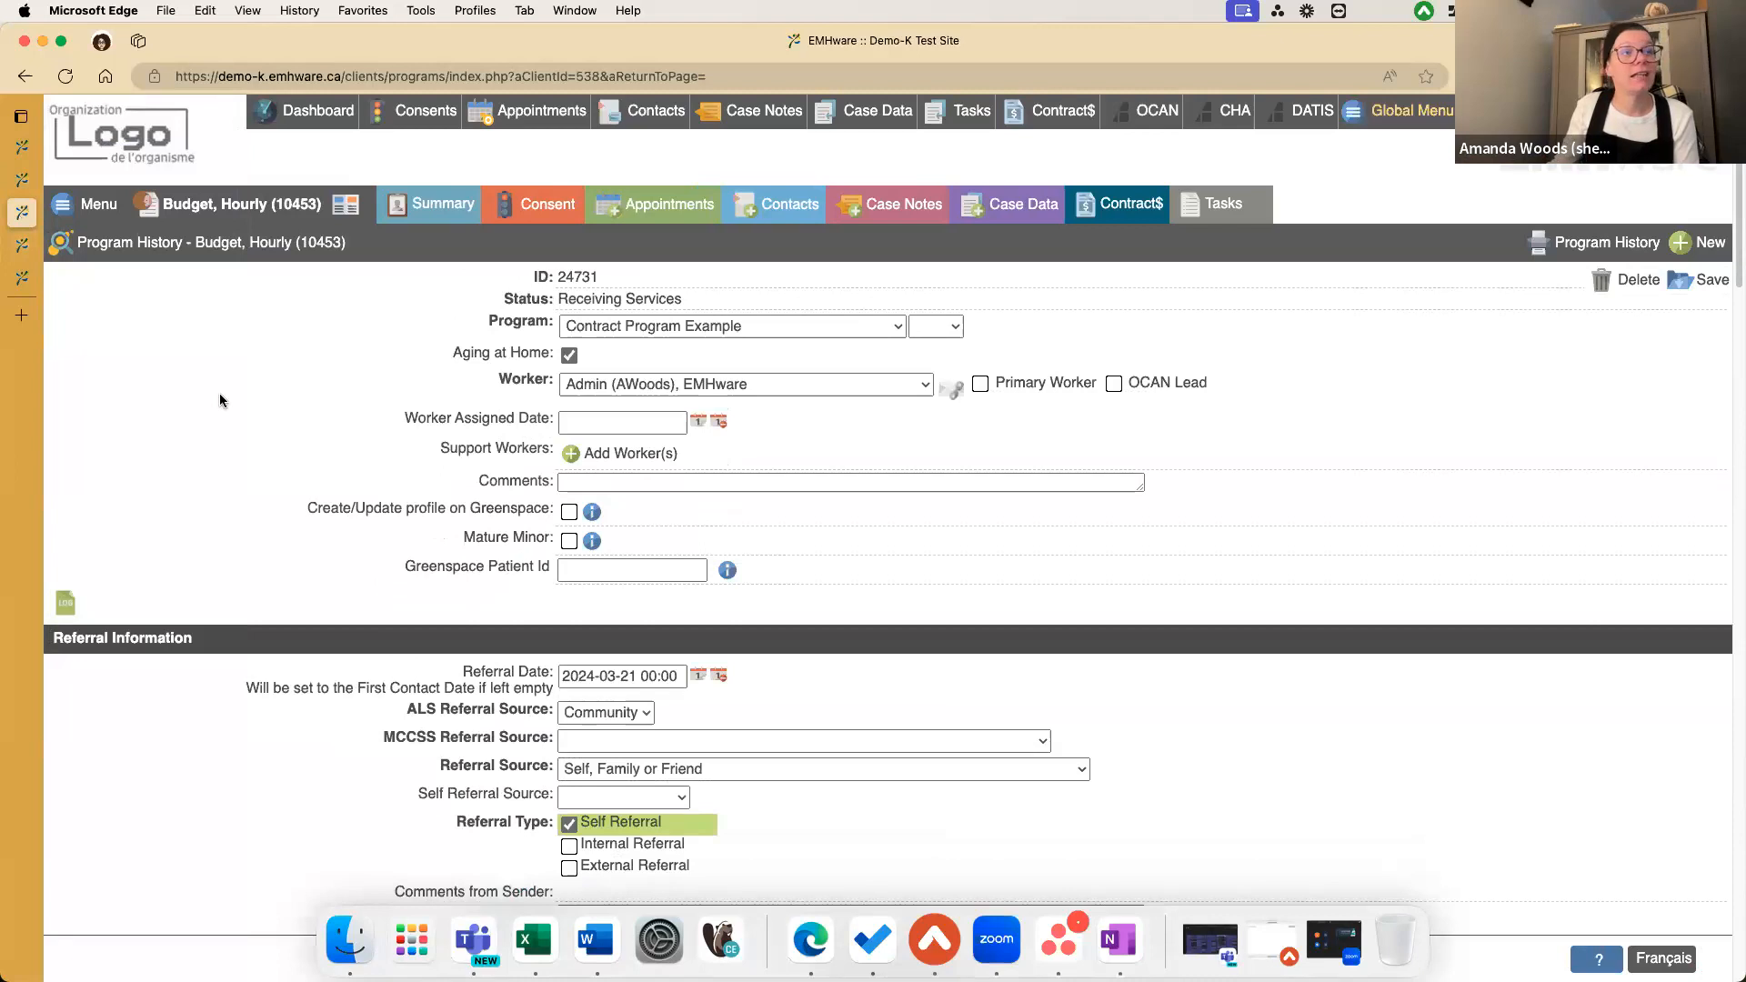
scroll(220, 393, "down", 5)
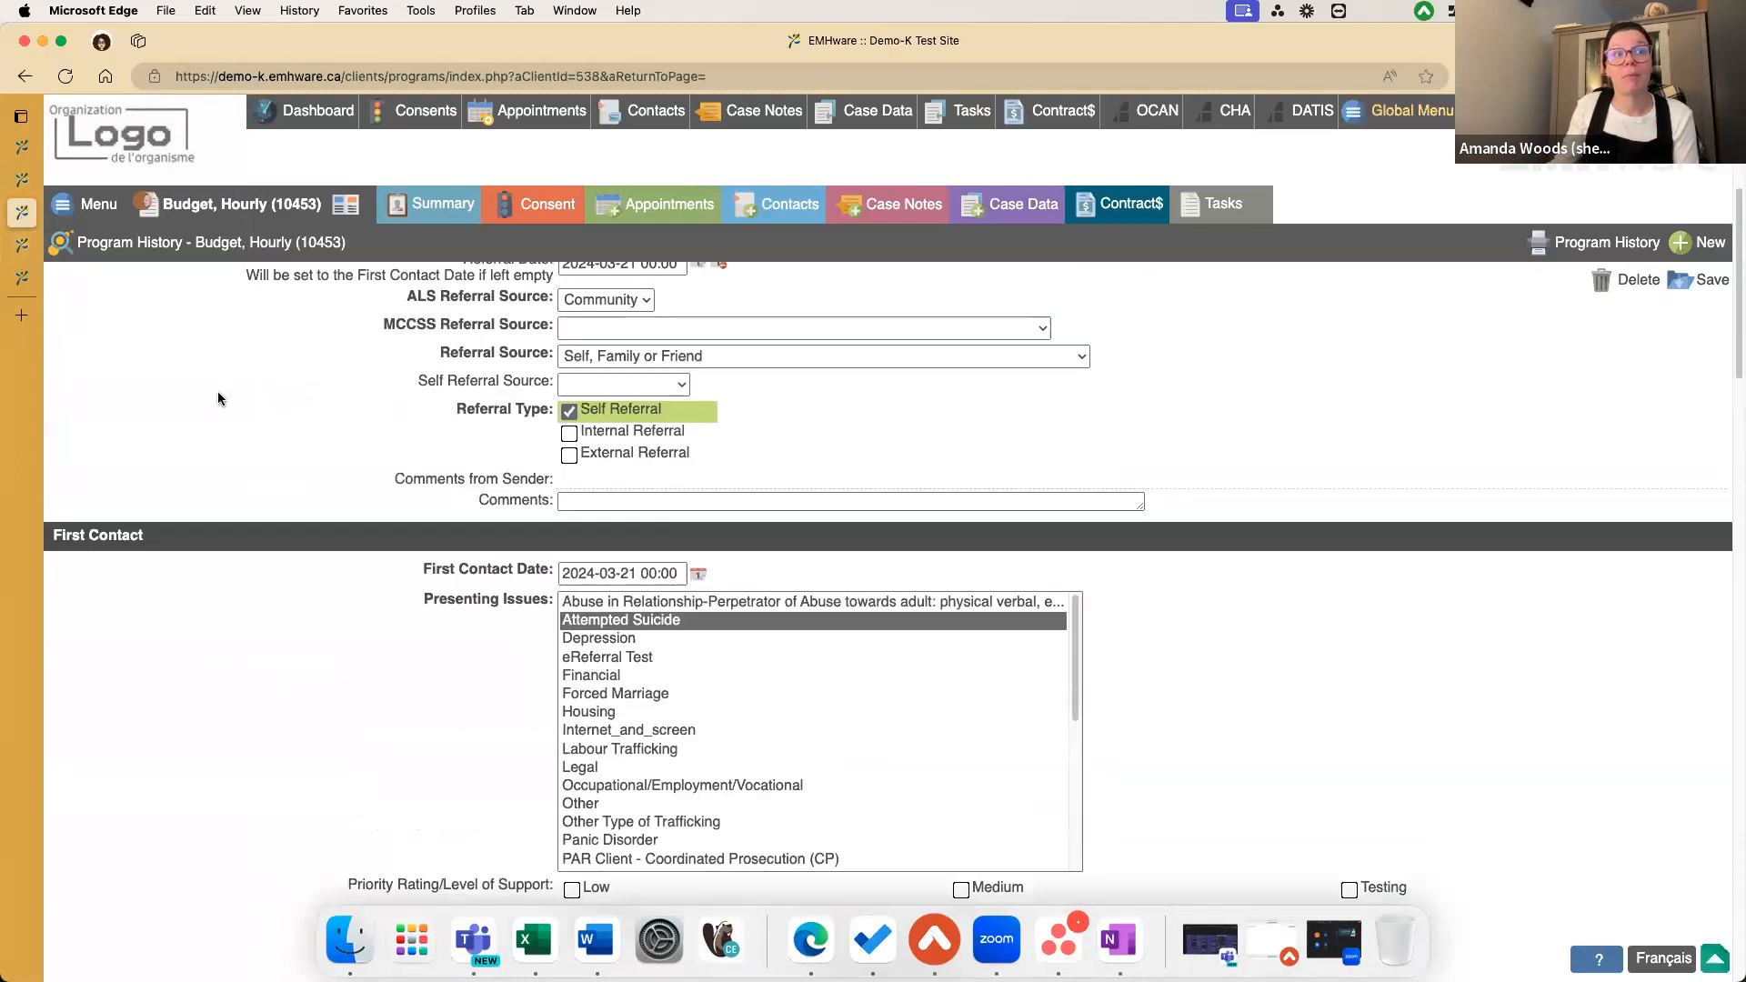
scroll(218, 397, "down", 10)
scroll(216, 401, "down", 7)
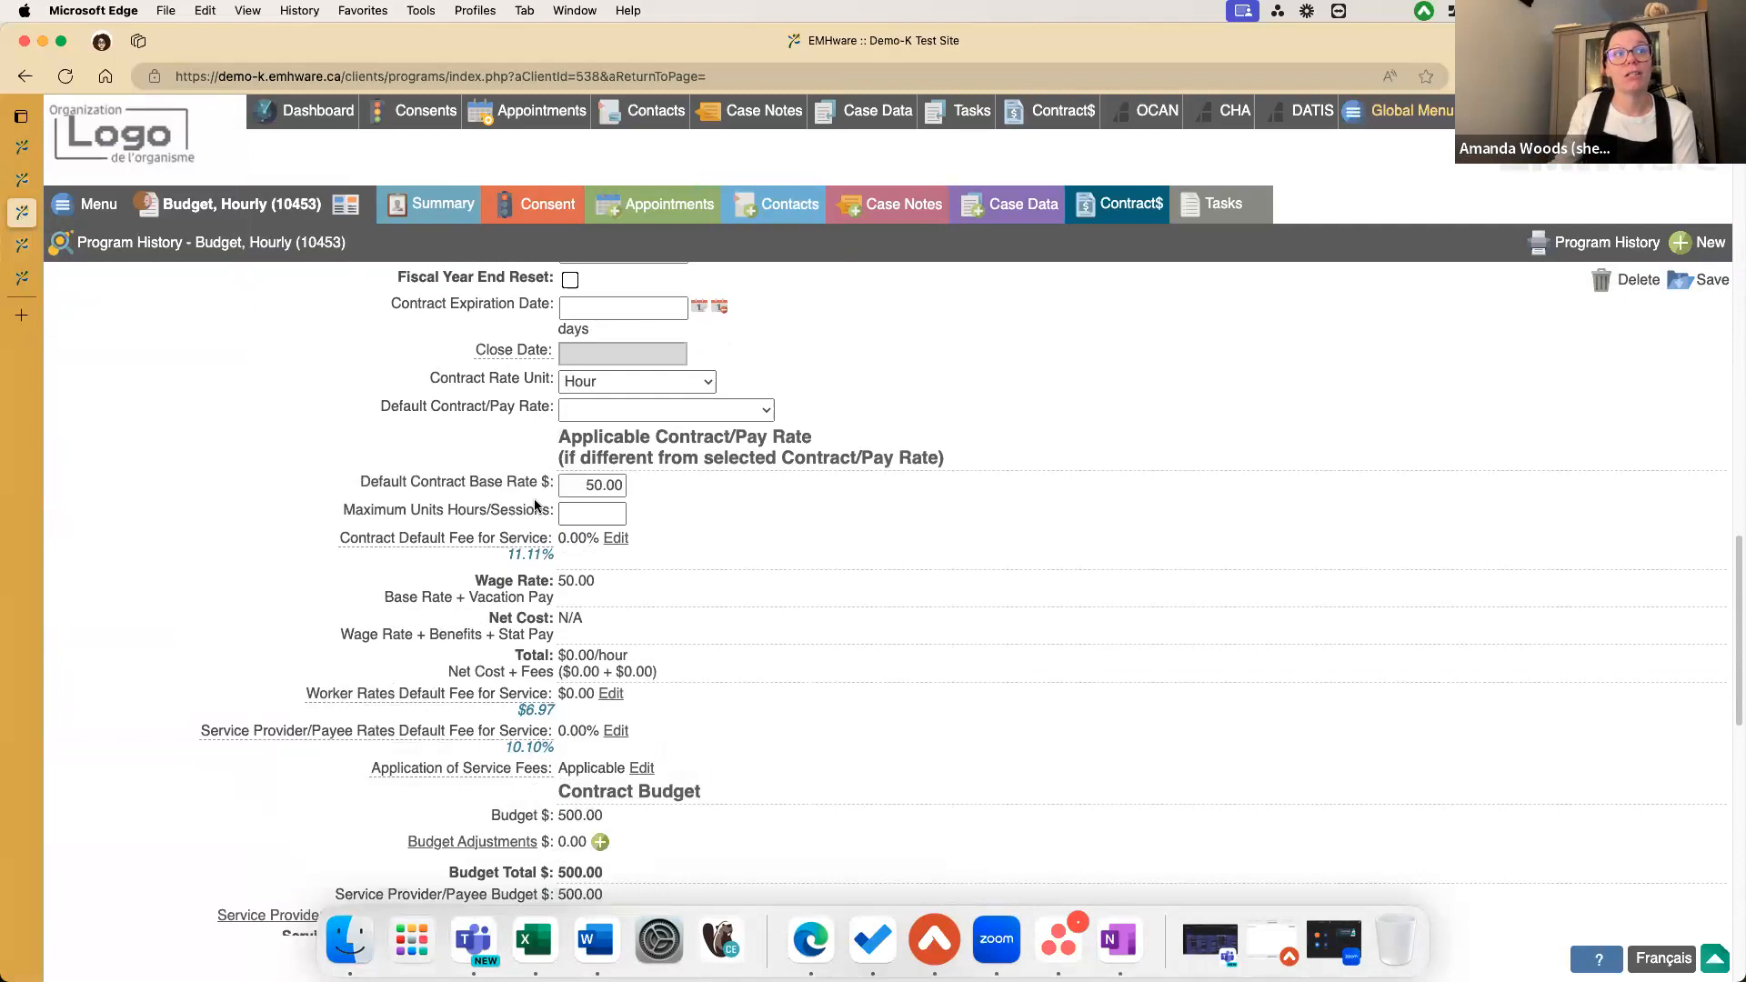
scroll(467, 489, "down", 2)
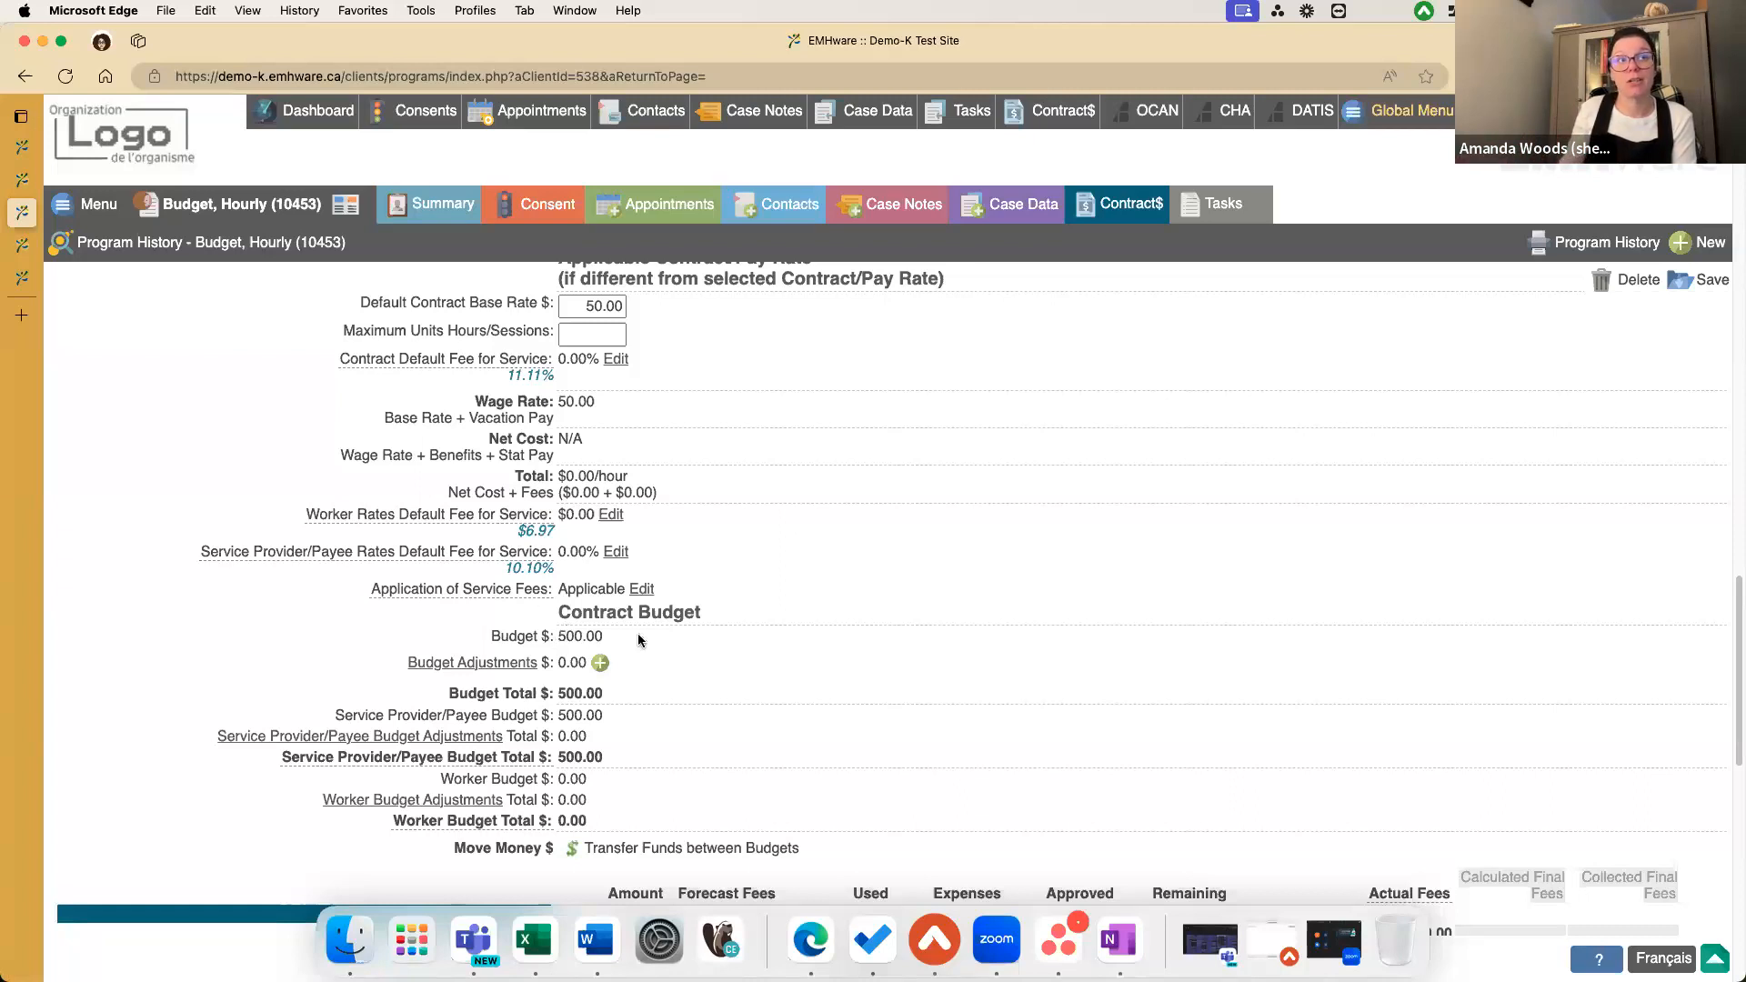
Step: Open the 2024-03-21 1 to 1 + Sibling contact from the hourly-budget client's contacts and find its charge details
scroll(637, 633, "up", 3)
left_click(791, 209)
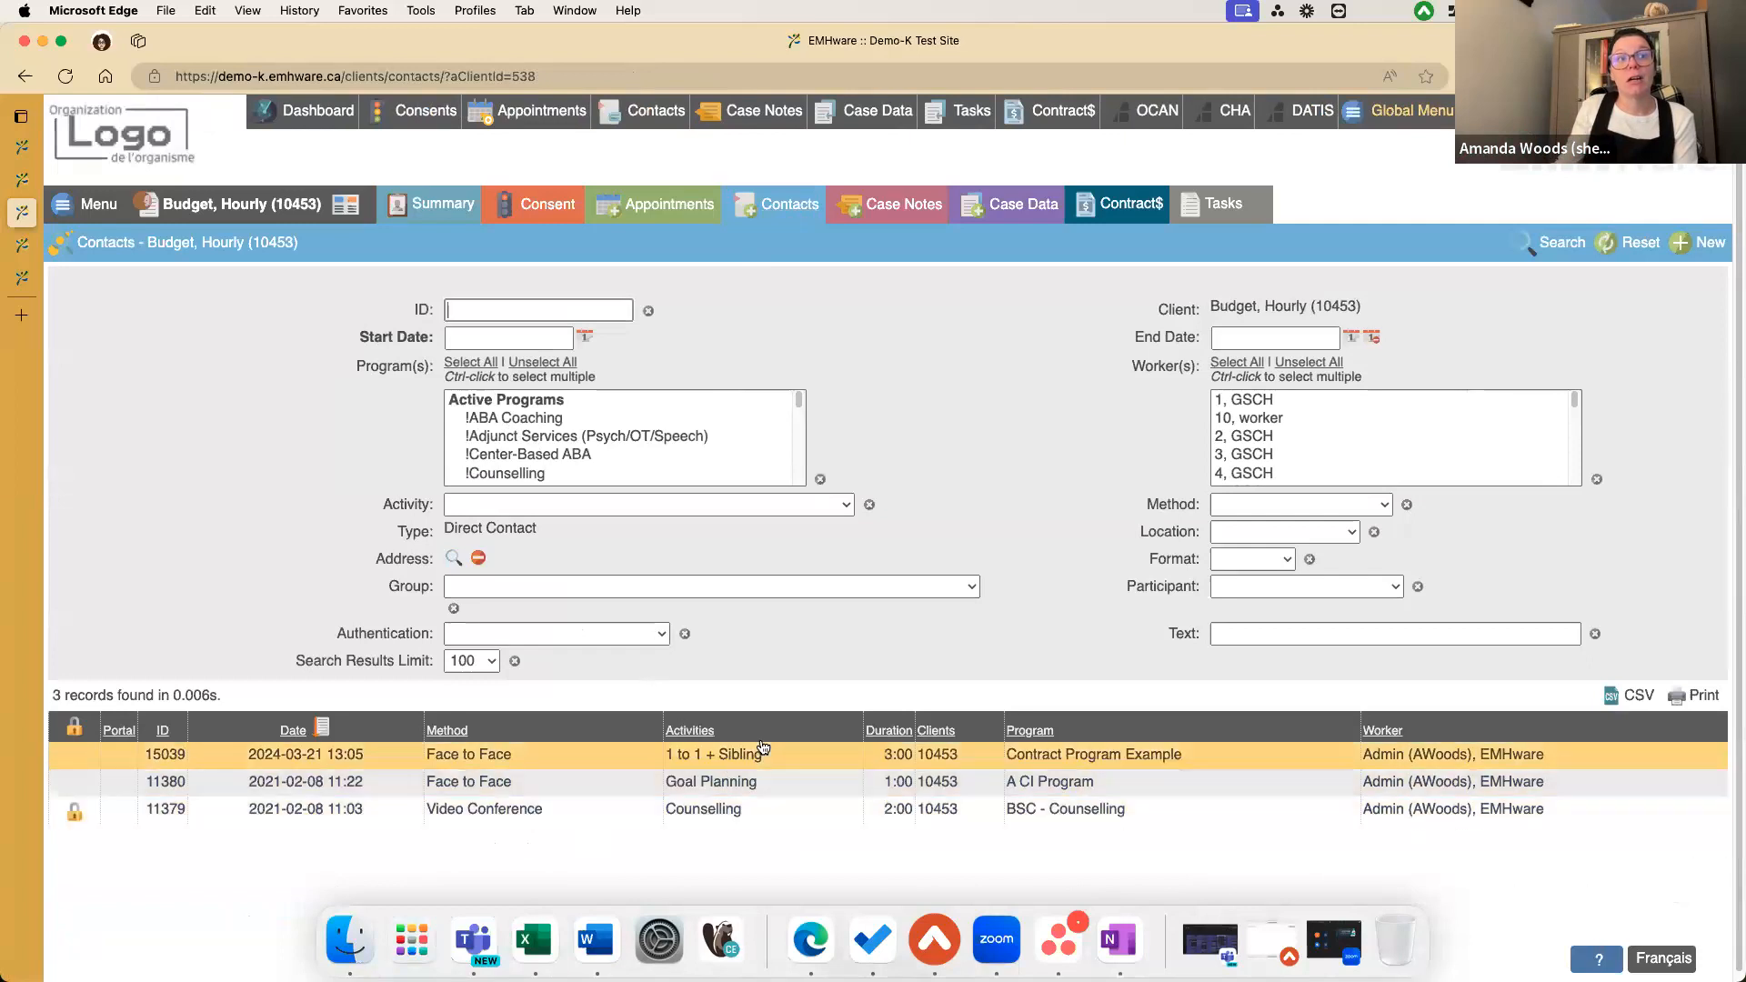
left_click(762, 751)
scroll(755, 744, "down", 4)
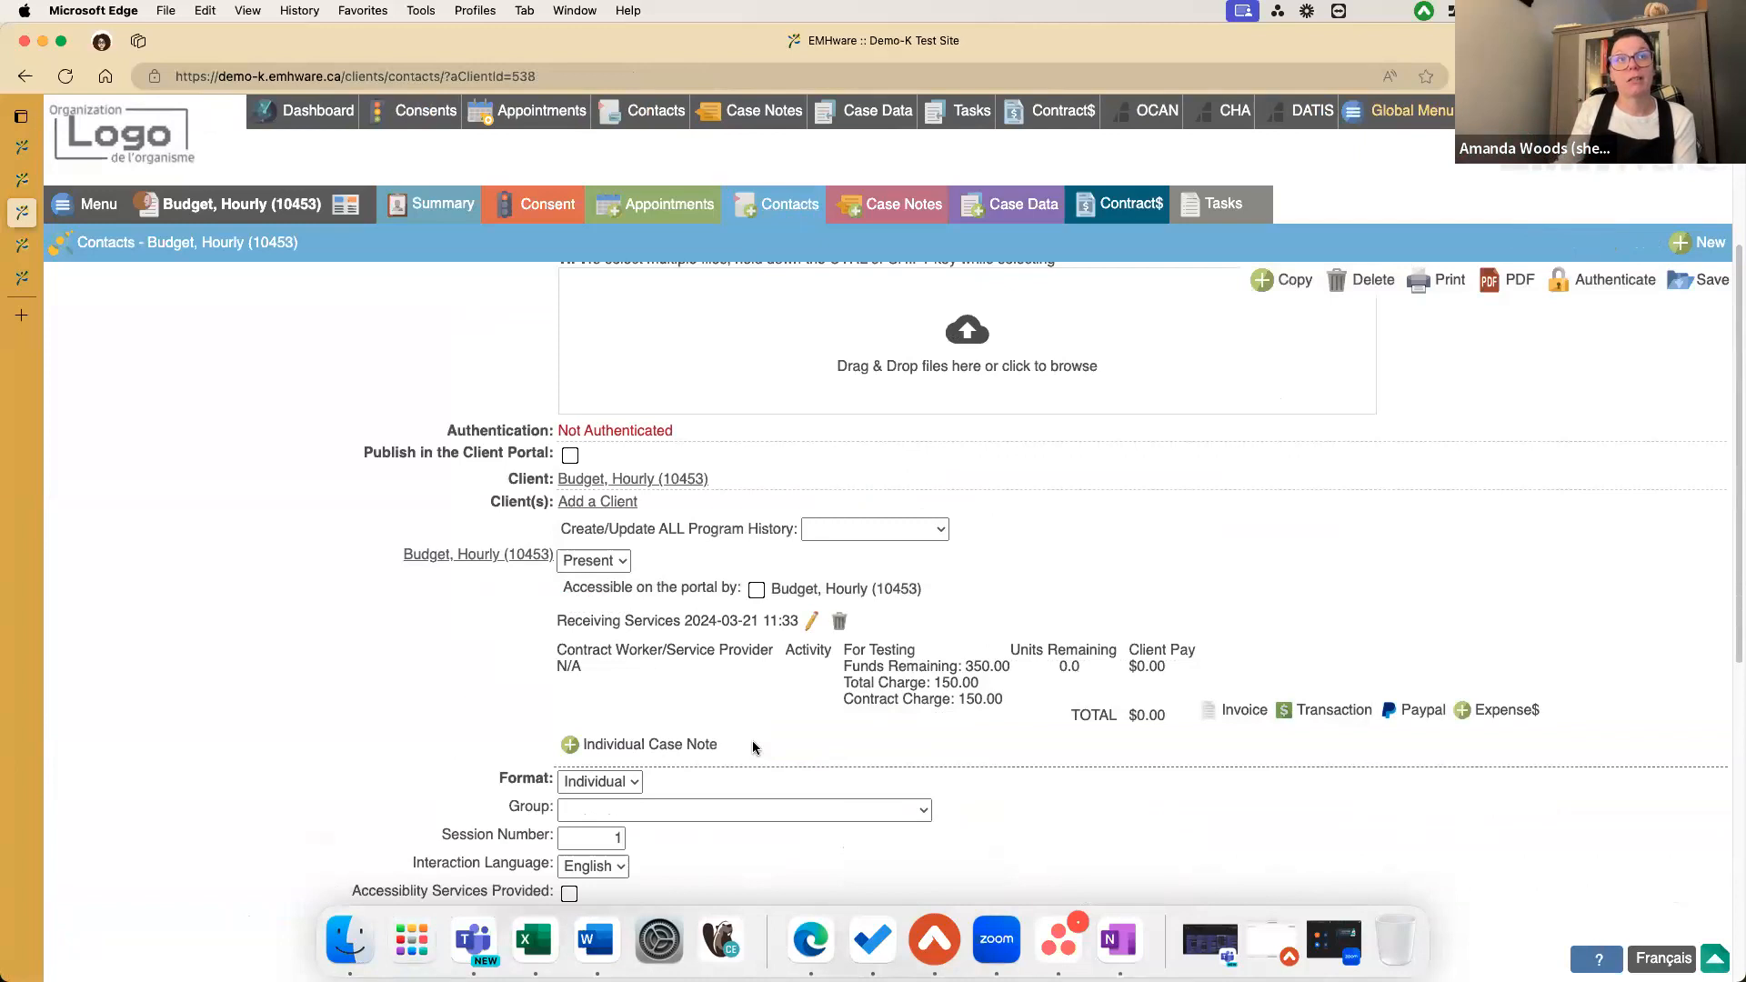
scroll(751, 741, "down", 2)
Step: Highlight the contact's total charge, contract charge and funds remaining to examine how the budget is charged
left_click_drag(844, 492, 896, 511)
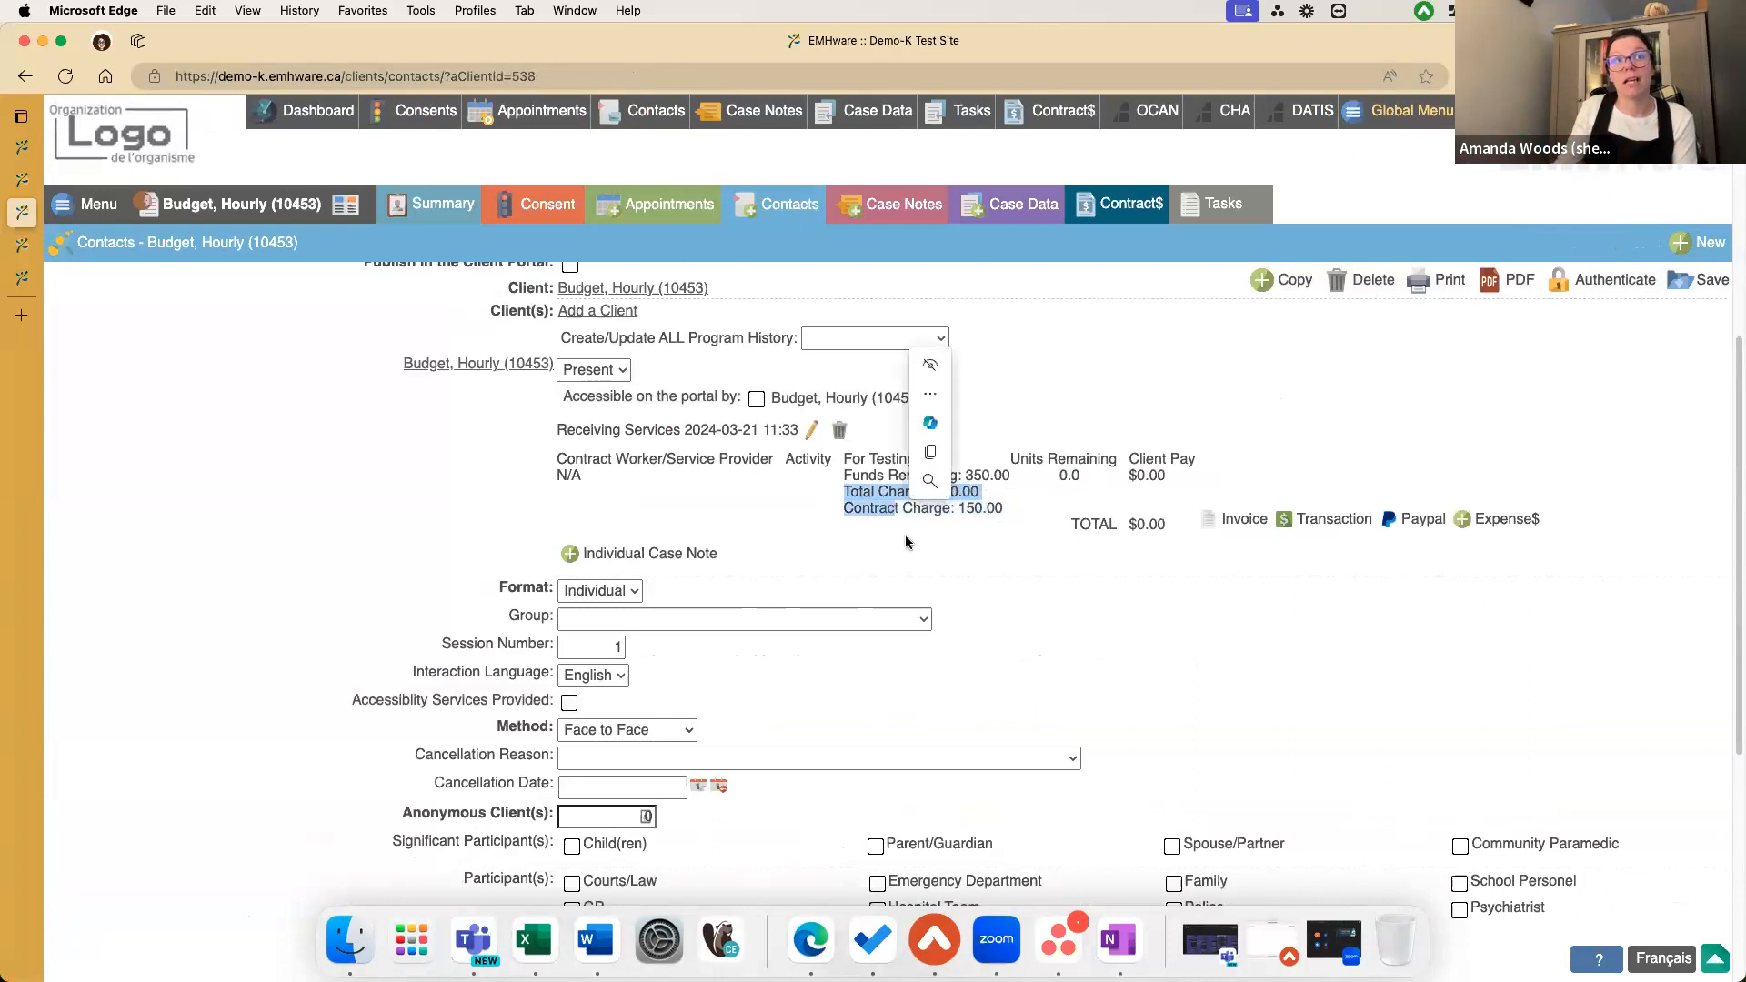
left_click(868, 493)
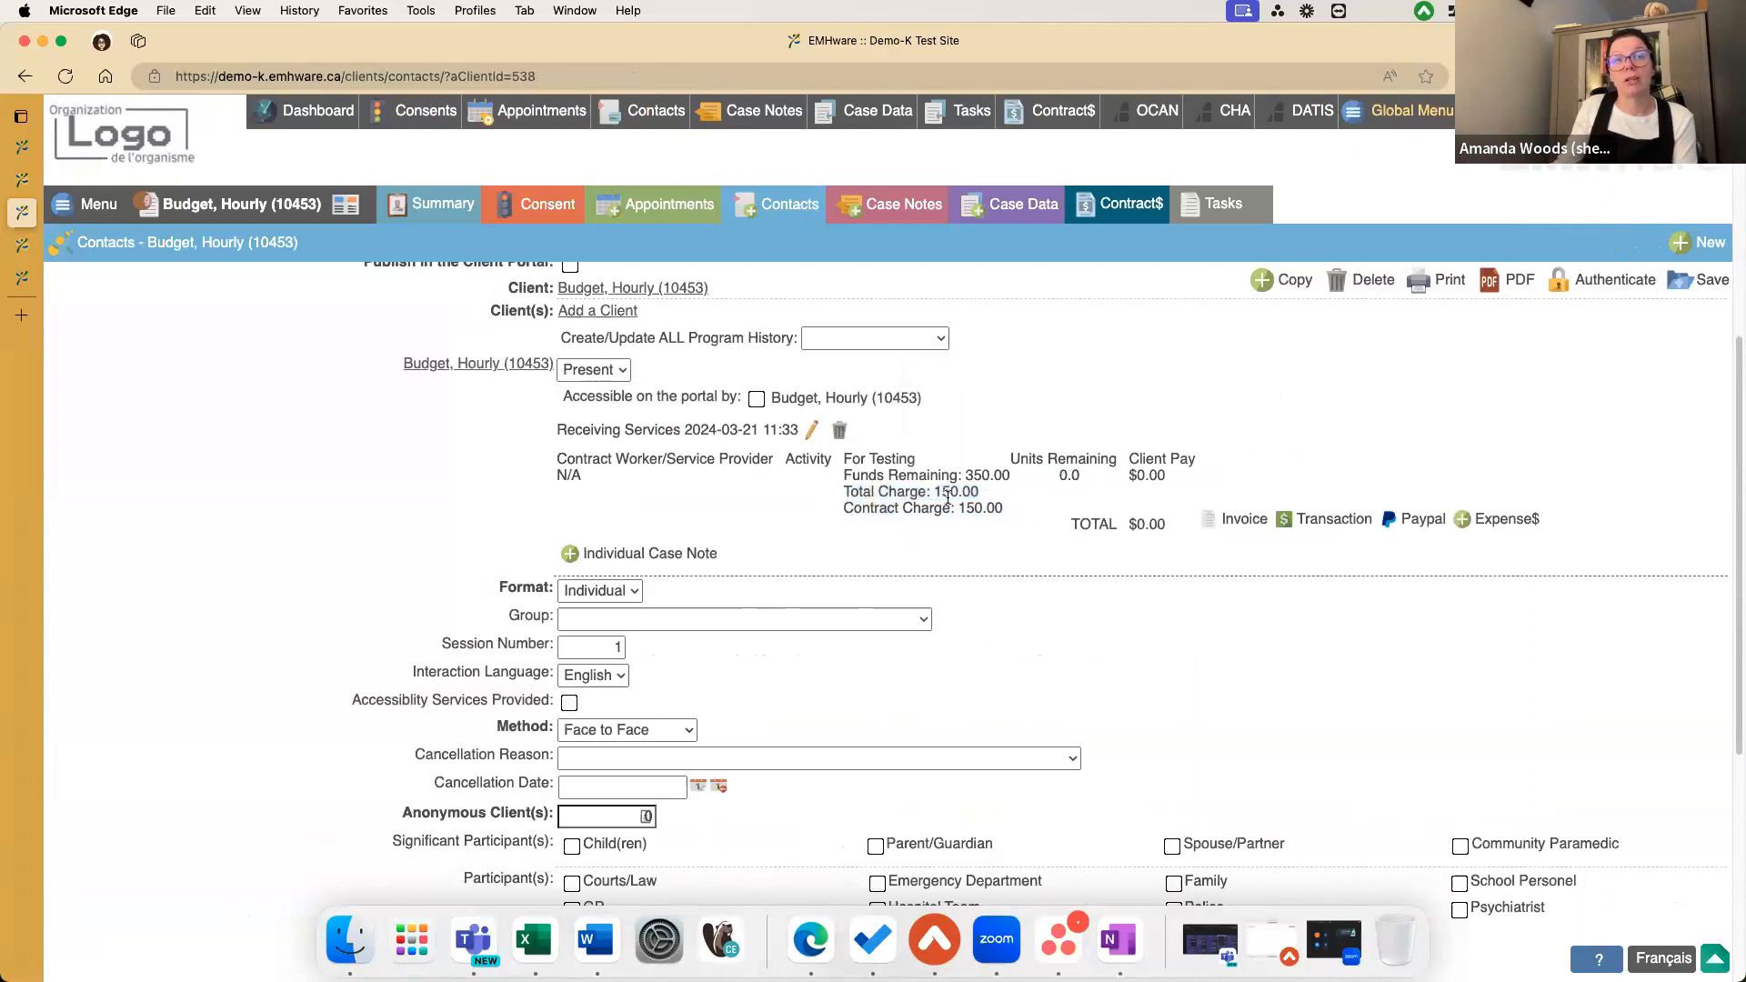
left_click_drag(843, 475, 1022, 535)
left_click(1007, 476)
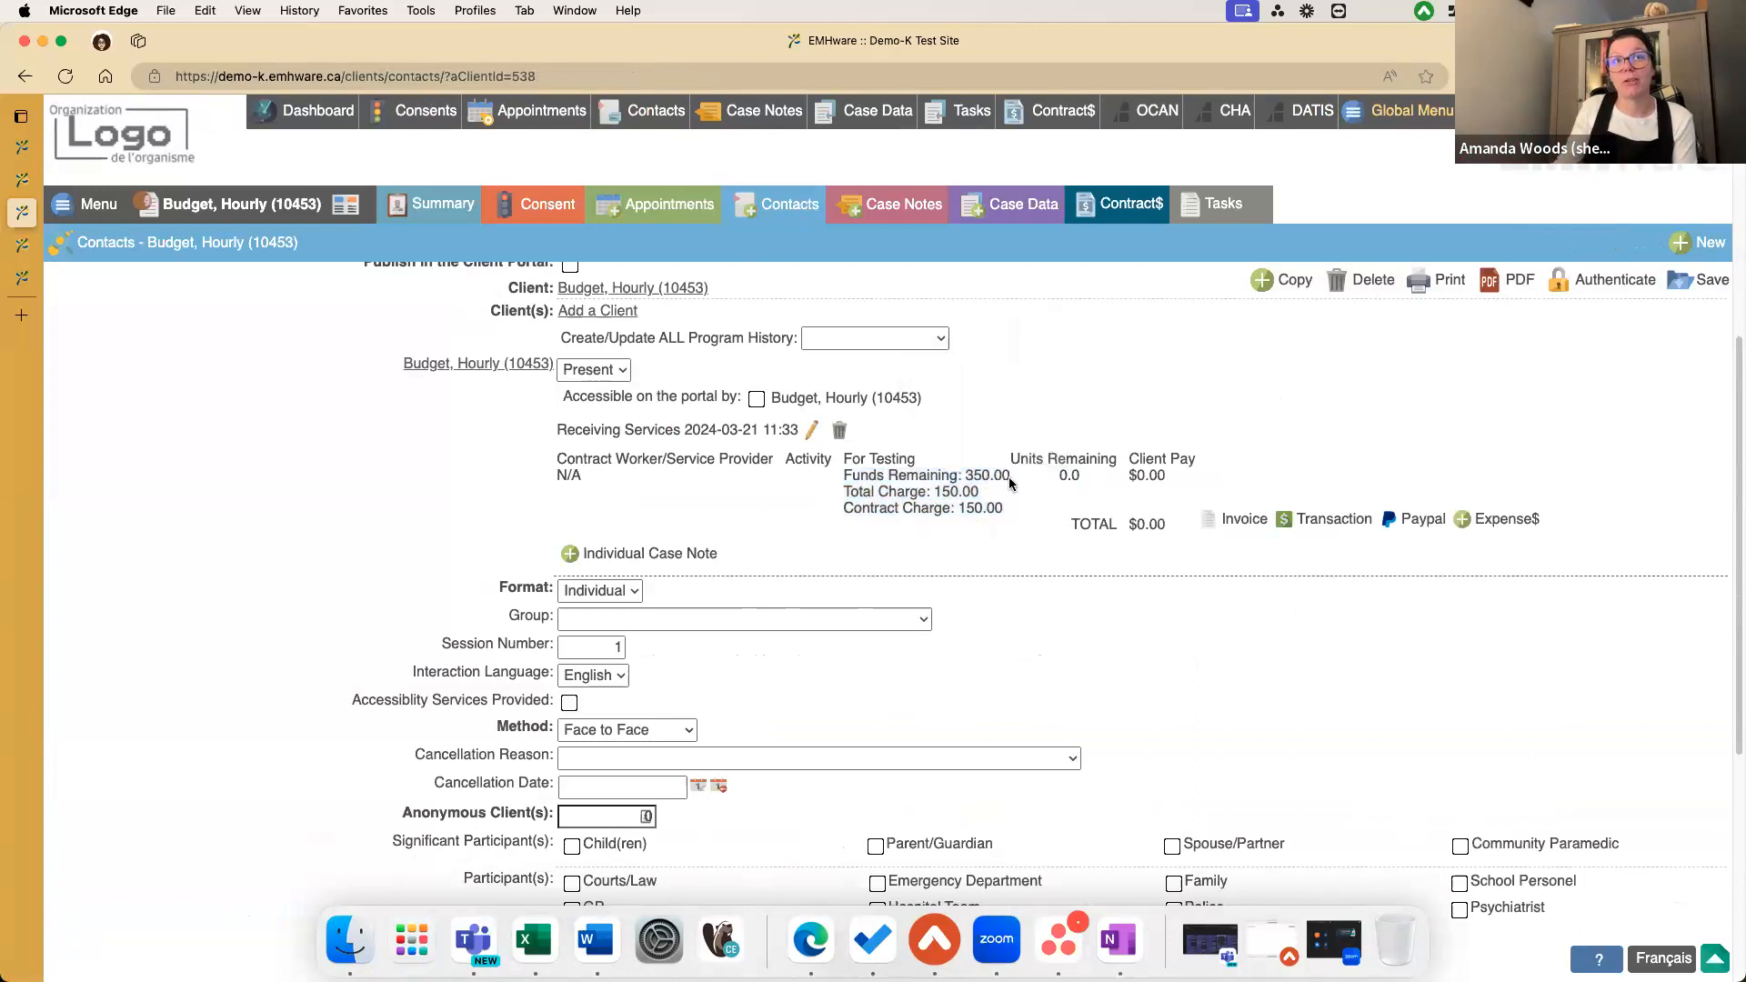
triple_click(888, 476)
double_click(859, 476)
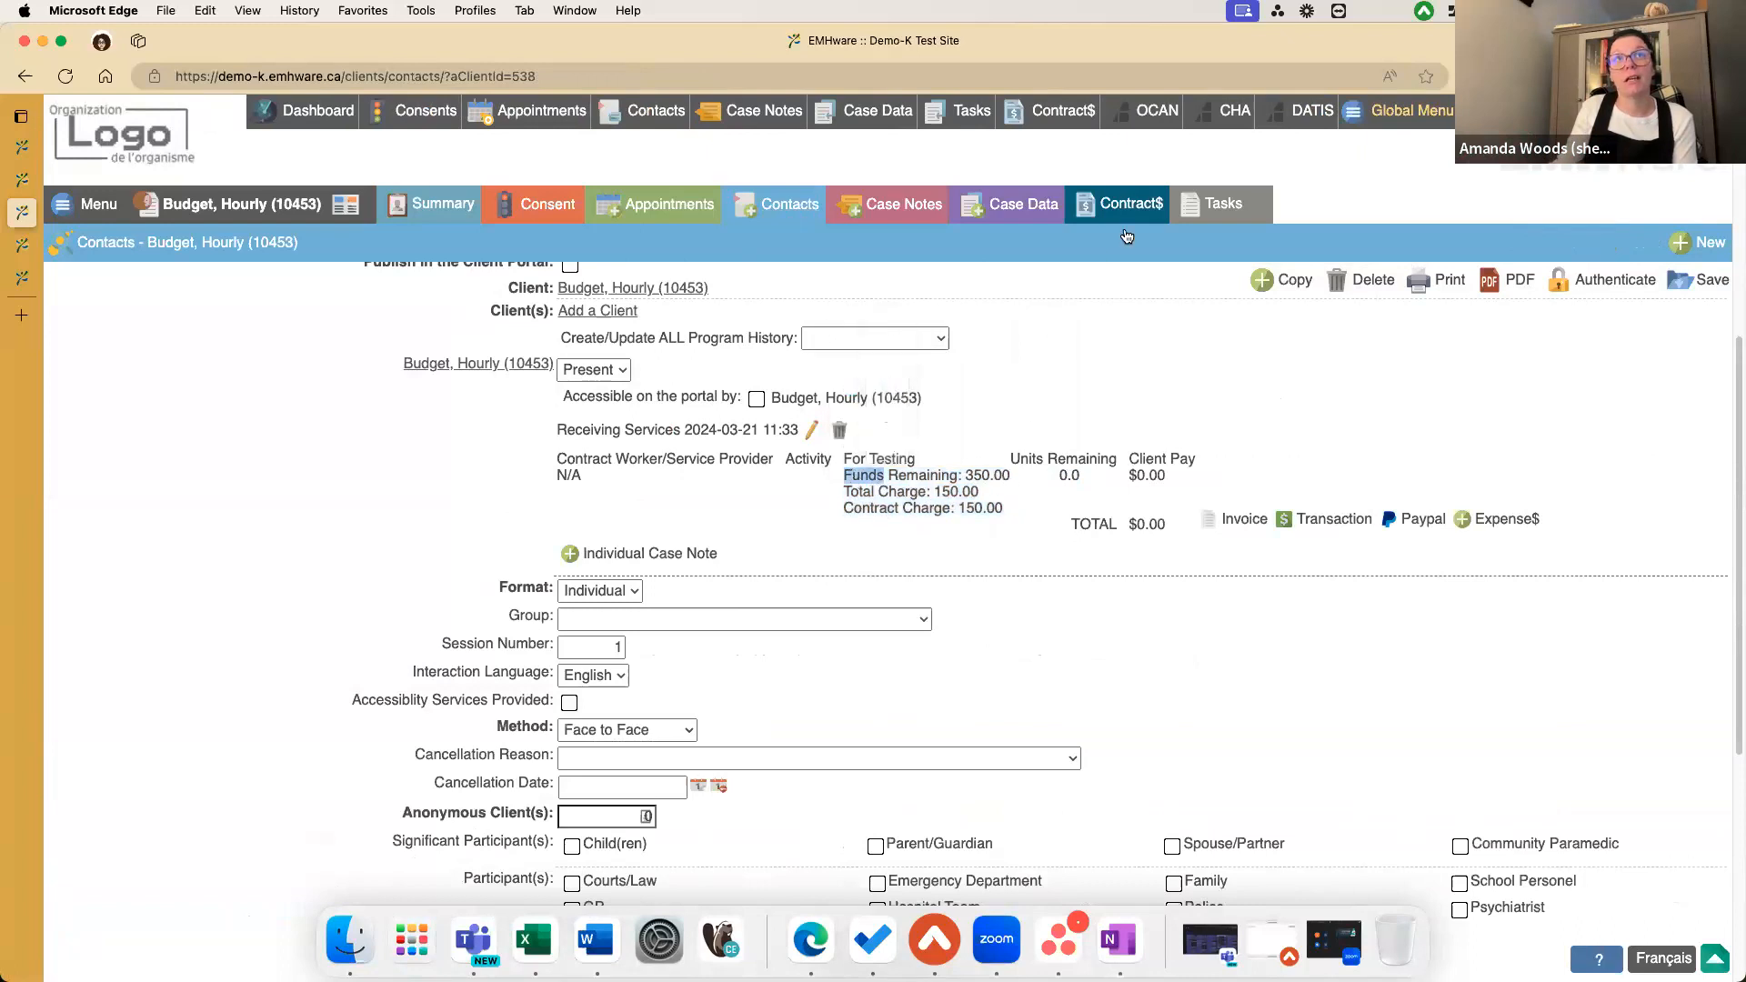
Step: Open the client's contract list and review the budget, client charge and client balance columns
left_click(1146, 208)
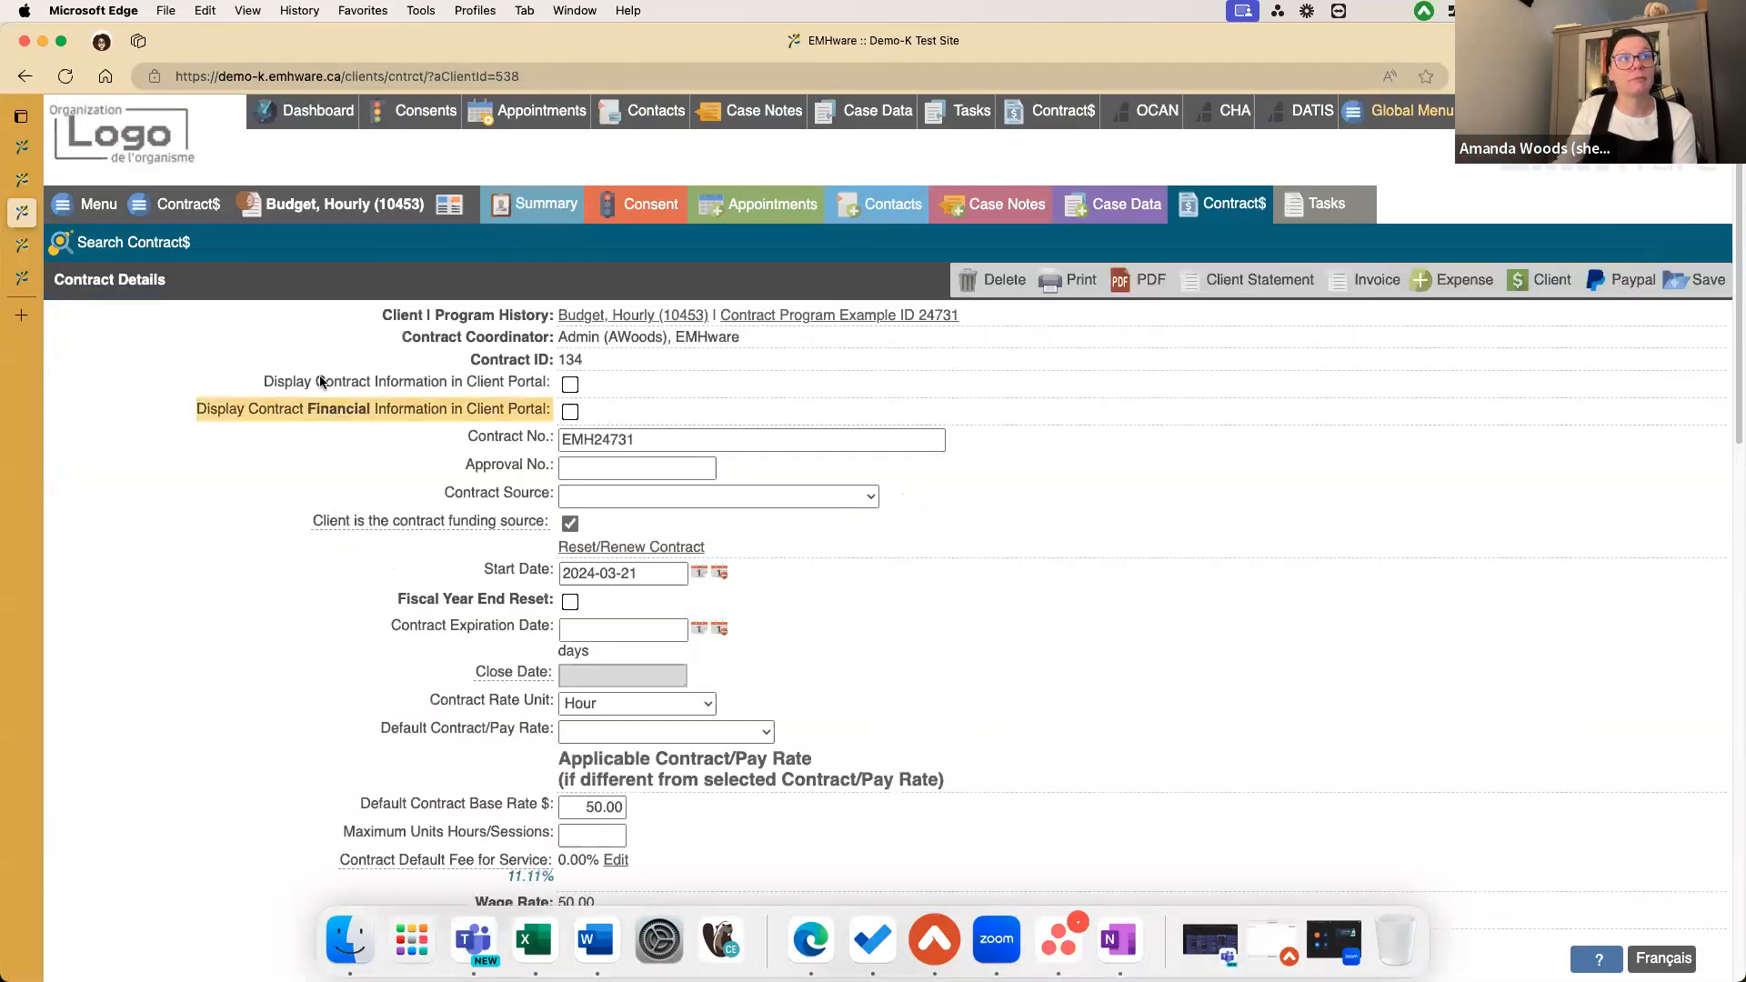
left_click(1228, 210)
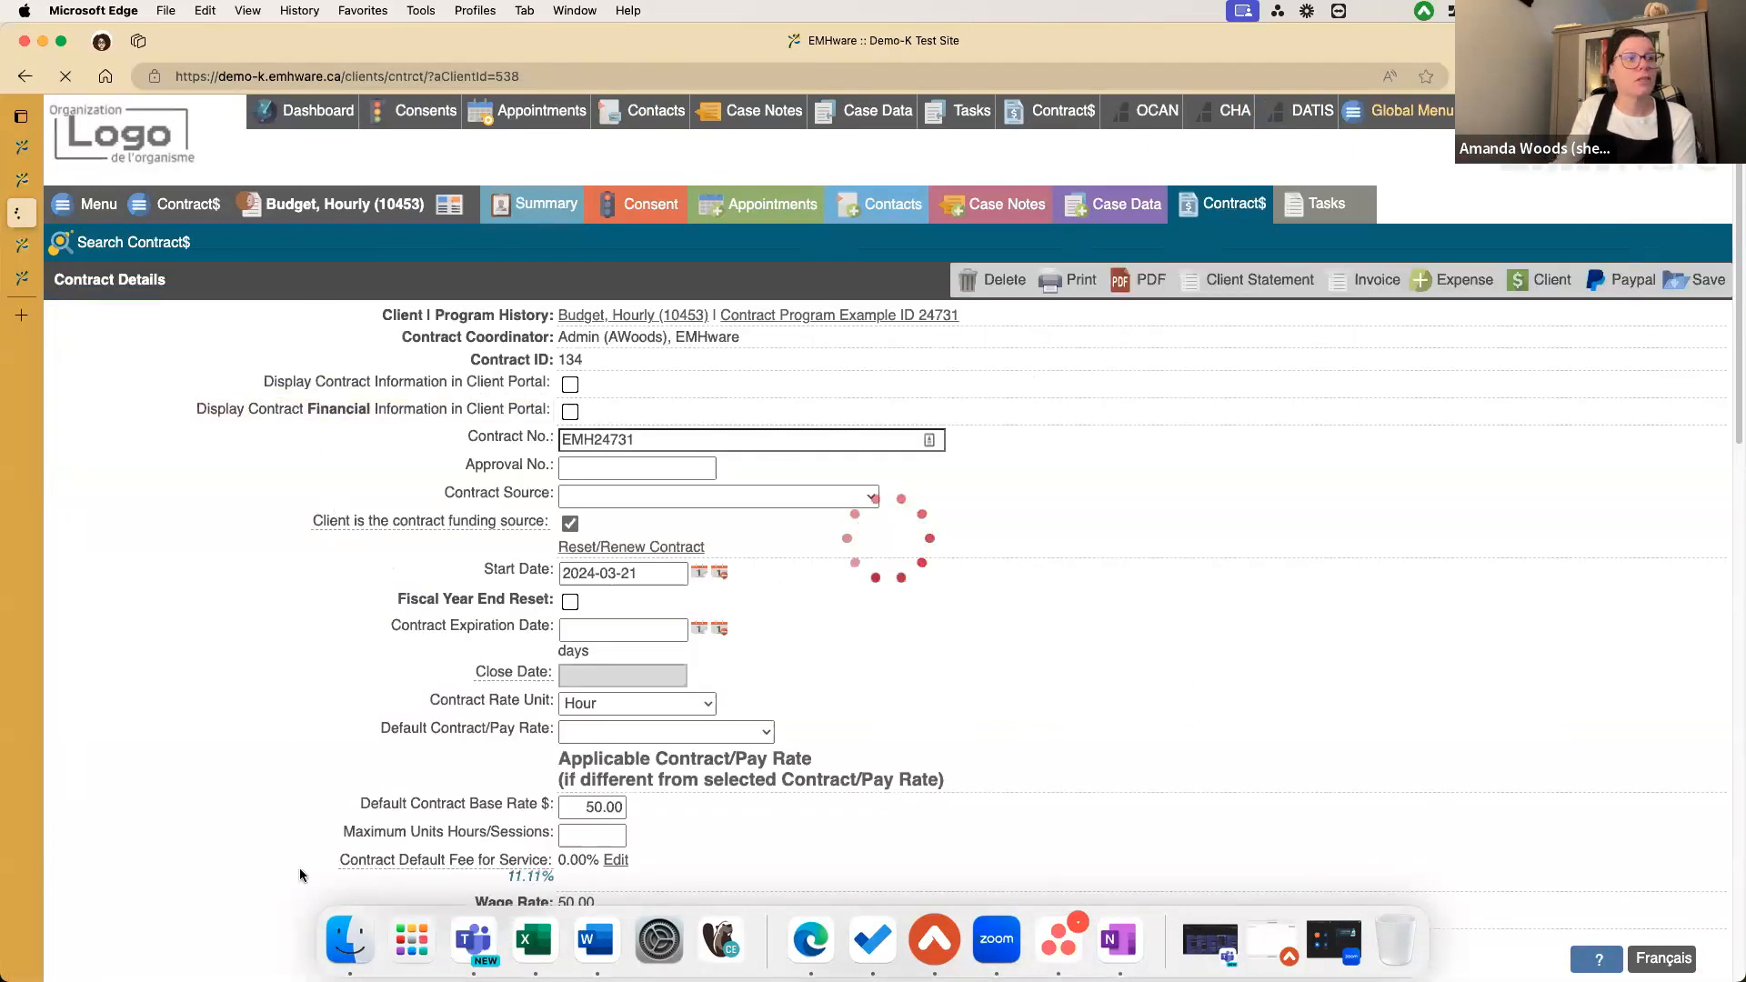
left_click_drag(562, 42, 487, 44)
left_click_drag(125, 903, 1175, 875)
scroll(1176, 874, "right", 15)
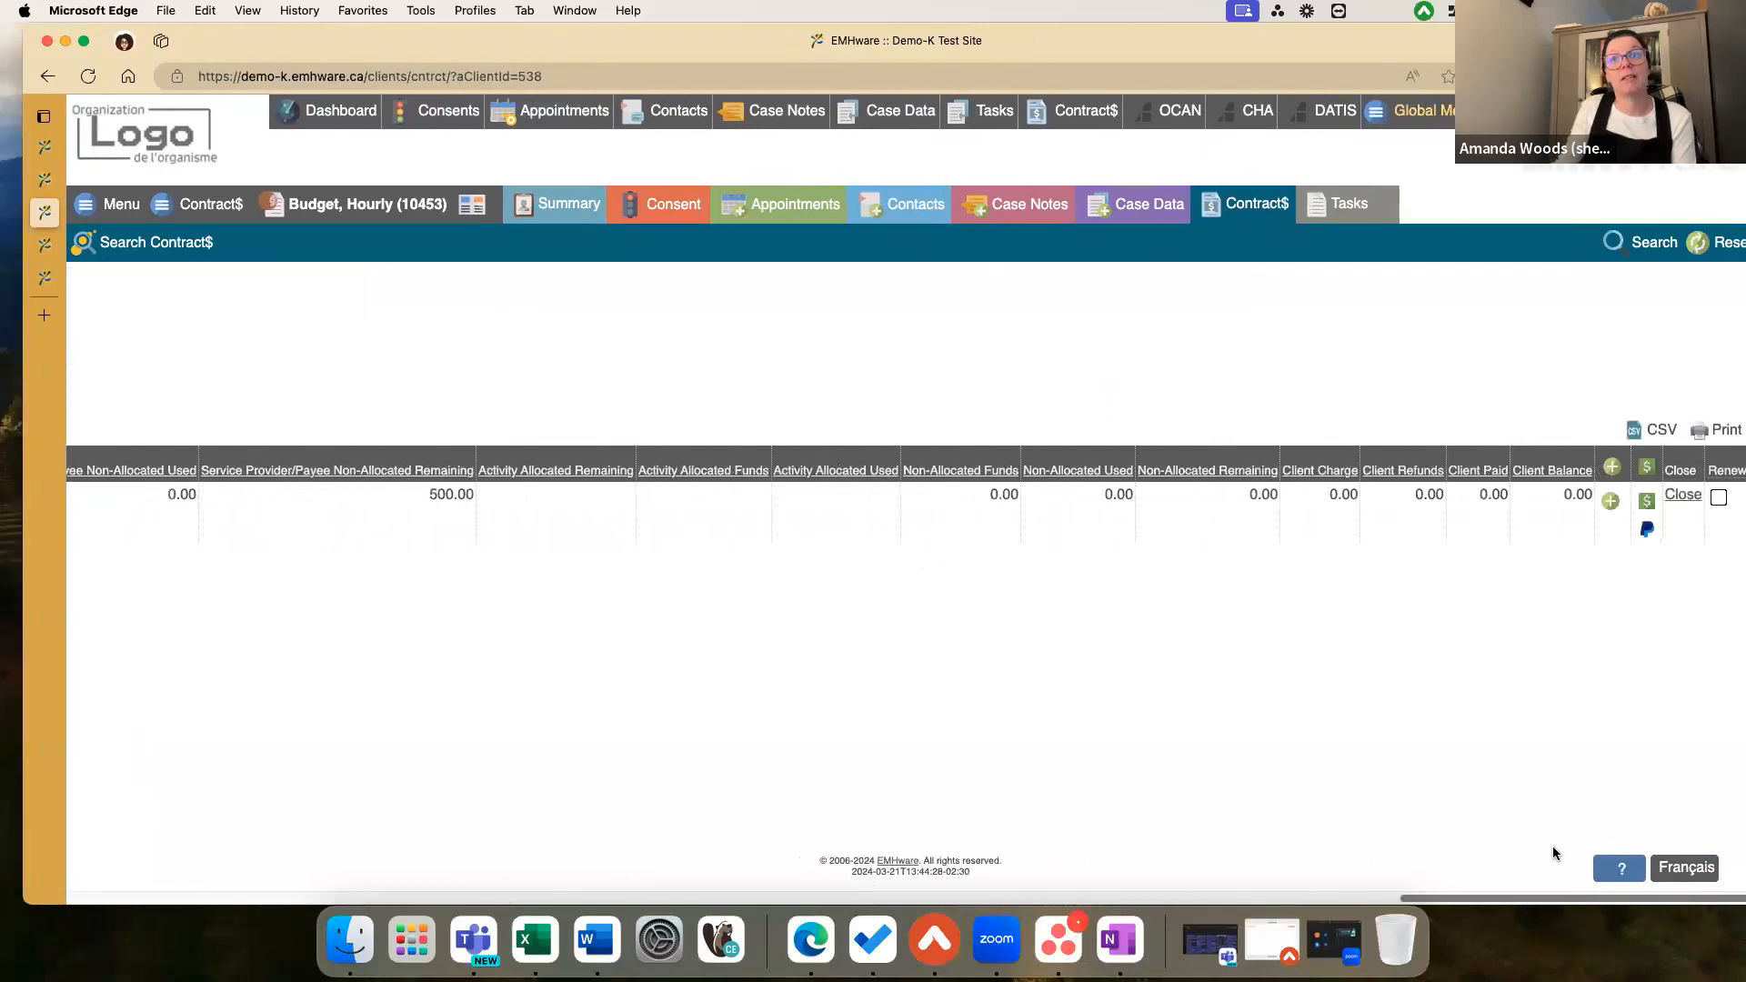
left_click_drag(1513, 907, 1680, 877)
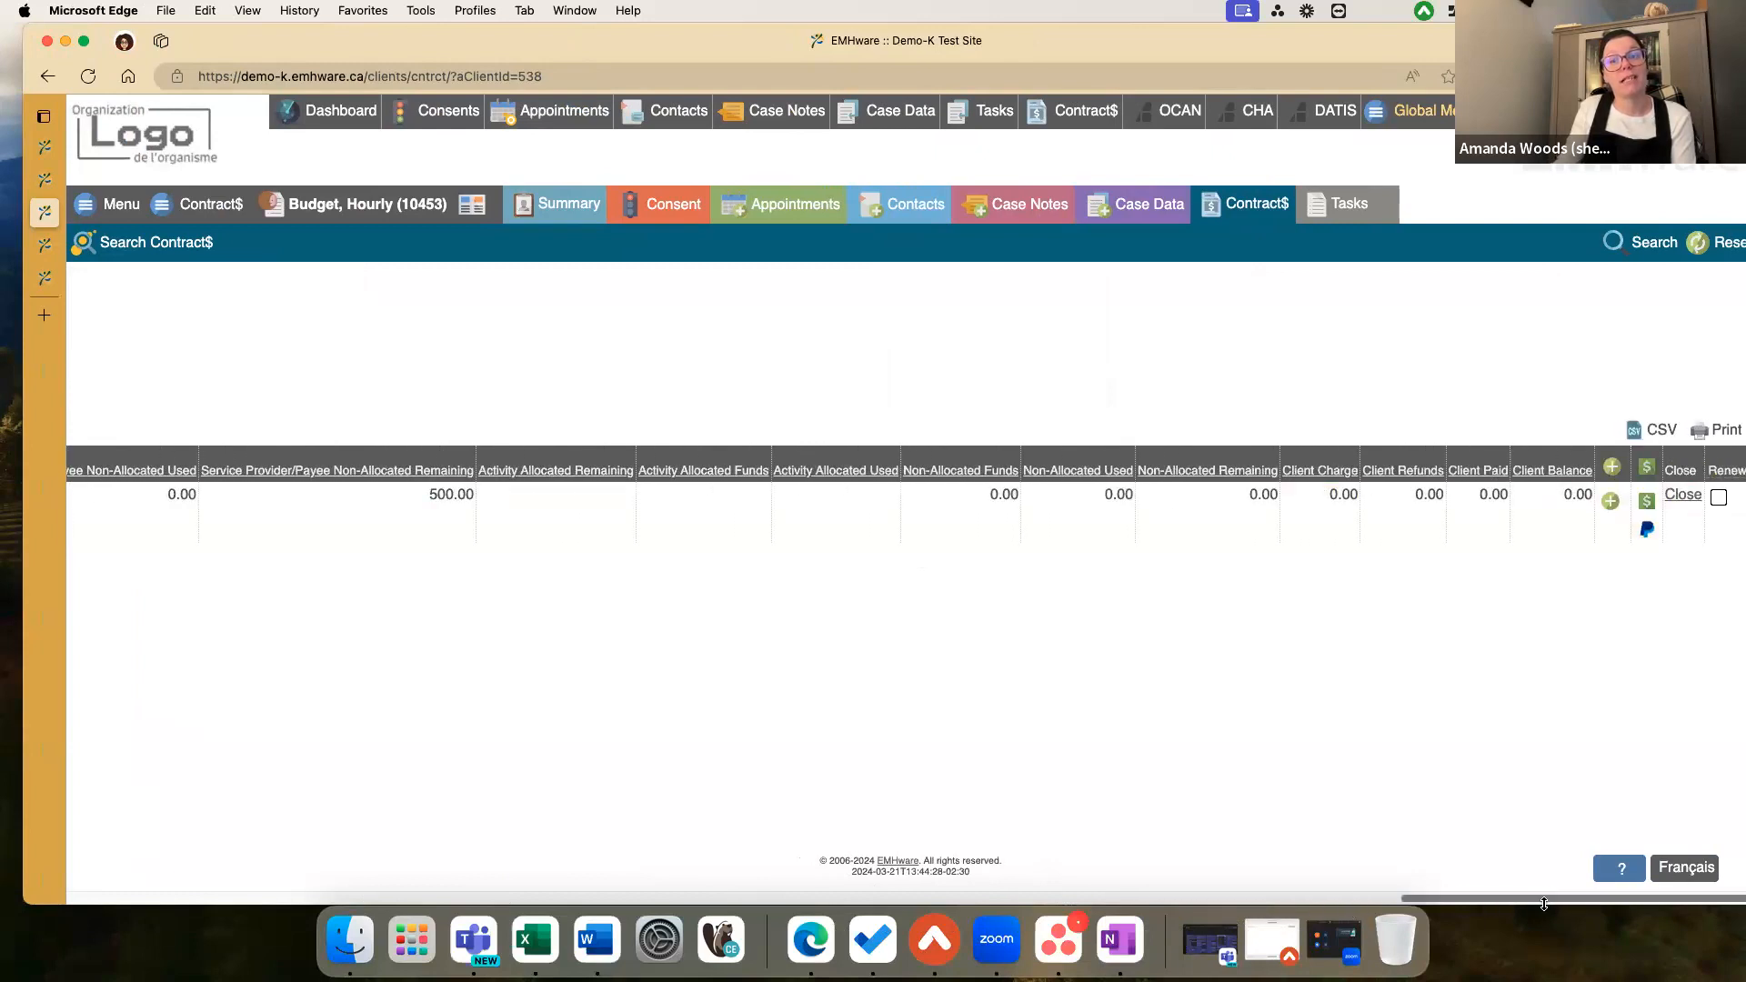
left_click_drag(1545, 903, 229, 900)
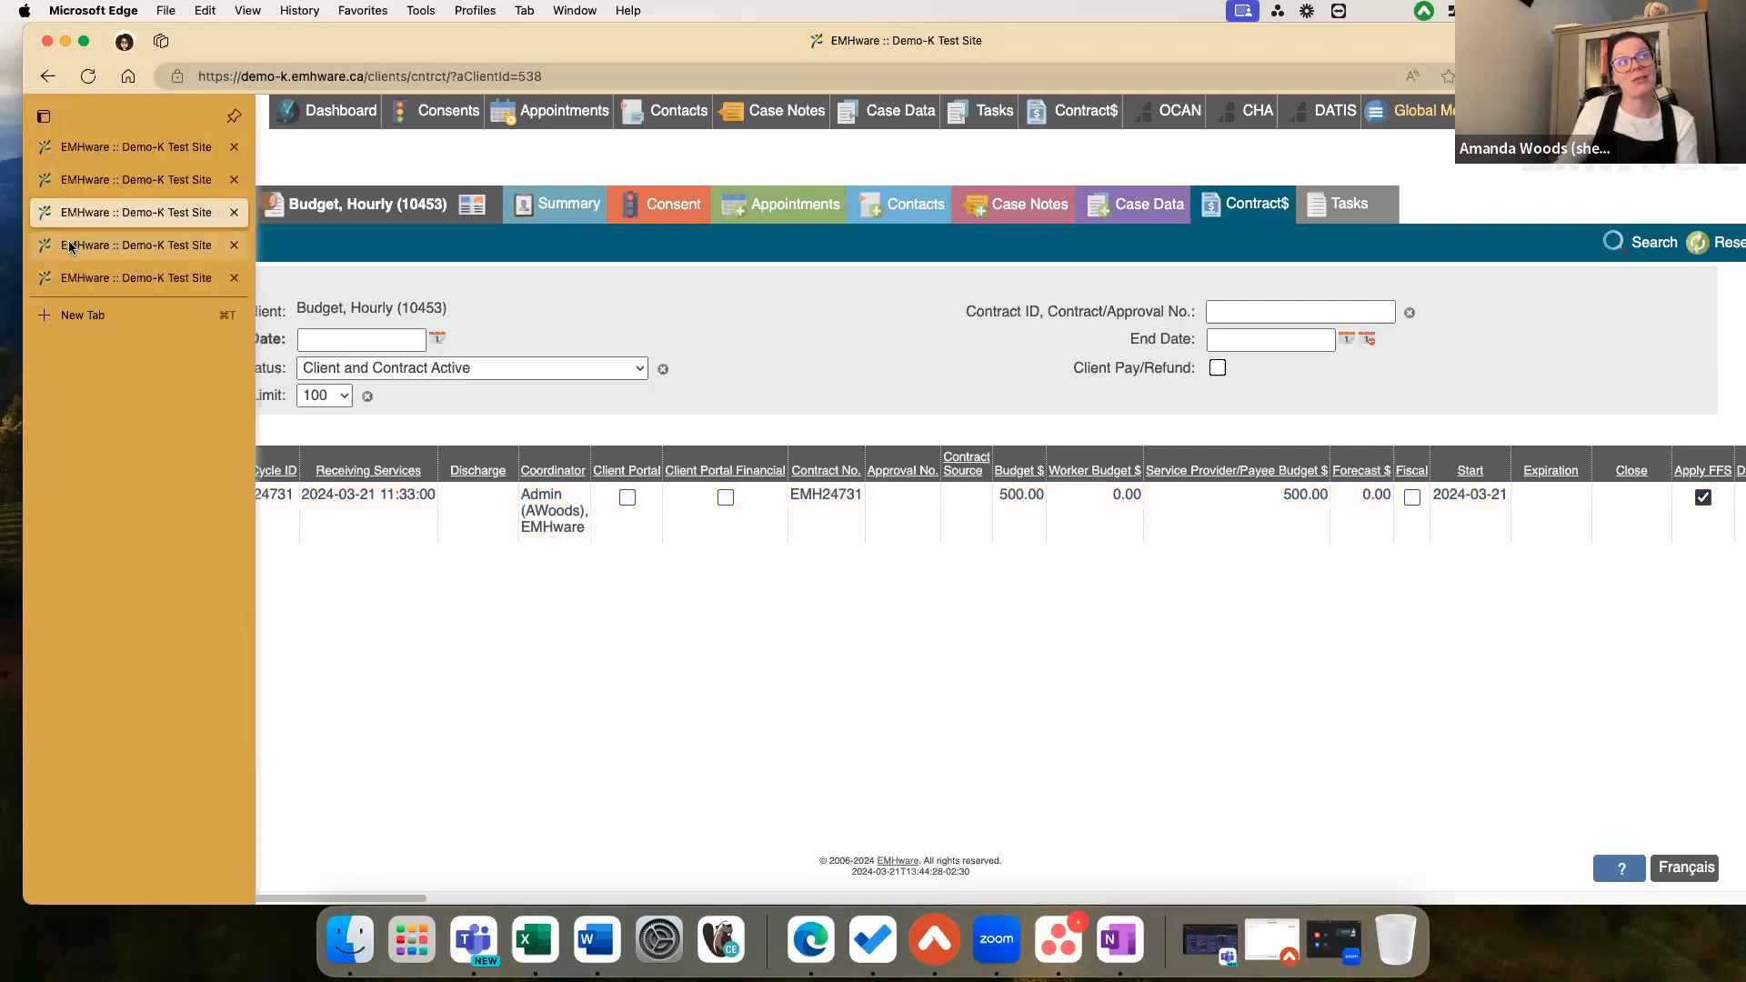
Step: Switch to the activity-rate client's program history and review the contract information section
left_click(64, 245)
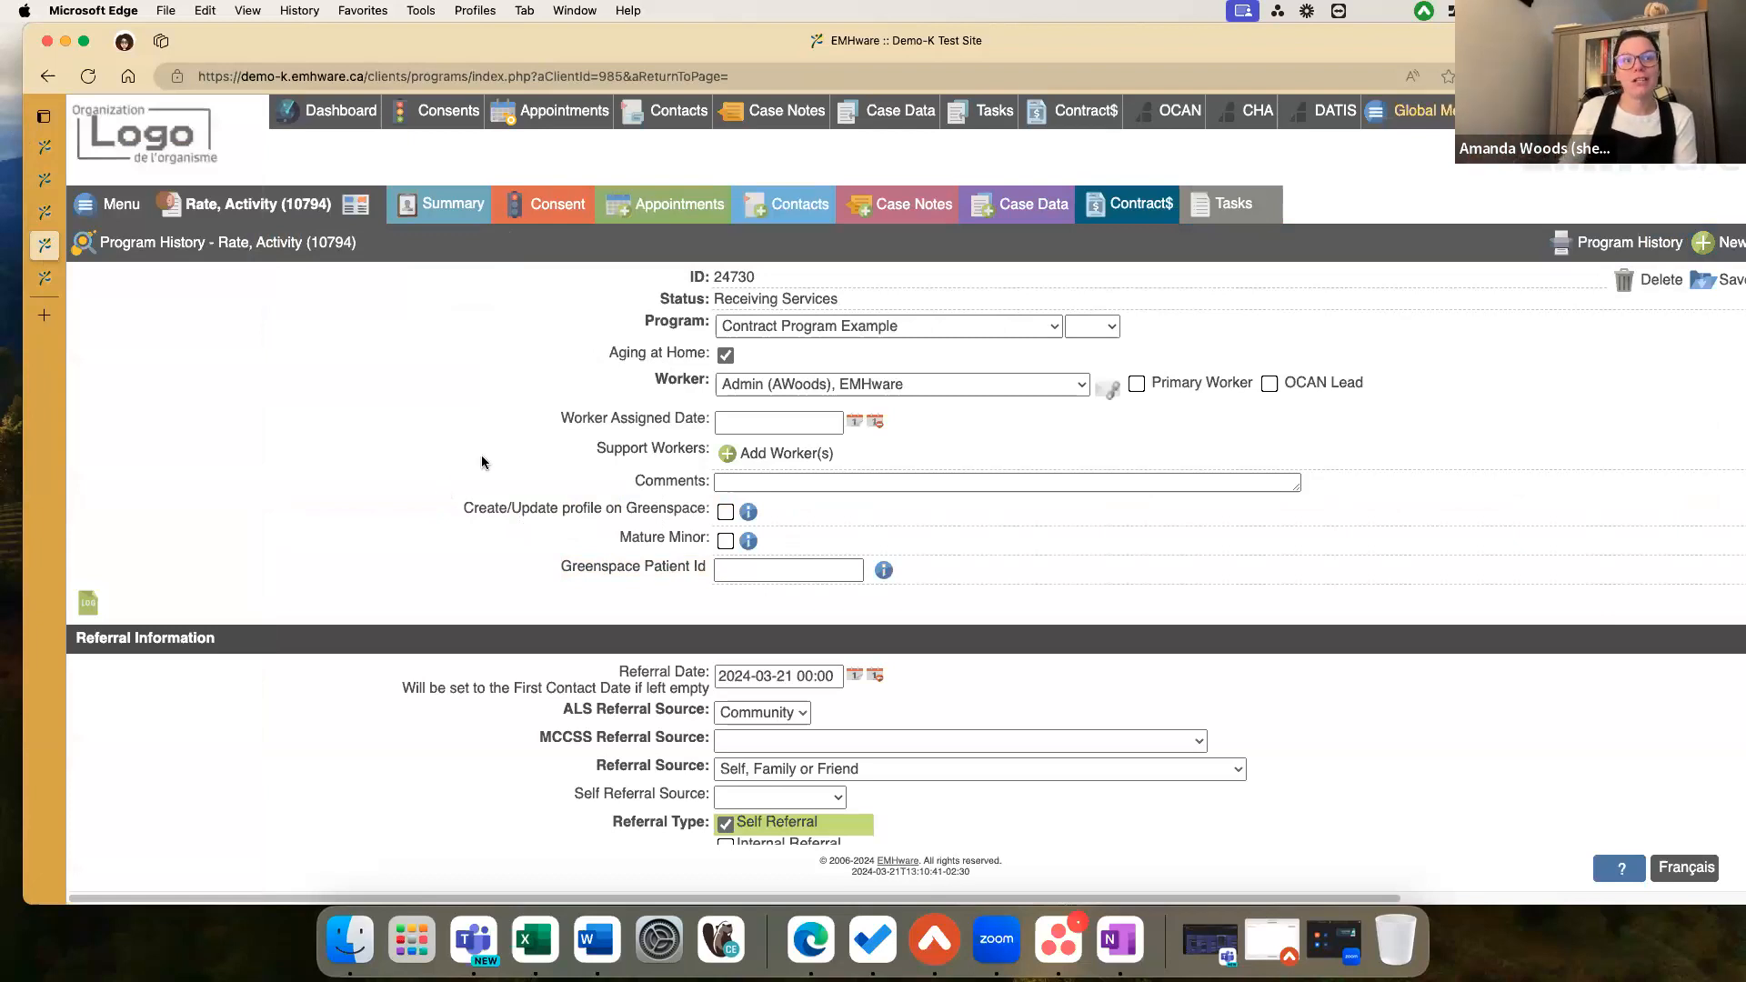
scroll(500, 491, "down", 10)
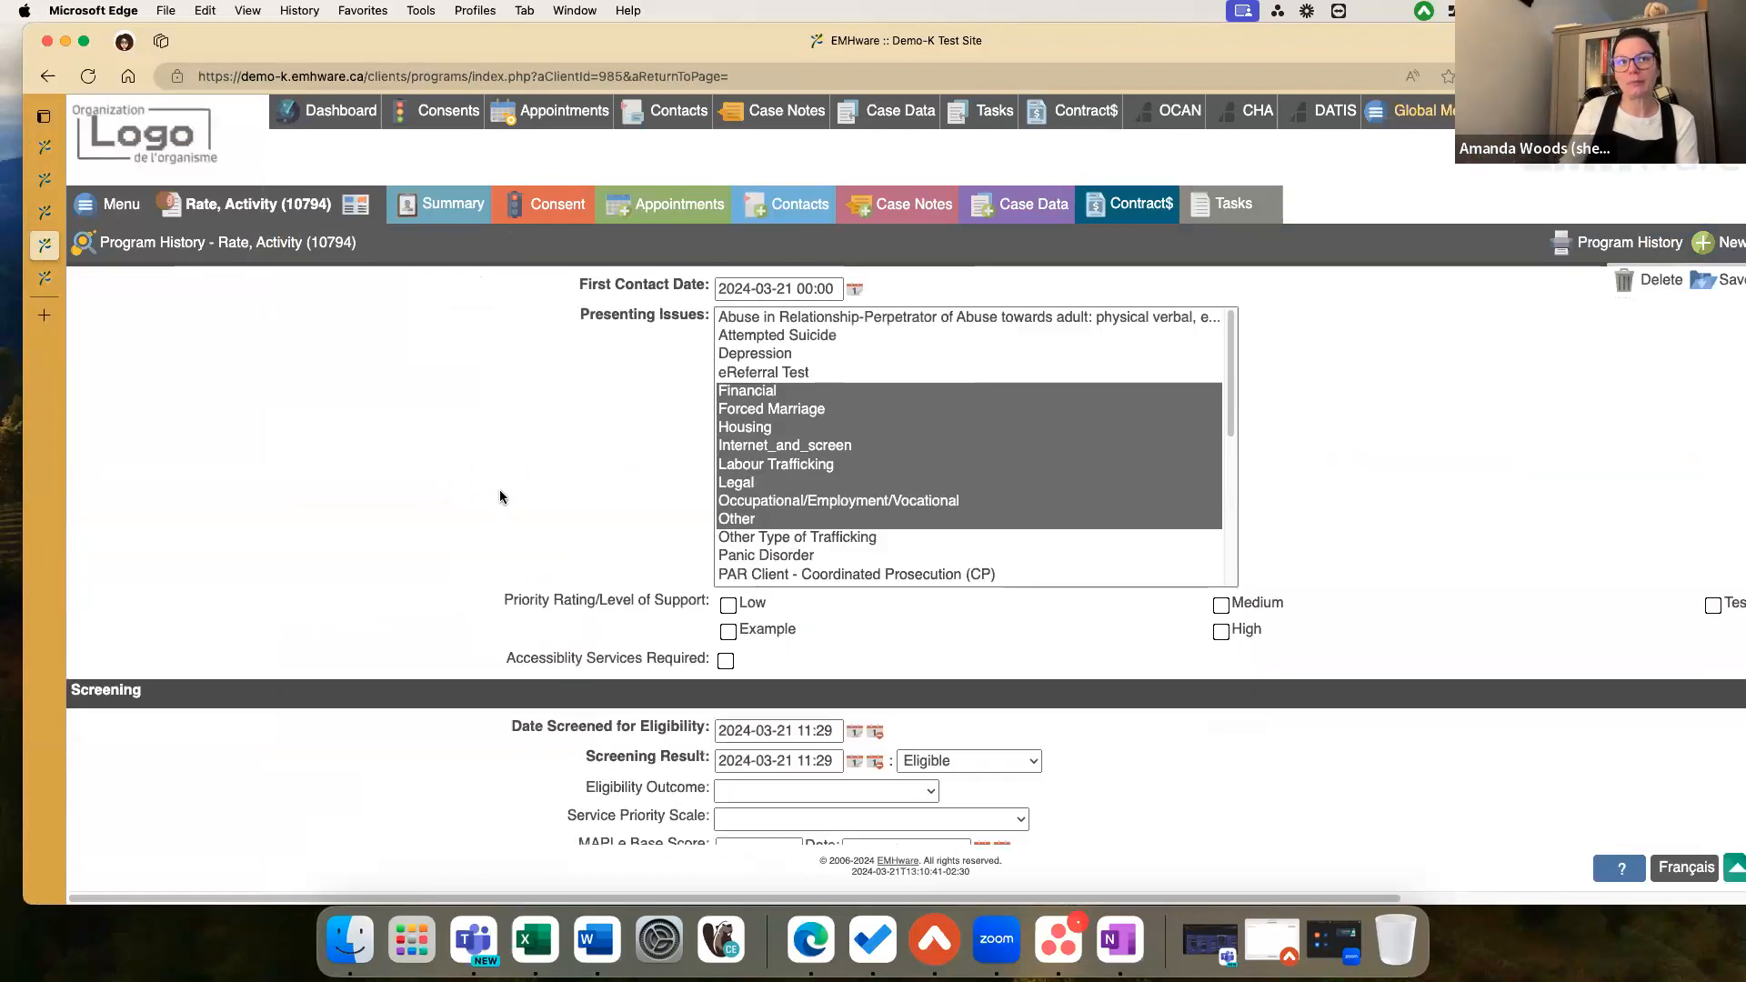
scroll(500, 496, "down", 5)
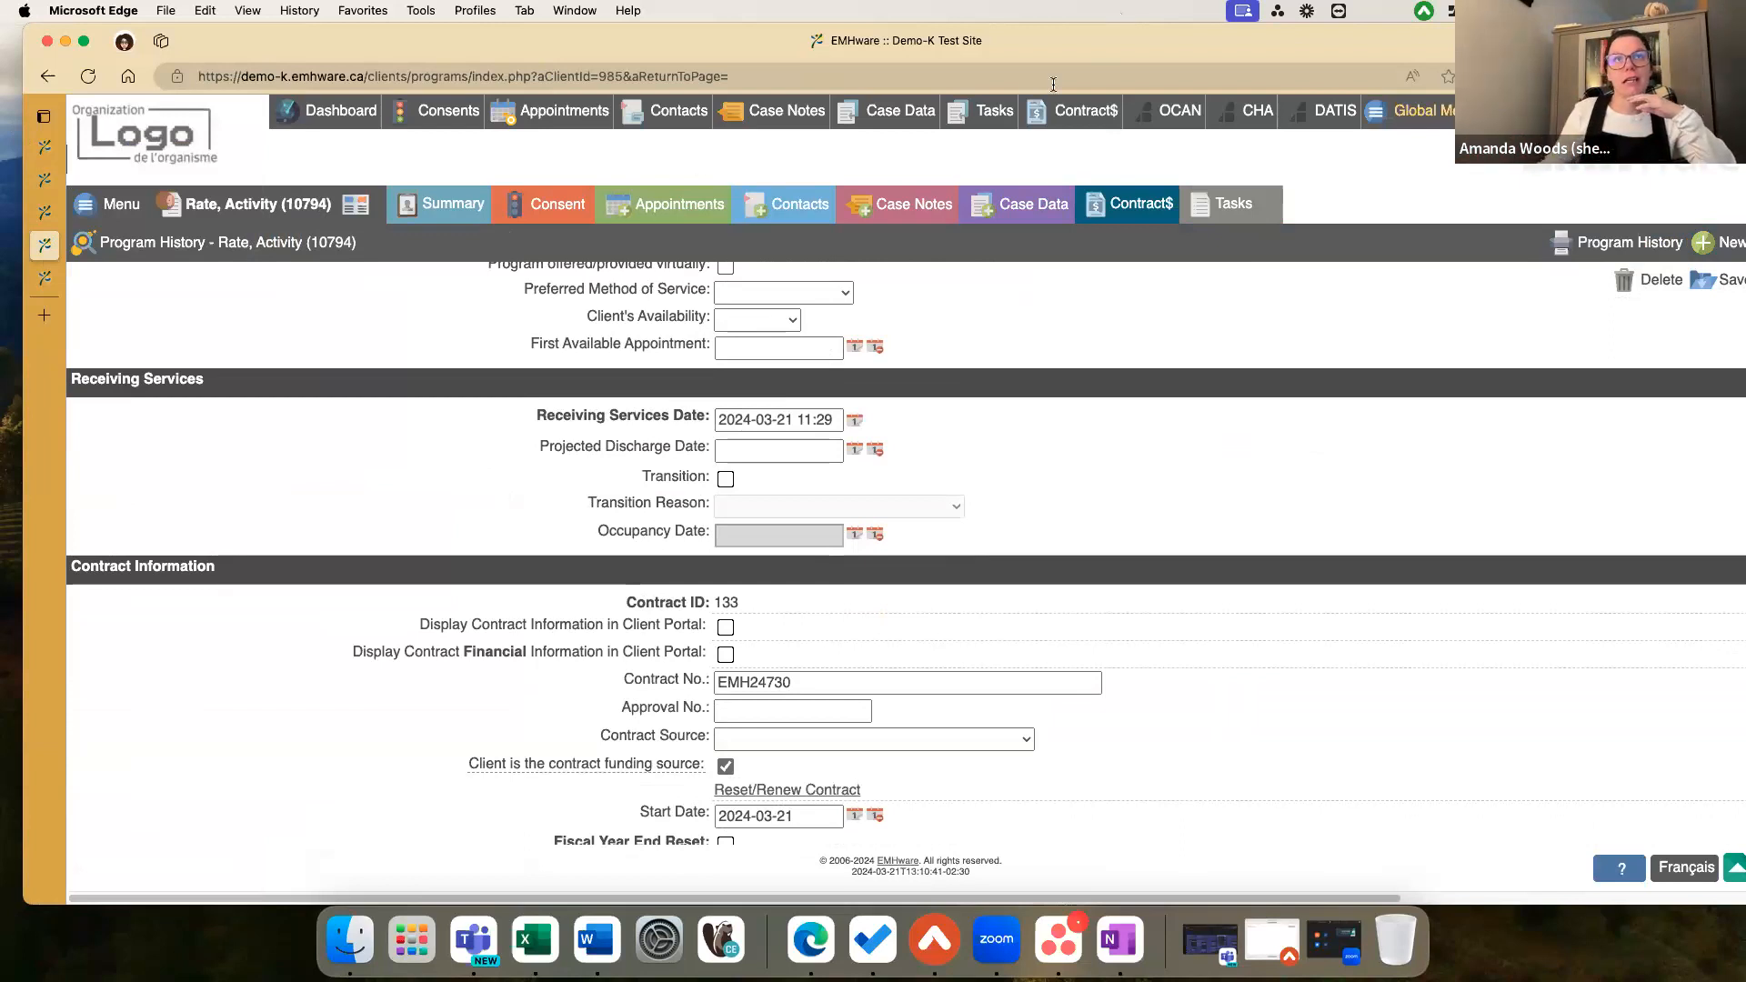
Step: Open the Contract$ Defaults administration page from the general contracts area and look through its system settings
left_click(1076, 113)
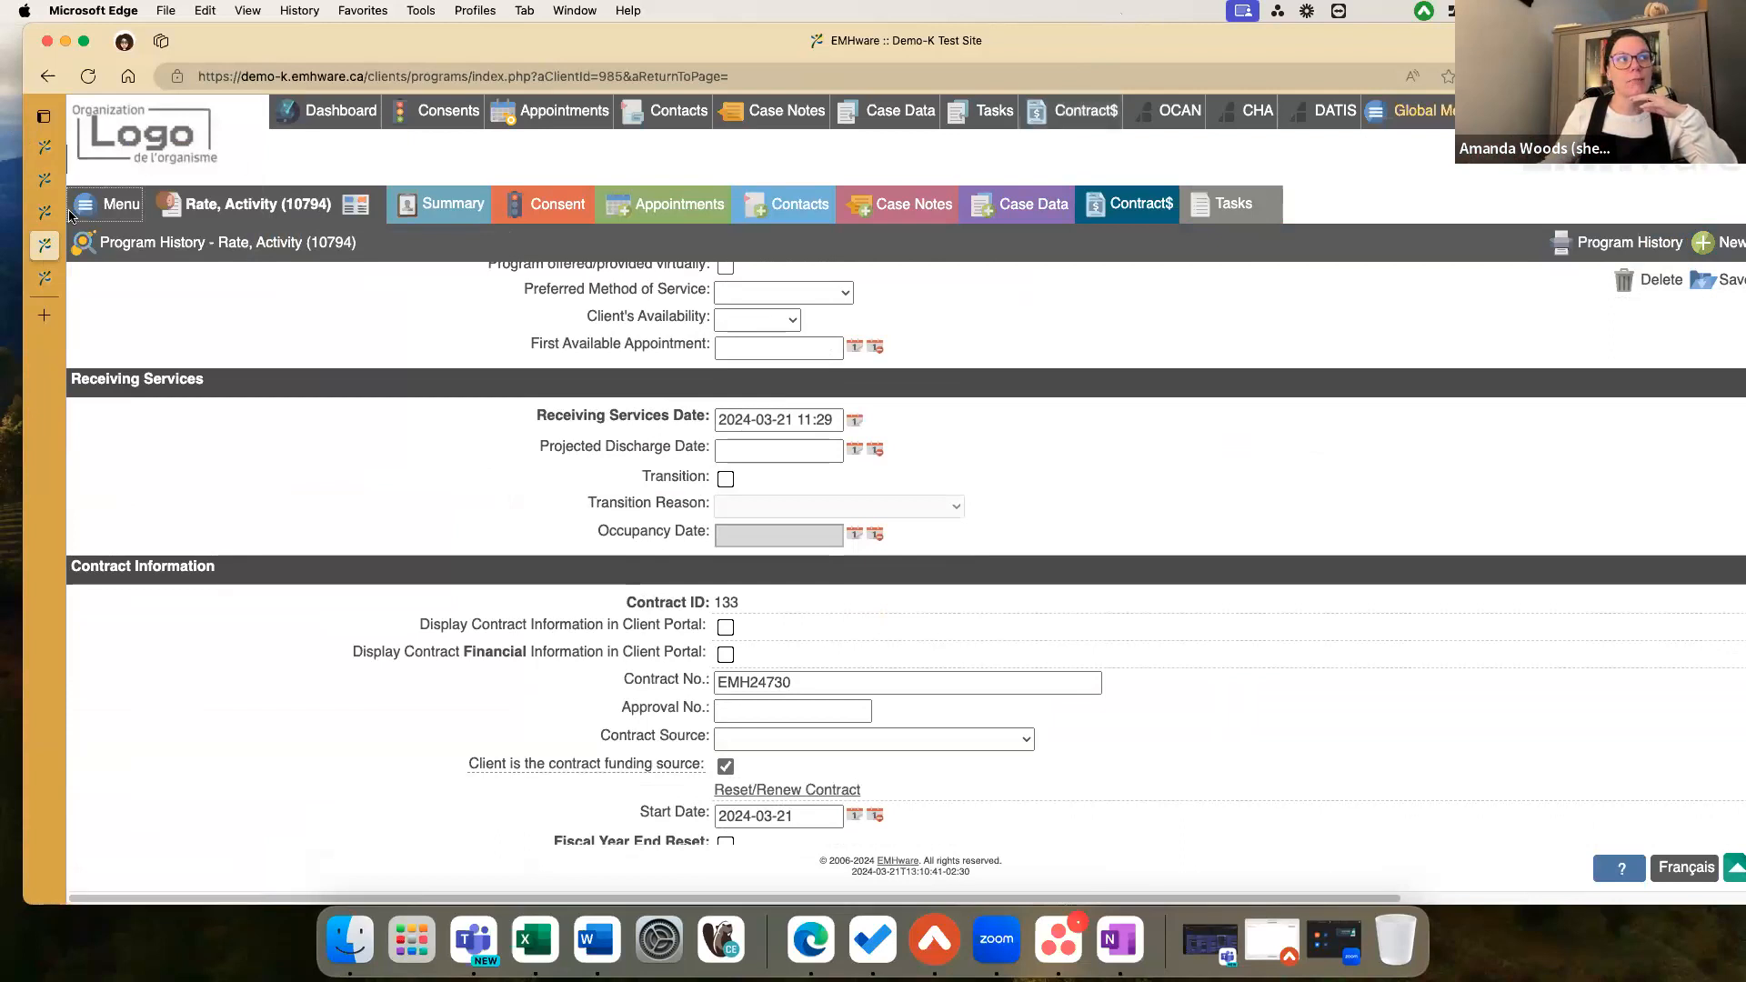
left_click(1084, 112)
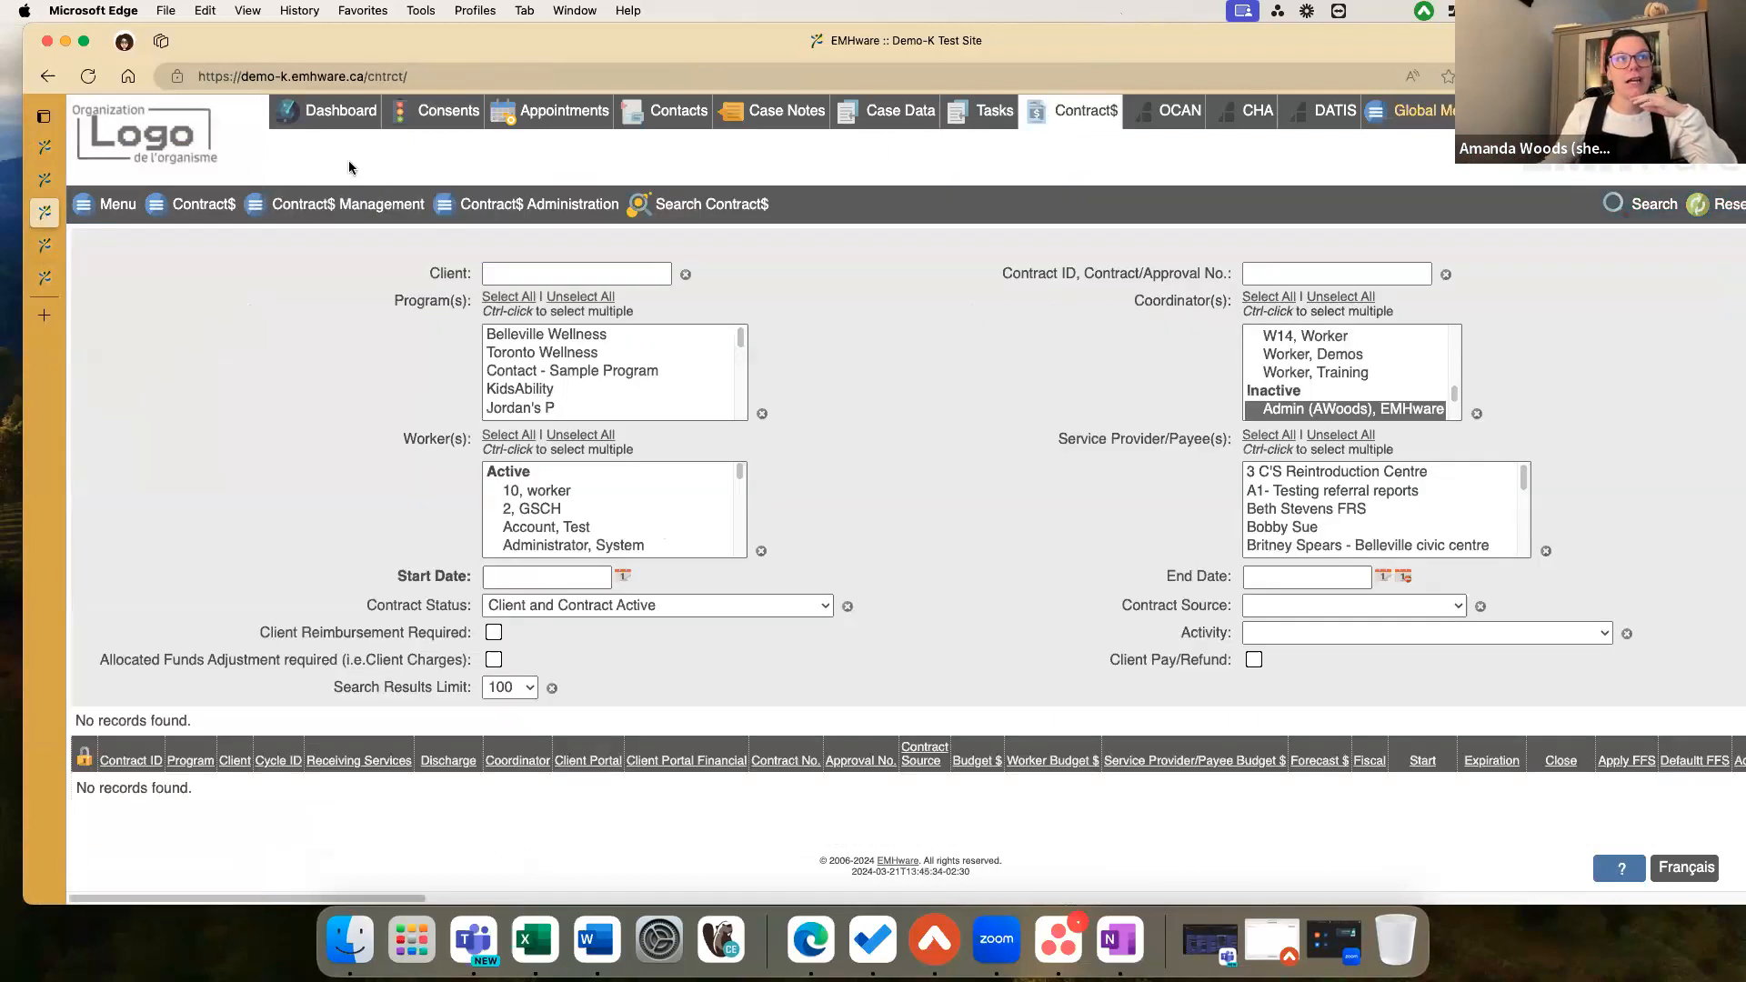
left_click(473, 205)
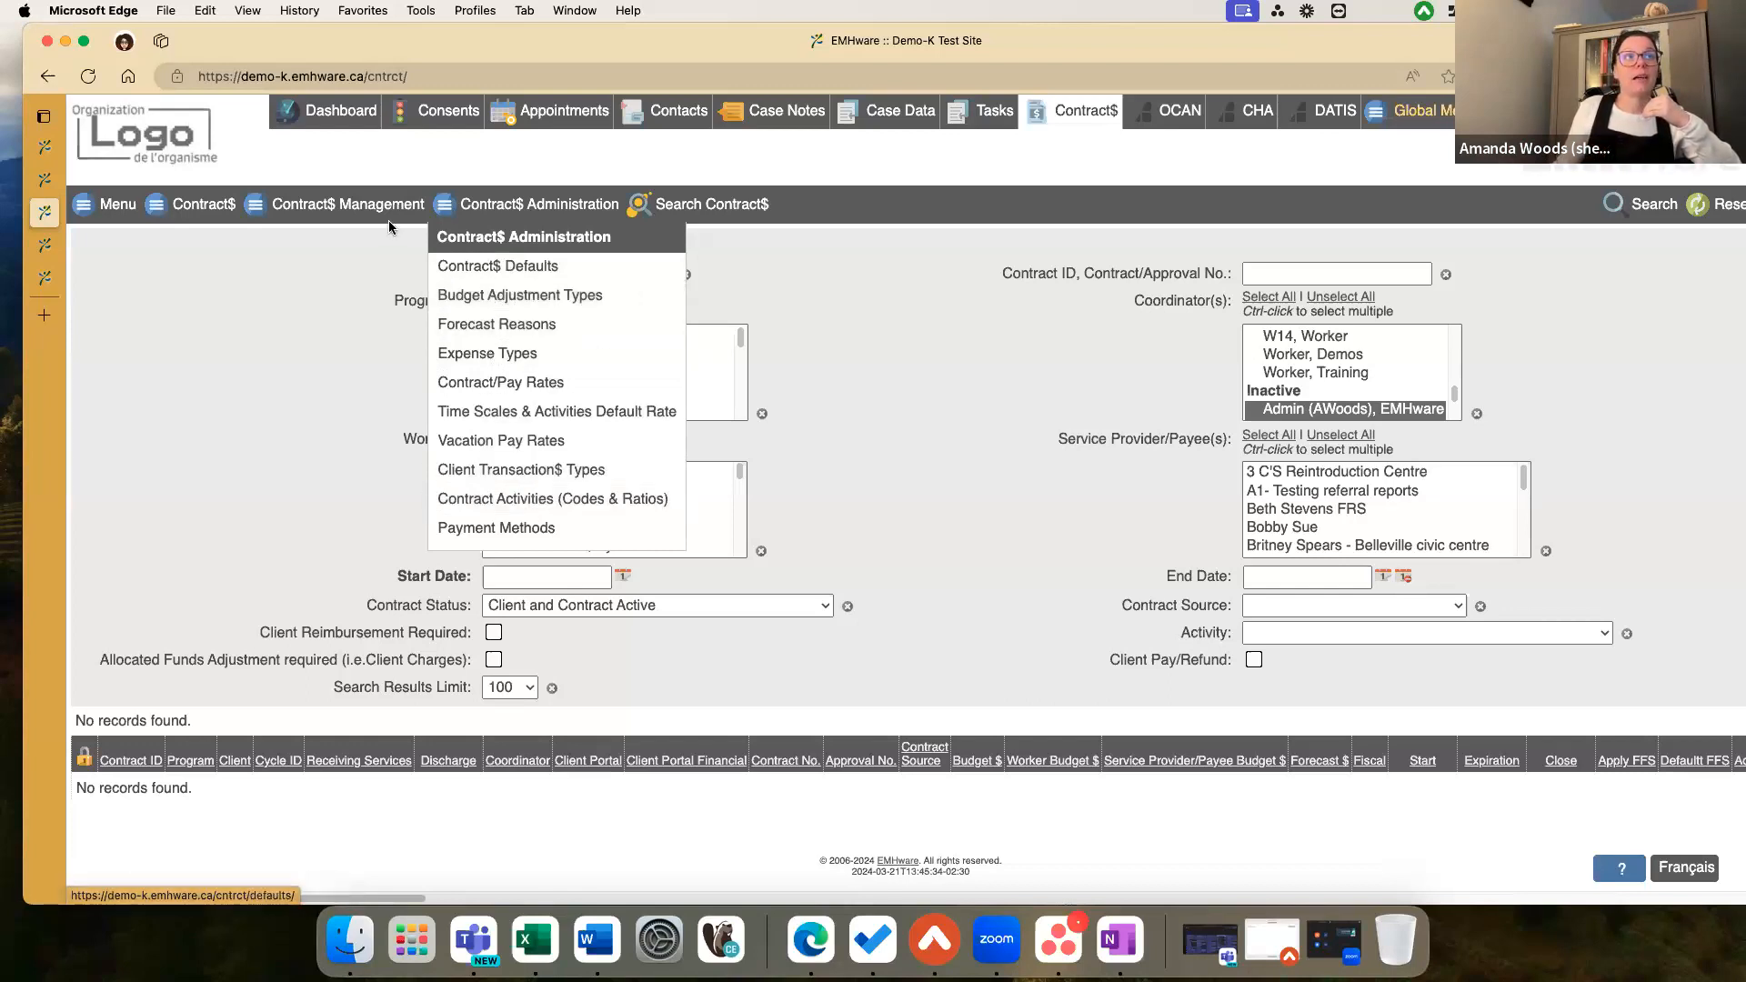
left_click(505, 267)
scroll(452, 364, "down", 10)
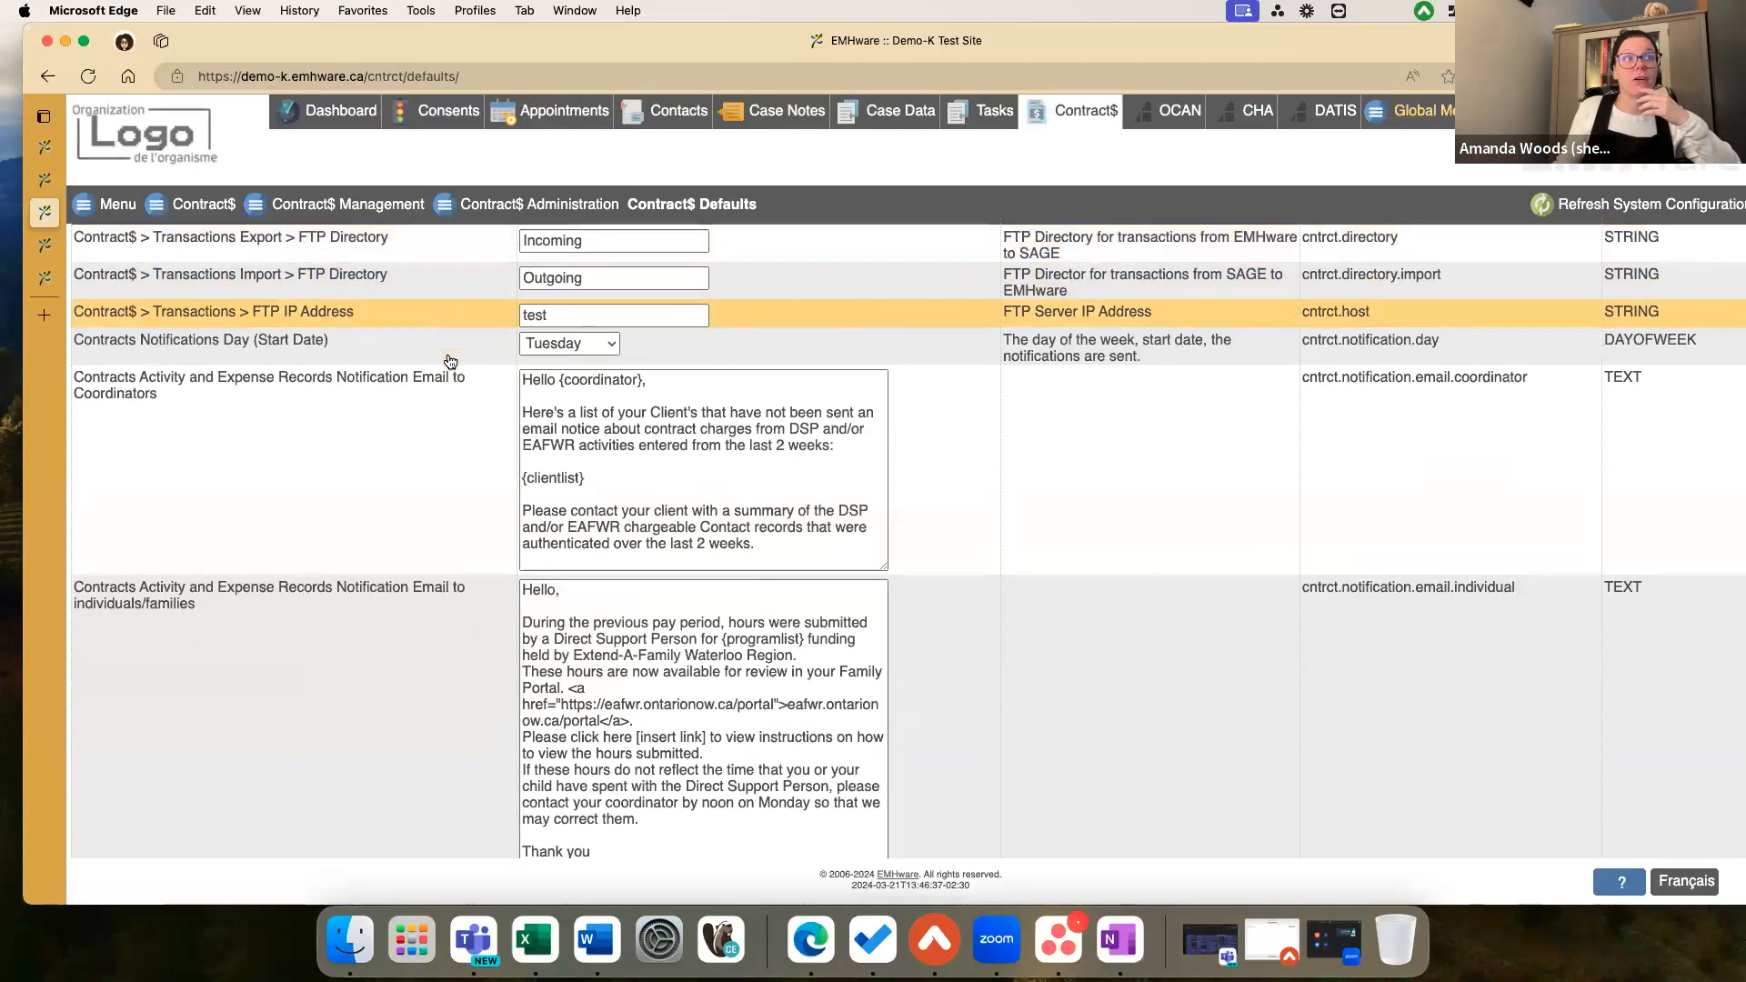
scroll(446, 355, "up", 8)
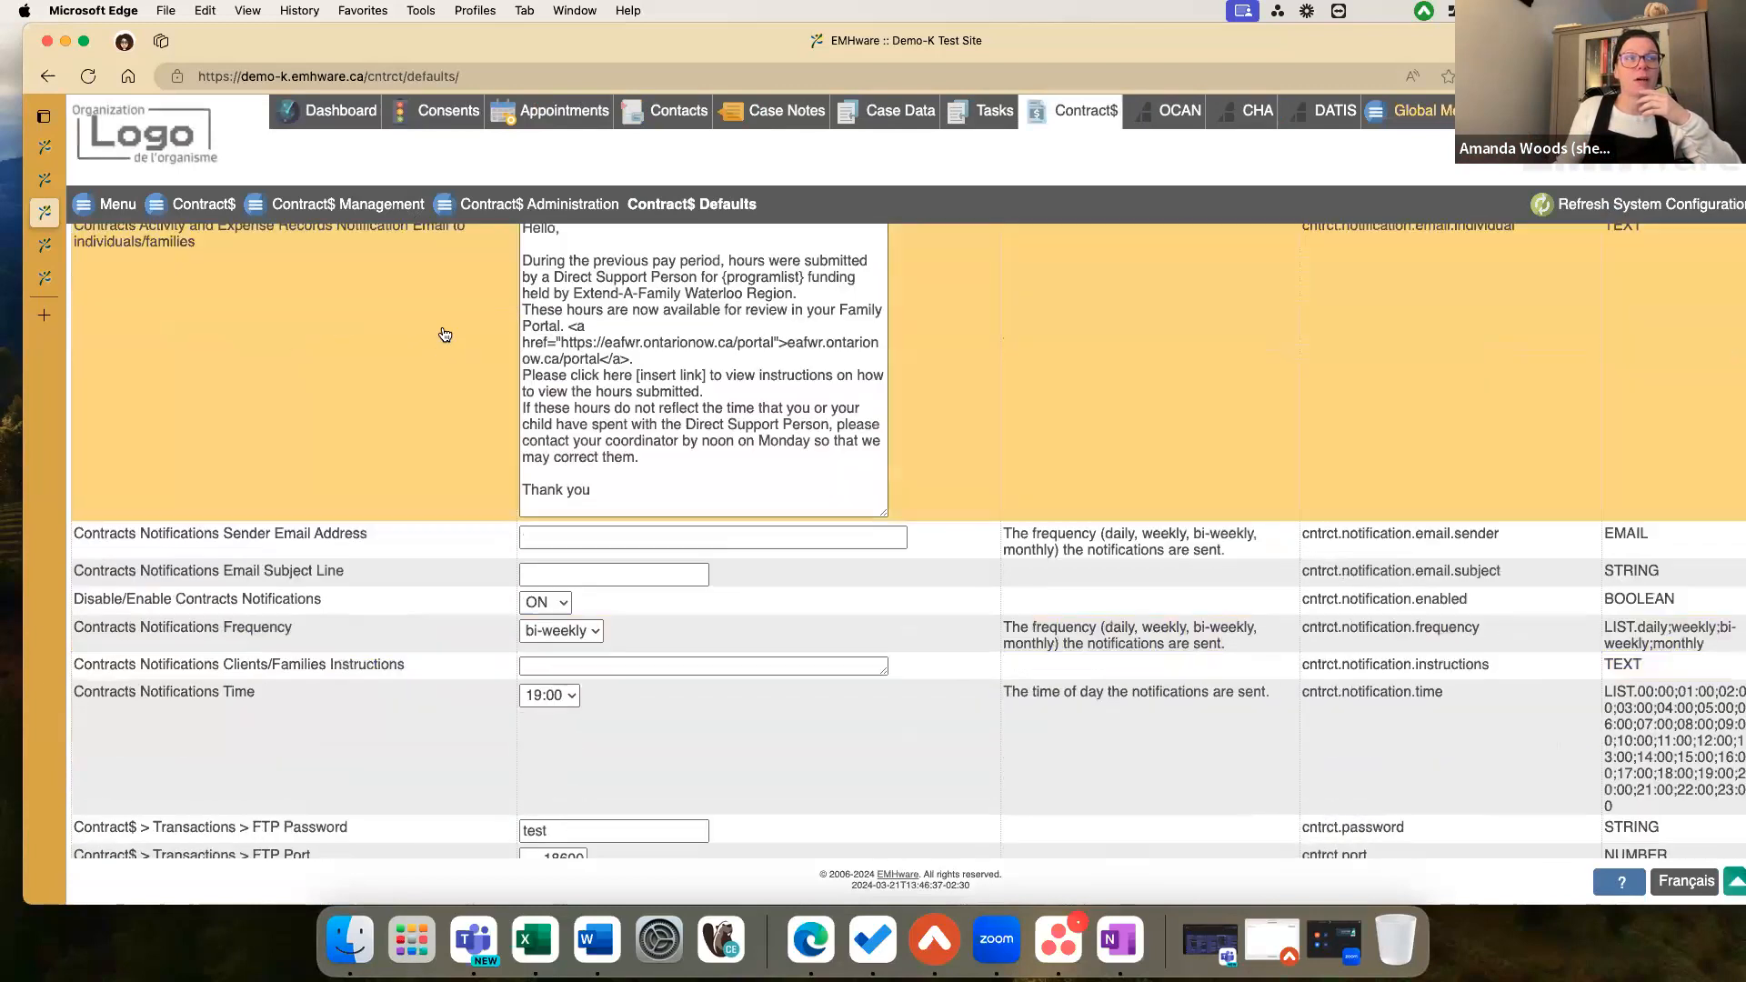
Step: Return to the activity-rate client's program history and set the contract rate unit to Rate by Activity Only
left_click(44, 245)
scroll(537, 385, "down", 1)
scroll(536, 384, "down", 5)
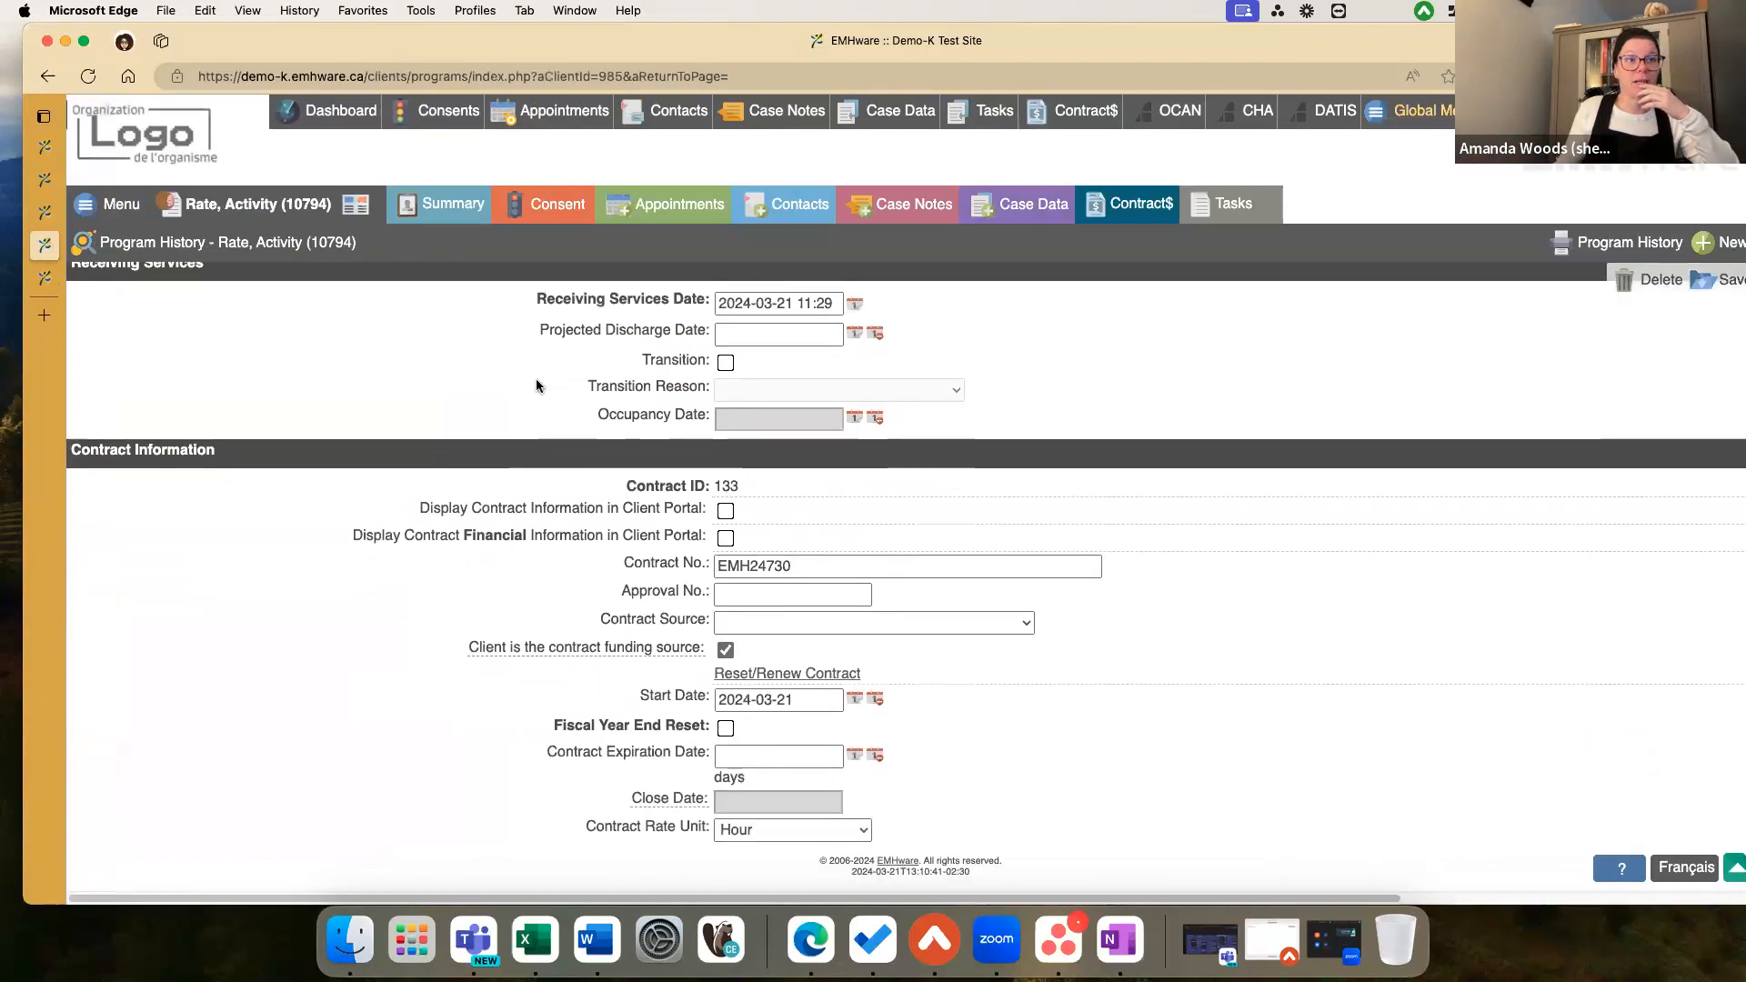
scroll(536, 384, "down", 2)
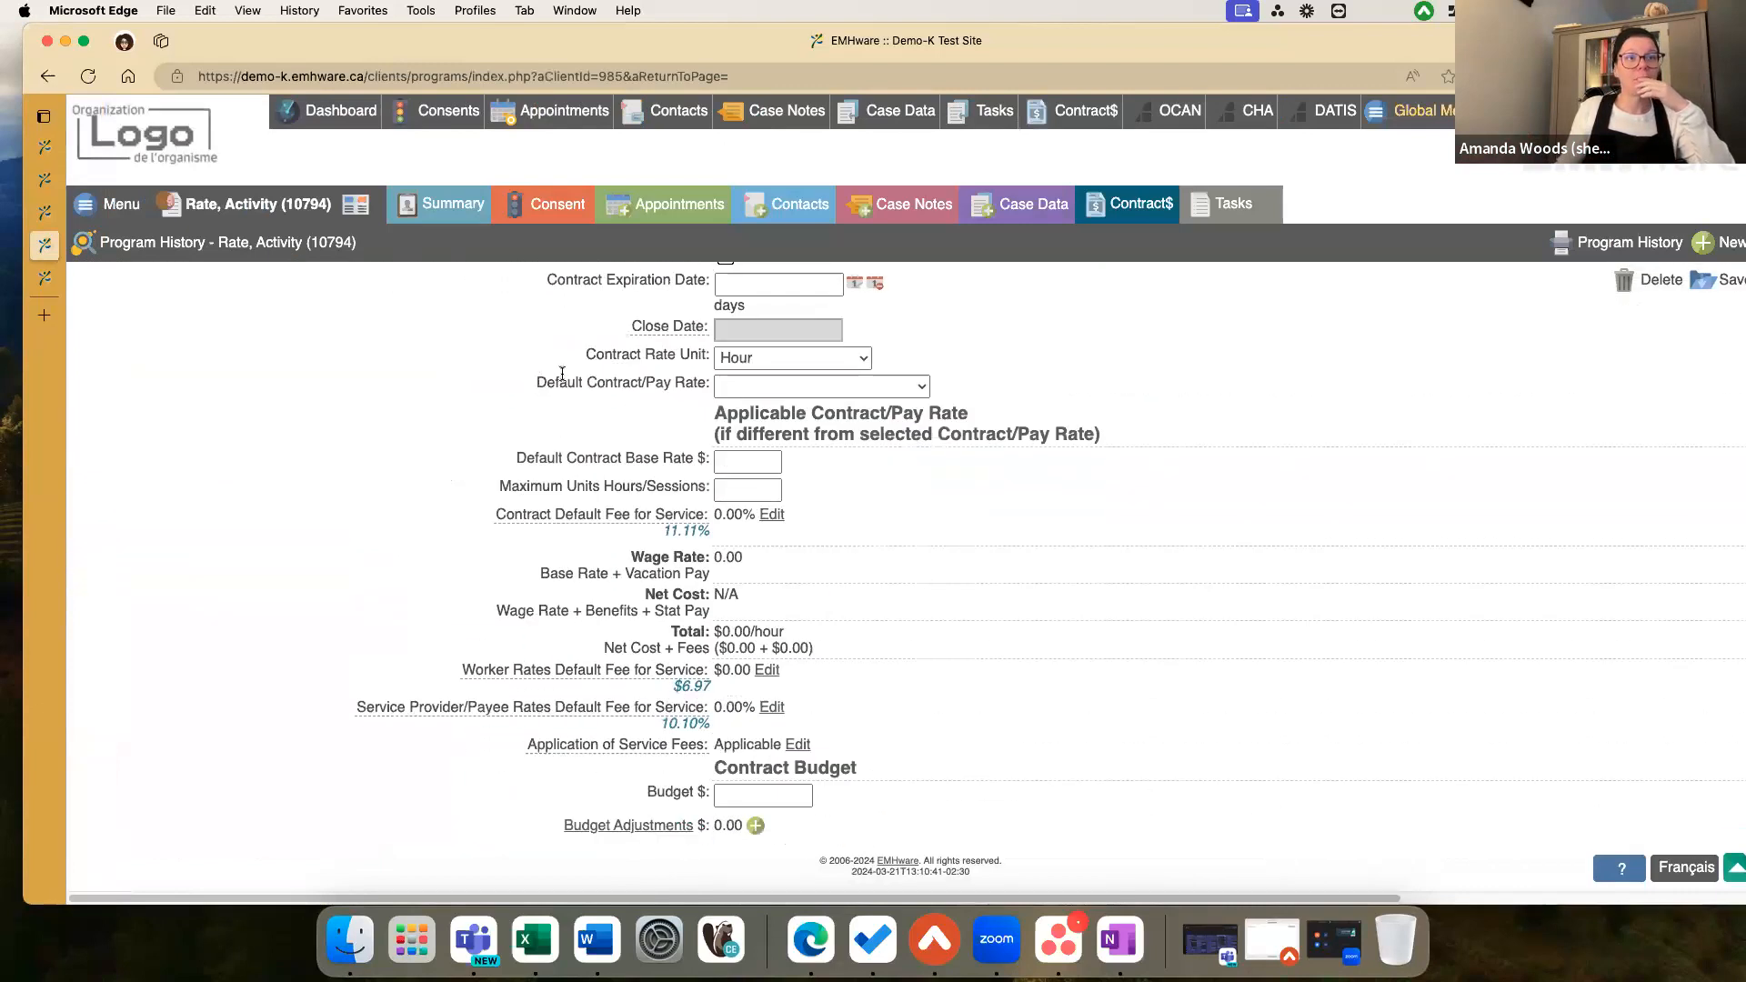
left_click(793, 360)
left_click(429, 419)
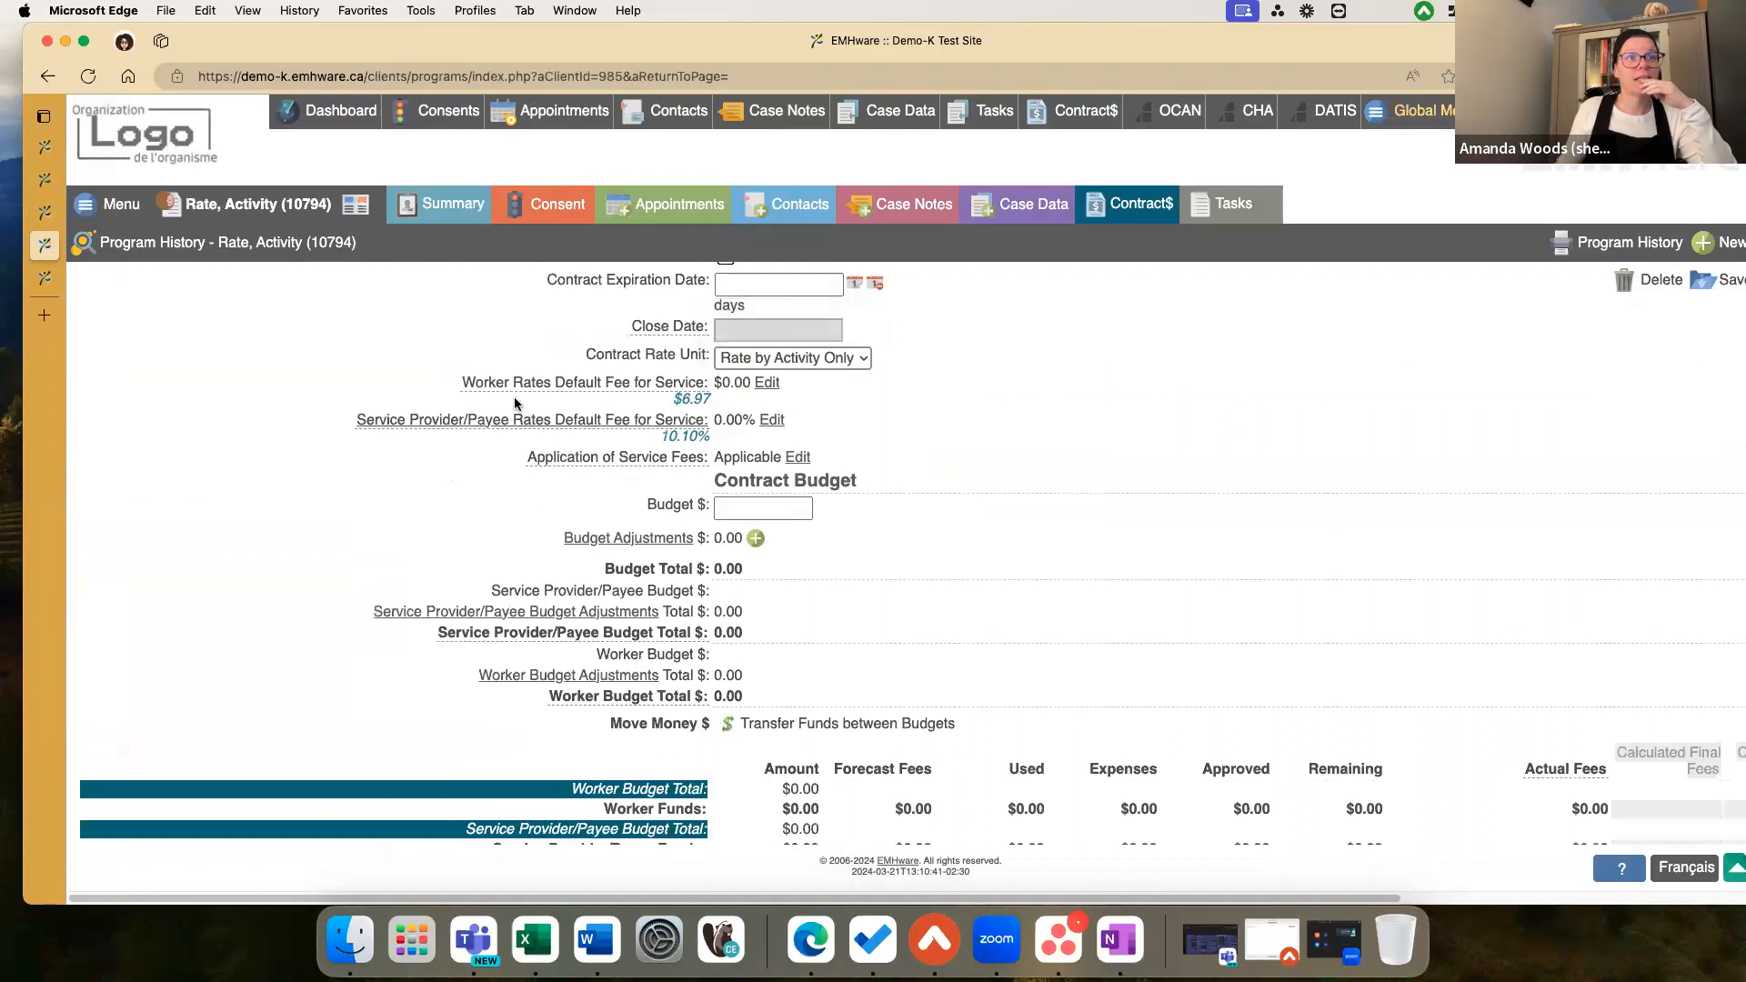
Step: Review the Activity Rate List for Anger Therapy and Assessment, and select the Anger Therapy base rate
scroll(469, 393, "down", 7)
scroll(470, 393, "down", 6)
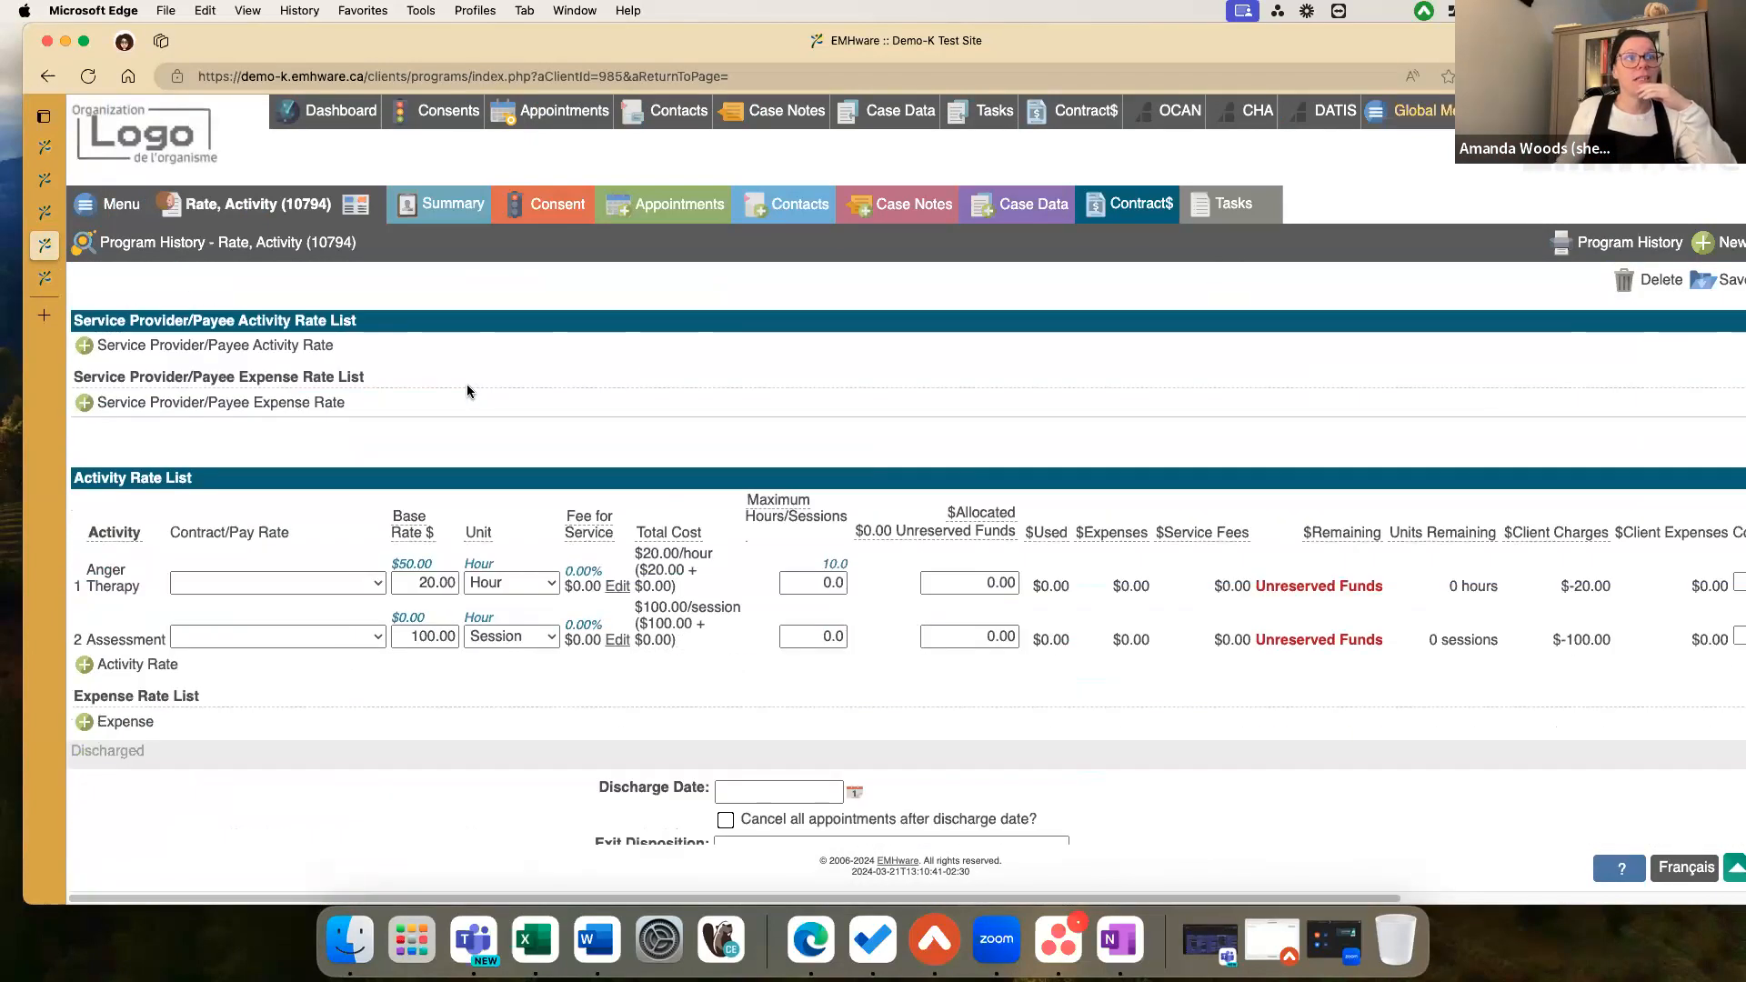
scroll(468, 391, "down", 1)
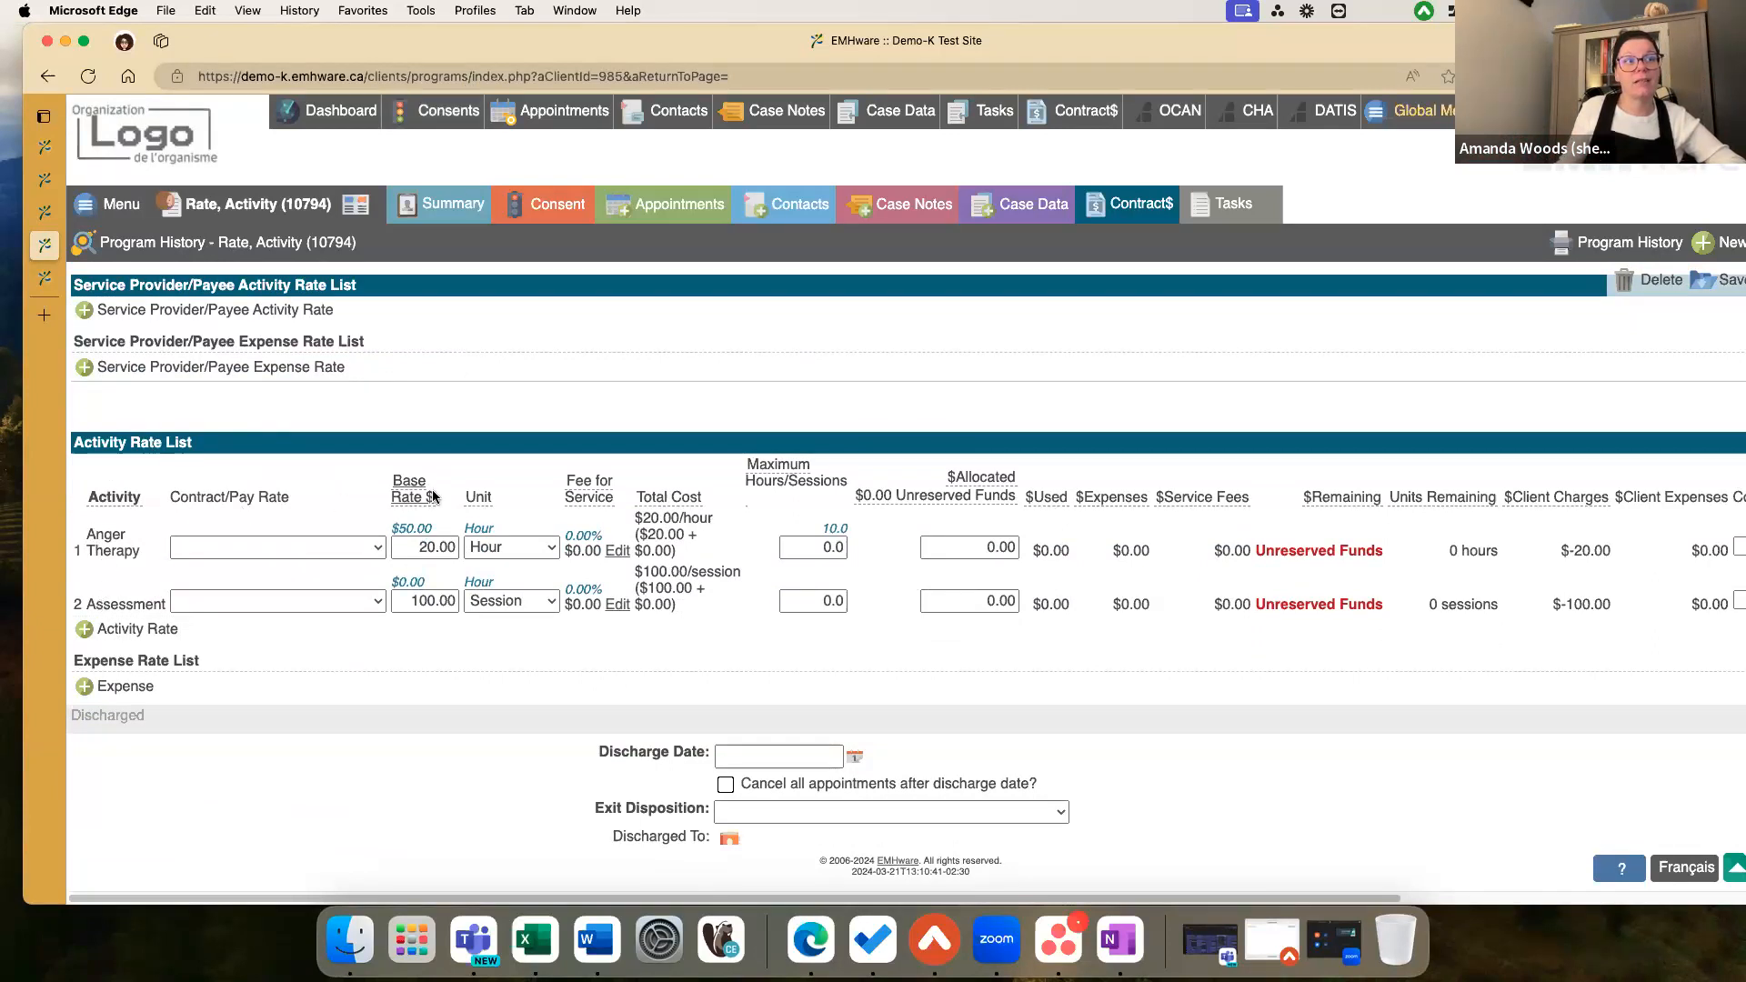
left_click(414, 548)
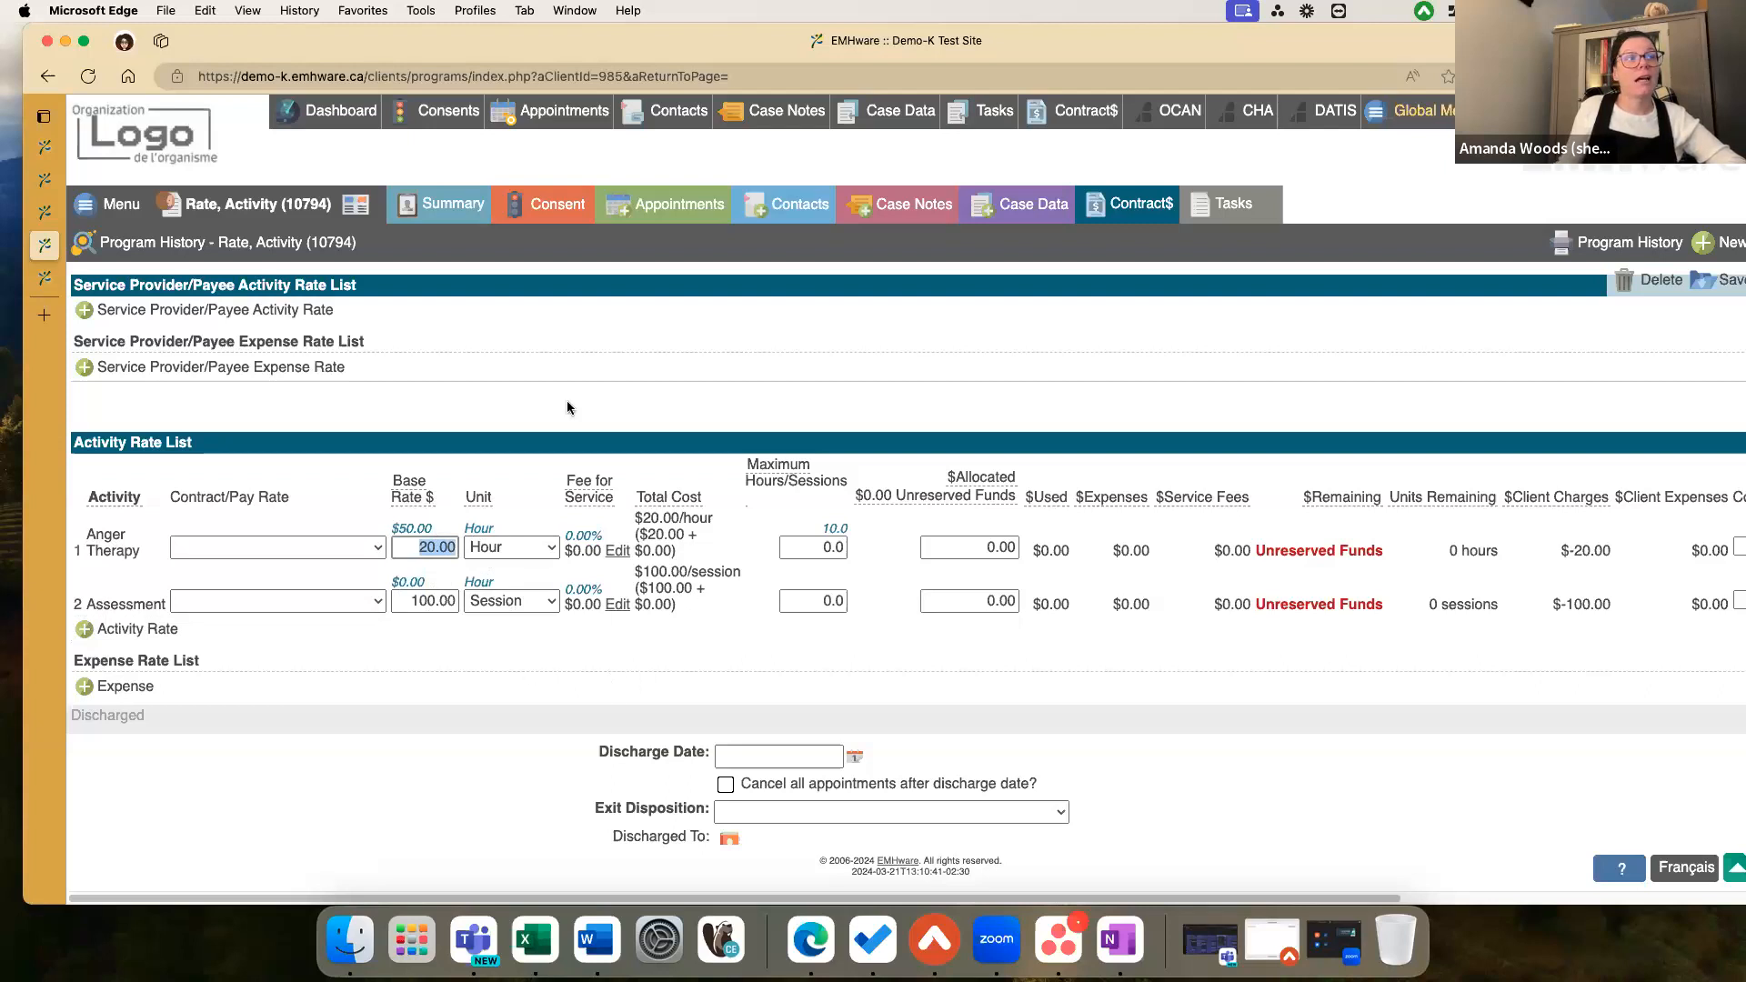
Step: Leave the program history without saving and open the client's 2024-03-21 Anger Therapy and Assessment contact
left_click(806, 205)
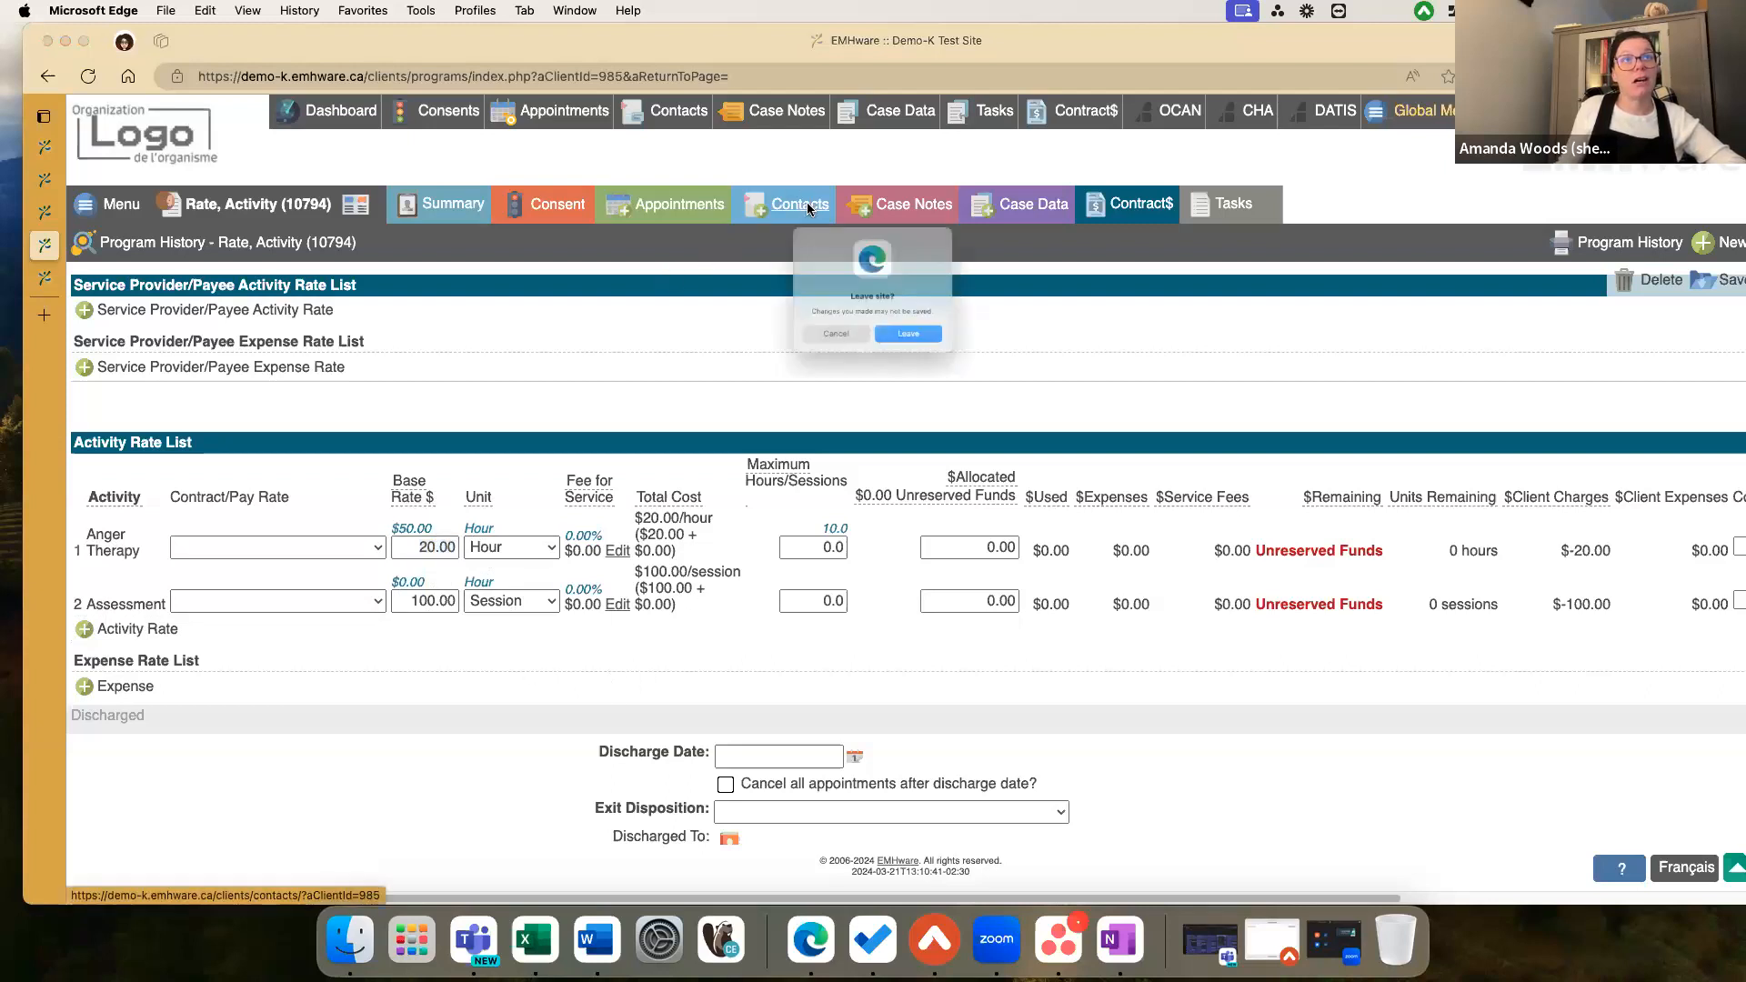
left_click(922, 355)
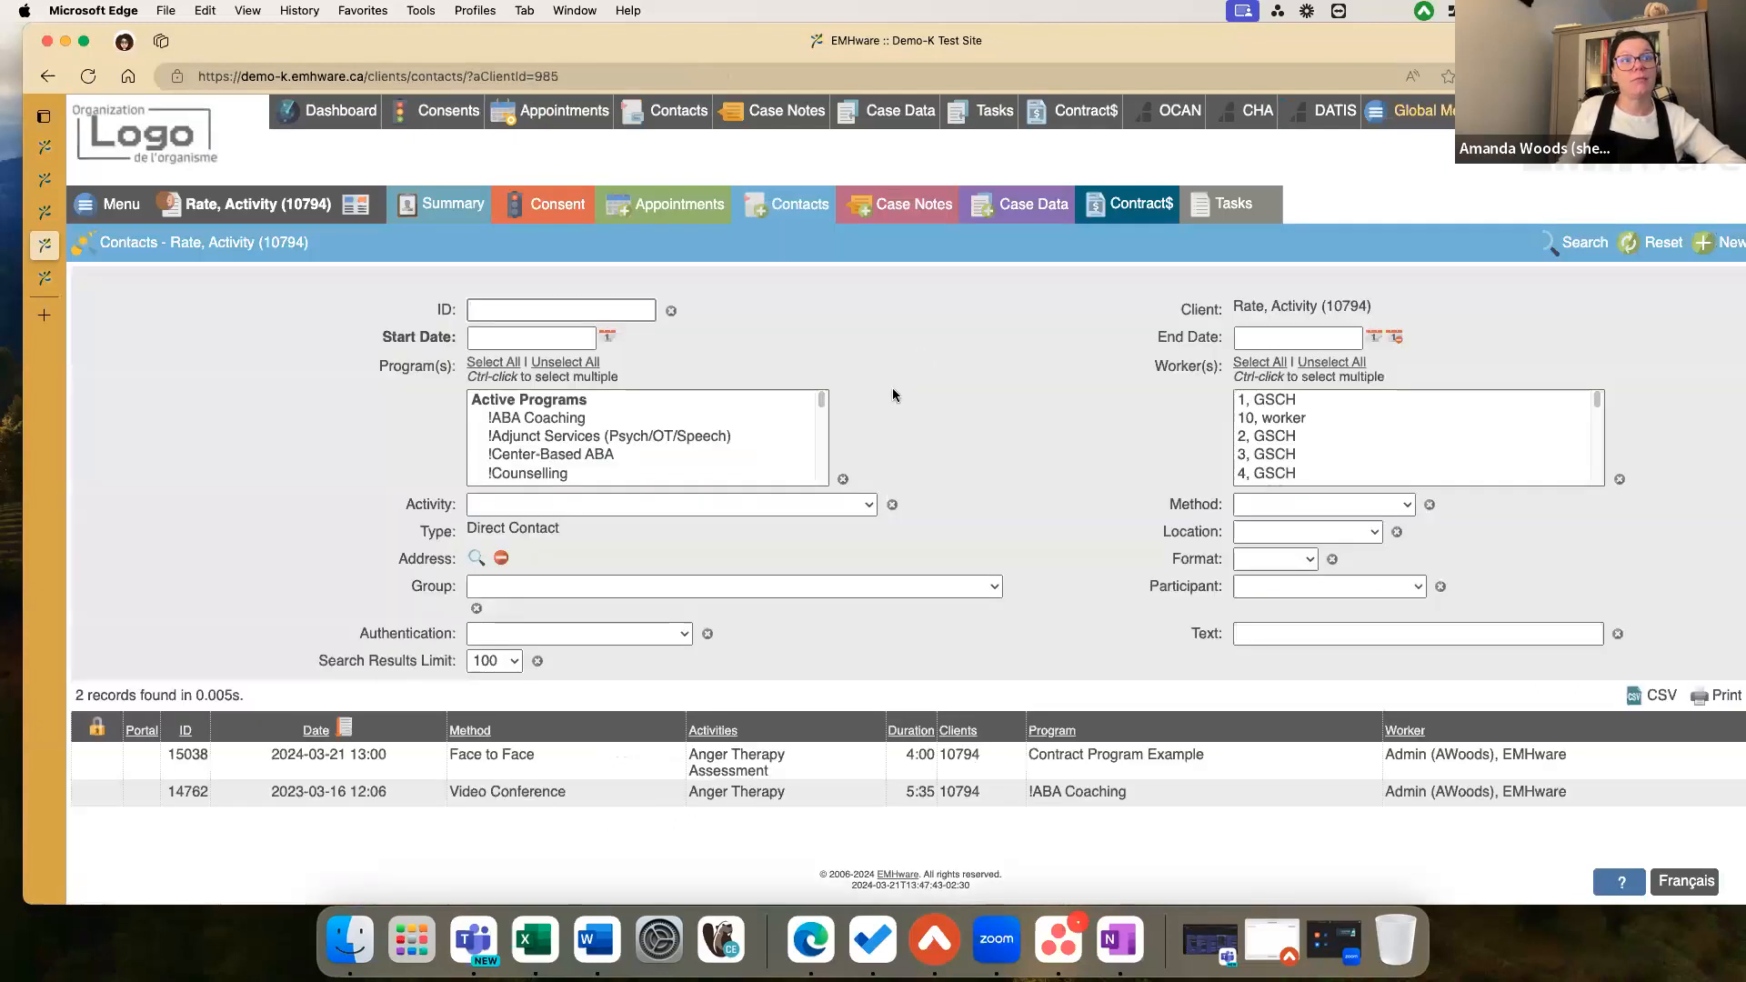
left_click(730, 762)
Step: Examine the contact's activity durations and the charge and client pay amounts for each activity
scroll(691, 731, "down", 3)
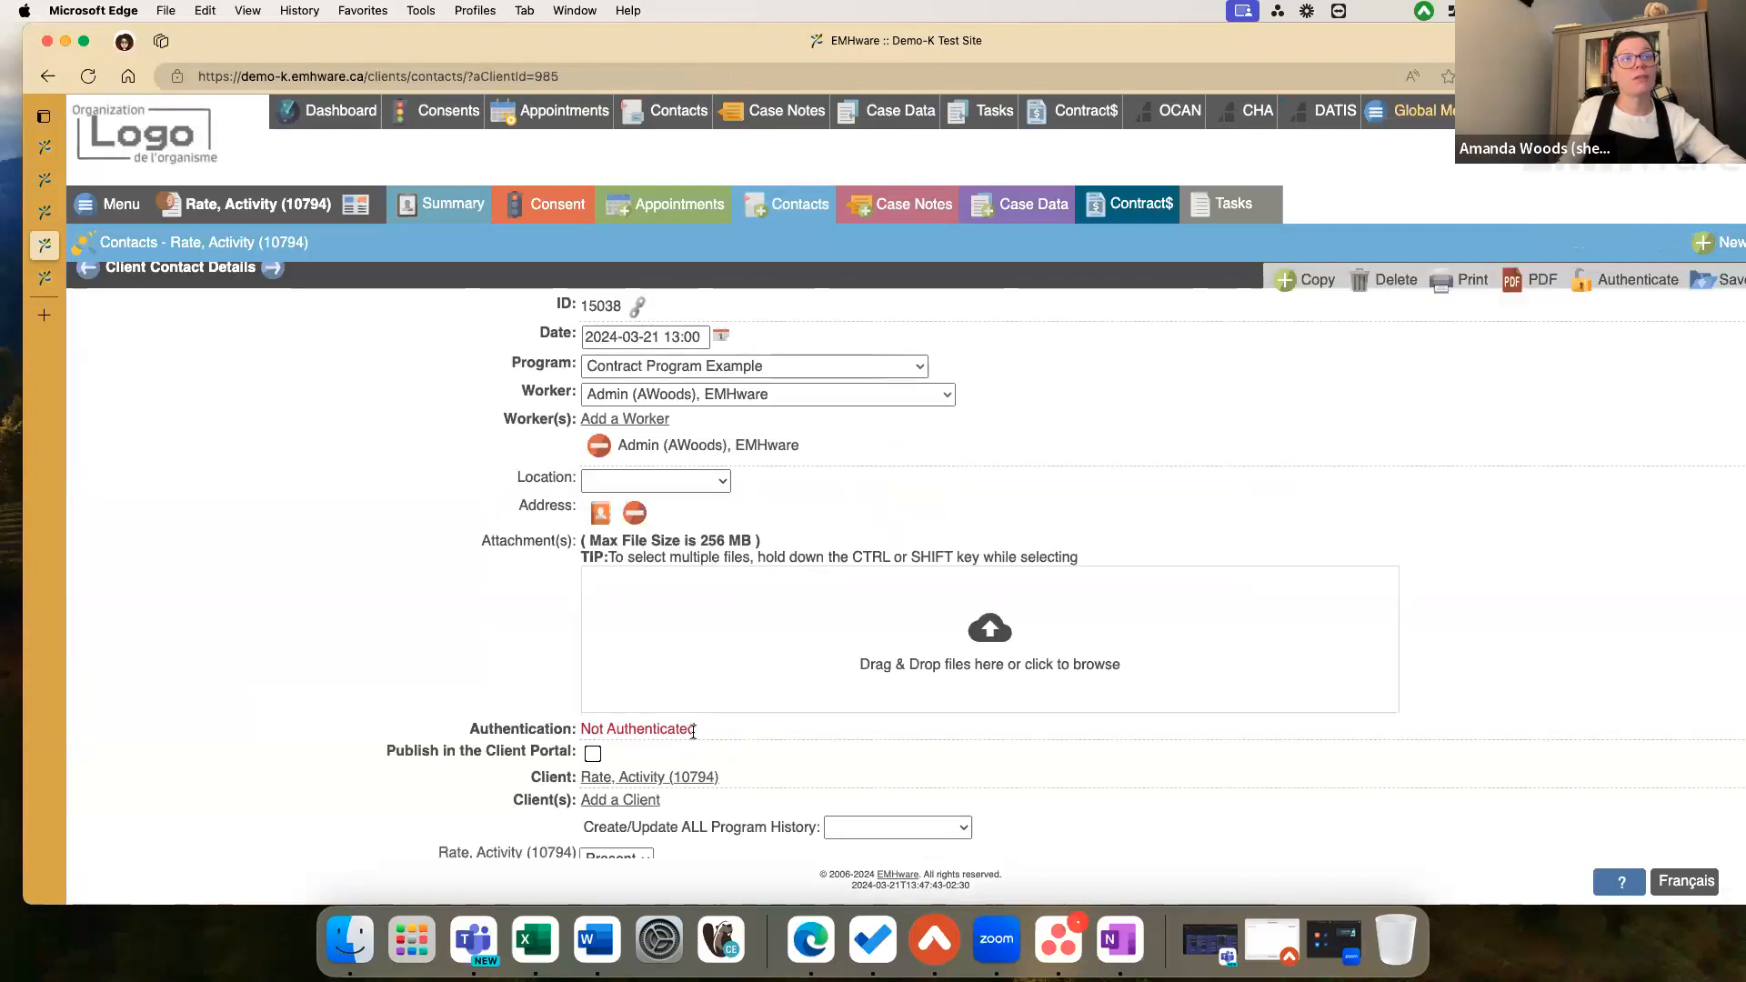
scroll(691, 731, "down", 5)
scroll(691, 731, "down", 3)
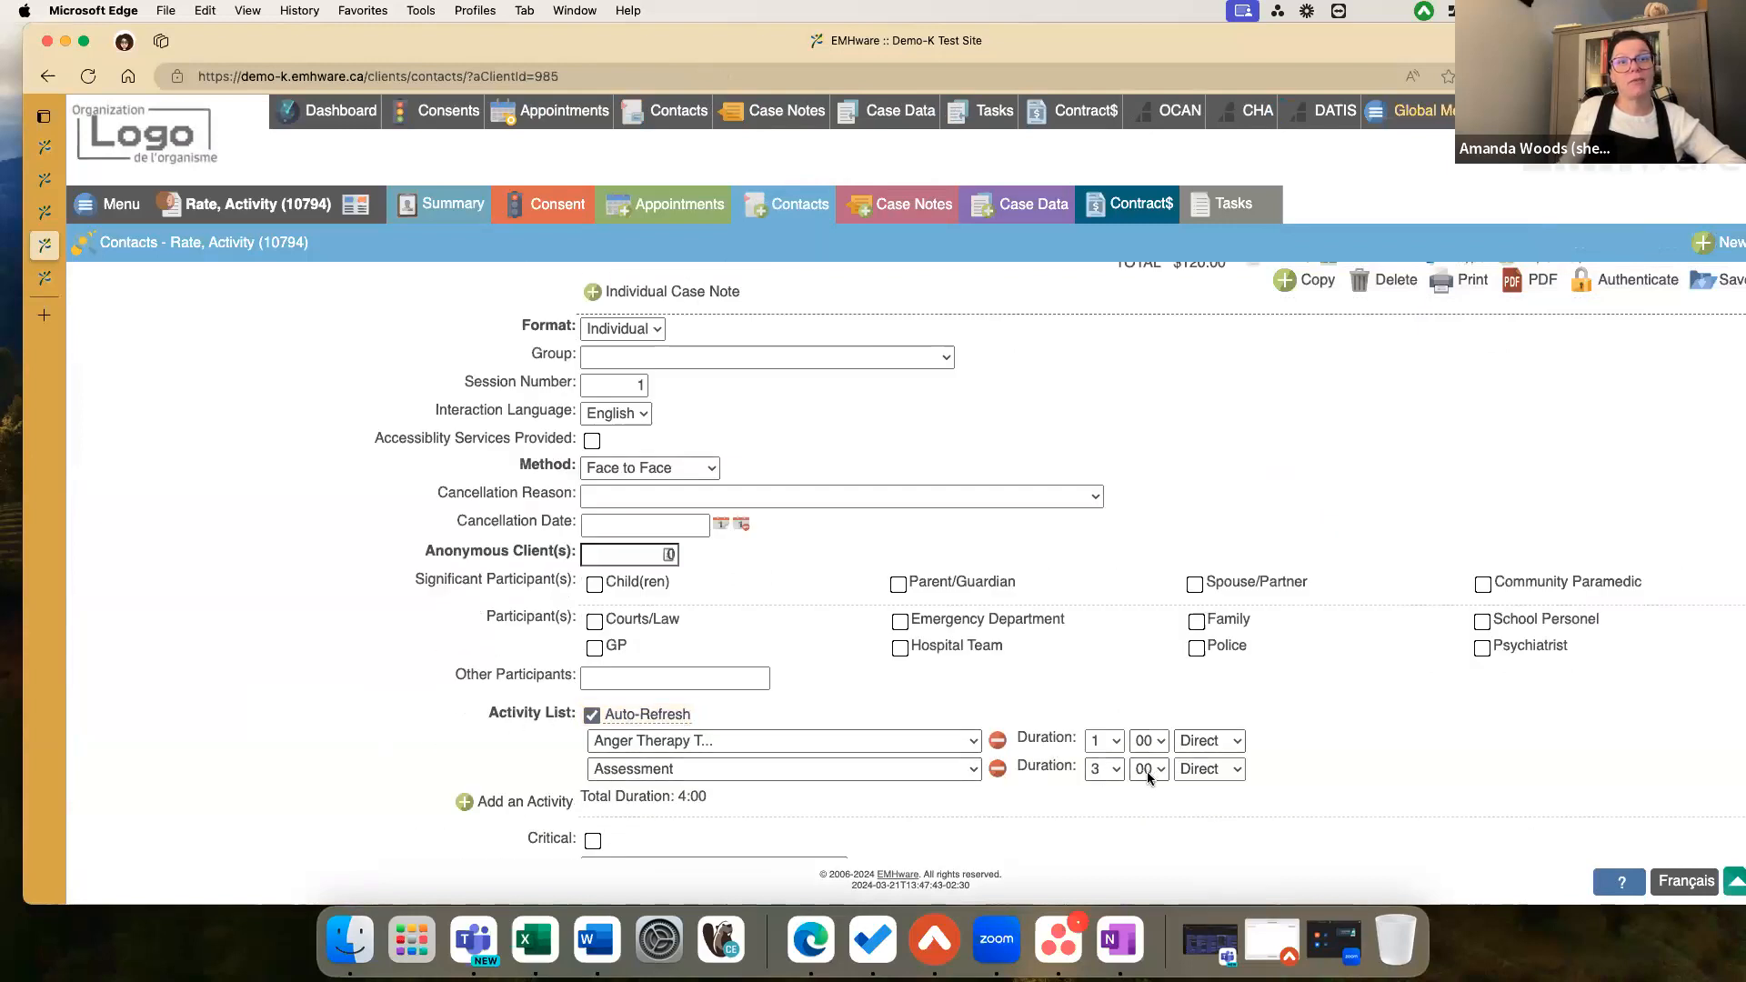
scroll(927, 725, "up", 1)
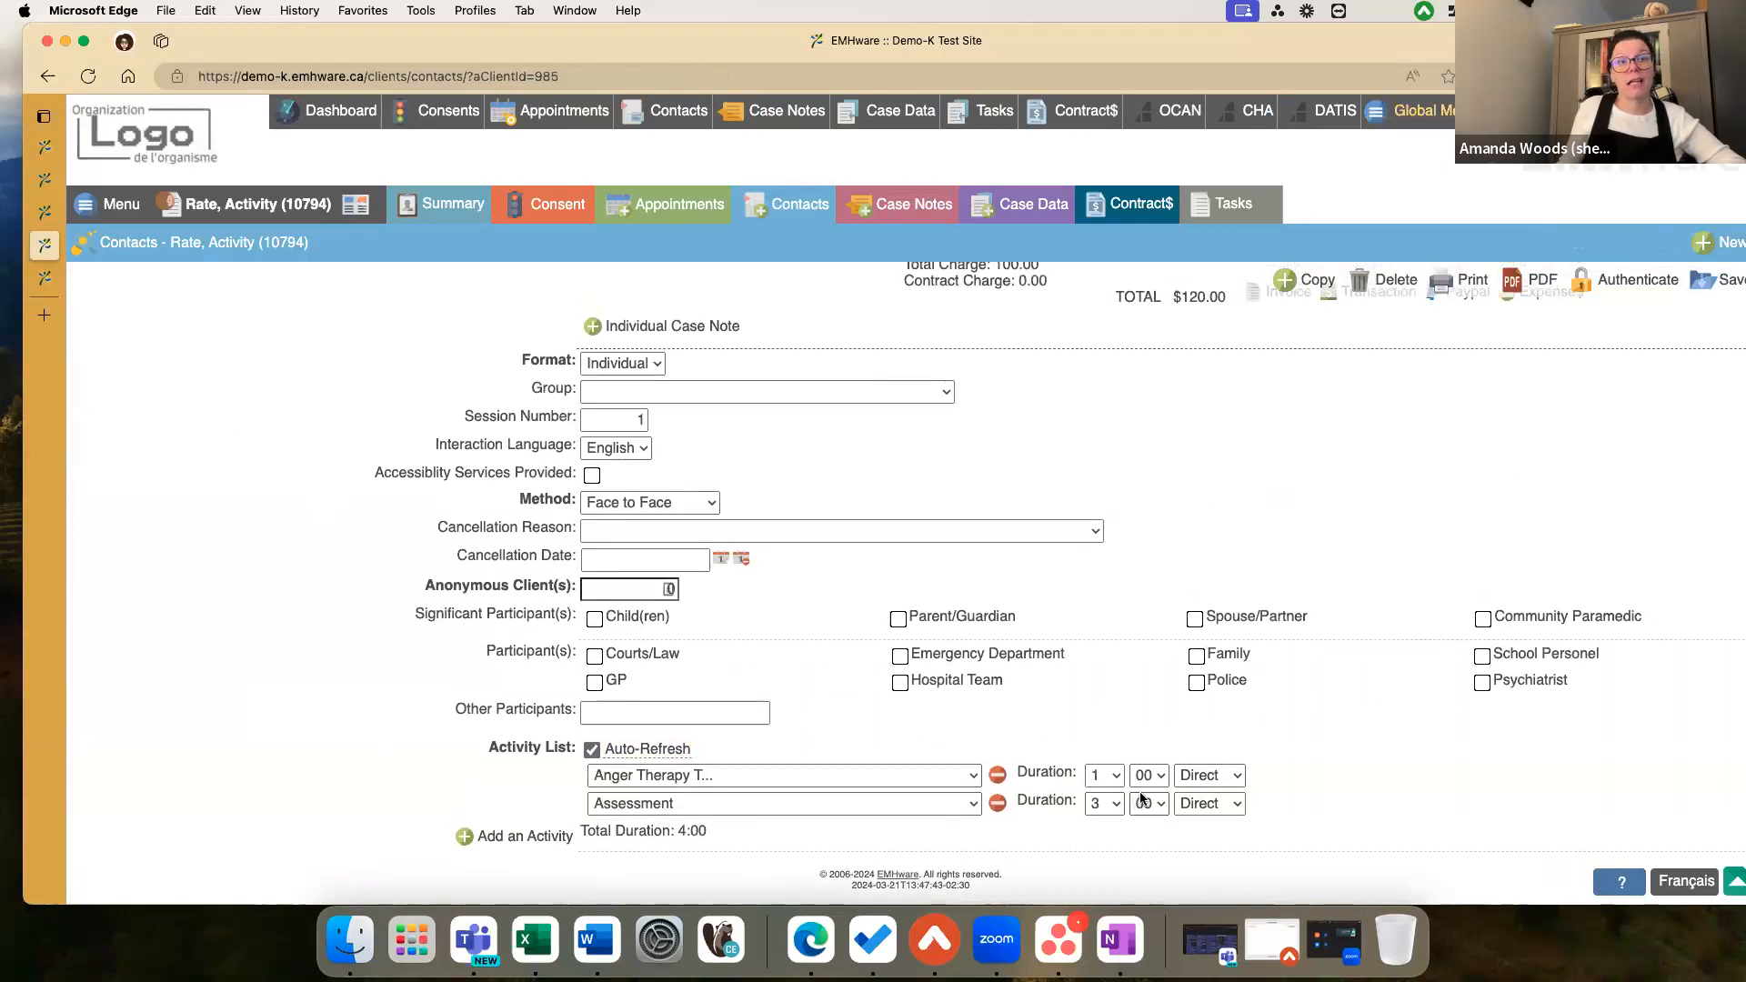
scroll(964, 682, "up", 2)
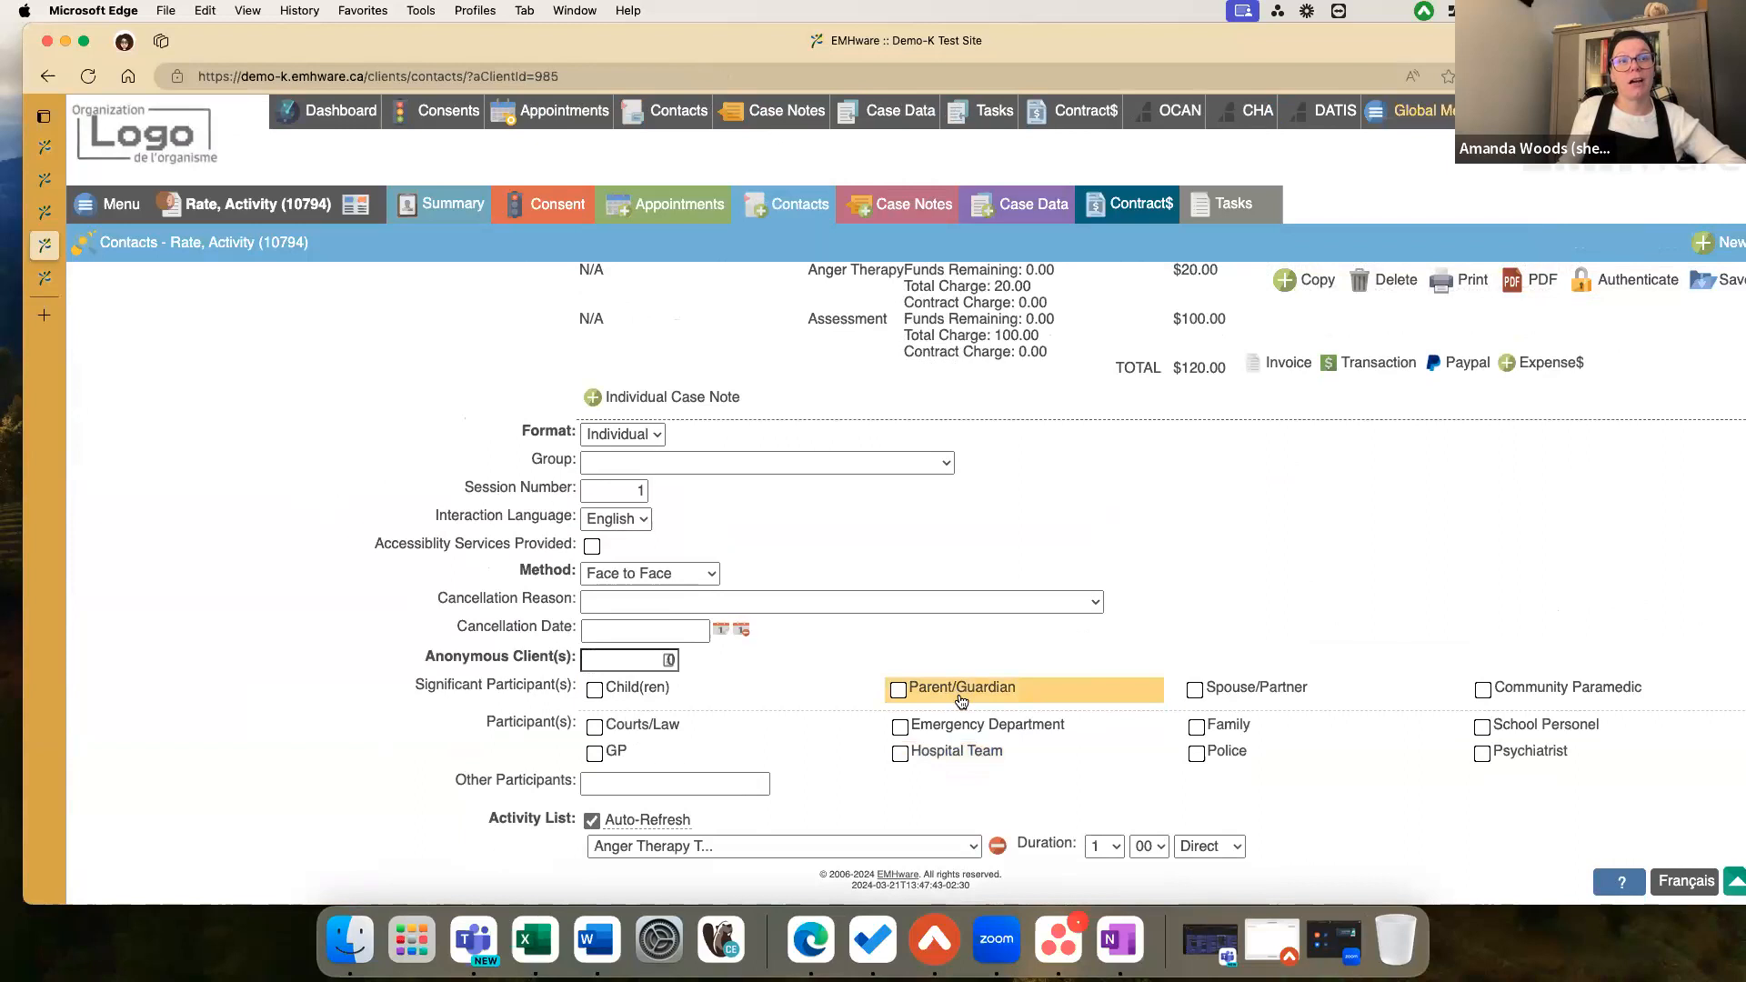
Step: Compare the contact's activity durations with its charges, and highlight the Anger Therapy funds and total charge
scroll(961, 700, "down", 3)
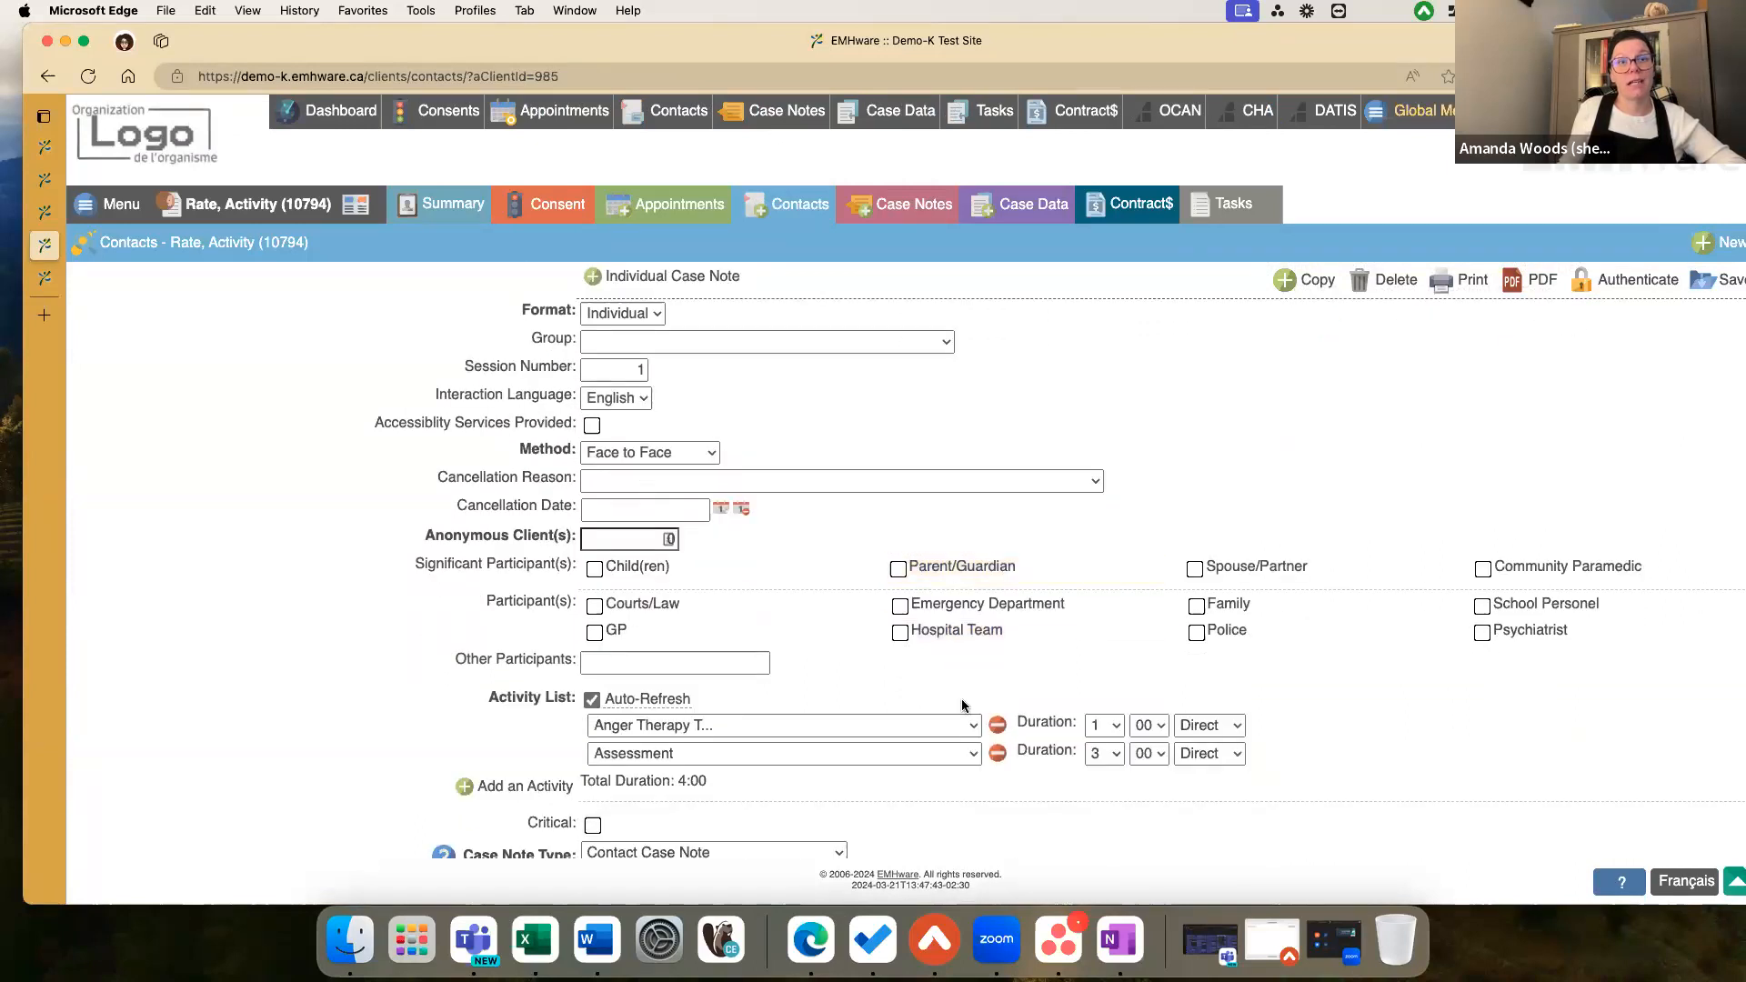
scroll(982, 629, "up", 10)
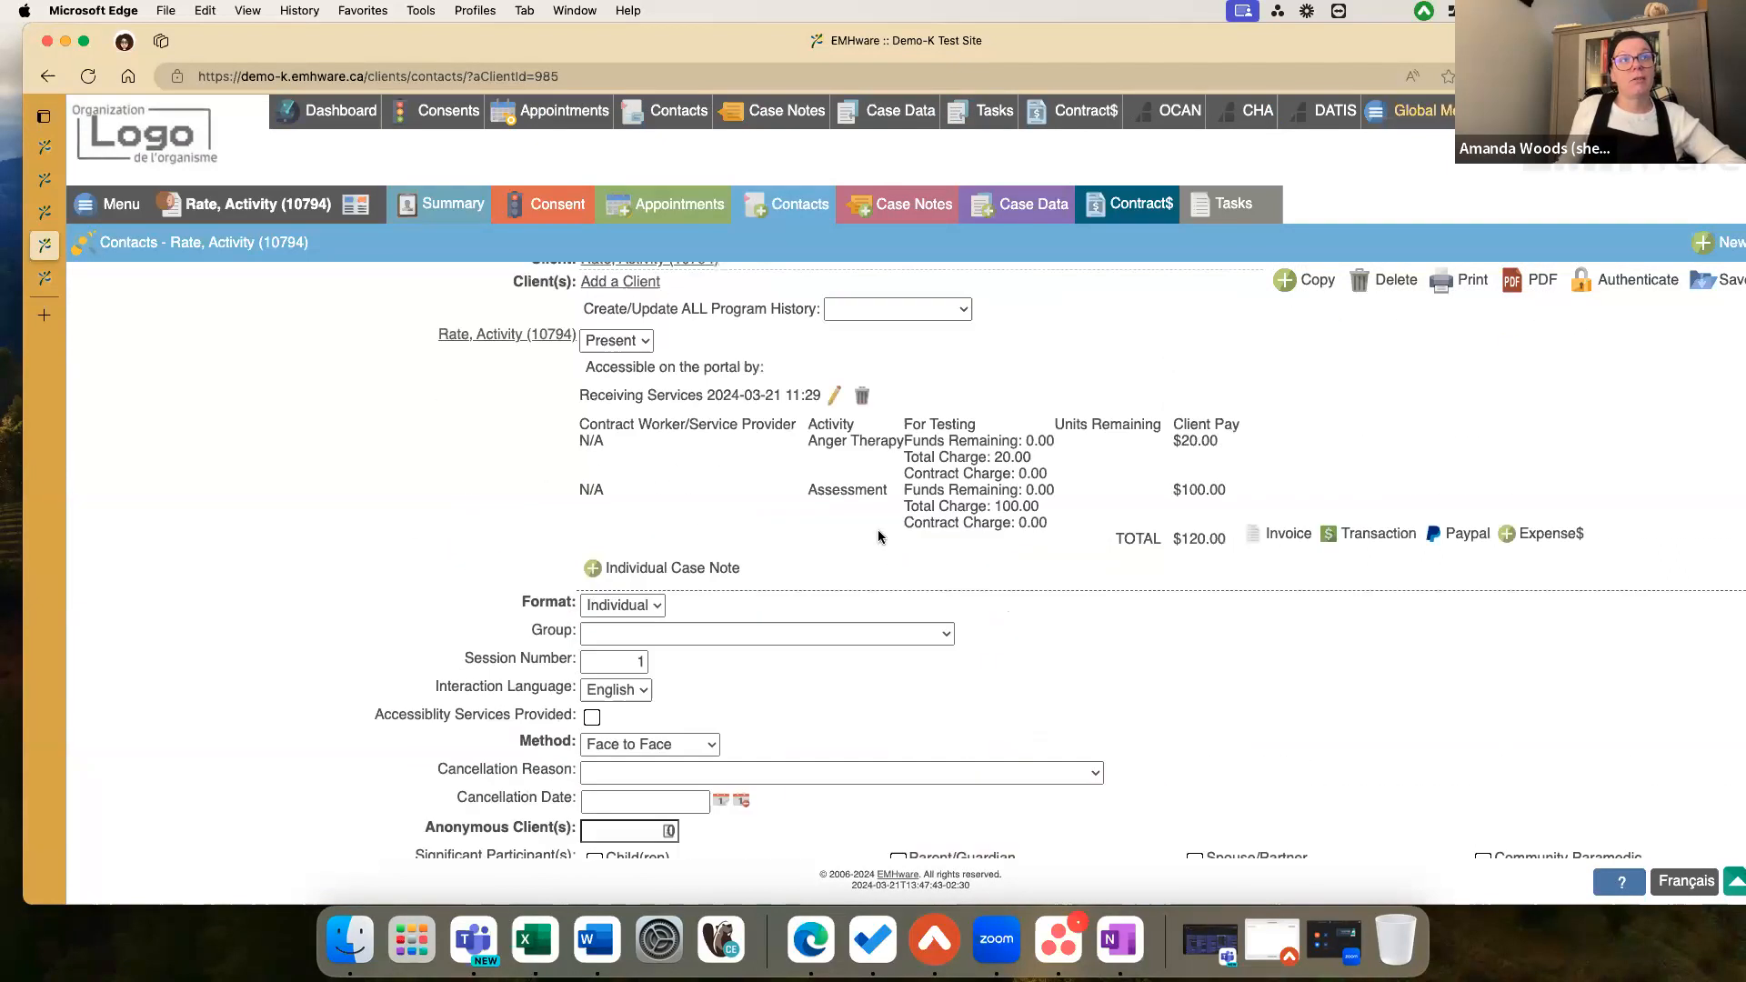
left_click_drag(808, 537, 1031, 556)
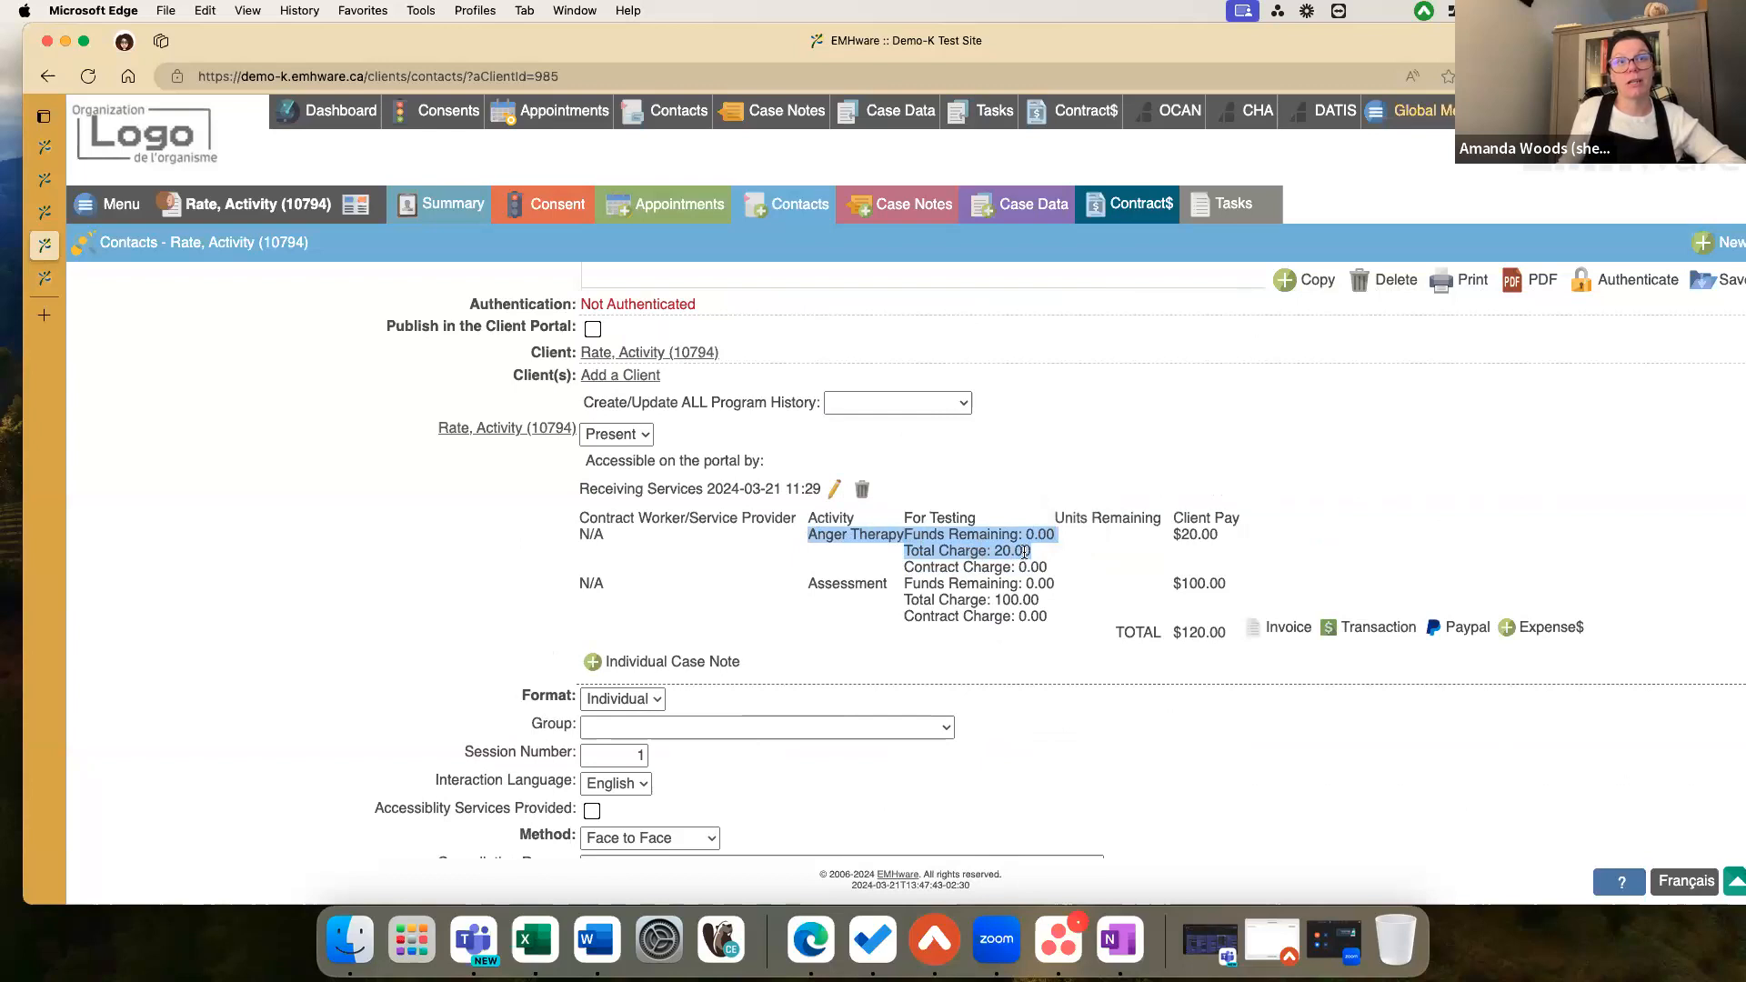
left_click(977, 576)
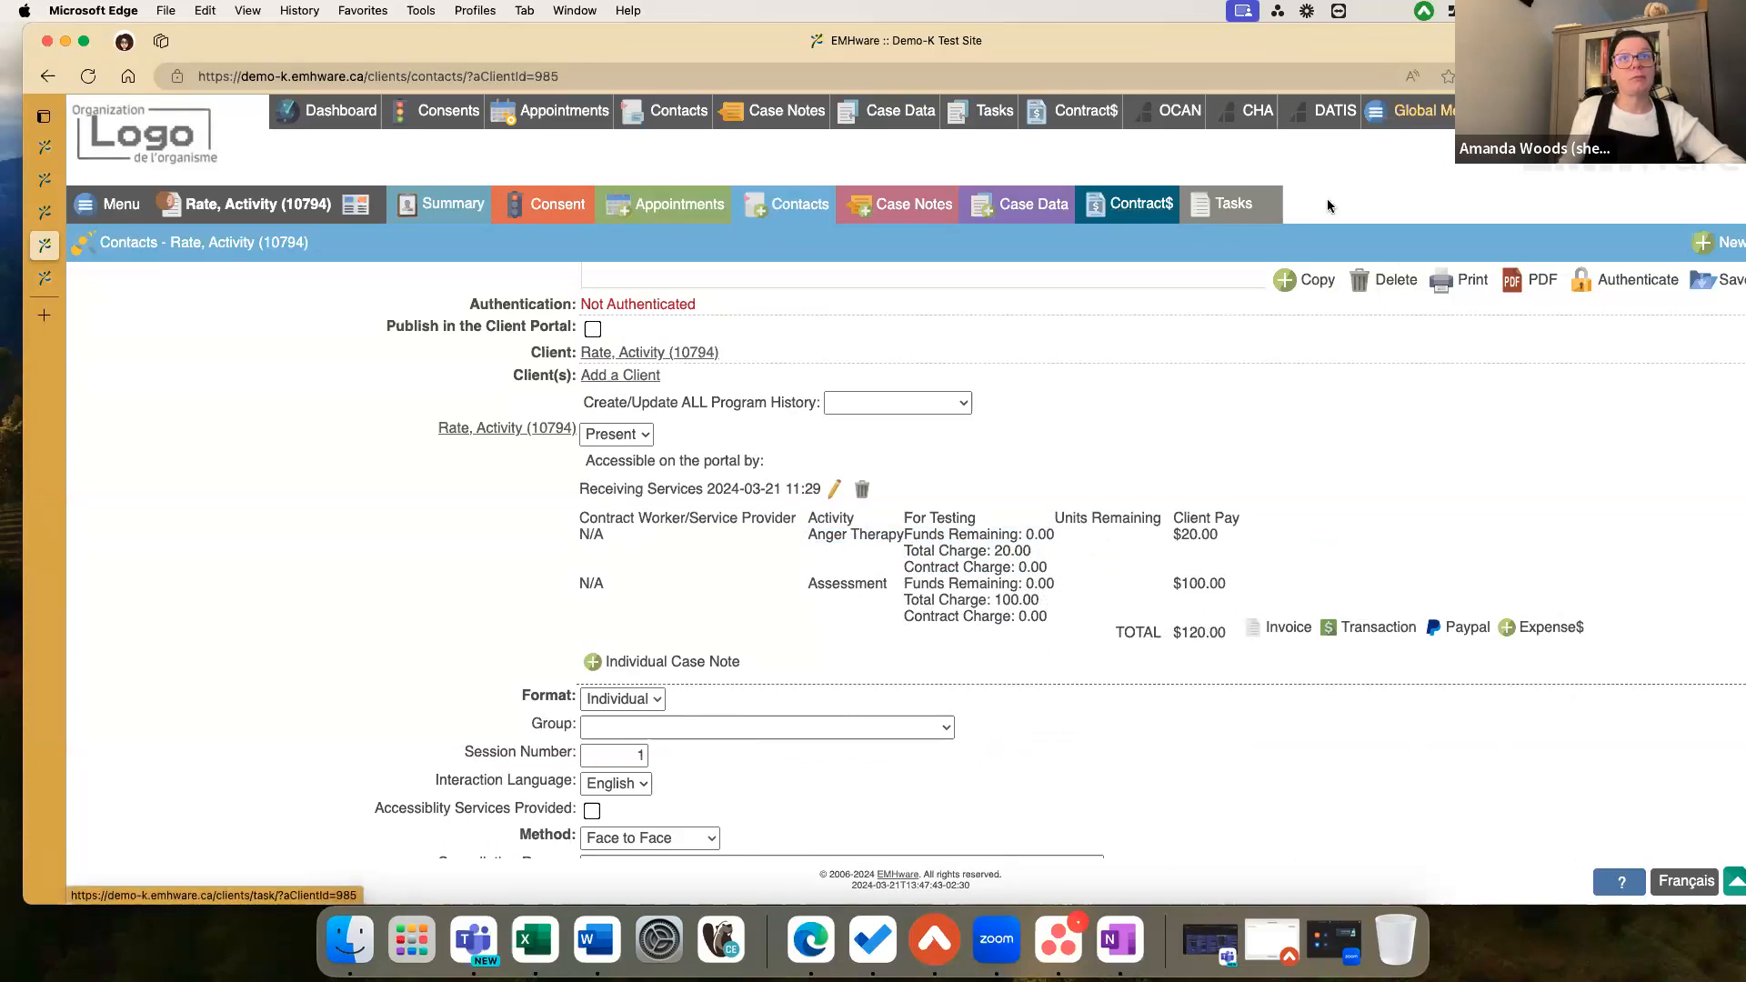
Step: Switch to the worker-rate client's program history and review its Contract Information and Contract Budget sections
left_click(53, 281)
scroll(278, 455, "down", 5)
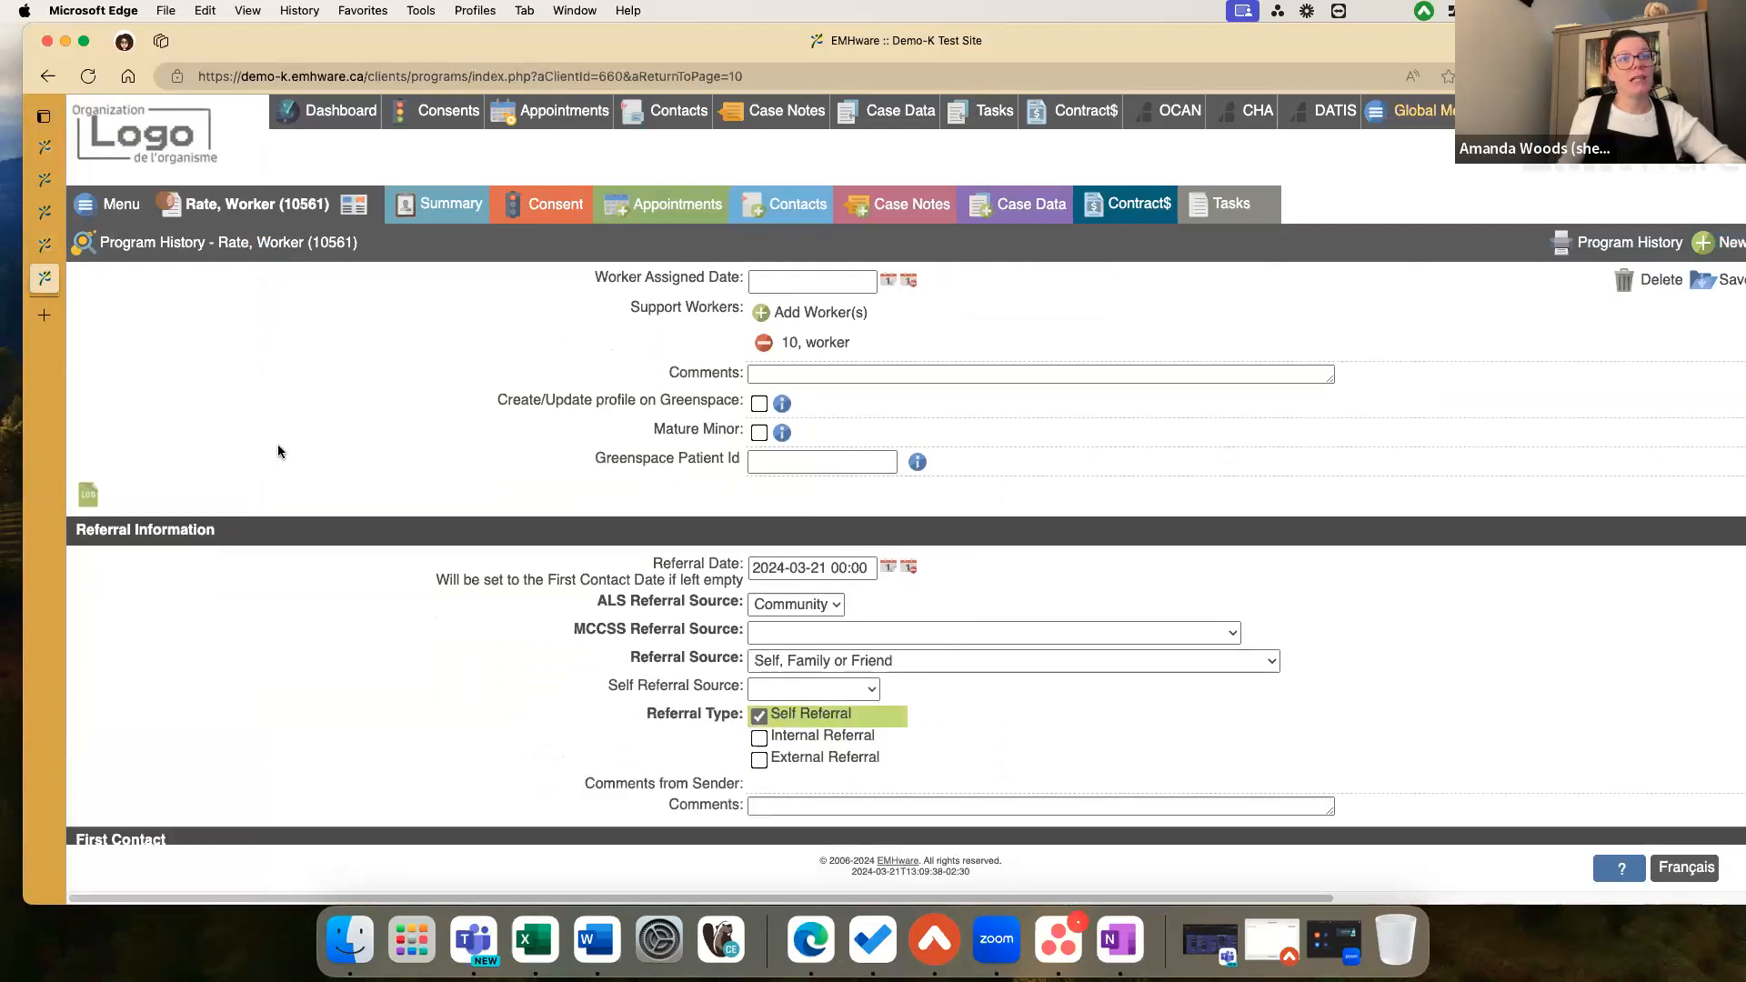
scroll(278, 451, "down", 8)
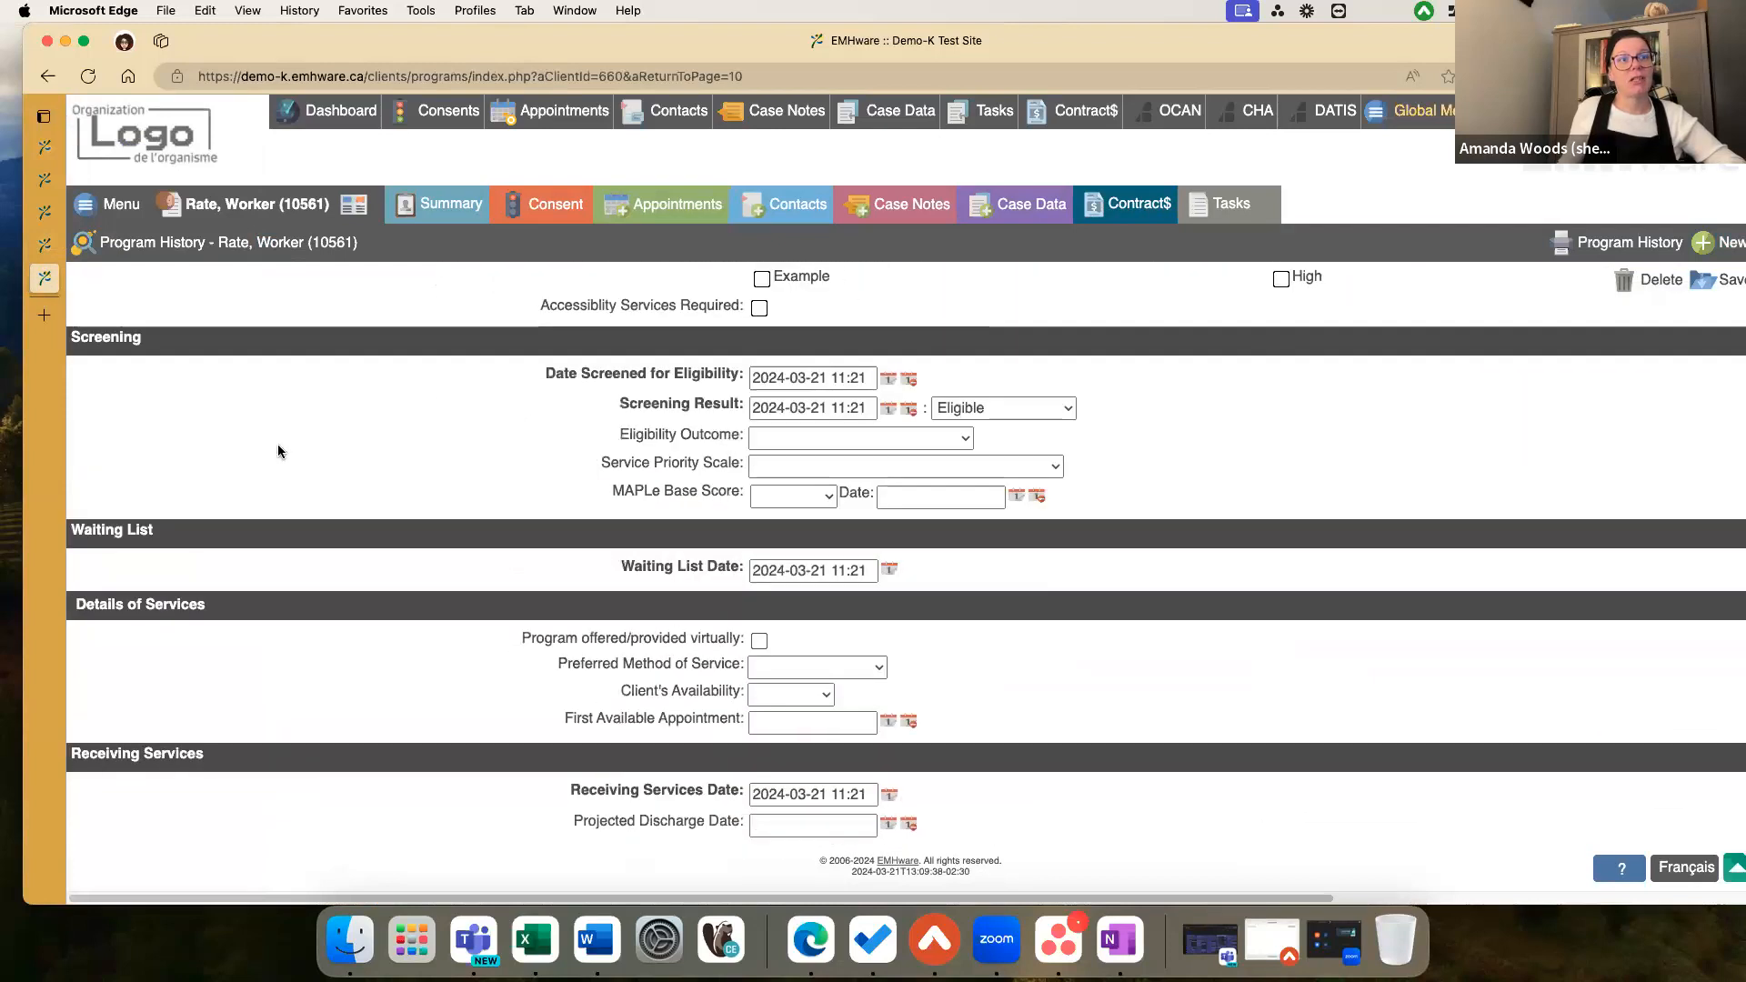
scroll(278, 451, "down", 3)
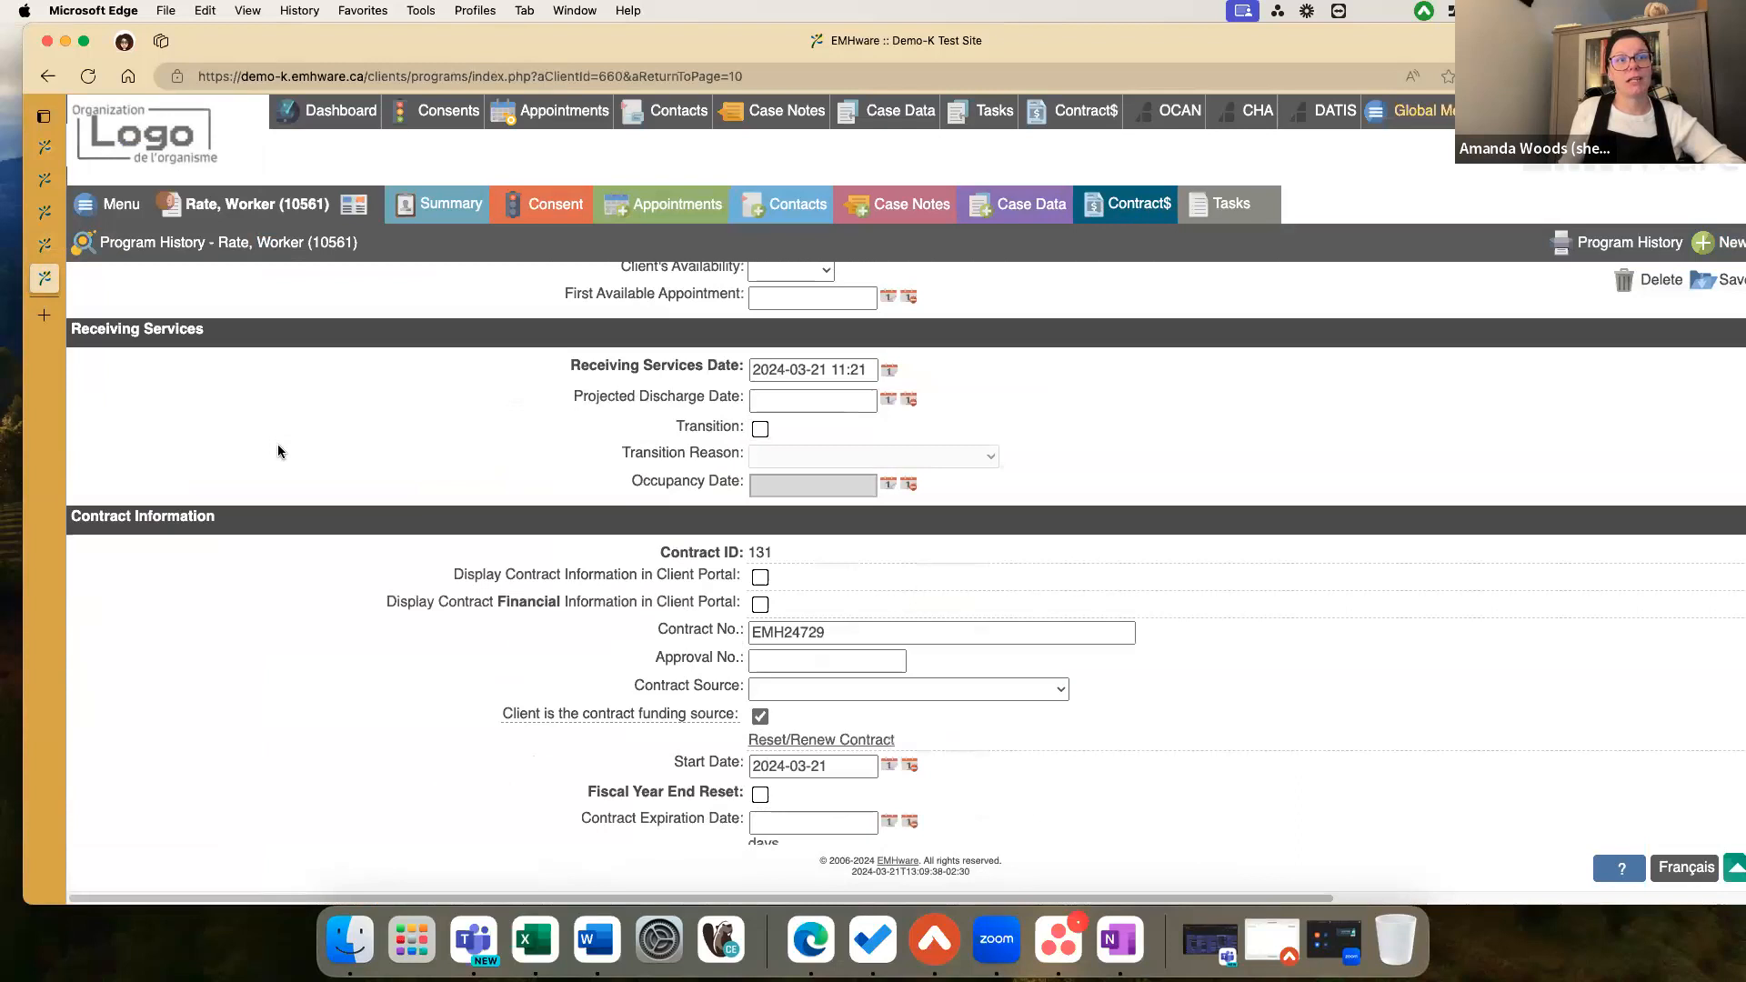
scroll(278, 451, "down", 2)
scroll(278, 451, "down", 1)
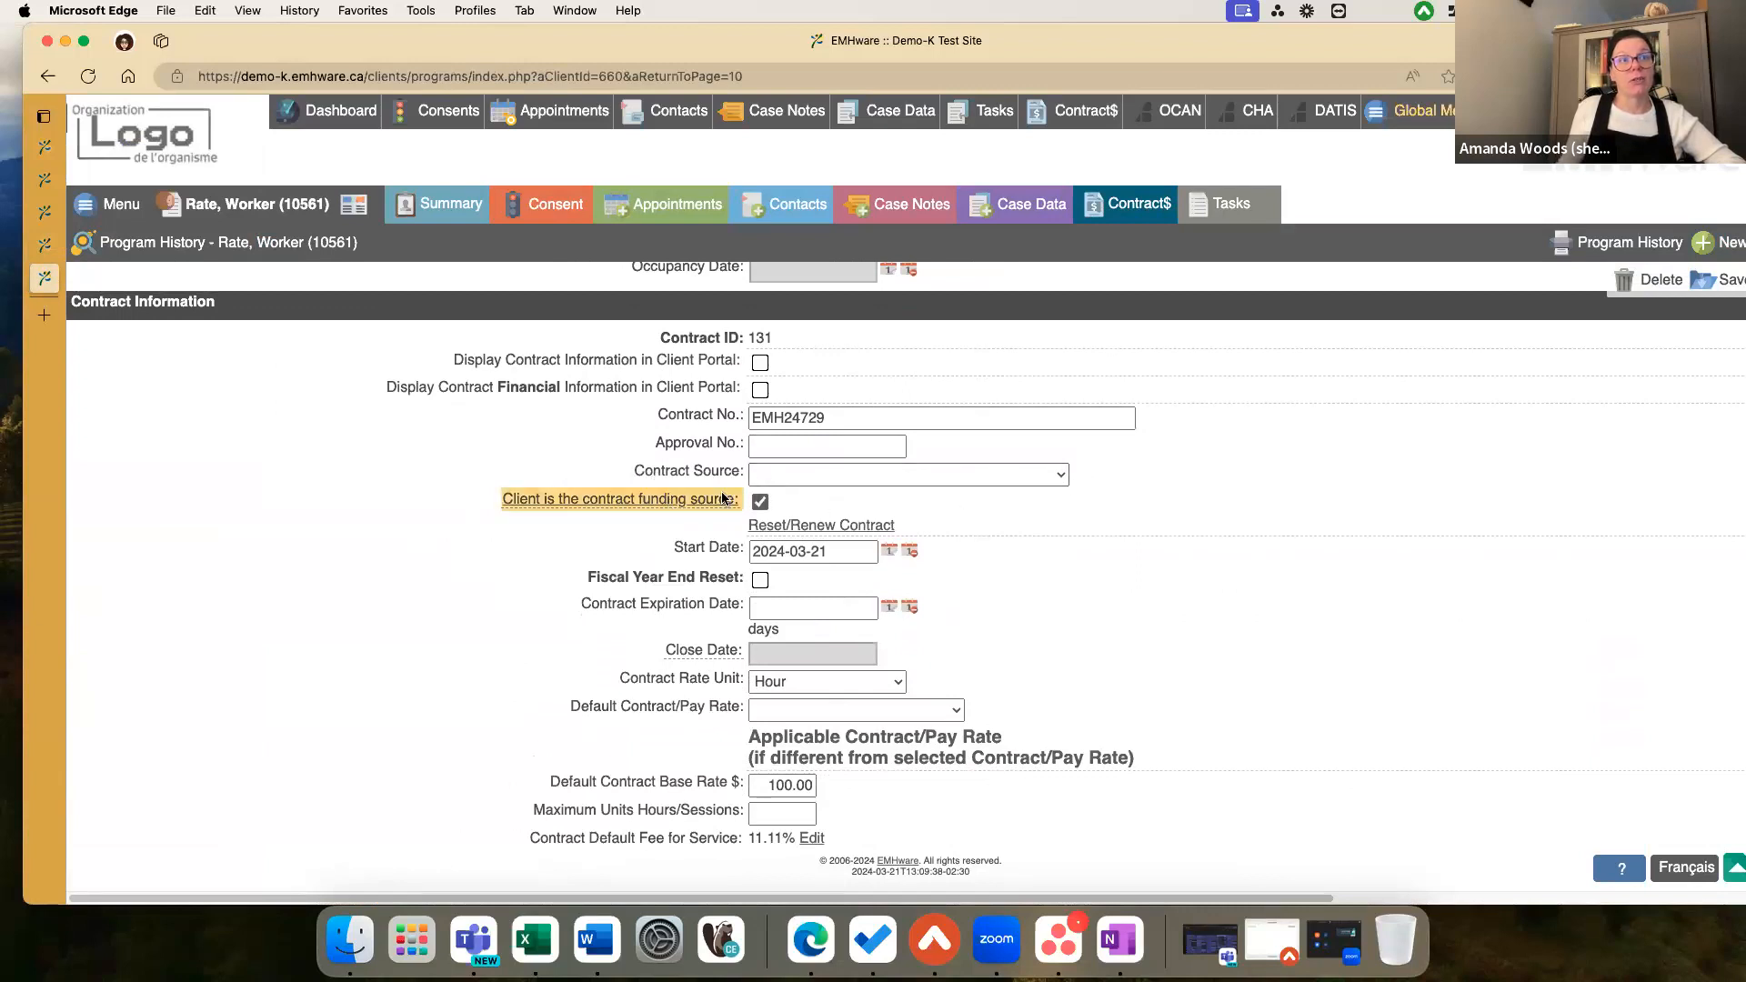
scroll(718, 509, "down", 1)
scroll(716, 520, "down", 15)
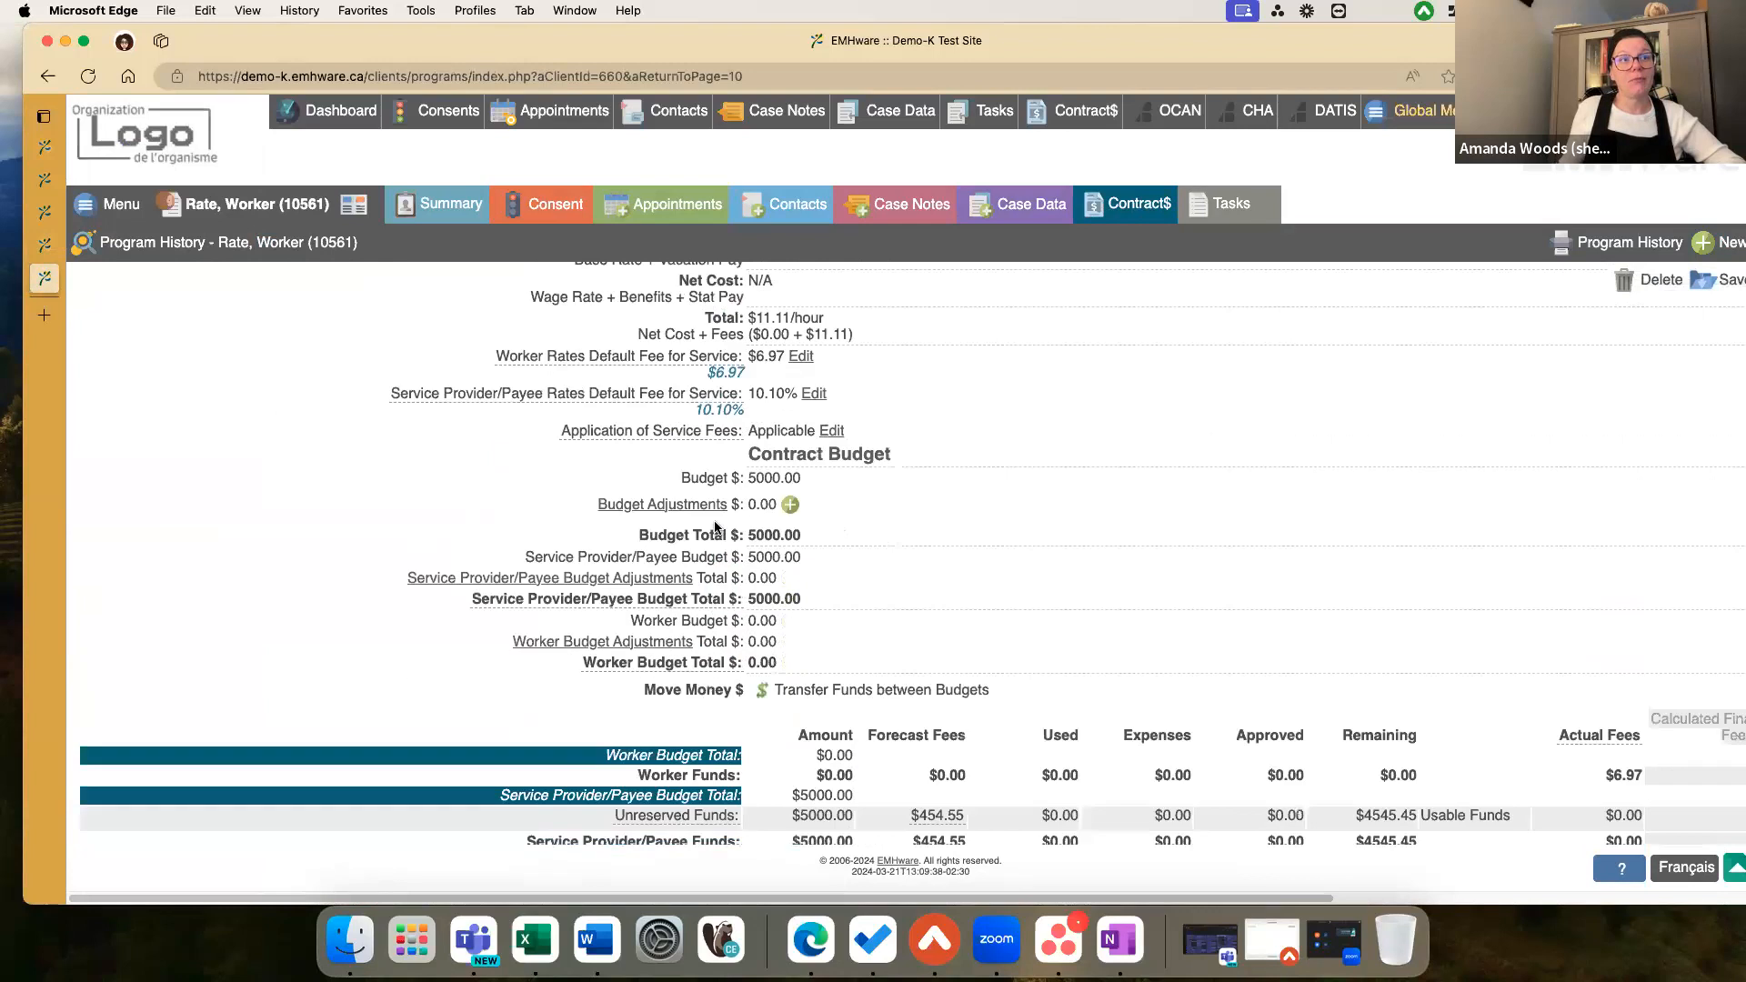
Step: Review the Worker Activity Rate List and highlight the wage rate breakdown for Anger Therapy
scroll(715, 527, "down", 8)
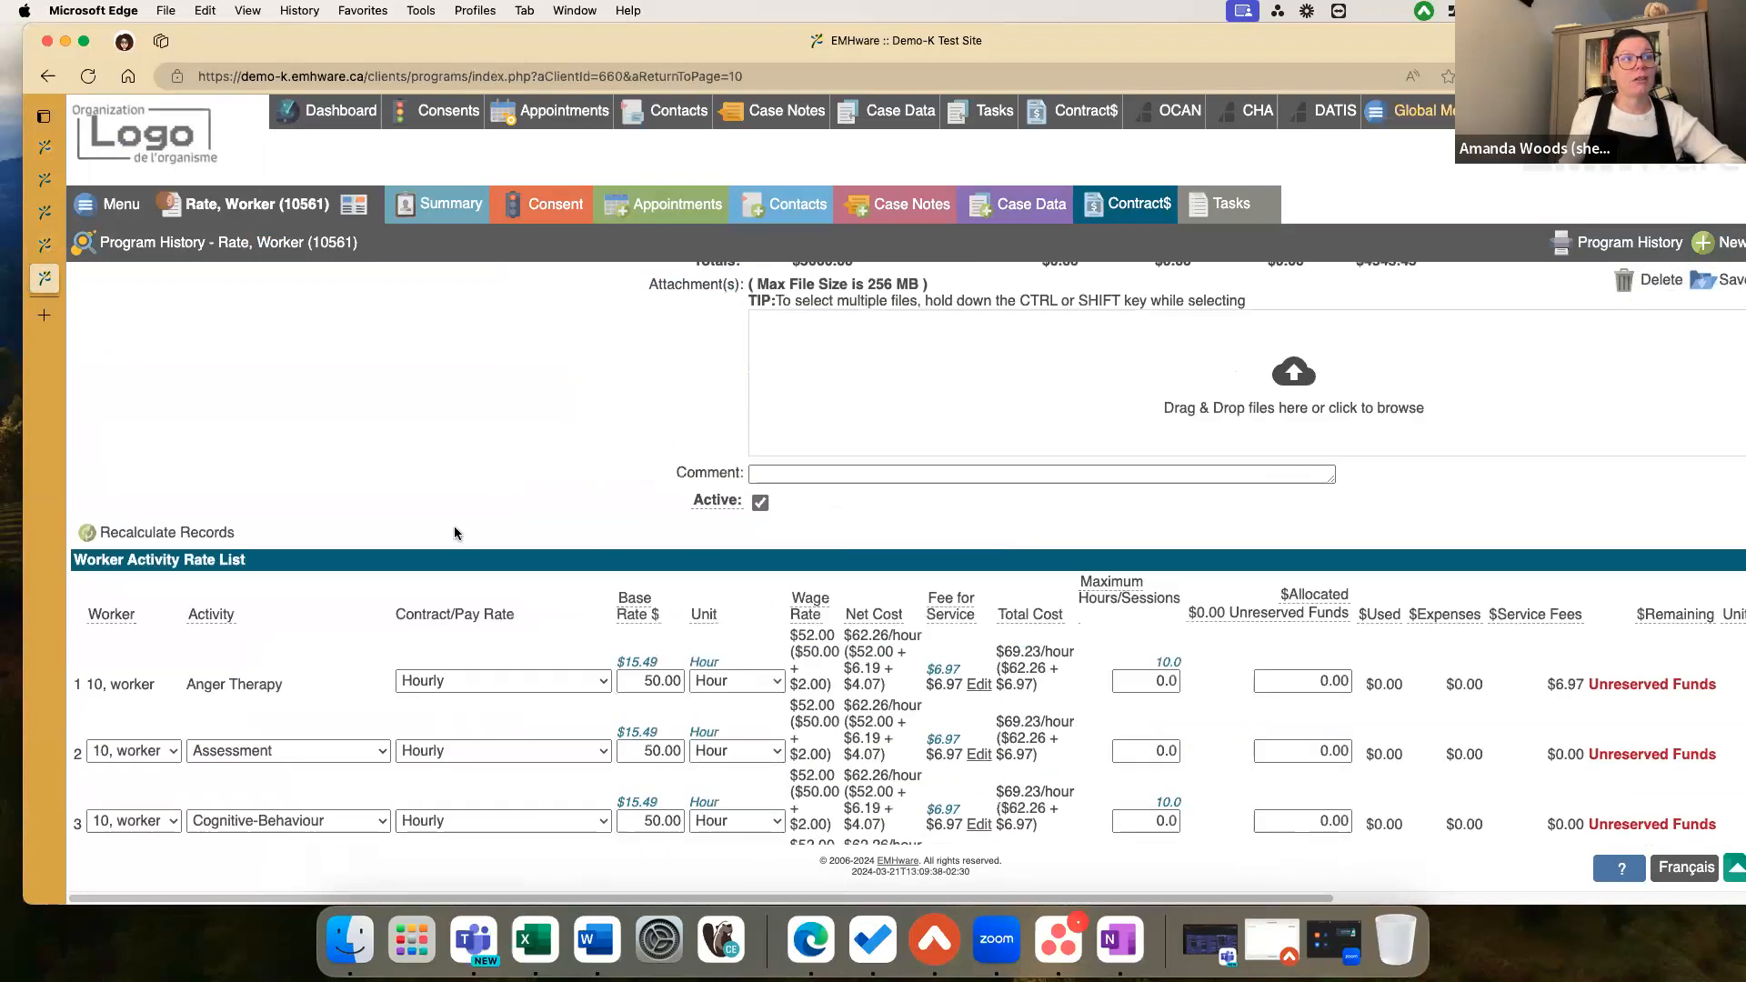
scroll(450, 530, "down", 3)
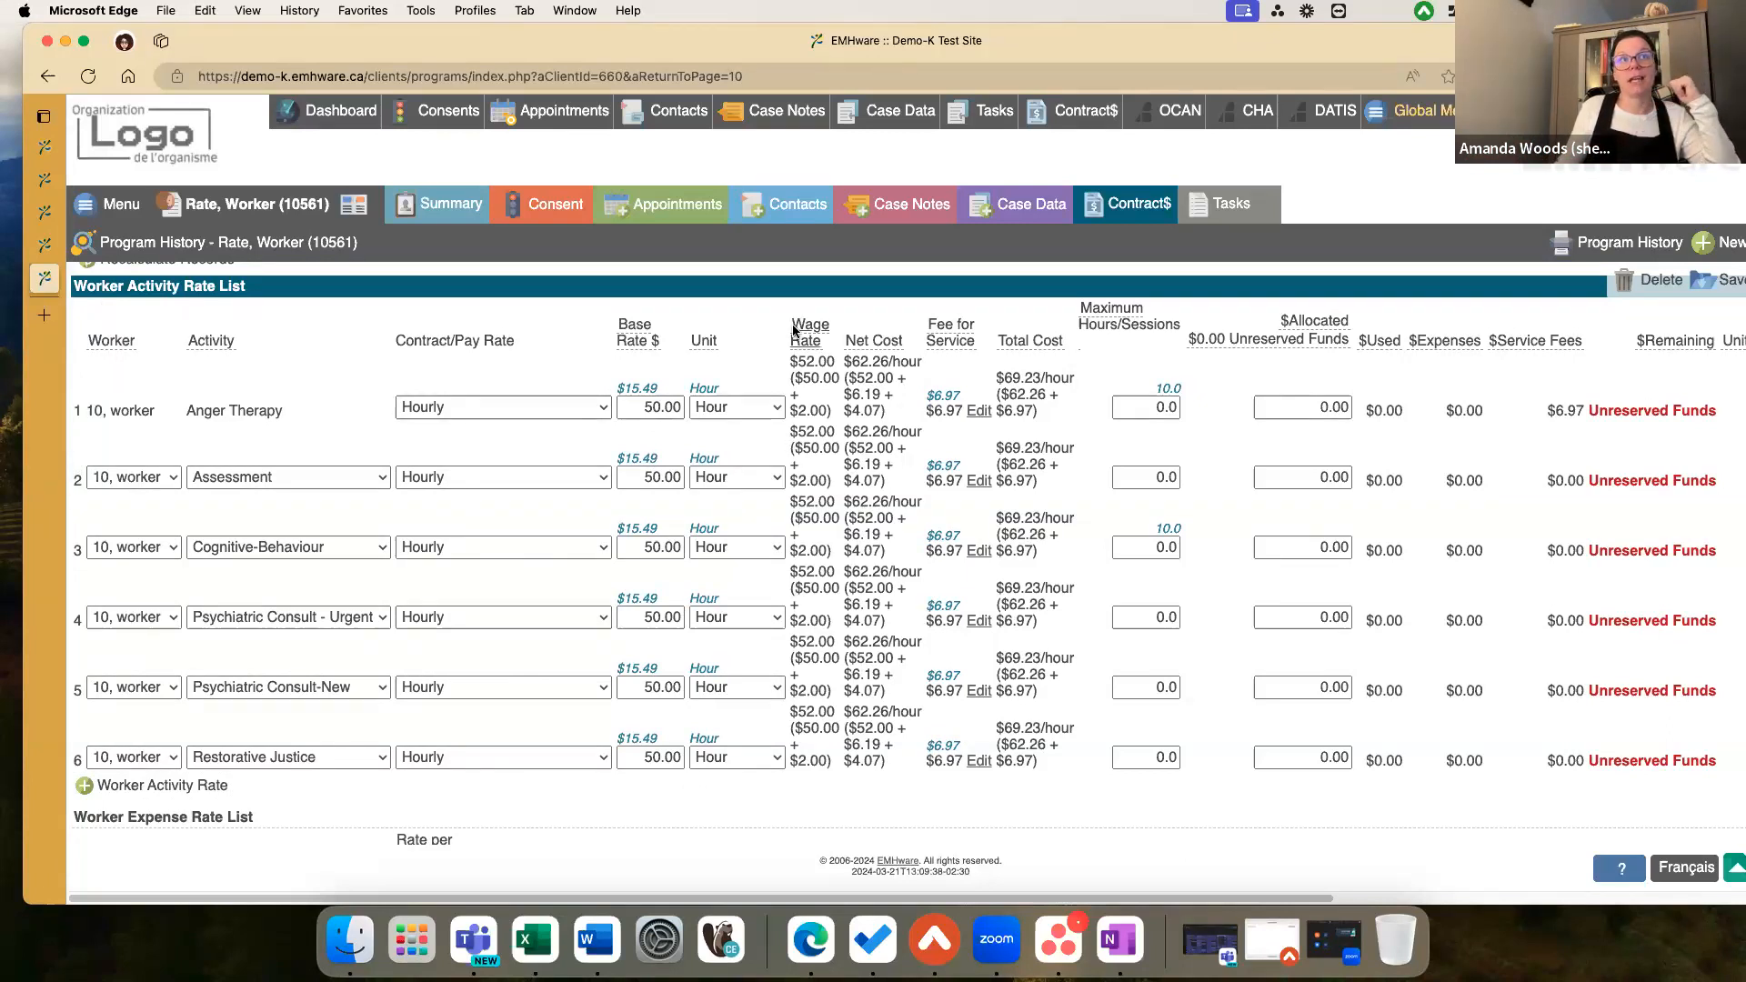
left_click_drag(796, 377, 829, 411)
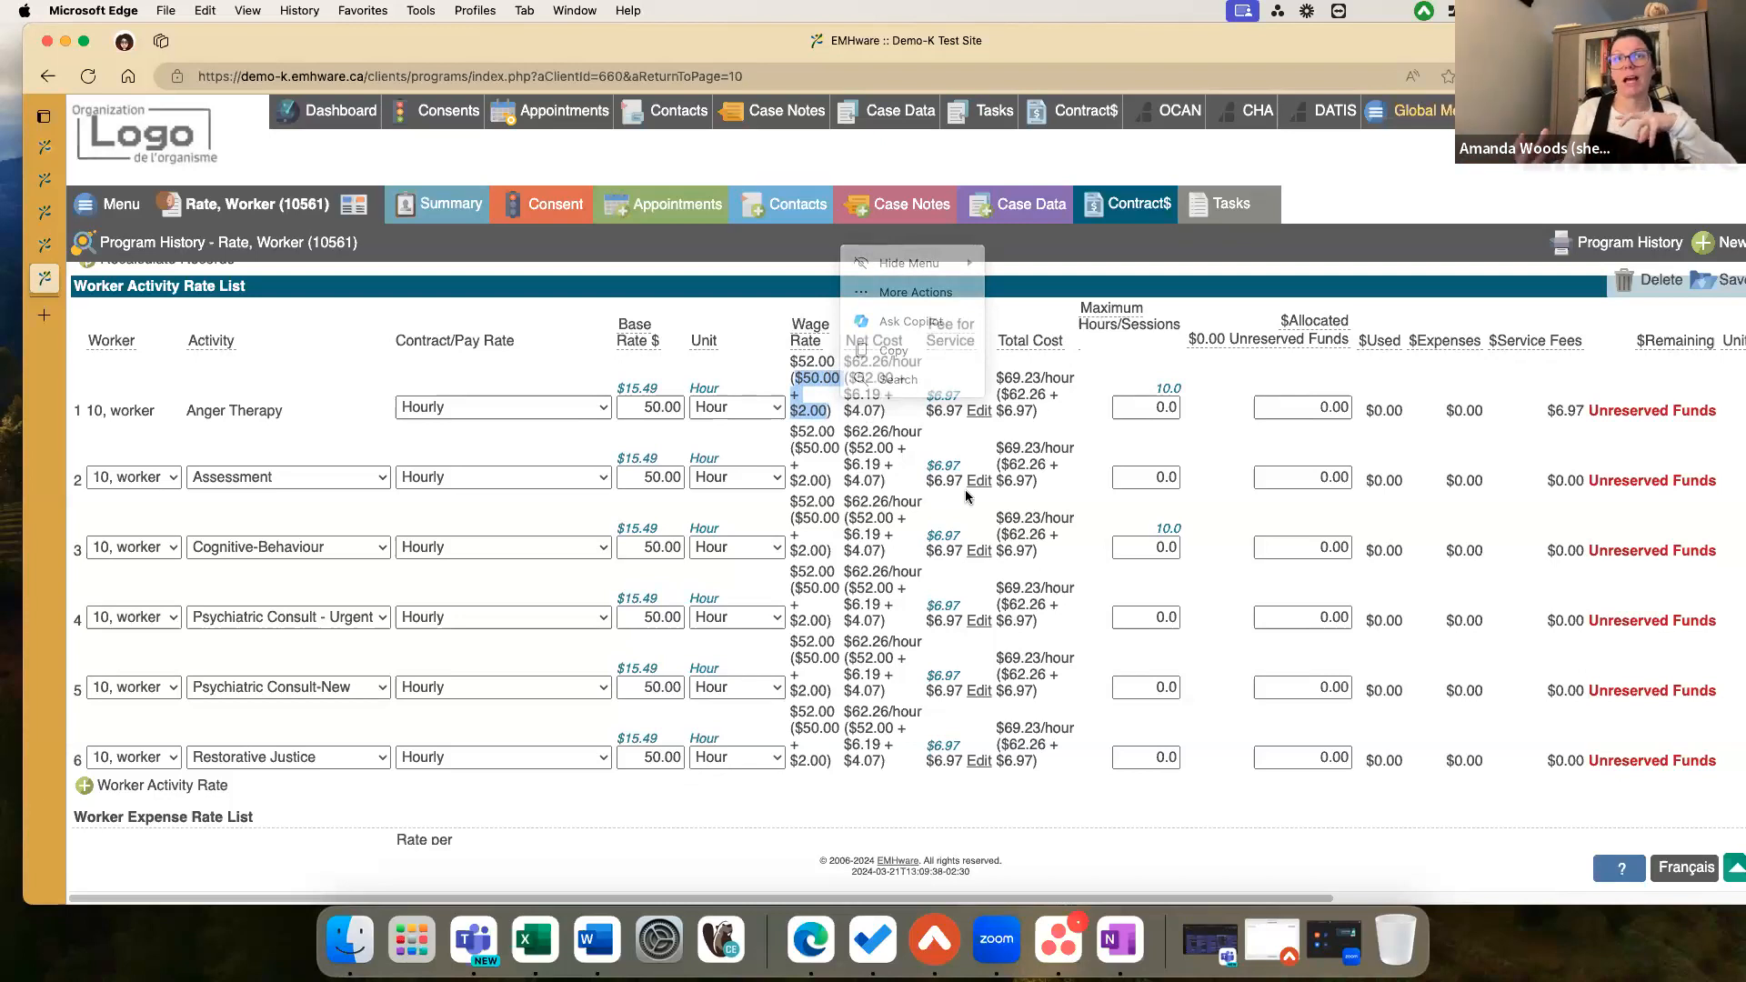
Step: Review the Worker Expense Rate List's Meal(s) entry and the service provider, activity and expense rate lists below it
scroll(846, 503, "down", 3)
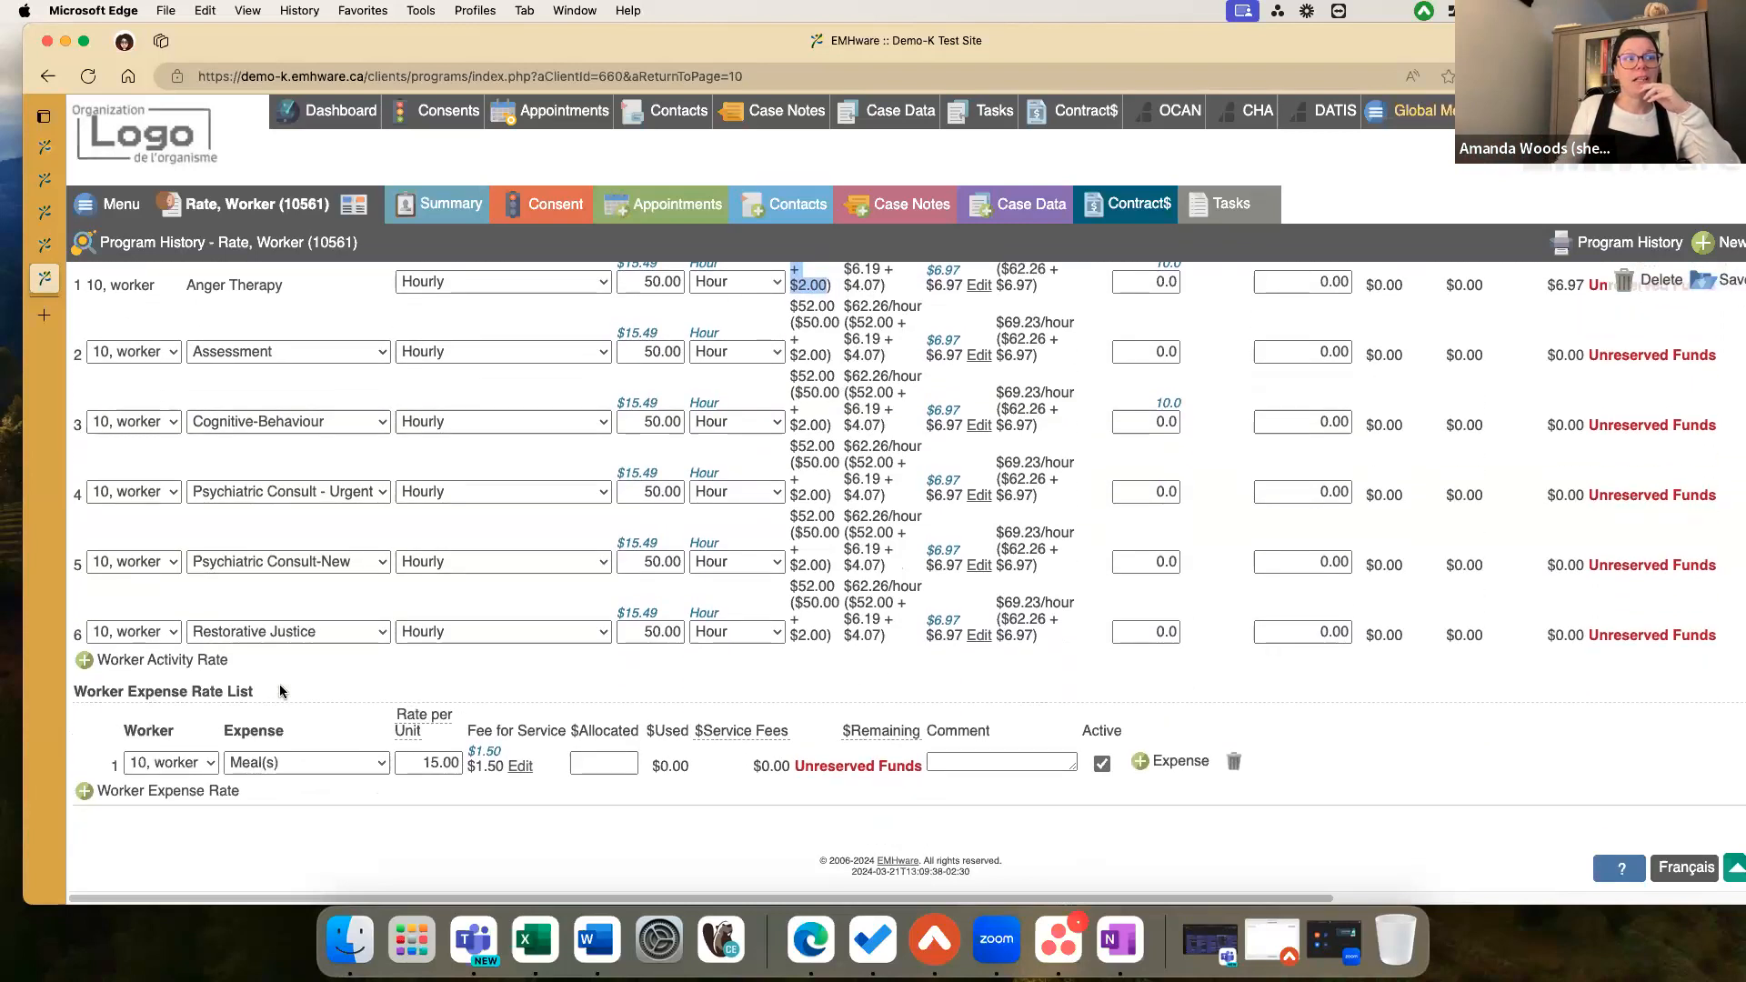
scroll(280, 691, "down", 5)
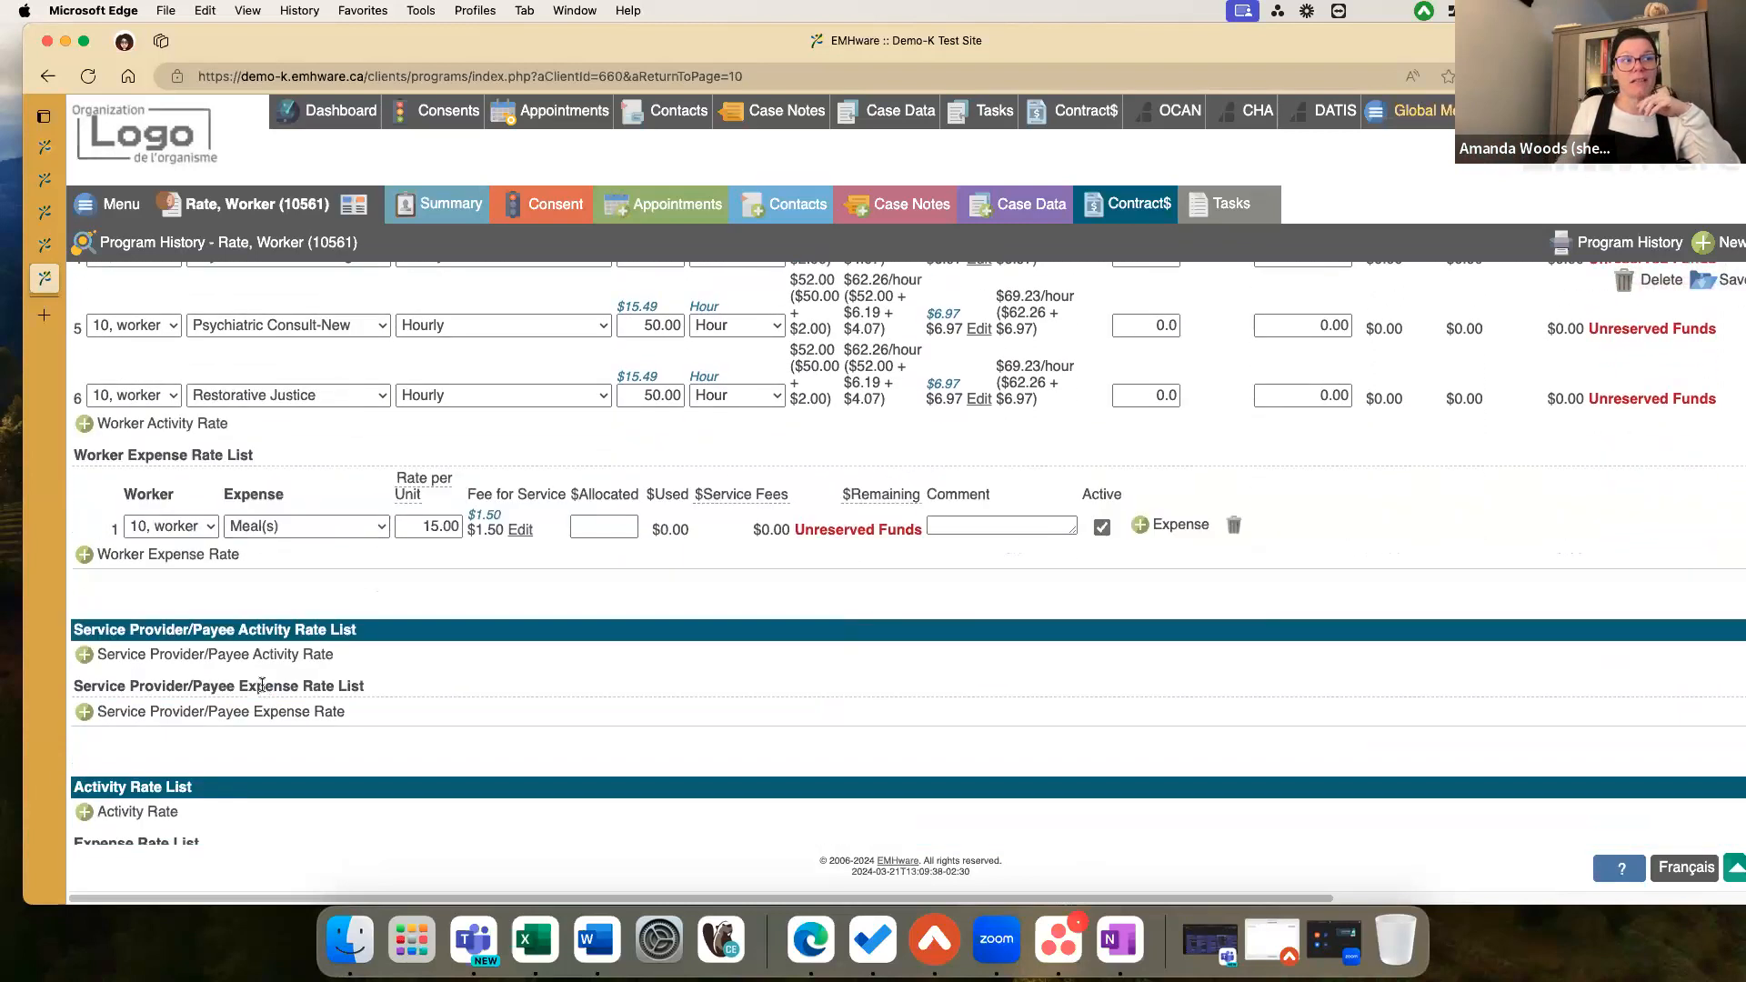
scroll(262, 684, "down", 1)
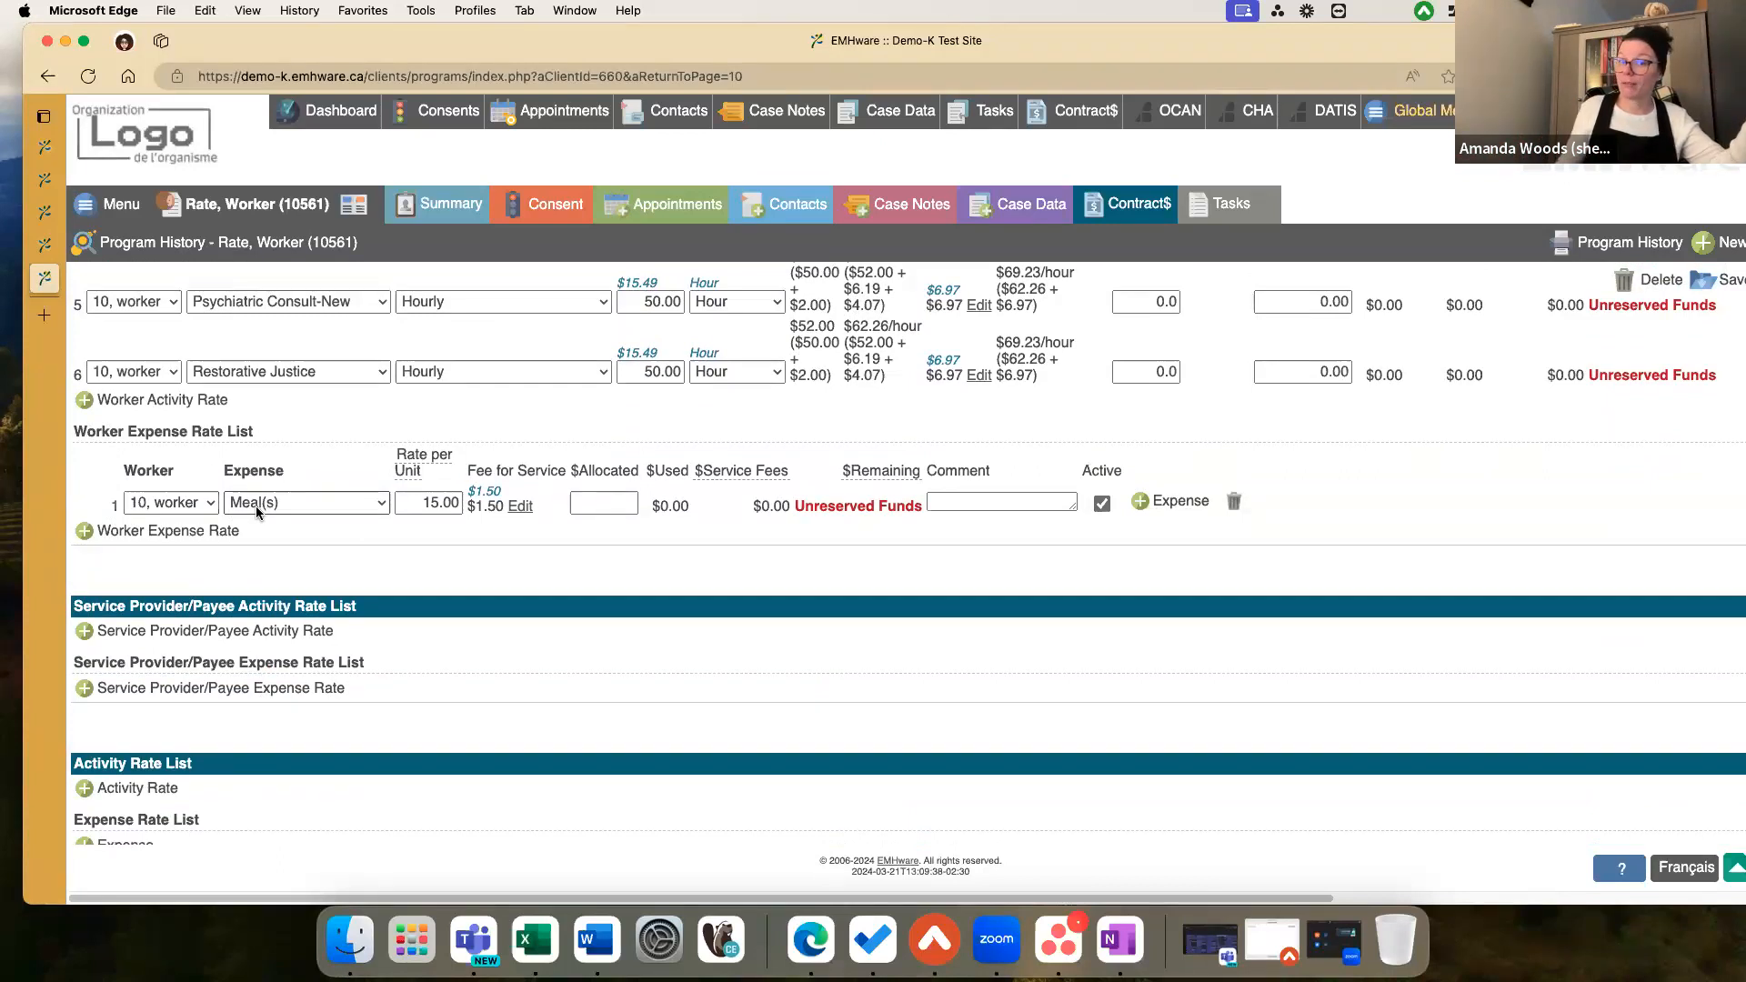
left_click(296, 506)
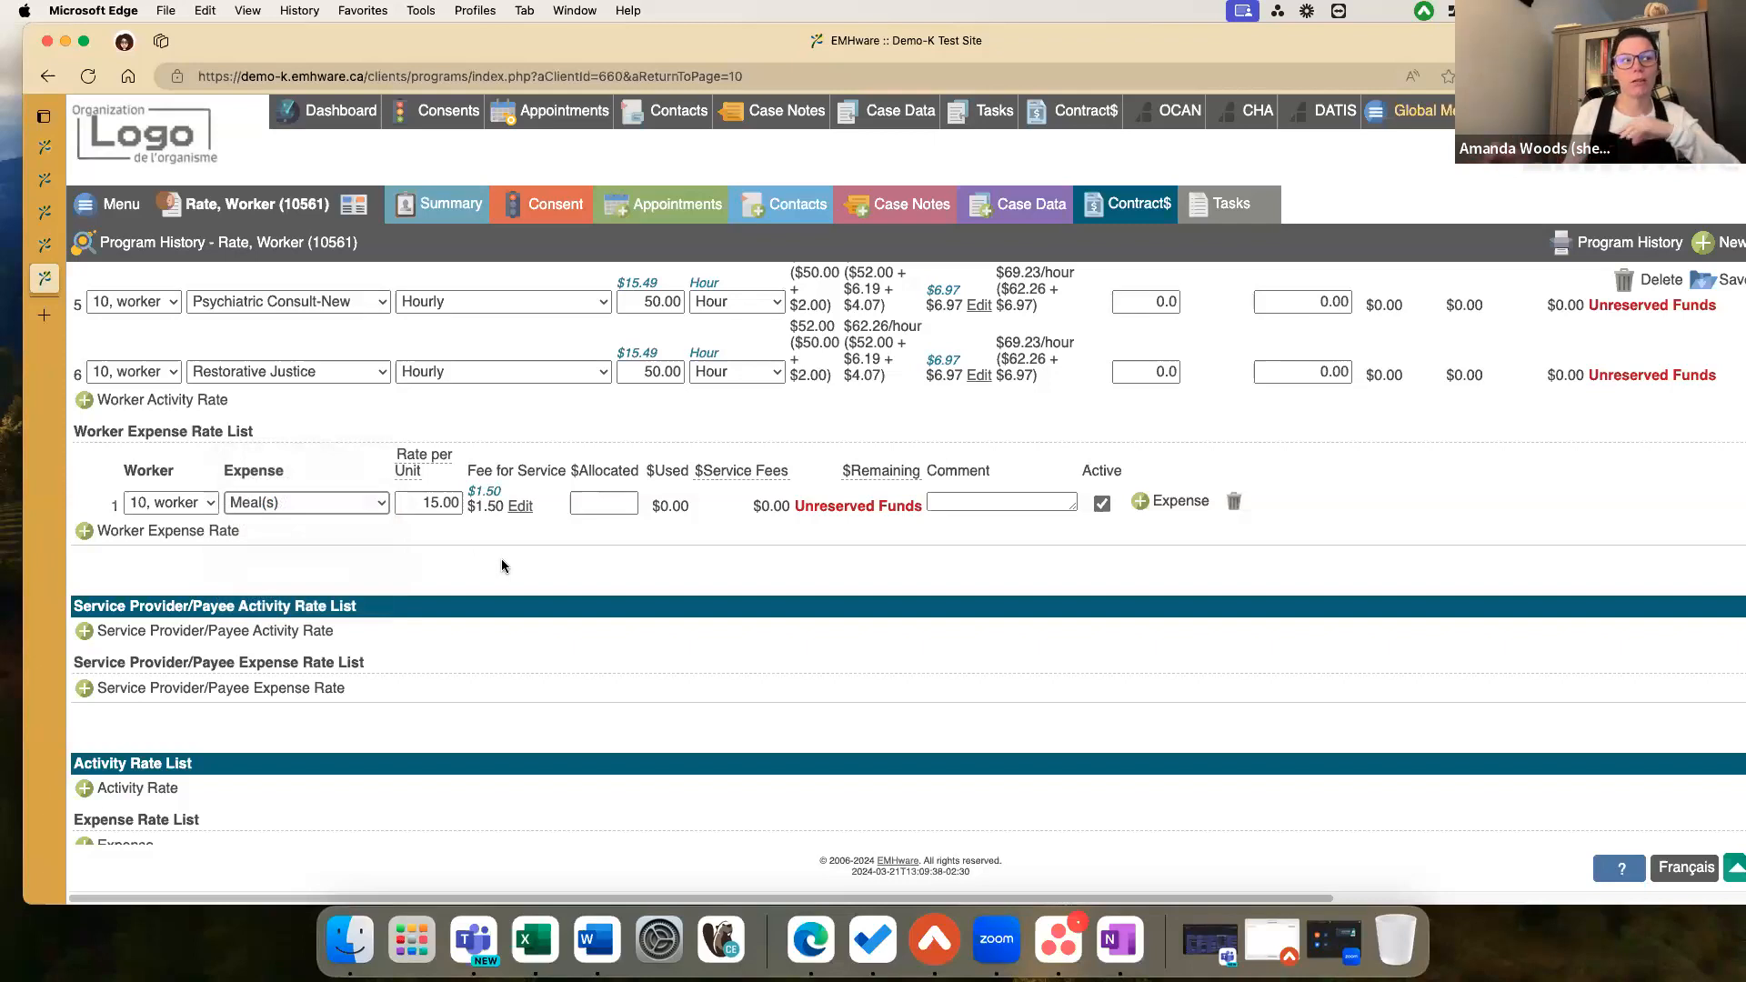
scroll(500, 558, "down", 5)
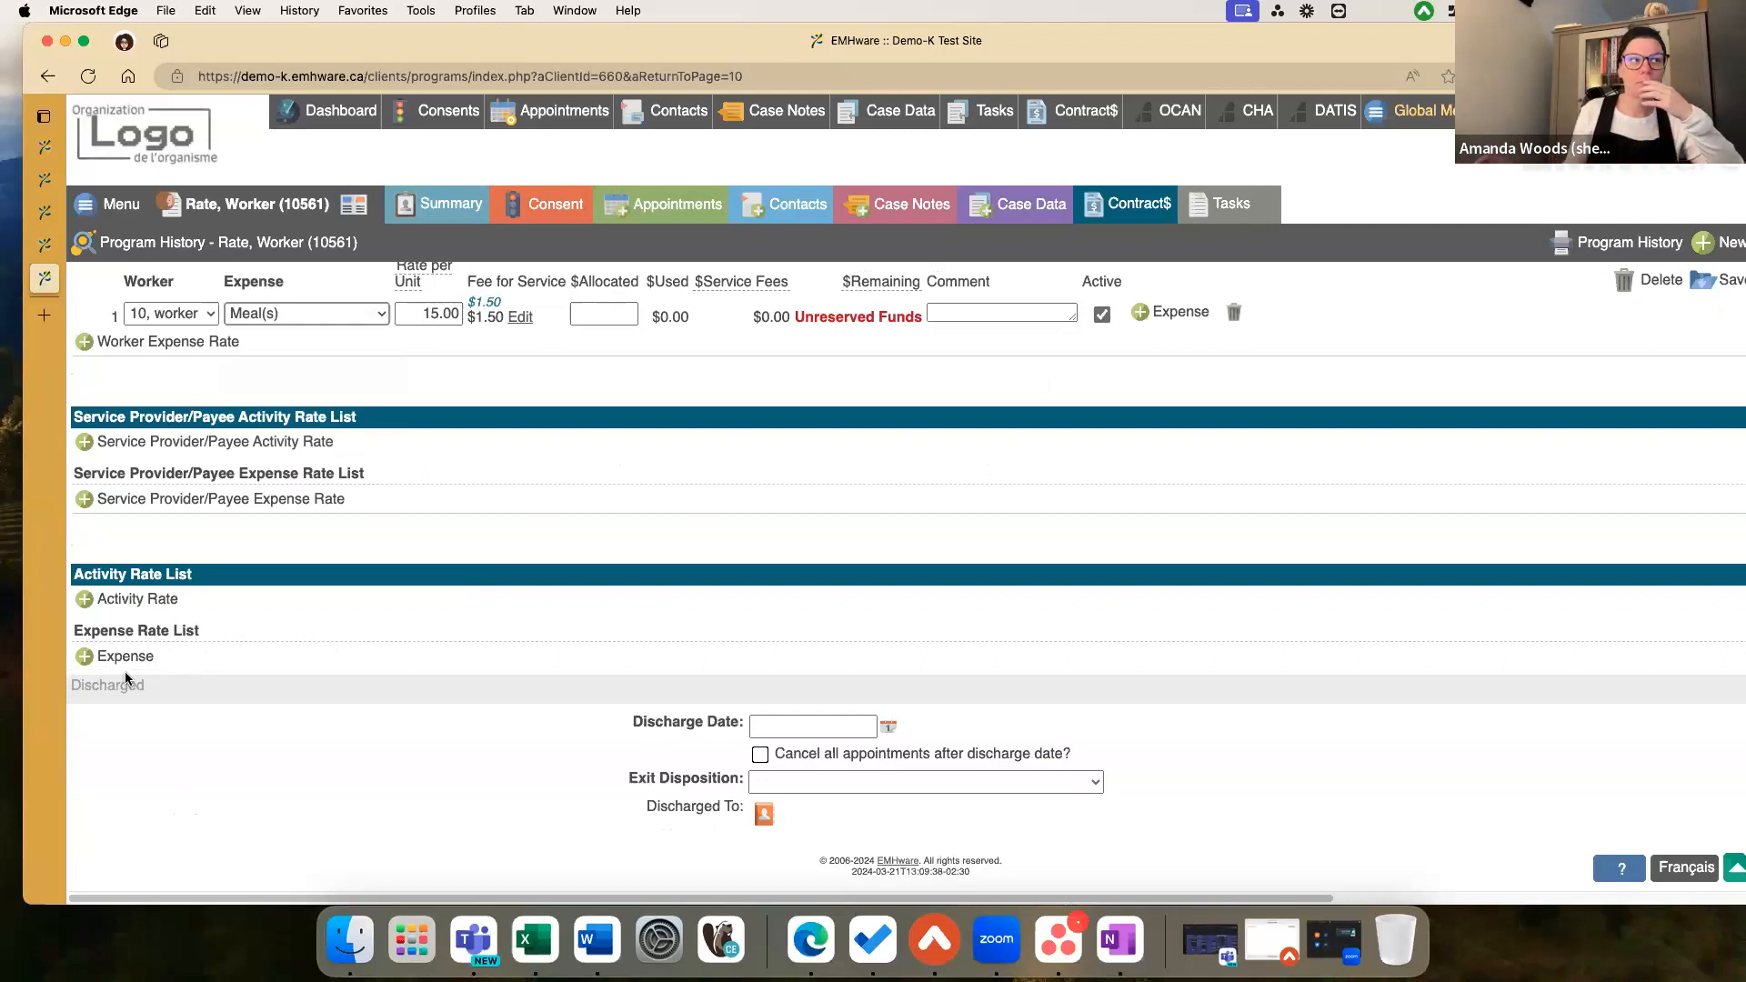
scroll(123, 671, "up", 1)
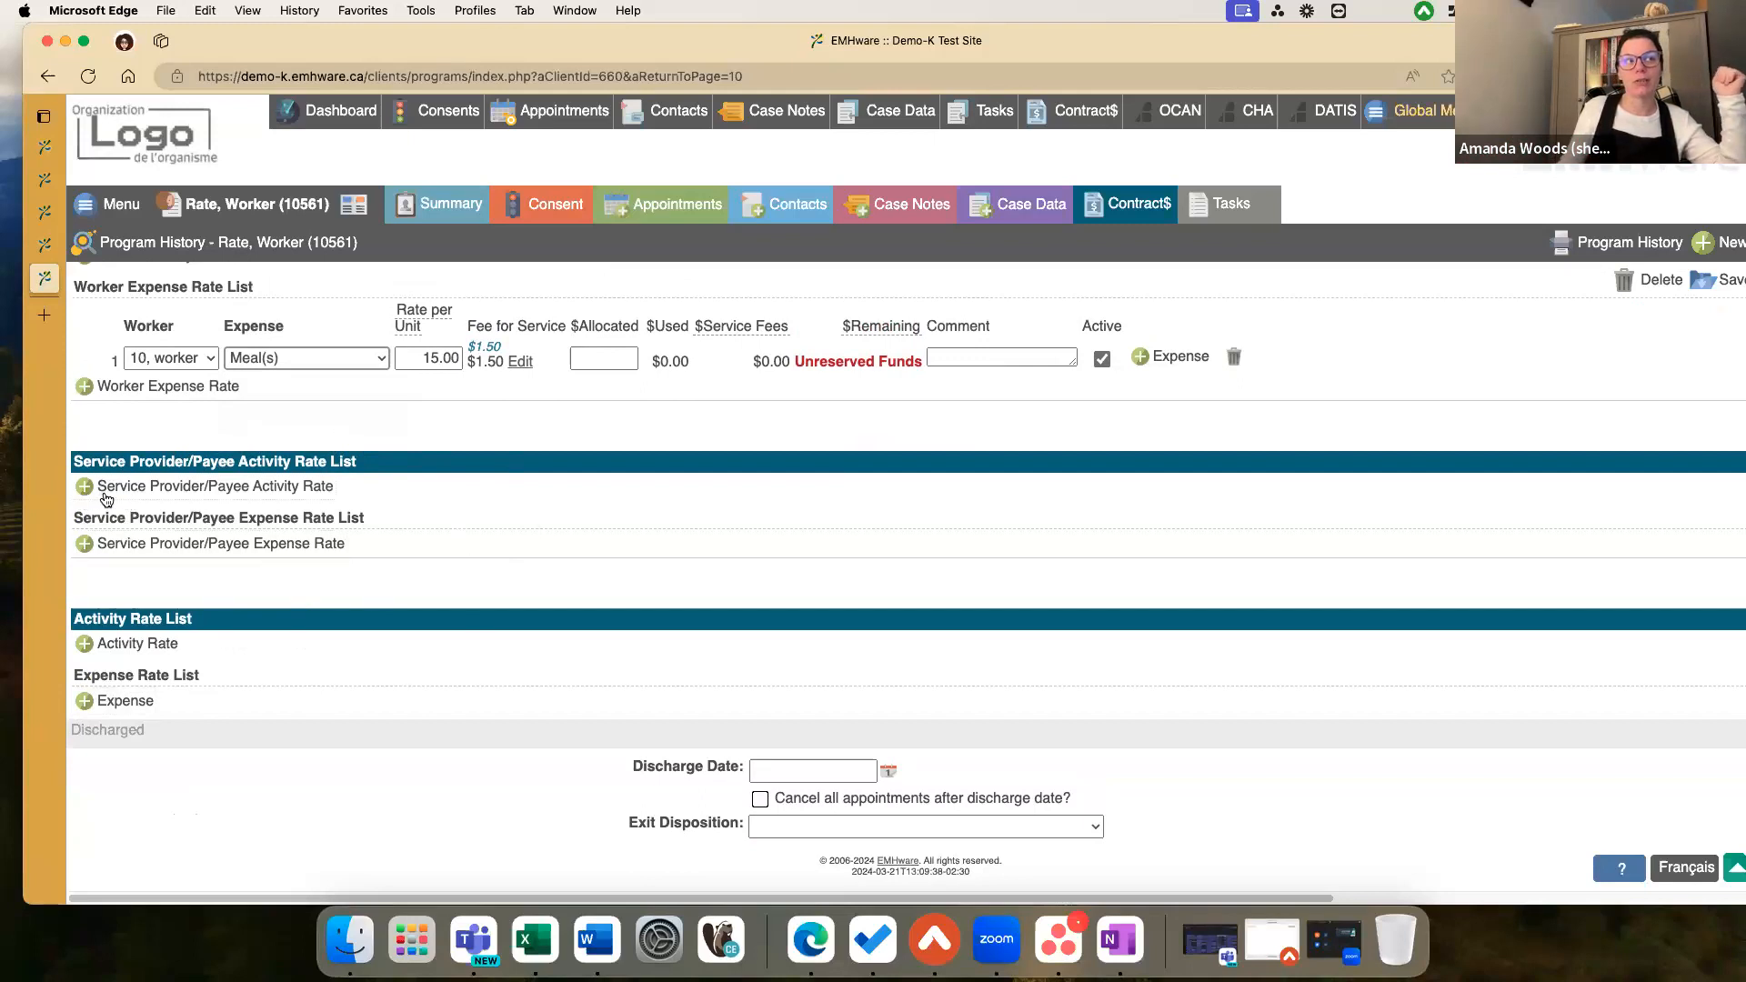
Step: Add a service provider/payee activity rate row, select the Cognitive-Behaviour activity, and check the contract/pay rate options
left_click(164, 488)
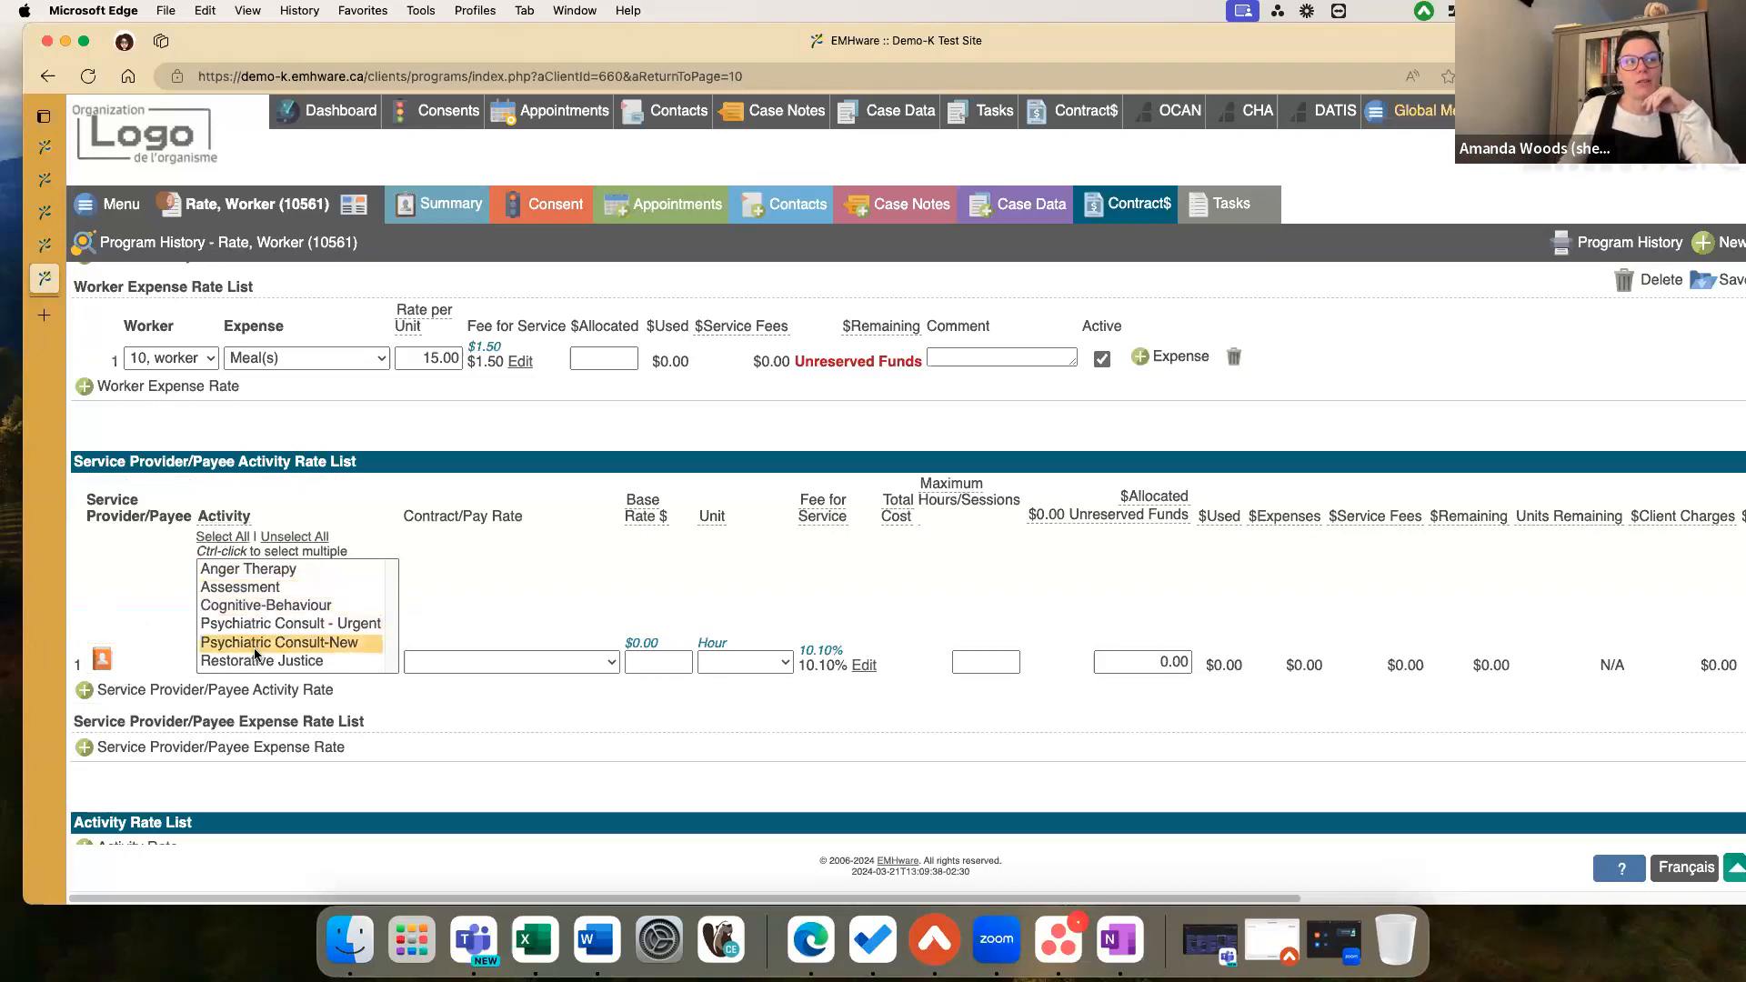
scroll(255, 653, "down", 1)
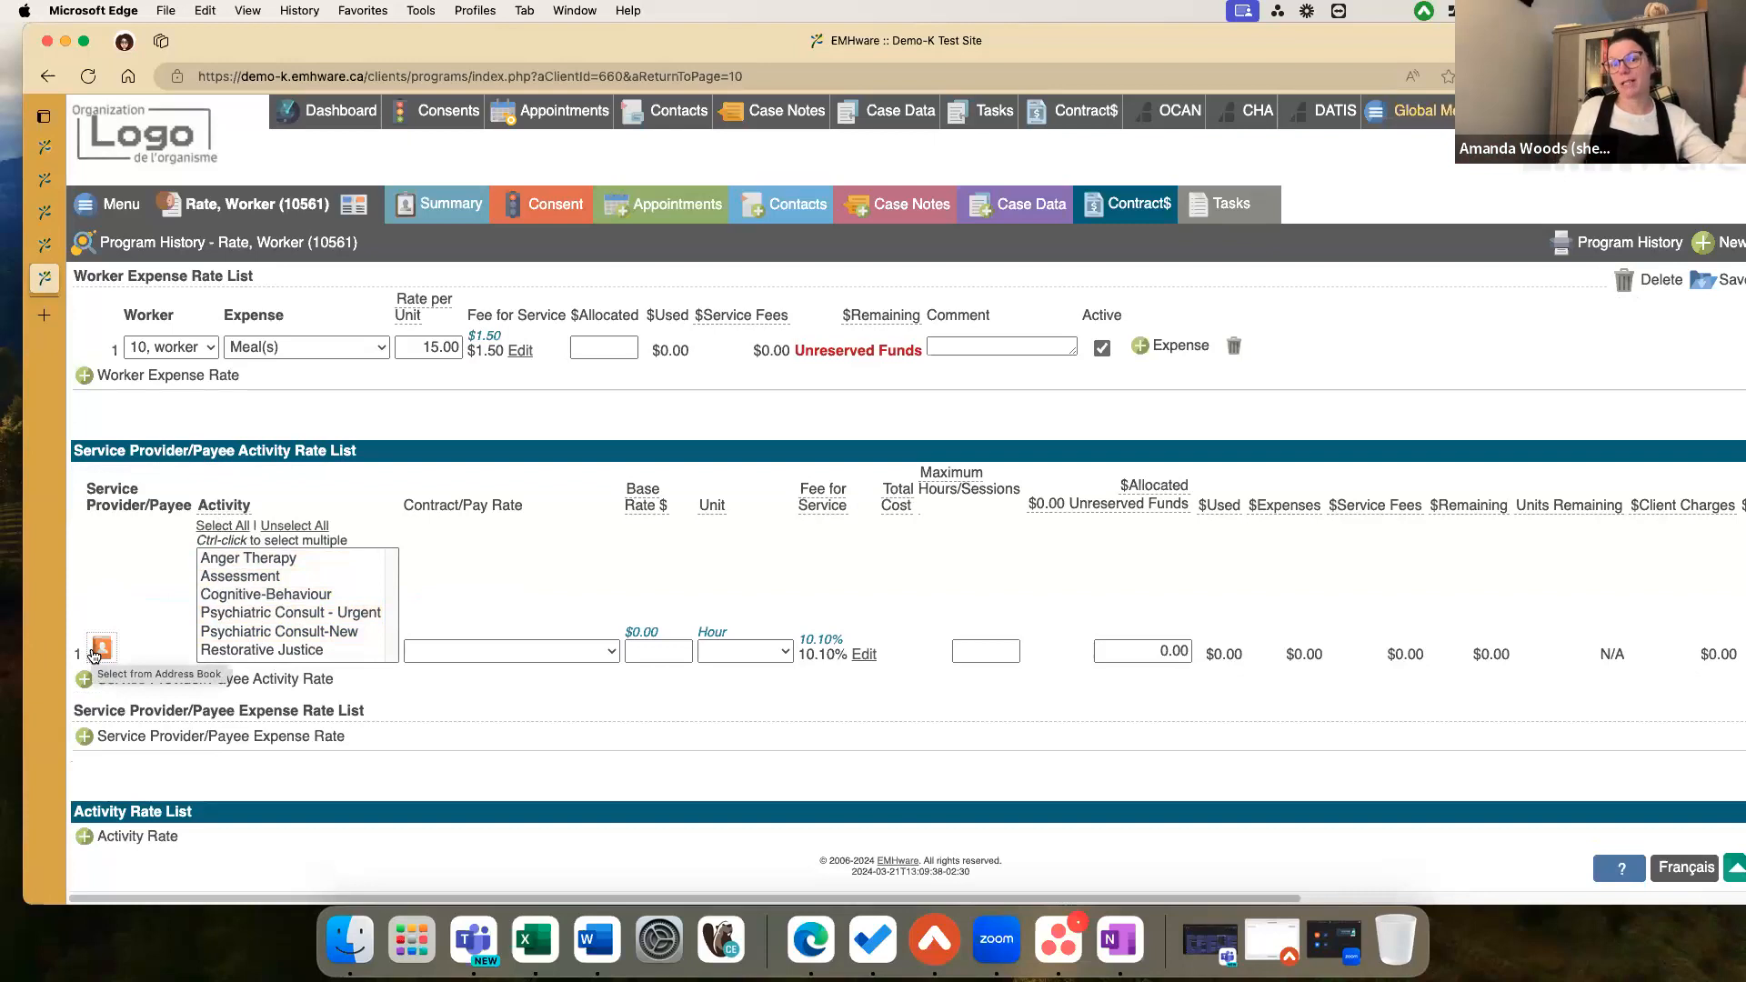
left_click(263, 596)
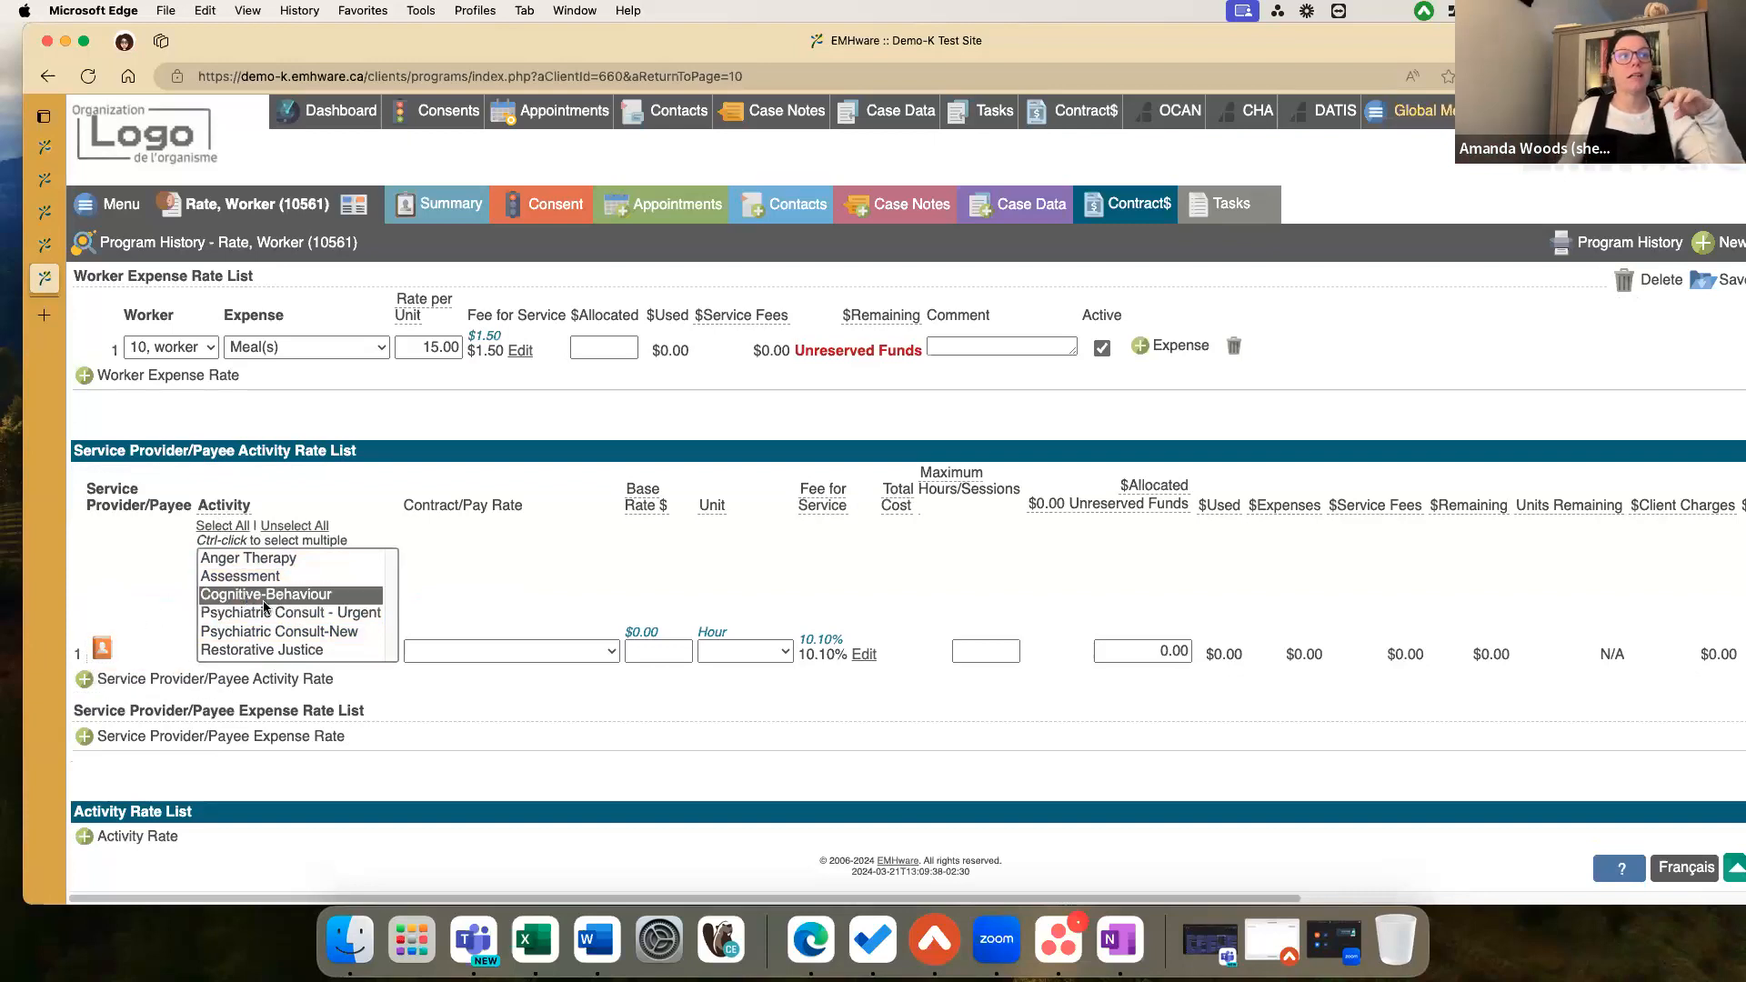
left_click(486, 656)
left_click(743, 718)
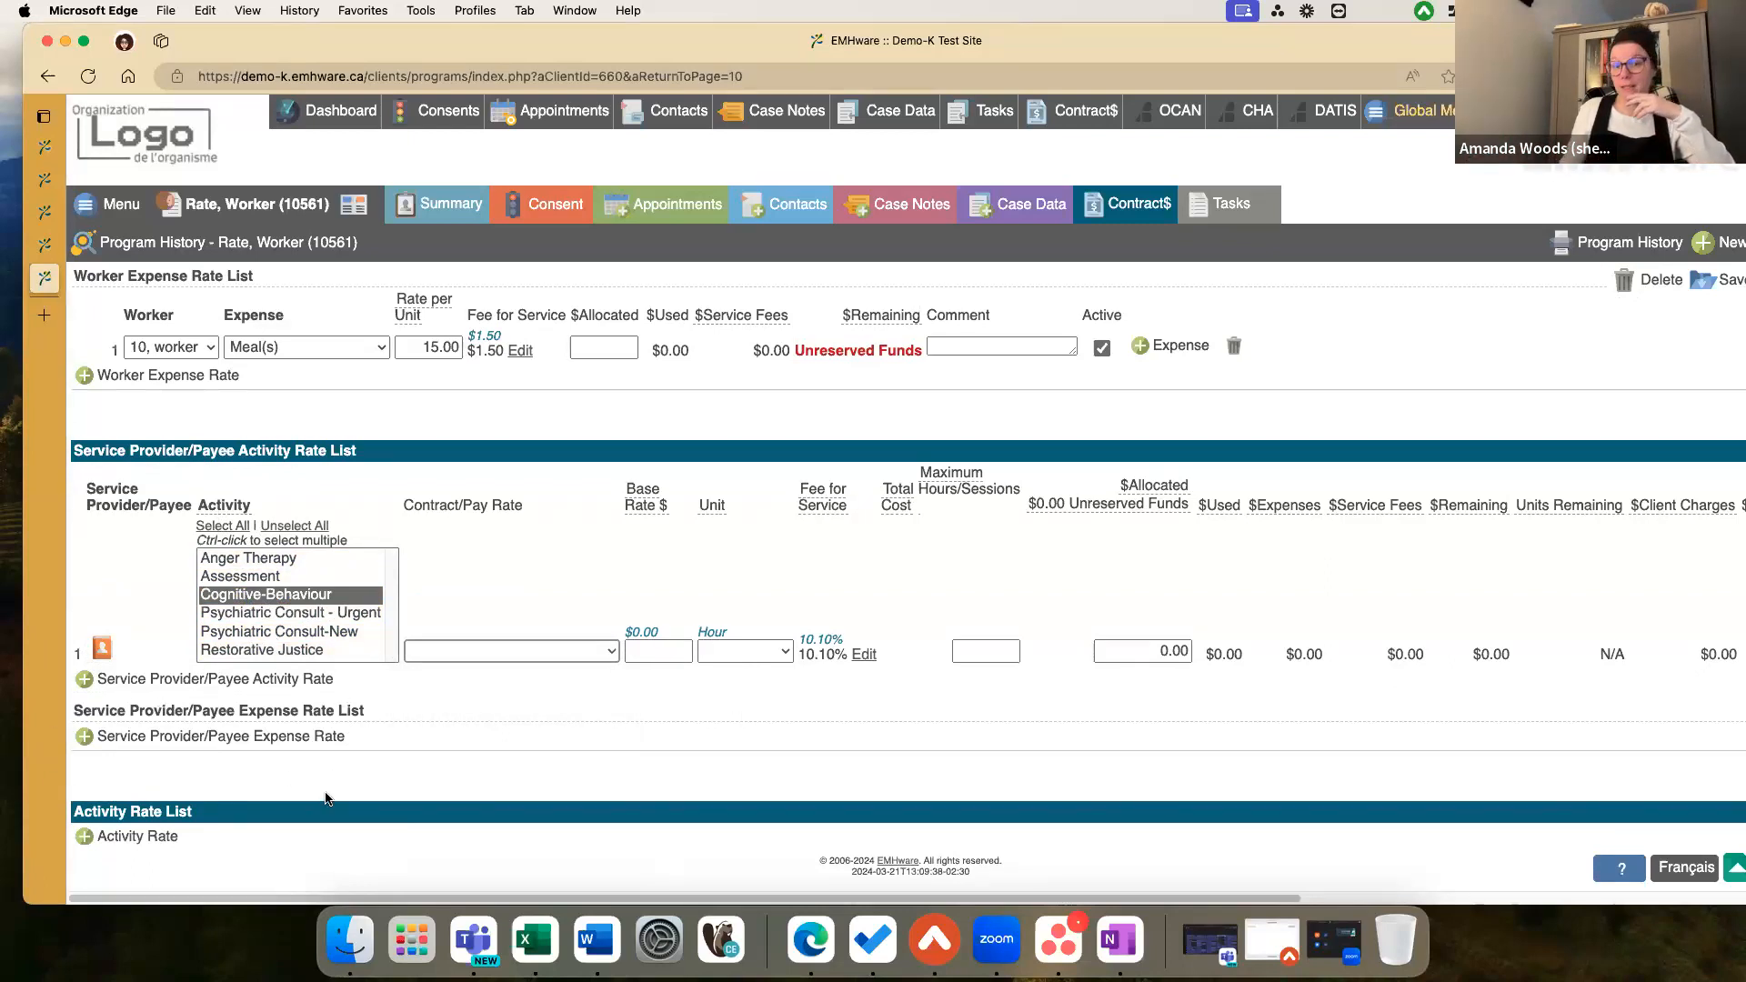
Step: Leave the program history without saving and open the worker-rate client's 2024-03-21 Anger Therapy contact
left_click(789, 204)
left_click(931, 361)
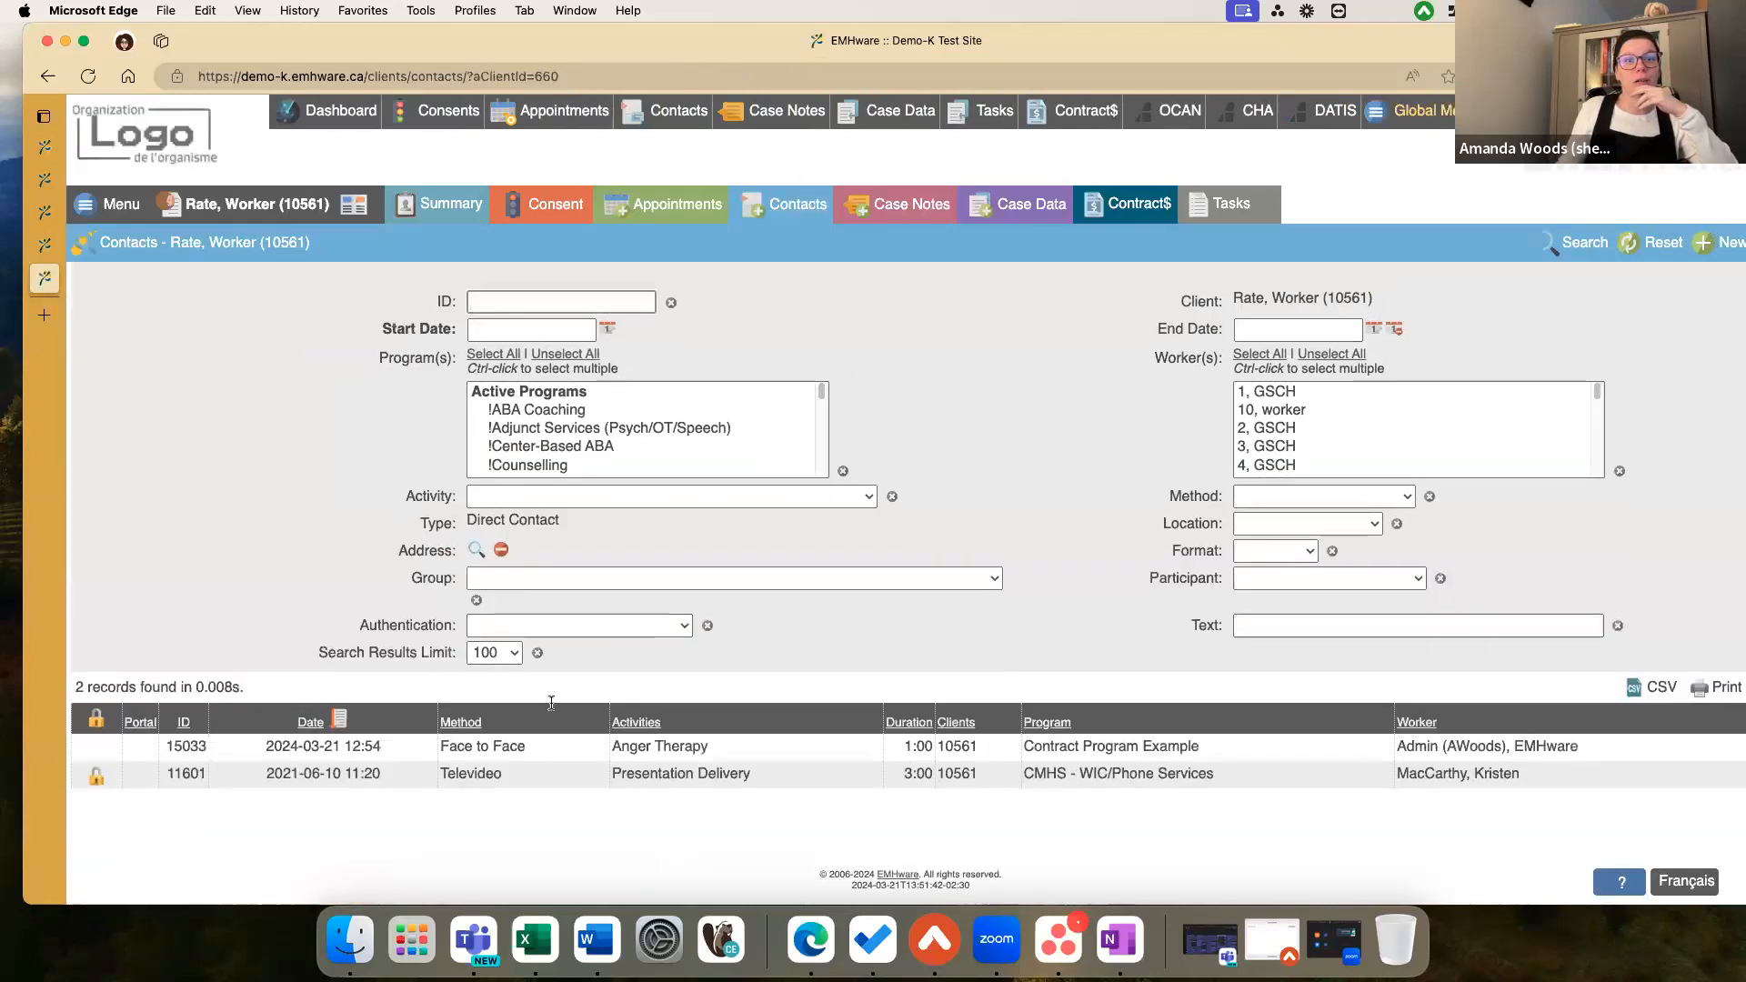
left_click(254, 750)
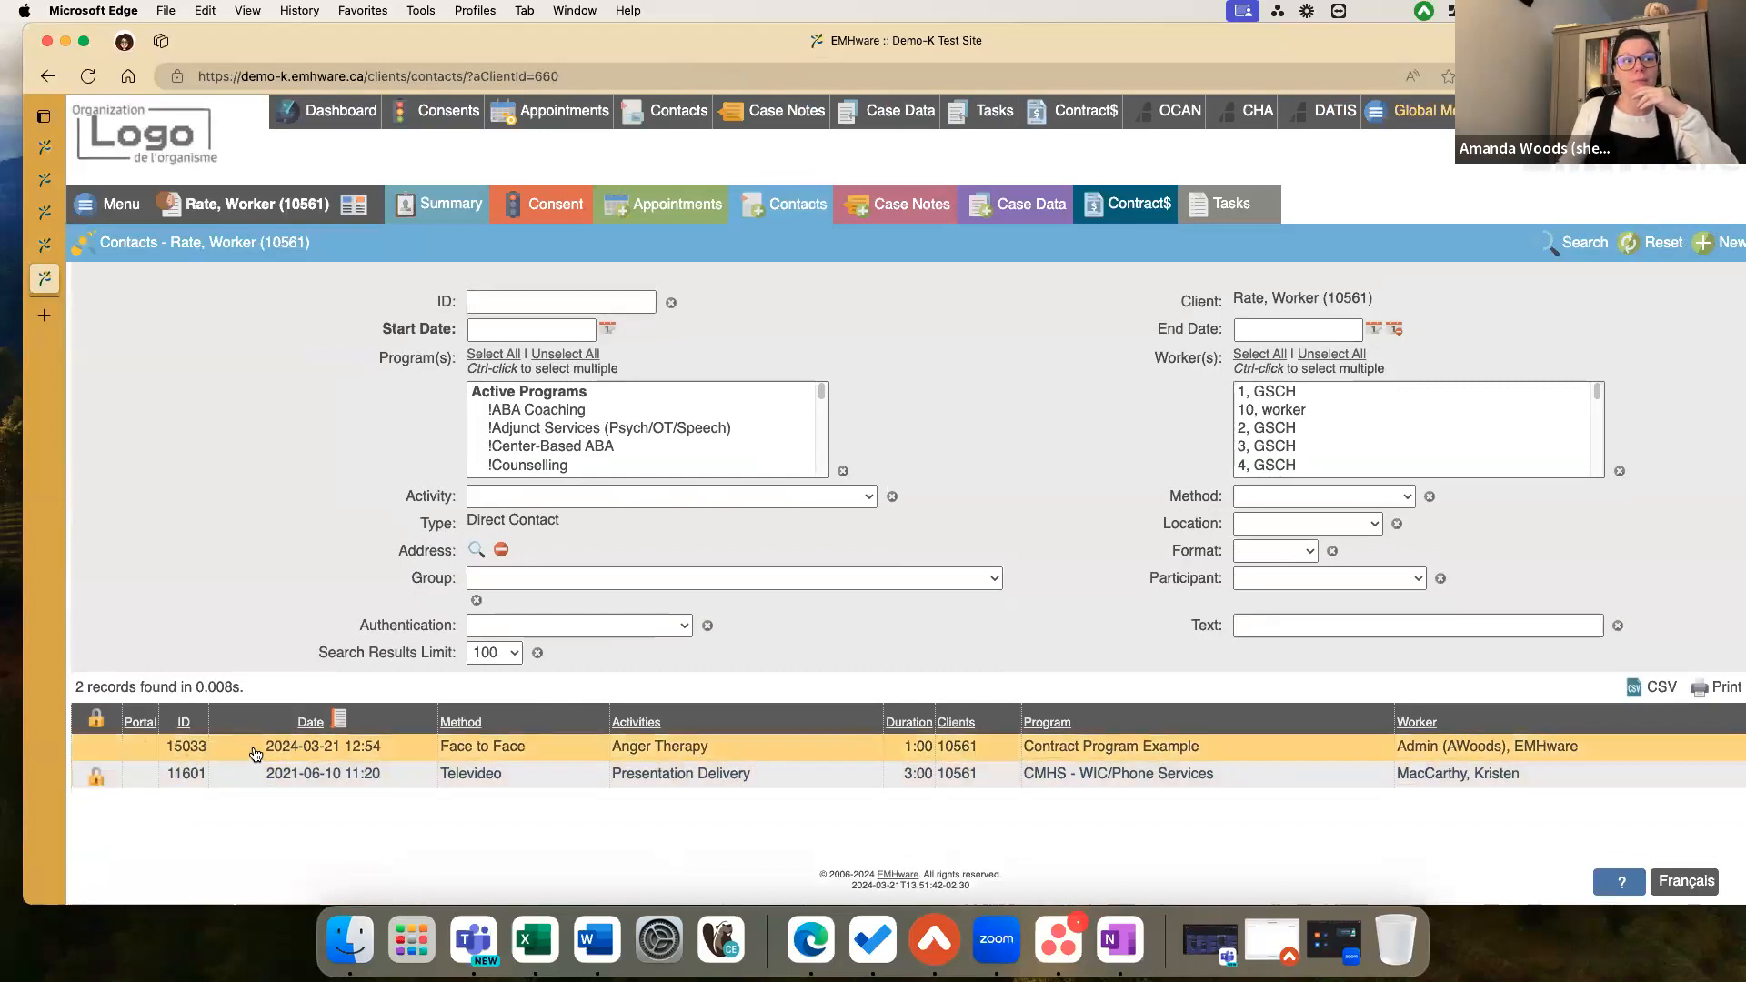
Step: Examine the Anger Therapy contact's duration, contract worker, total charge and client pay amount
scroll(254, 716, "down", 5)
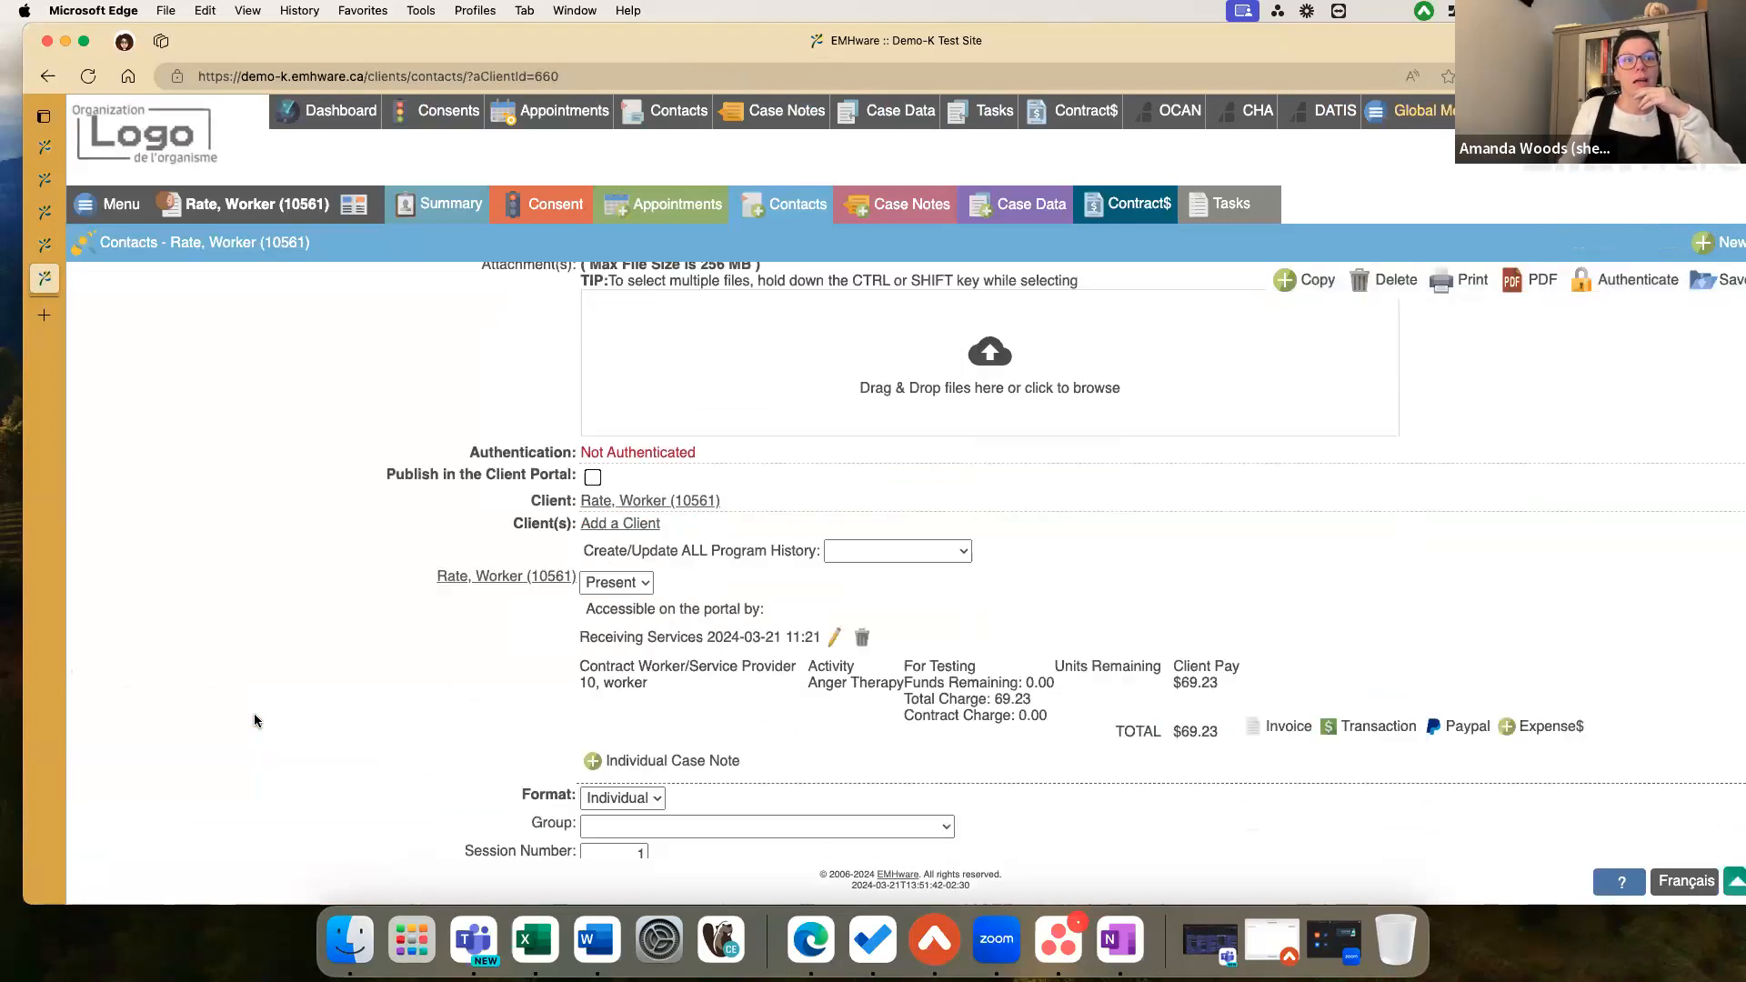
scroll(254, 713, "down", 4)
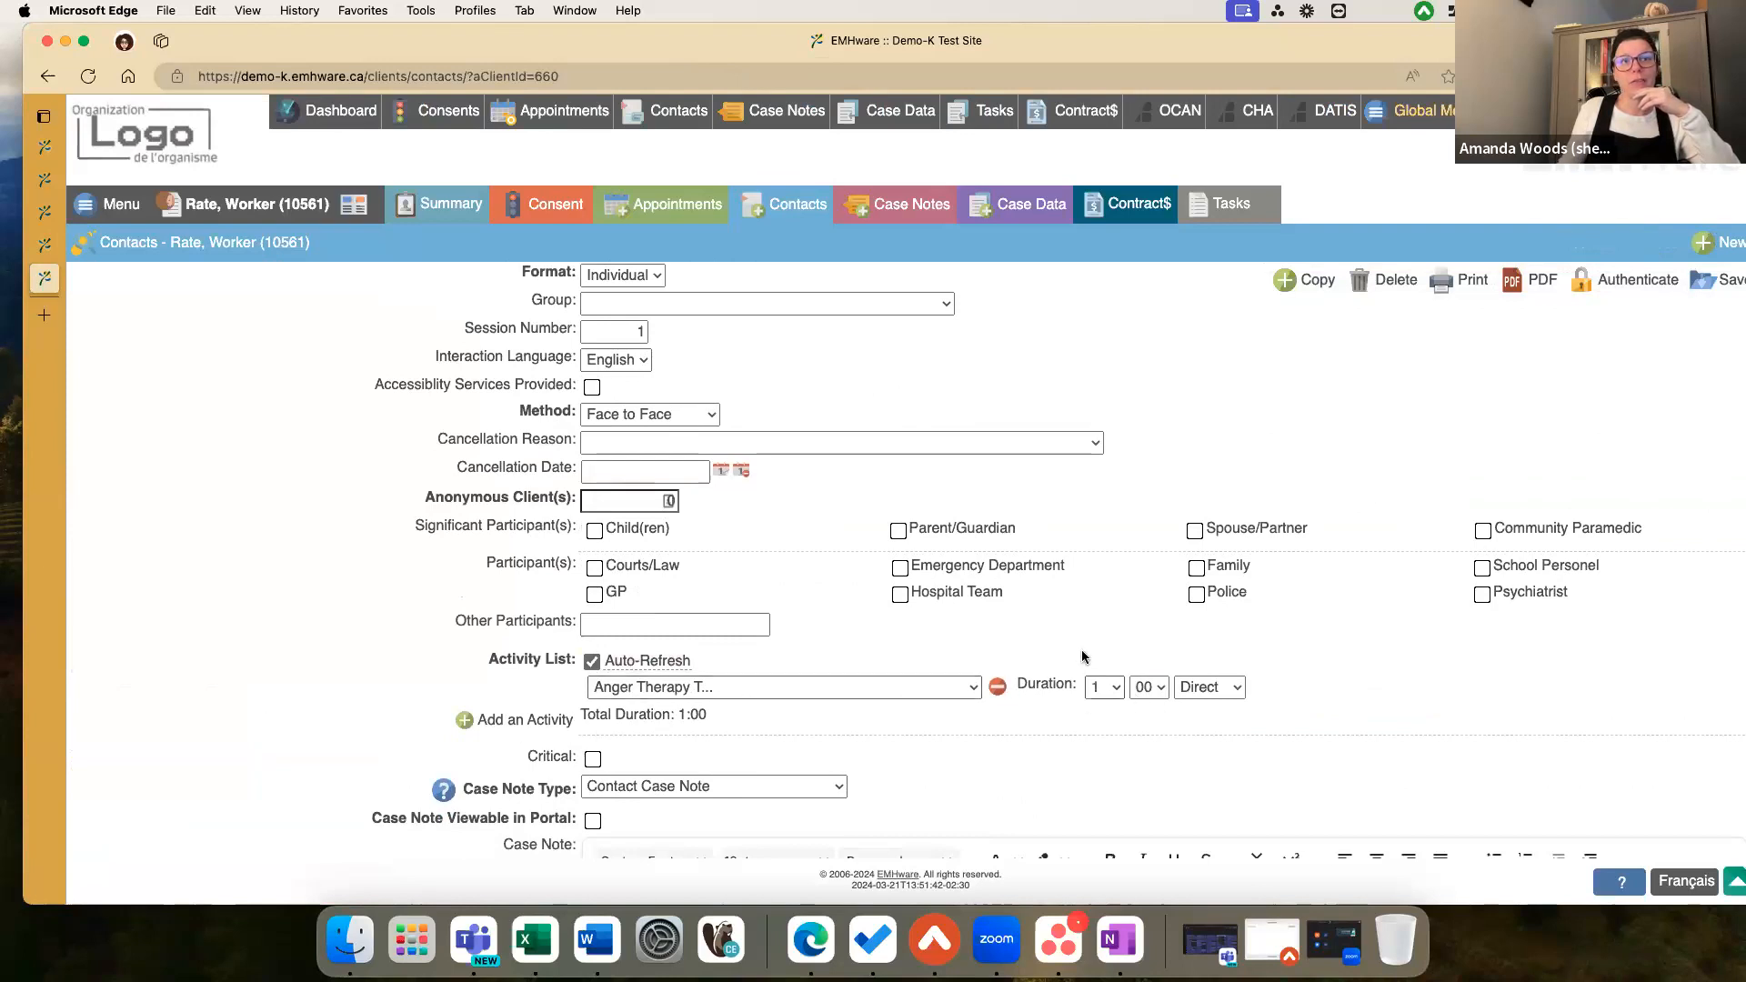
scroll(1054, 636, "up", 4)
scroll(1038, 625, "down", 3)
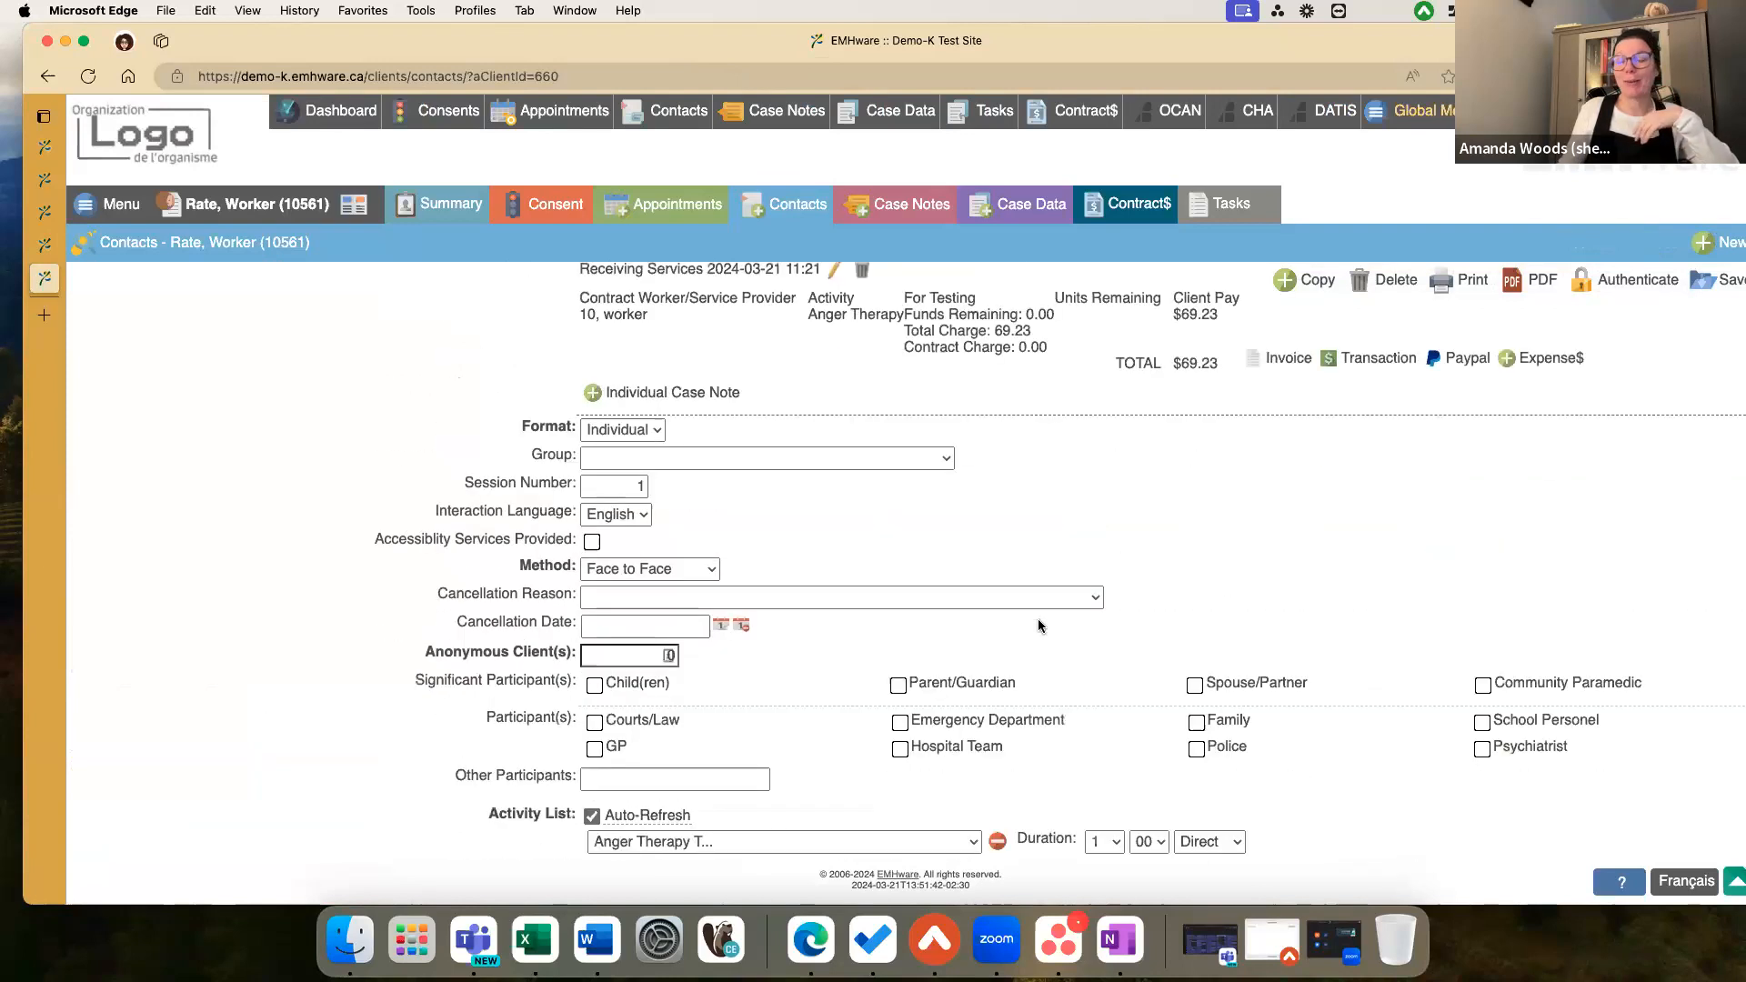
scroll(1009, 551, "up", 1)
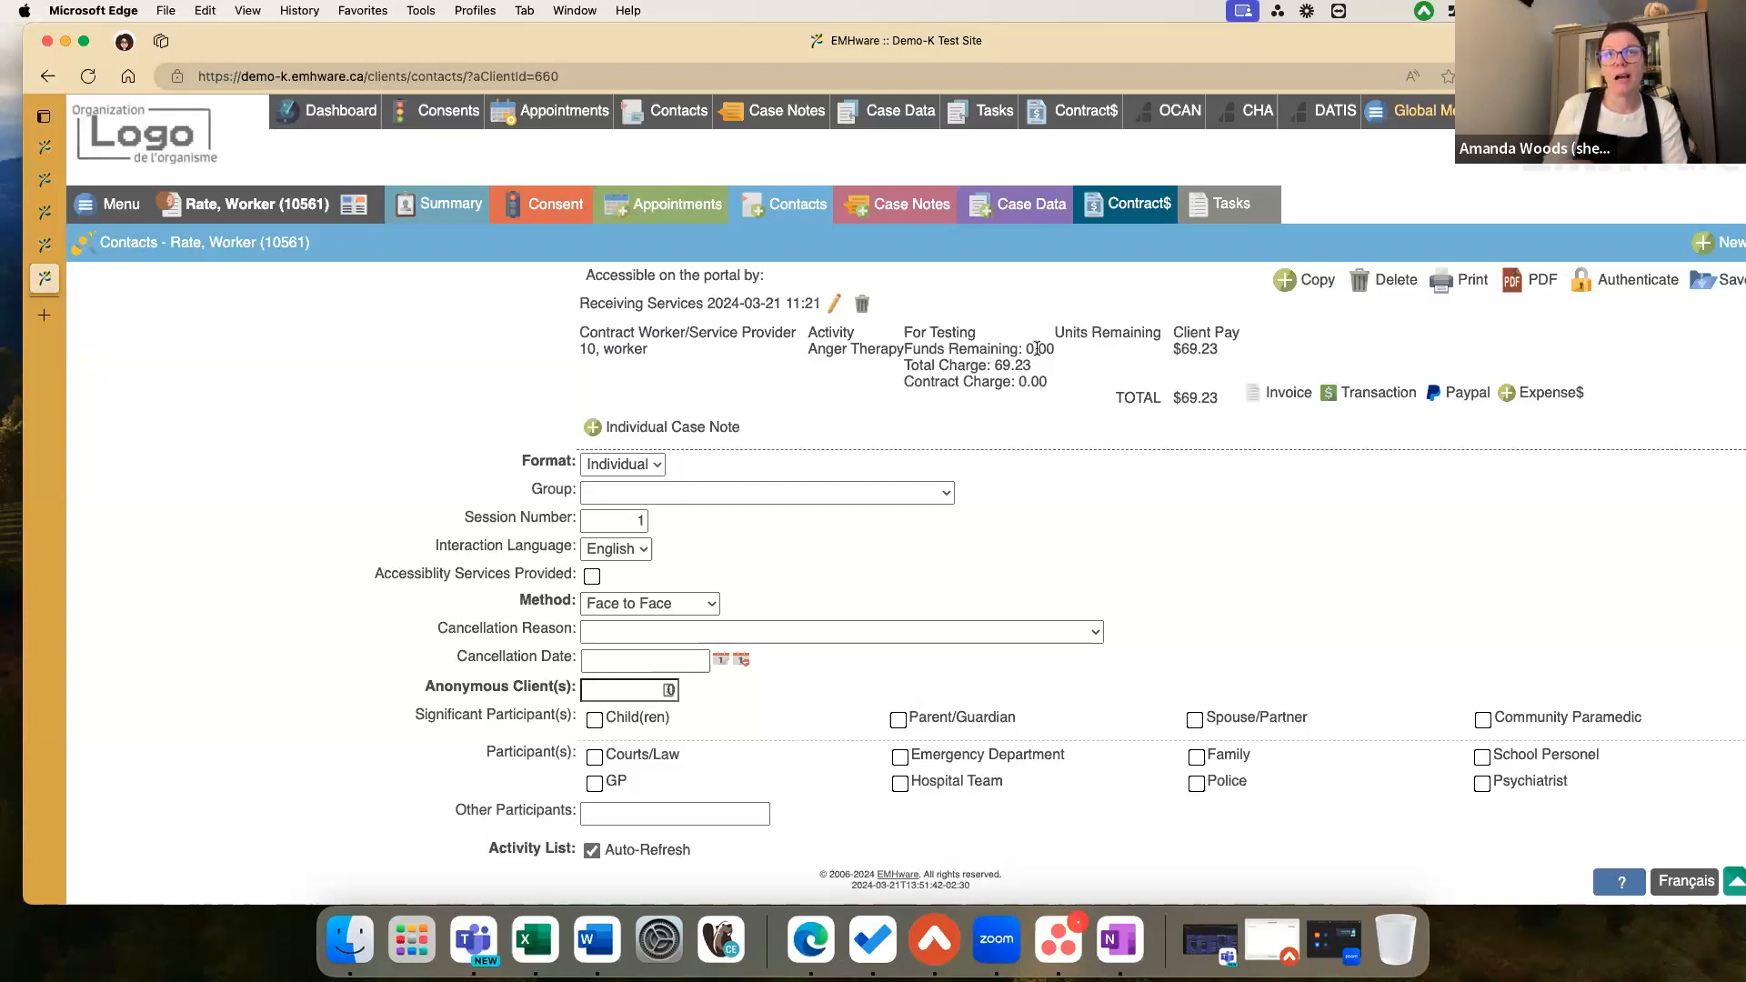
Step: Open the Activity & Expense Records for the worker-rate client's contract
left_click(1129, 209)
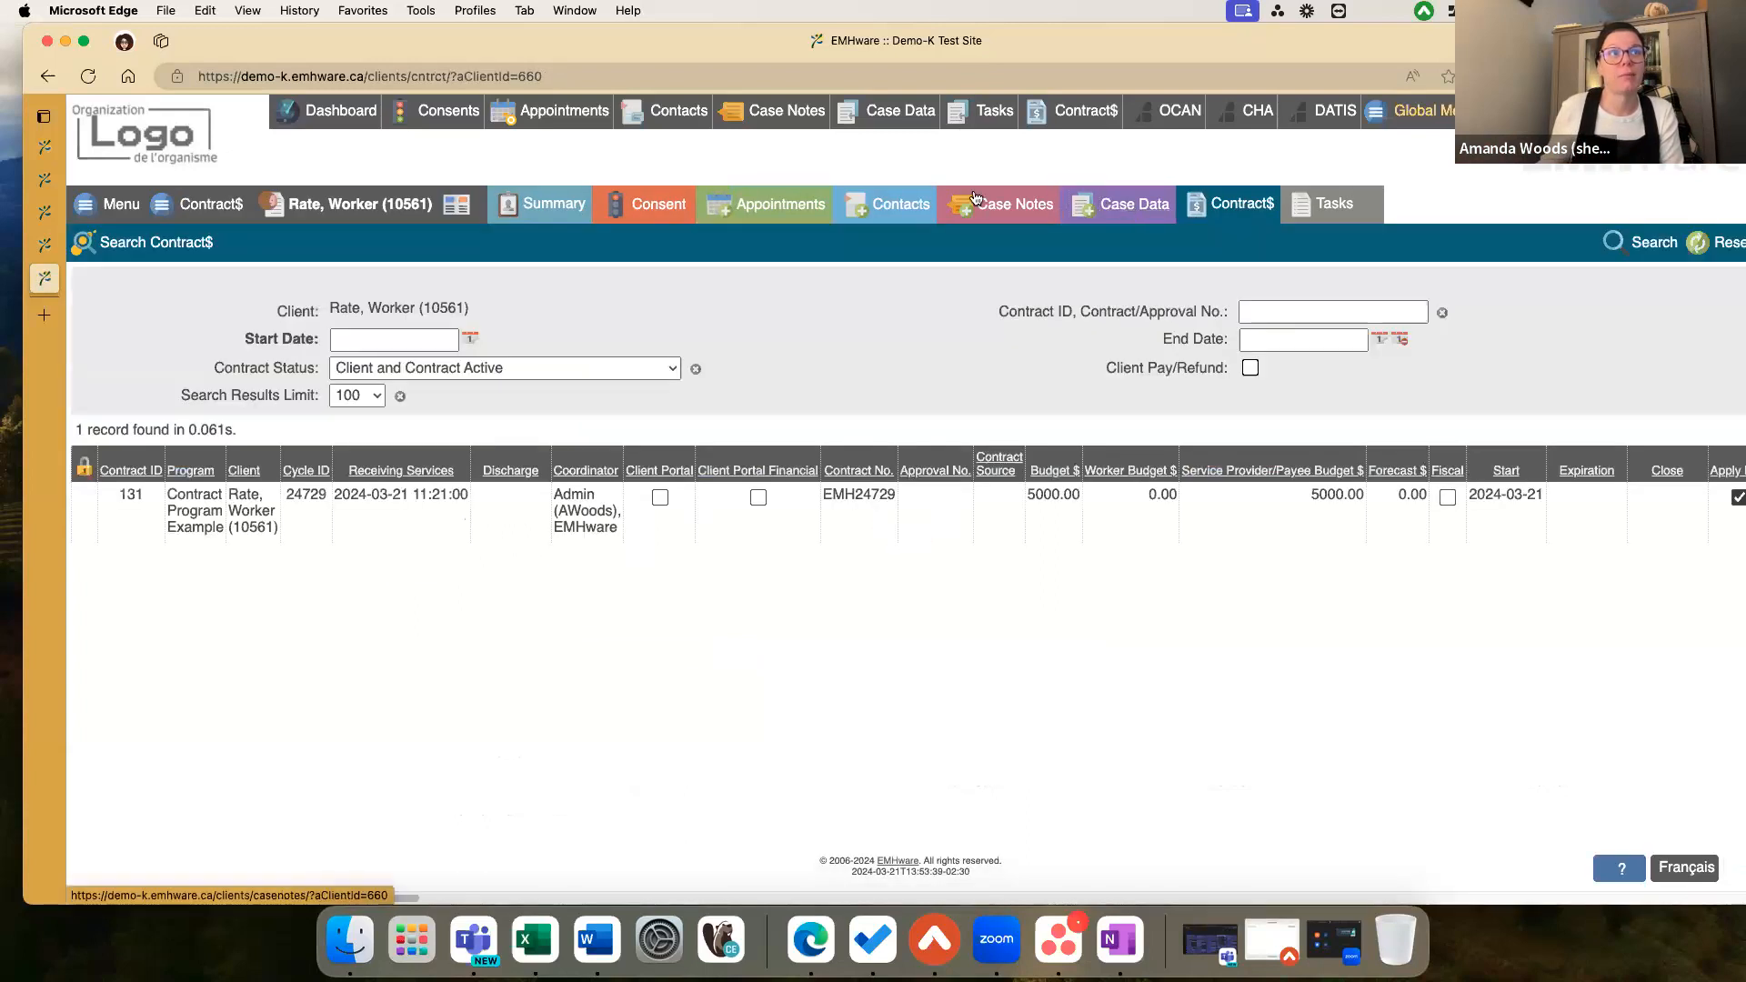
left_click(199, 203)
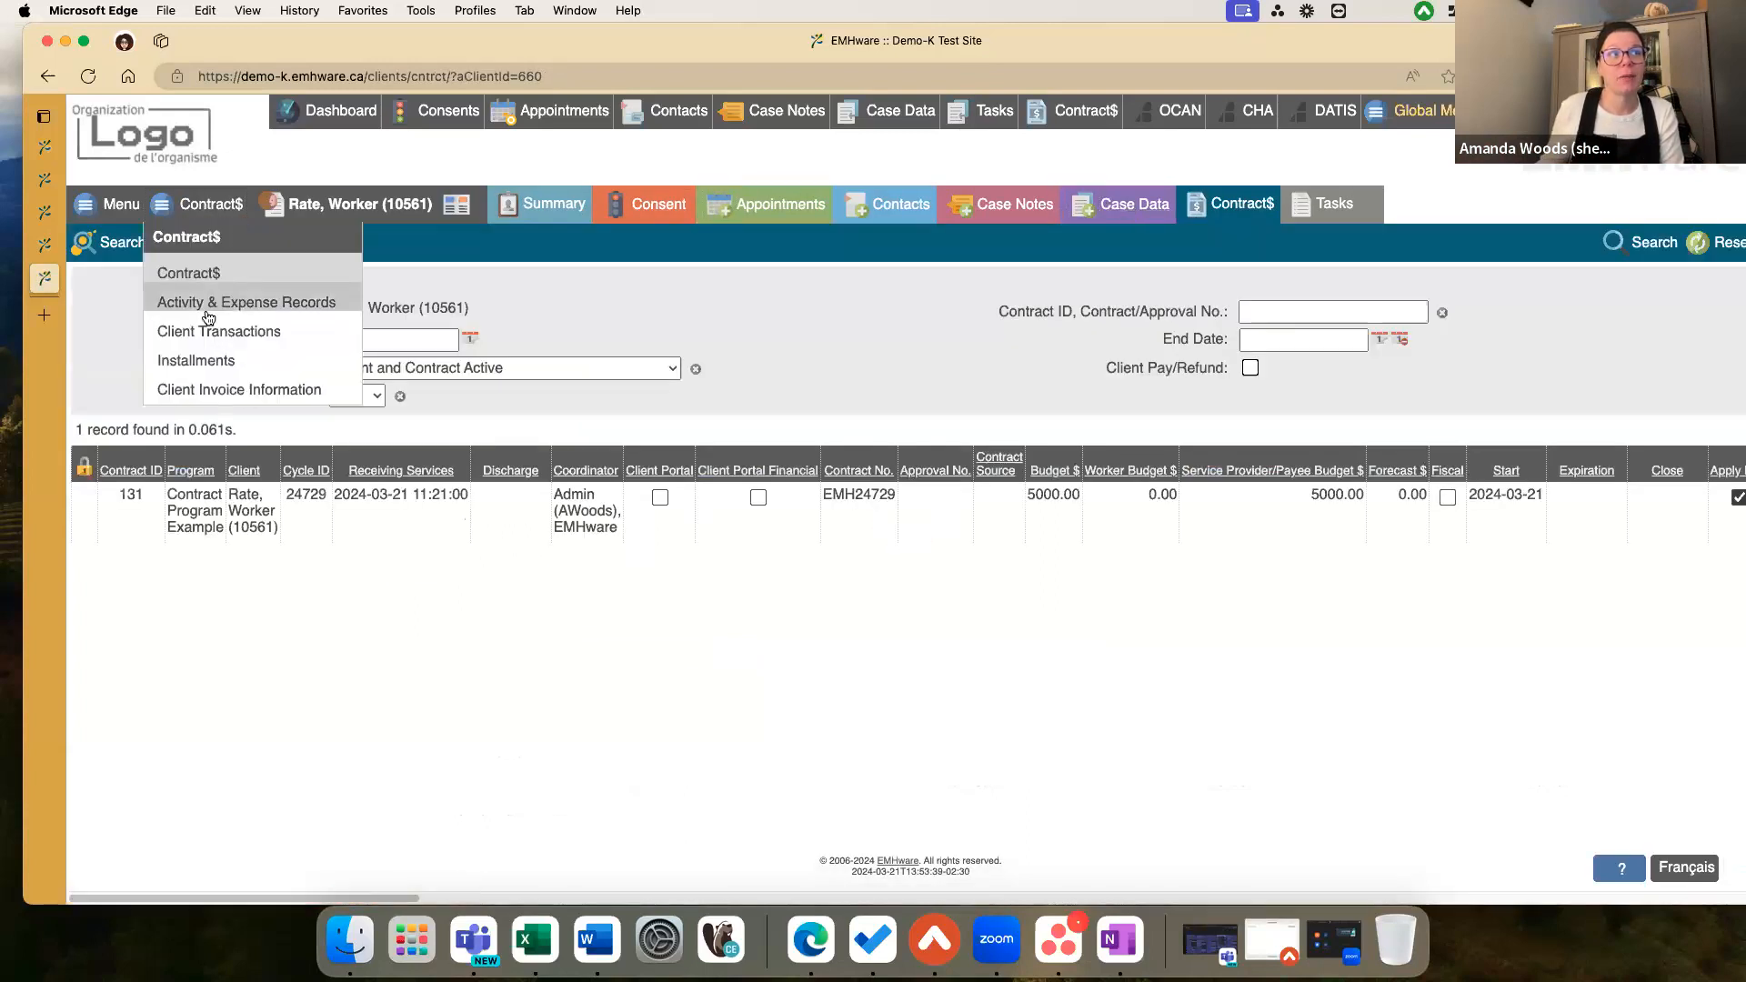
left_click(207, 307)
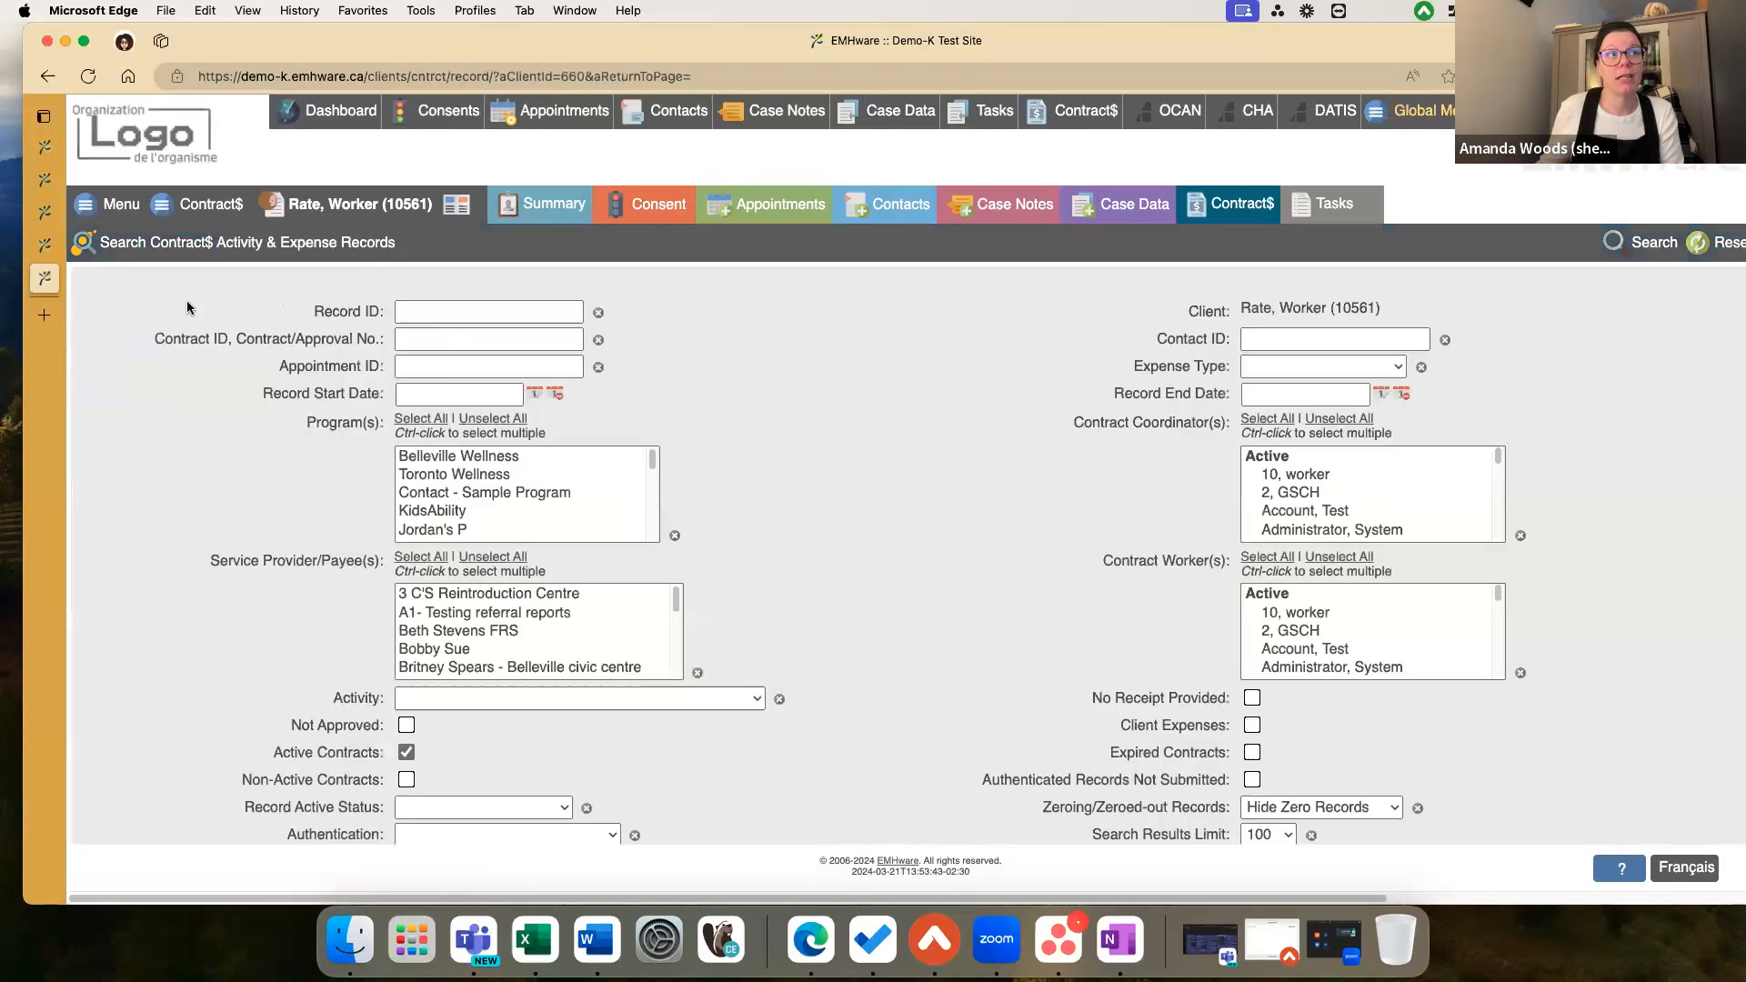
Step: Switch to the hourly-pay client, leave the program history without saving, and check the client's Activity & Expense Records
left_click(43, 246)
left_click(46, 215)
left_click(43, 179)
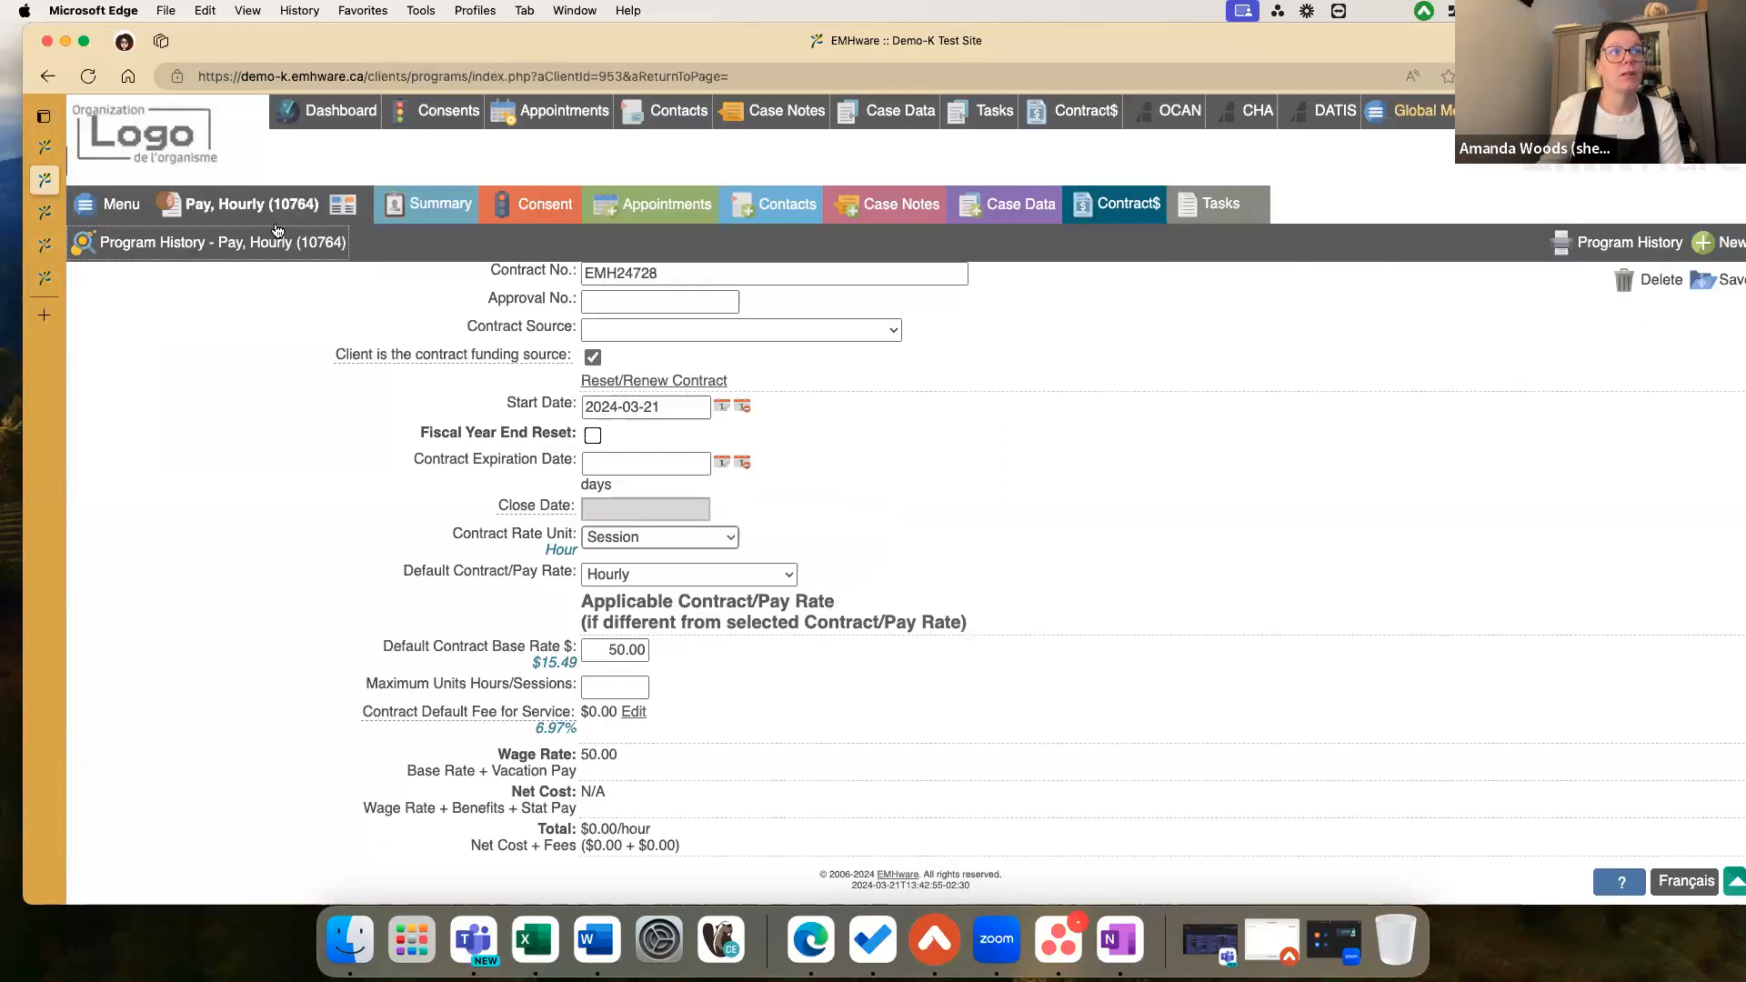
left_click(914, 360)
left_click(217, 217)
left_click(206, 291)
scroll(251, 392, "down", 2)
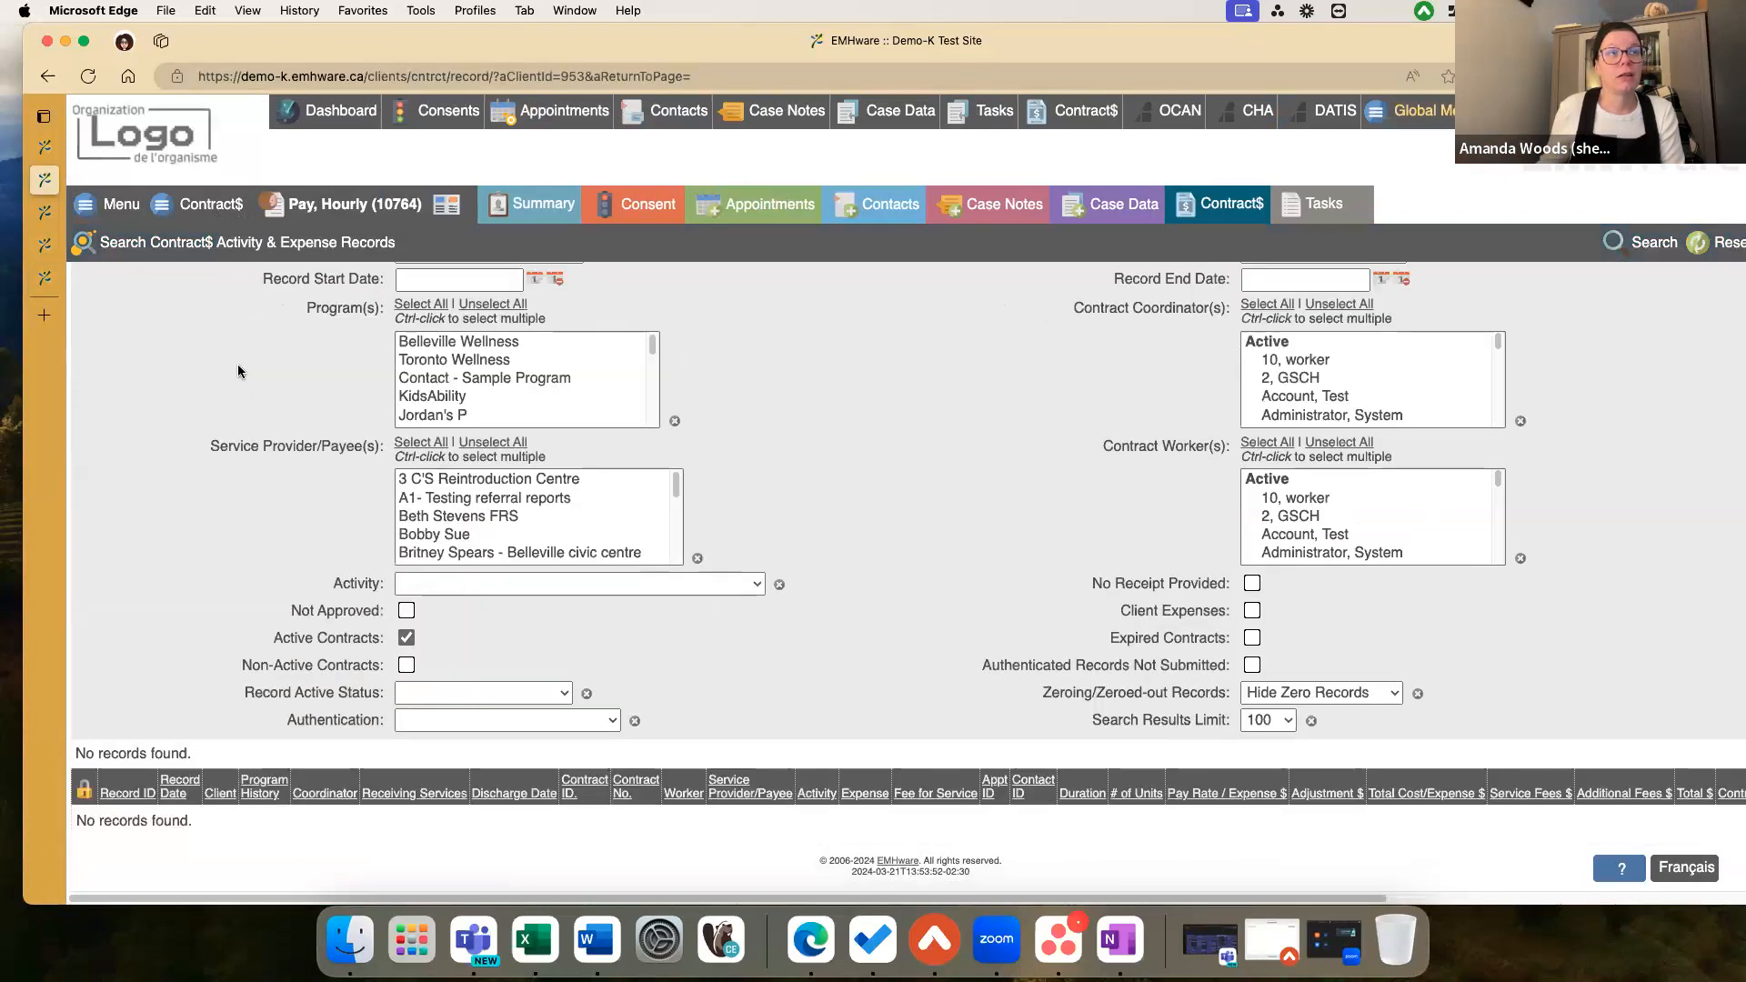
scroll(237, 363, "up", 2)
left_click(216, 215)
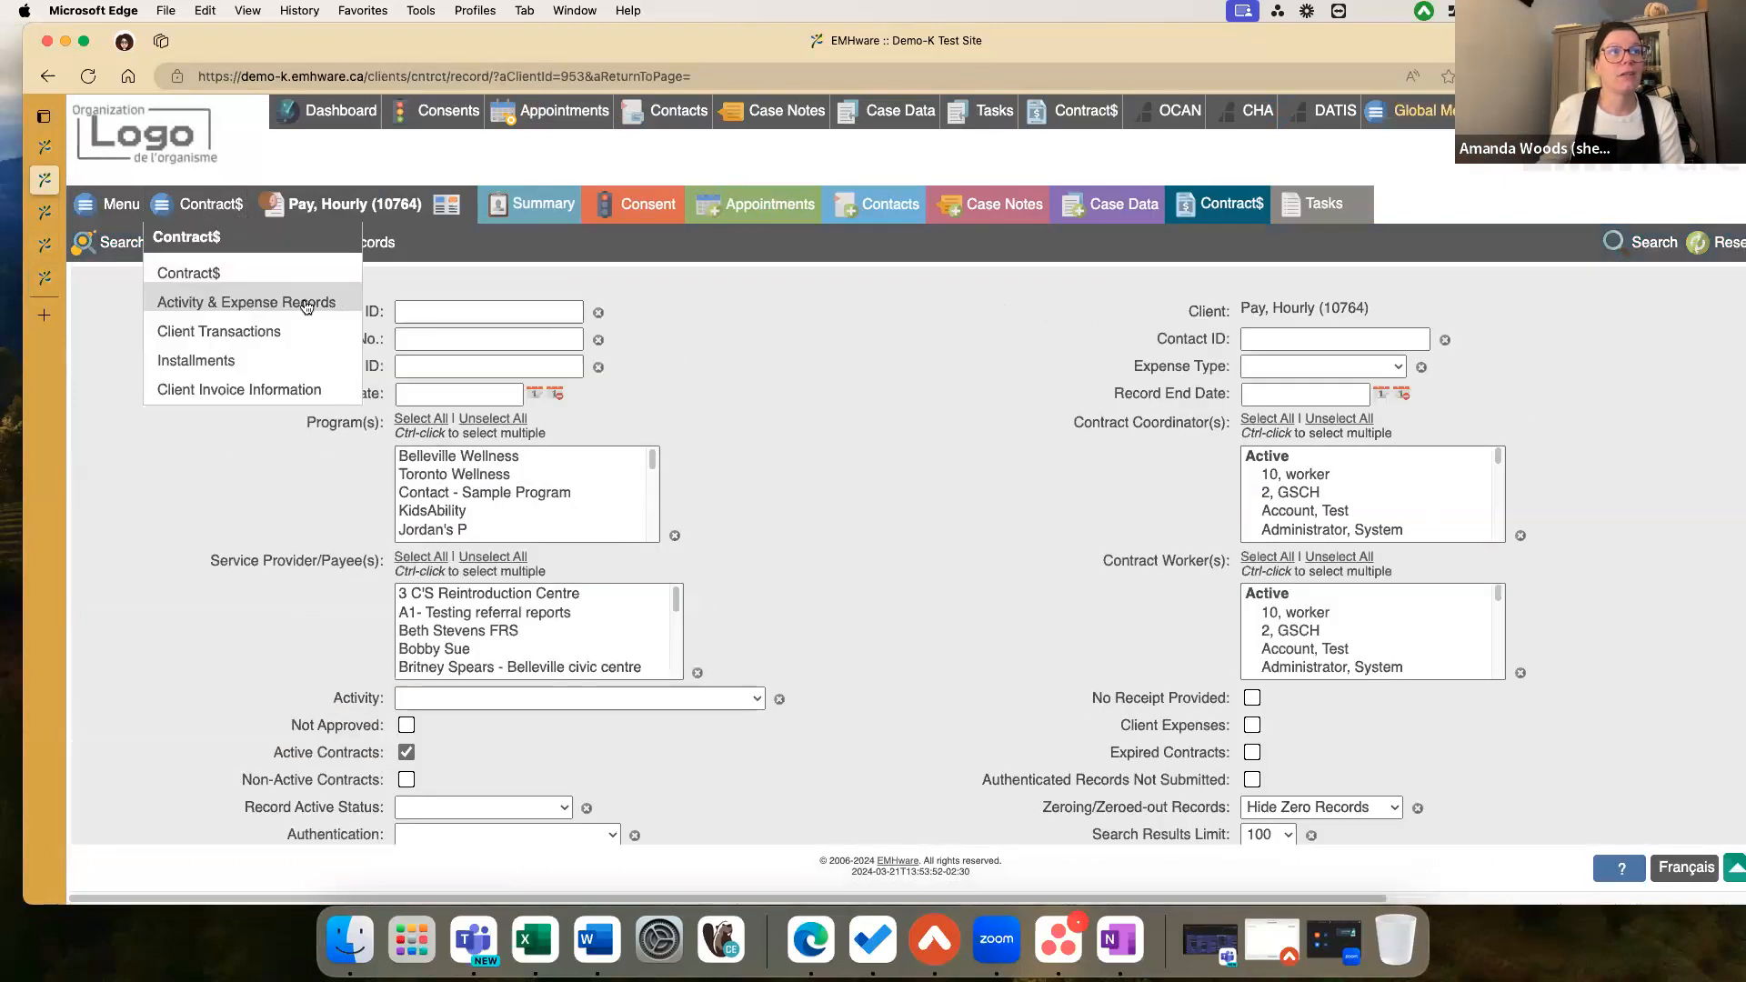
left_click(202, 215)
scroll(196, 362, "down", 1)
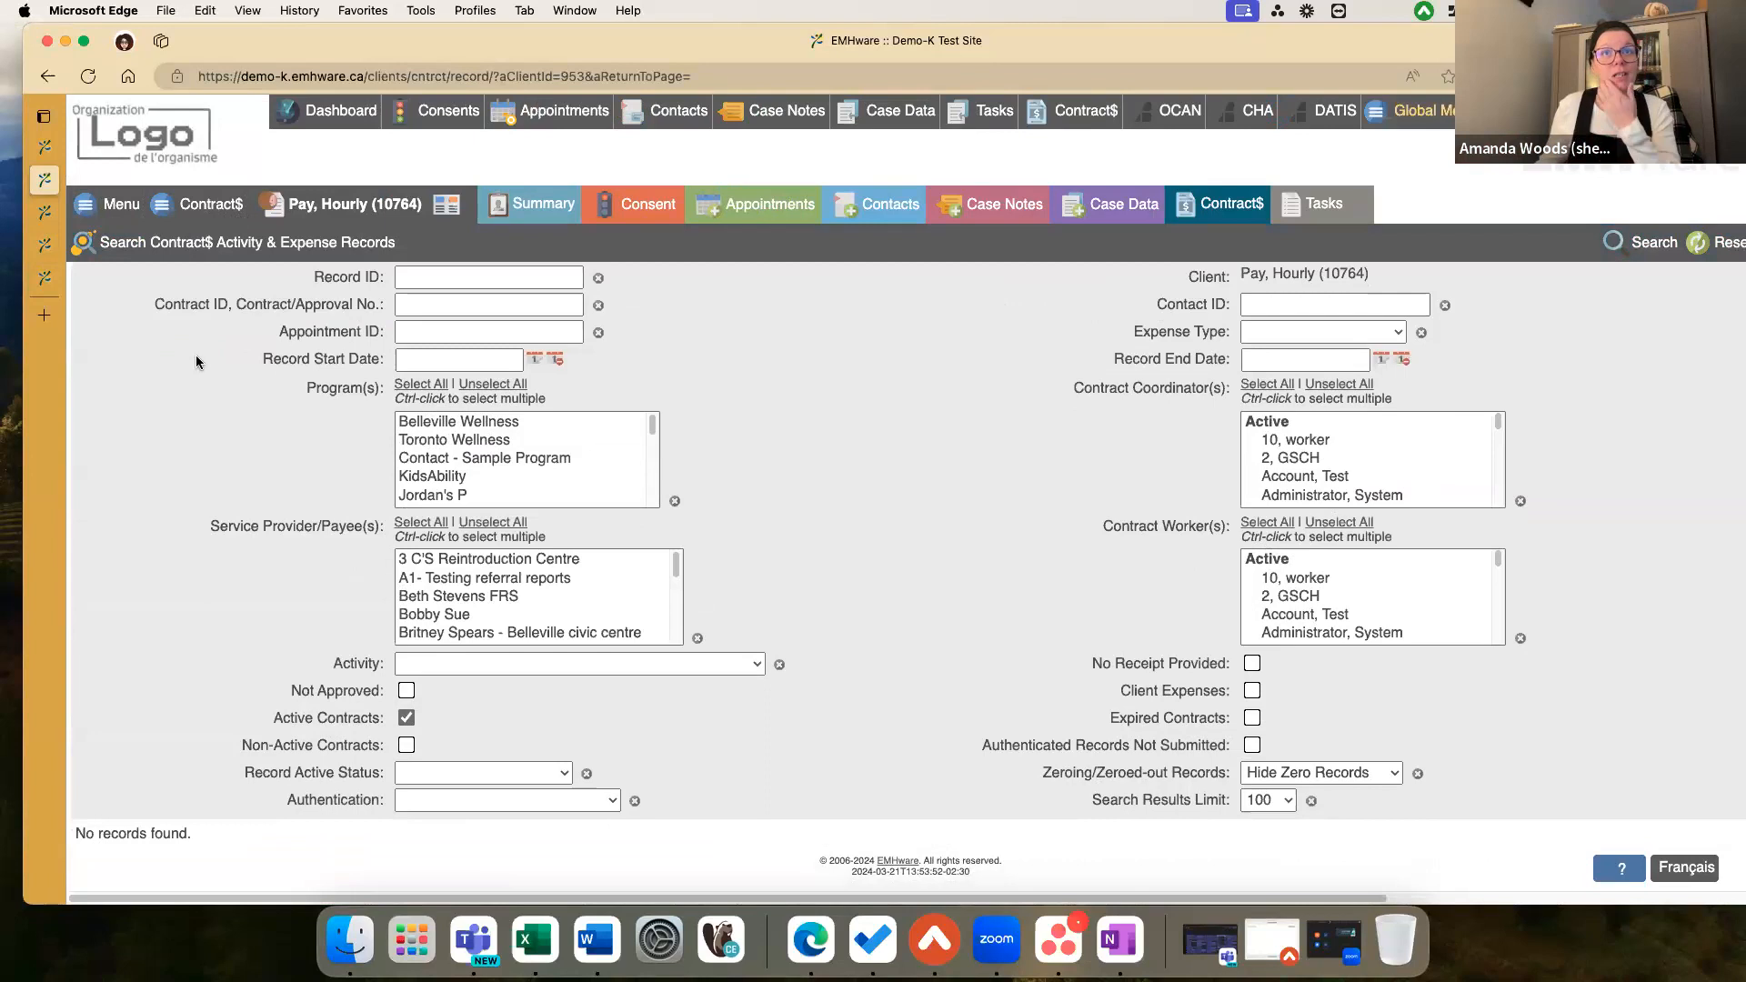
Step: View the hourly-pay client's contract Client Transactions and the Client Invoice Information
scroll(195, 362, "down", 3)
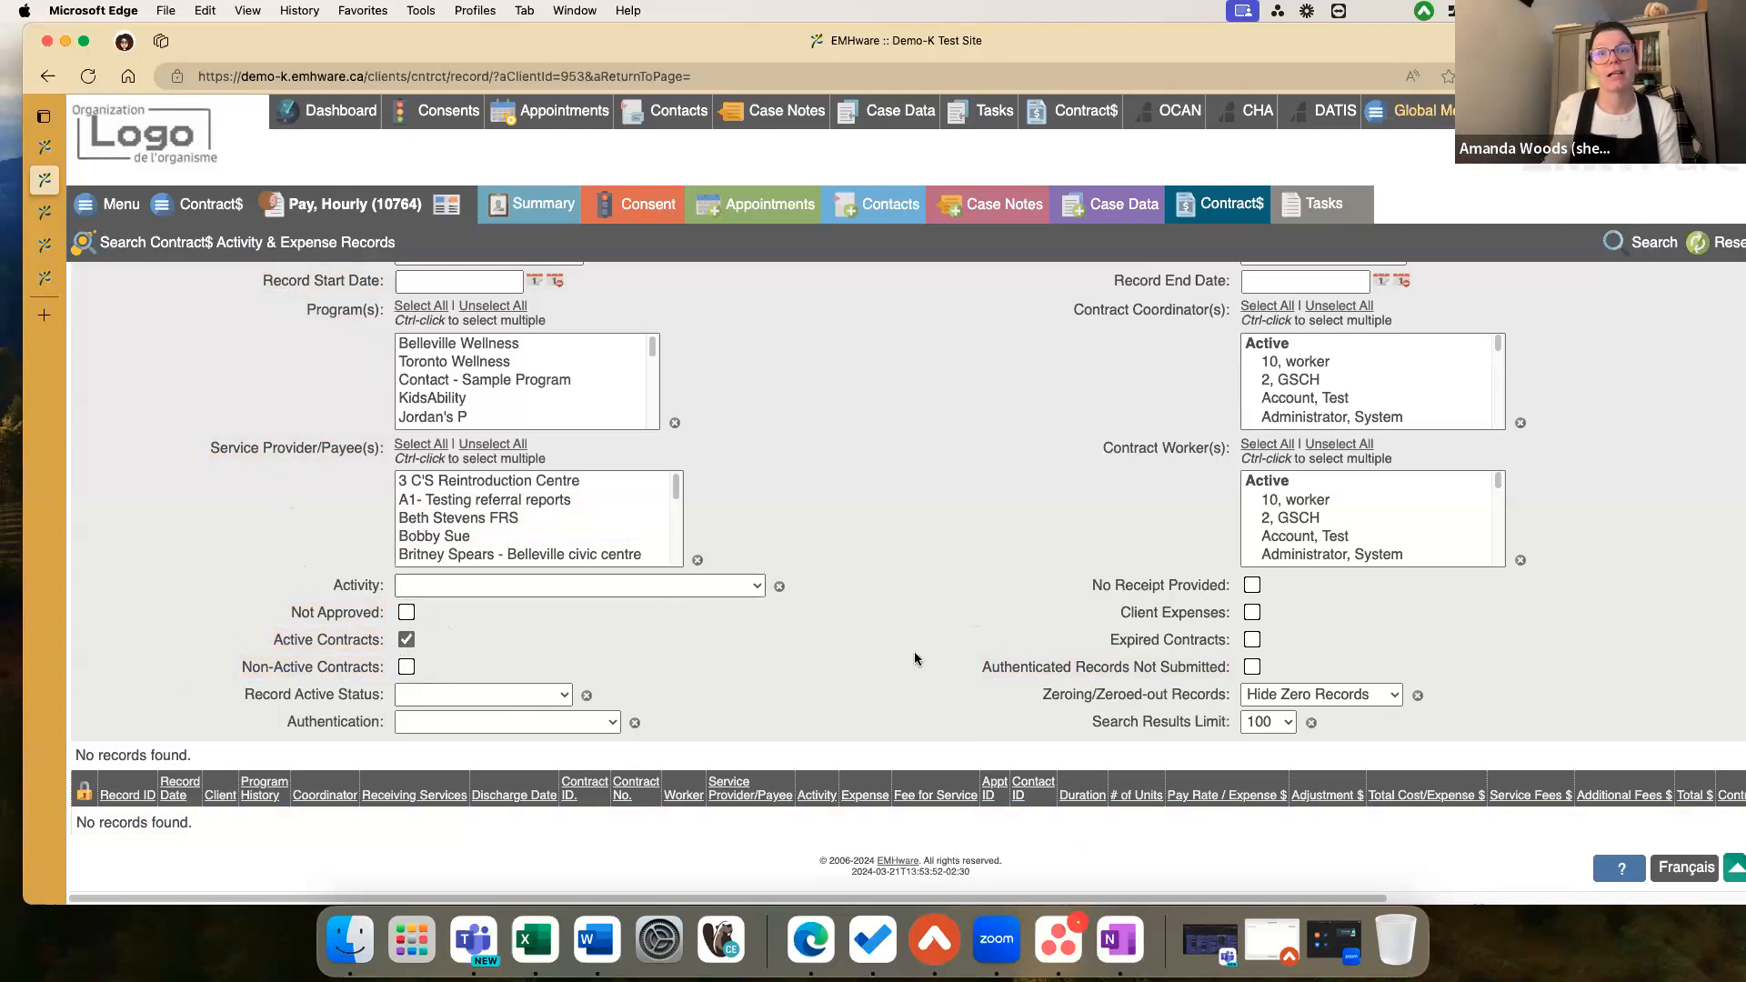
left_click(300, 214)
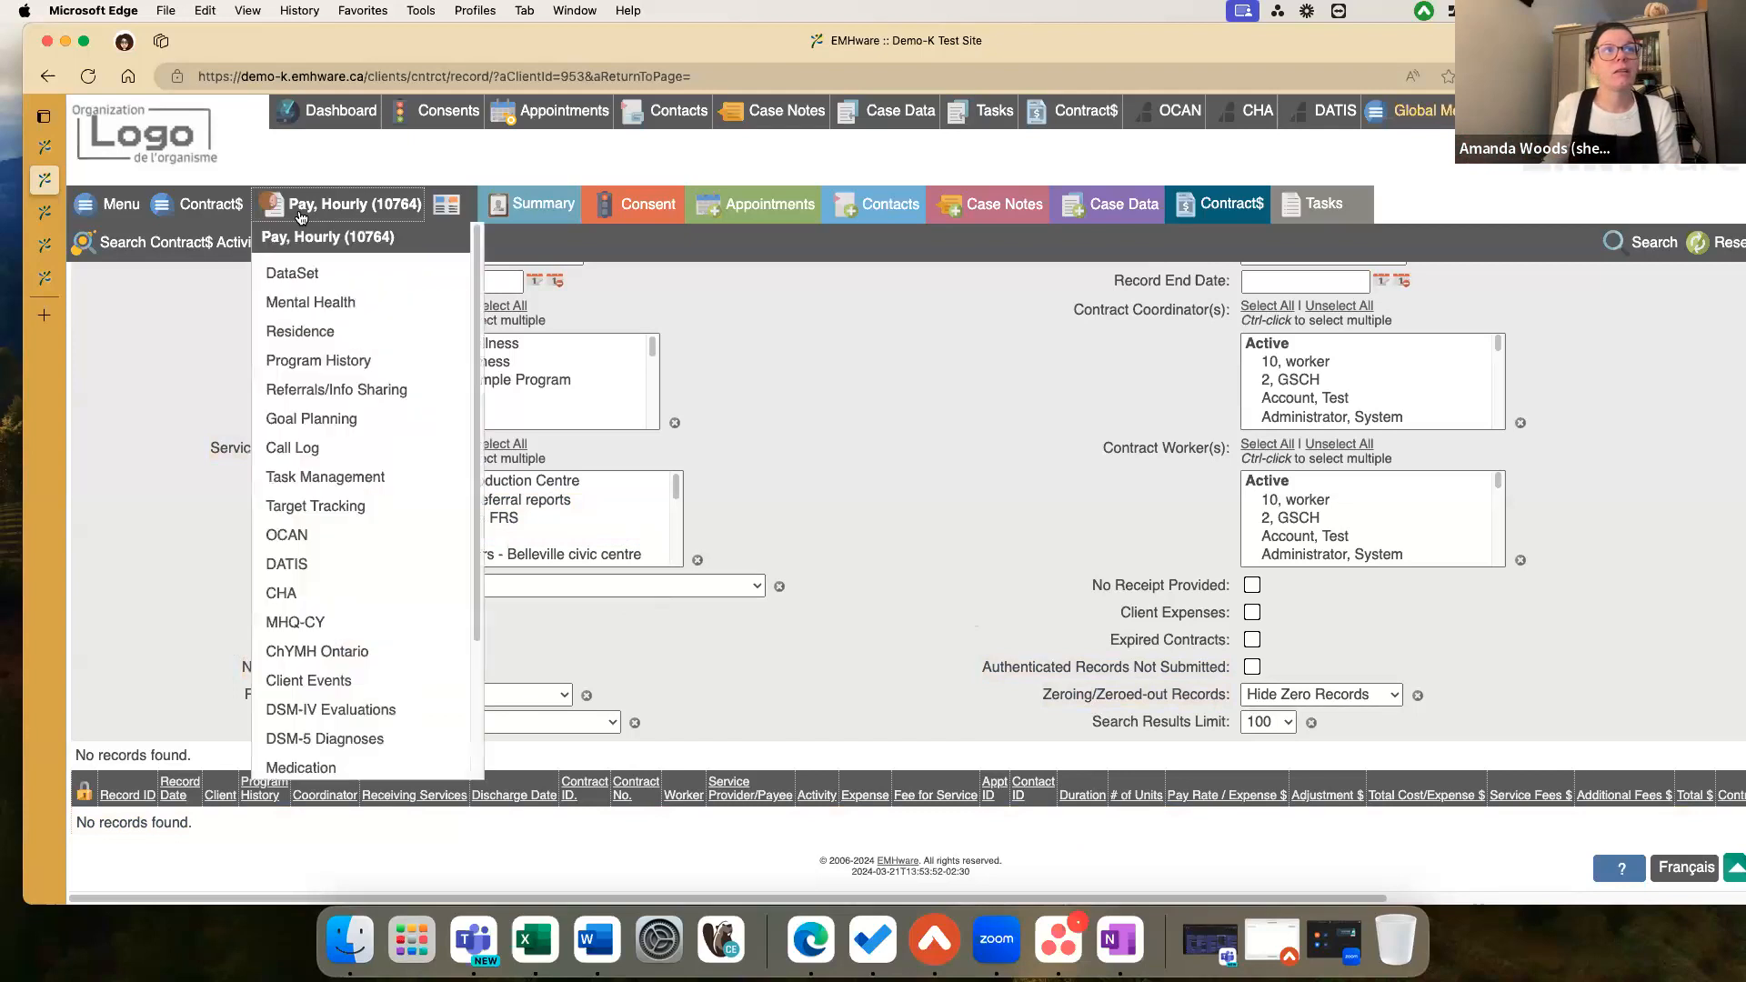
left_click(205, 204)
left_click(227, 328)
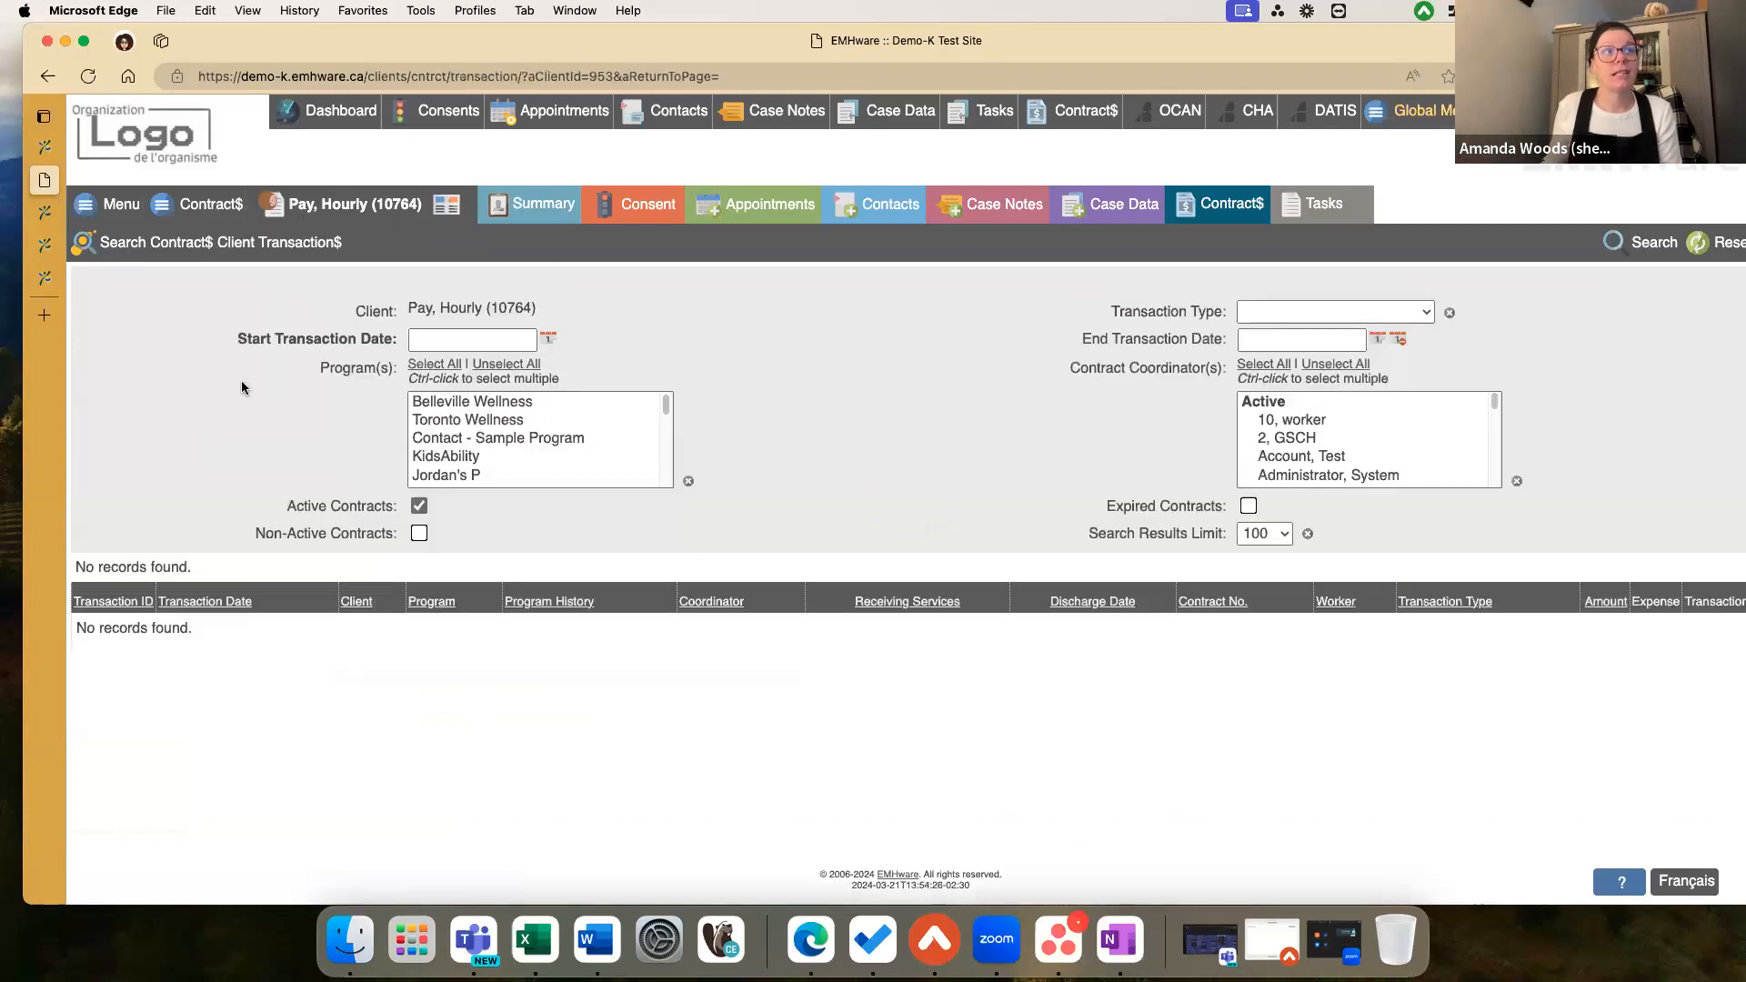
mouse_move(32, 168)
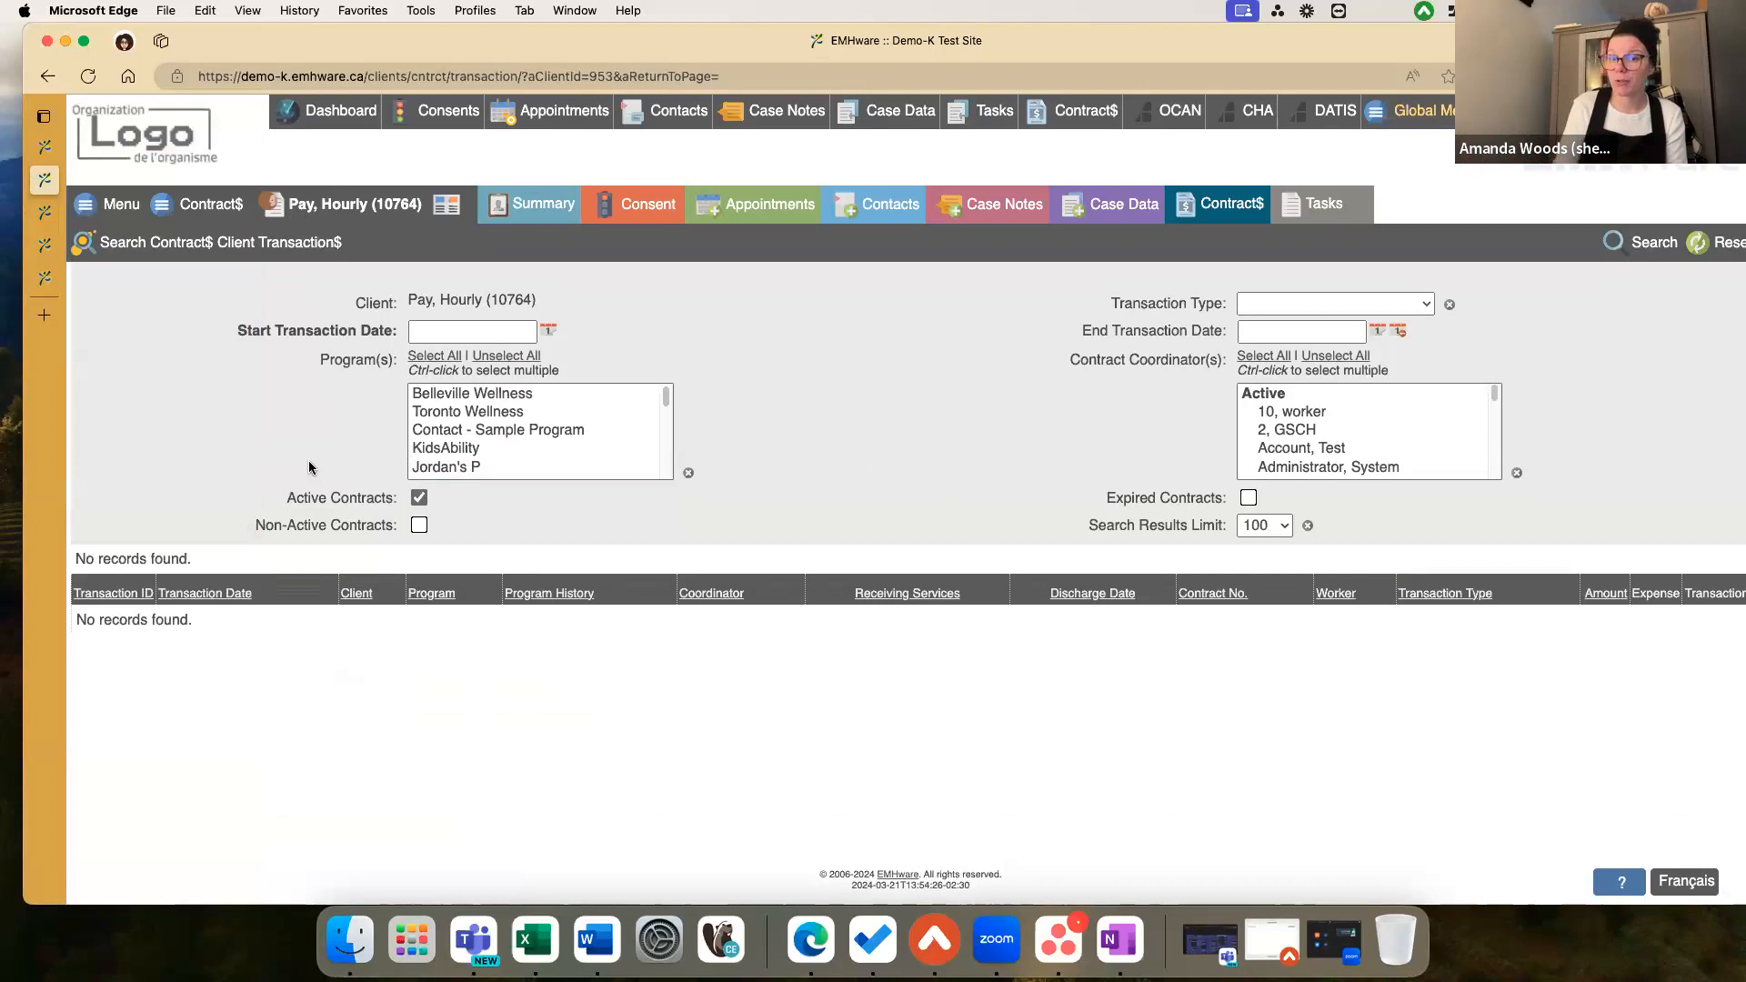
left_click(225, 222)
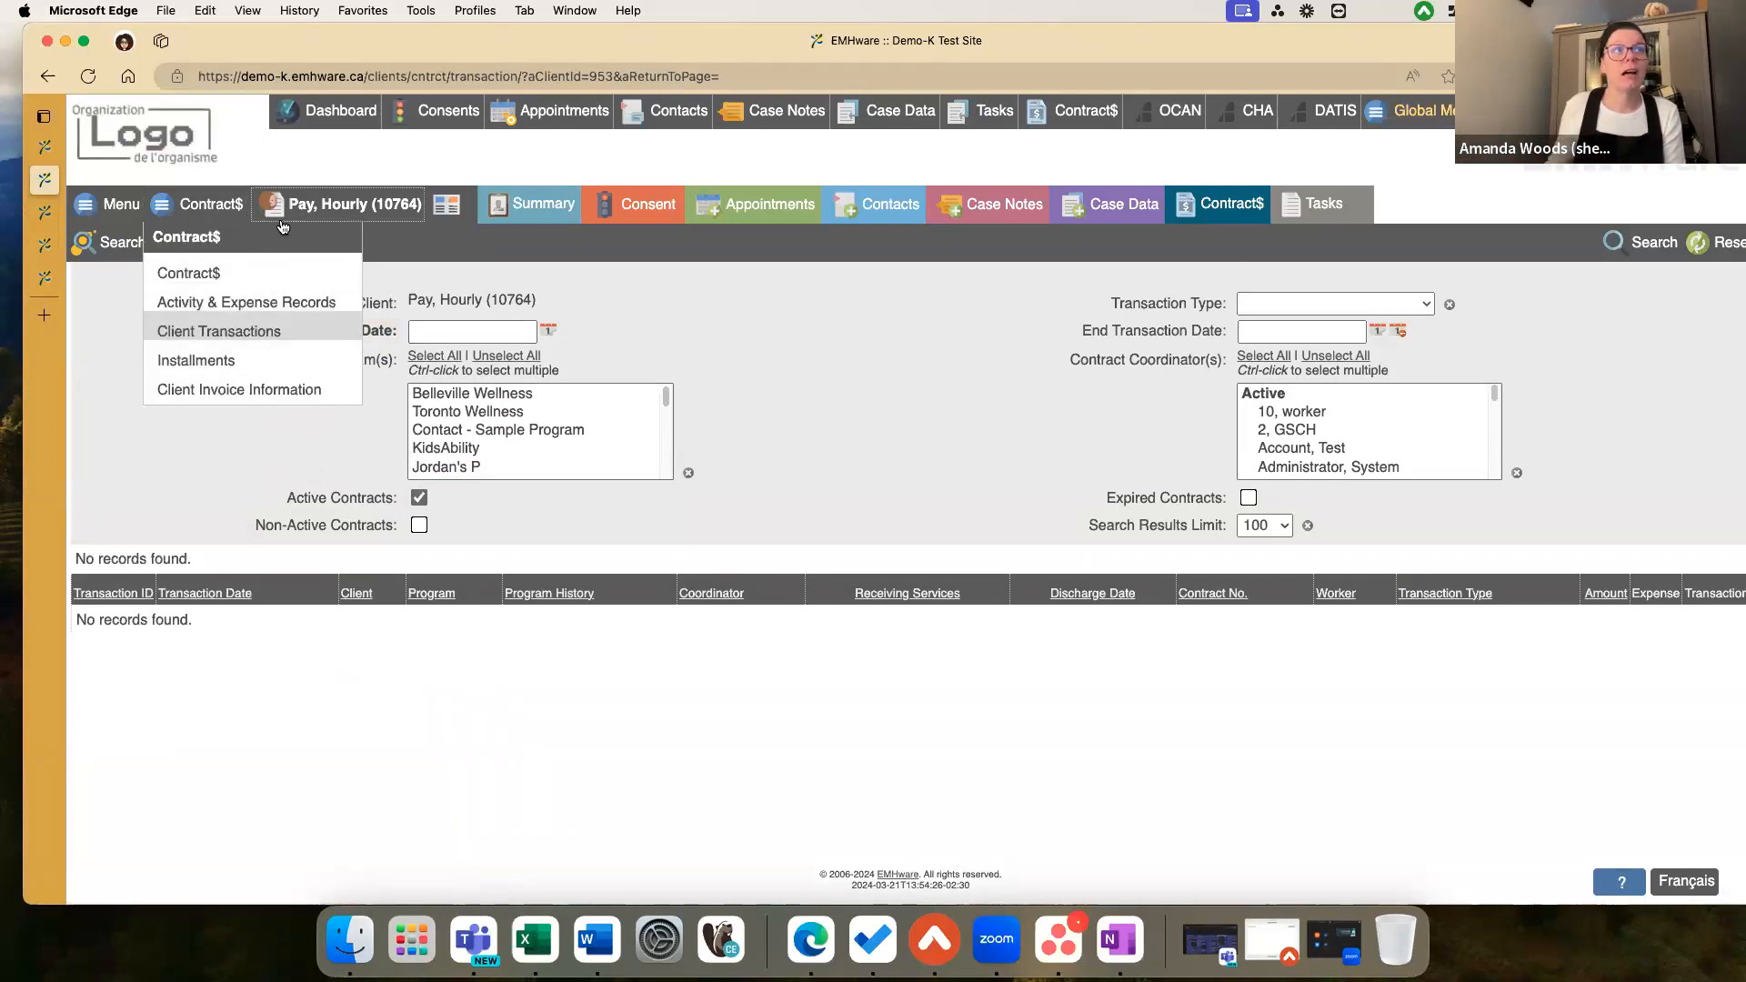
left_click(253, 390)
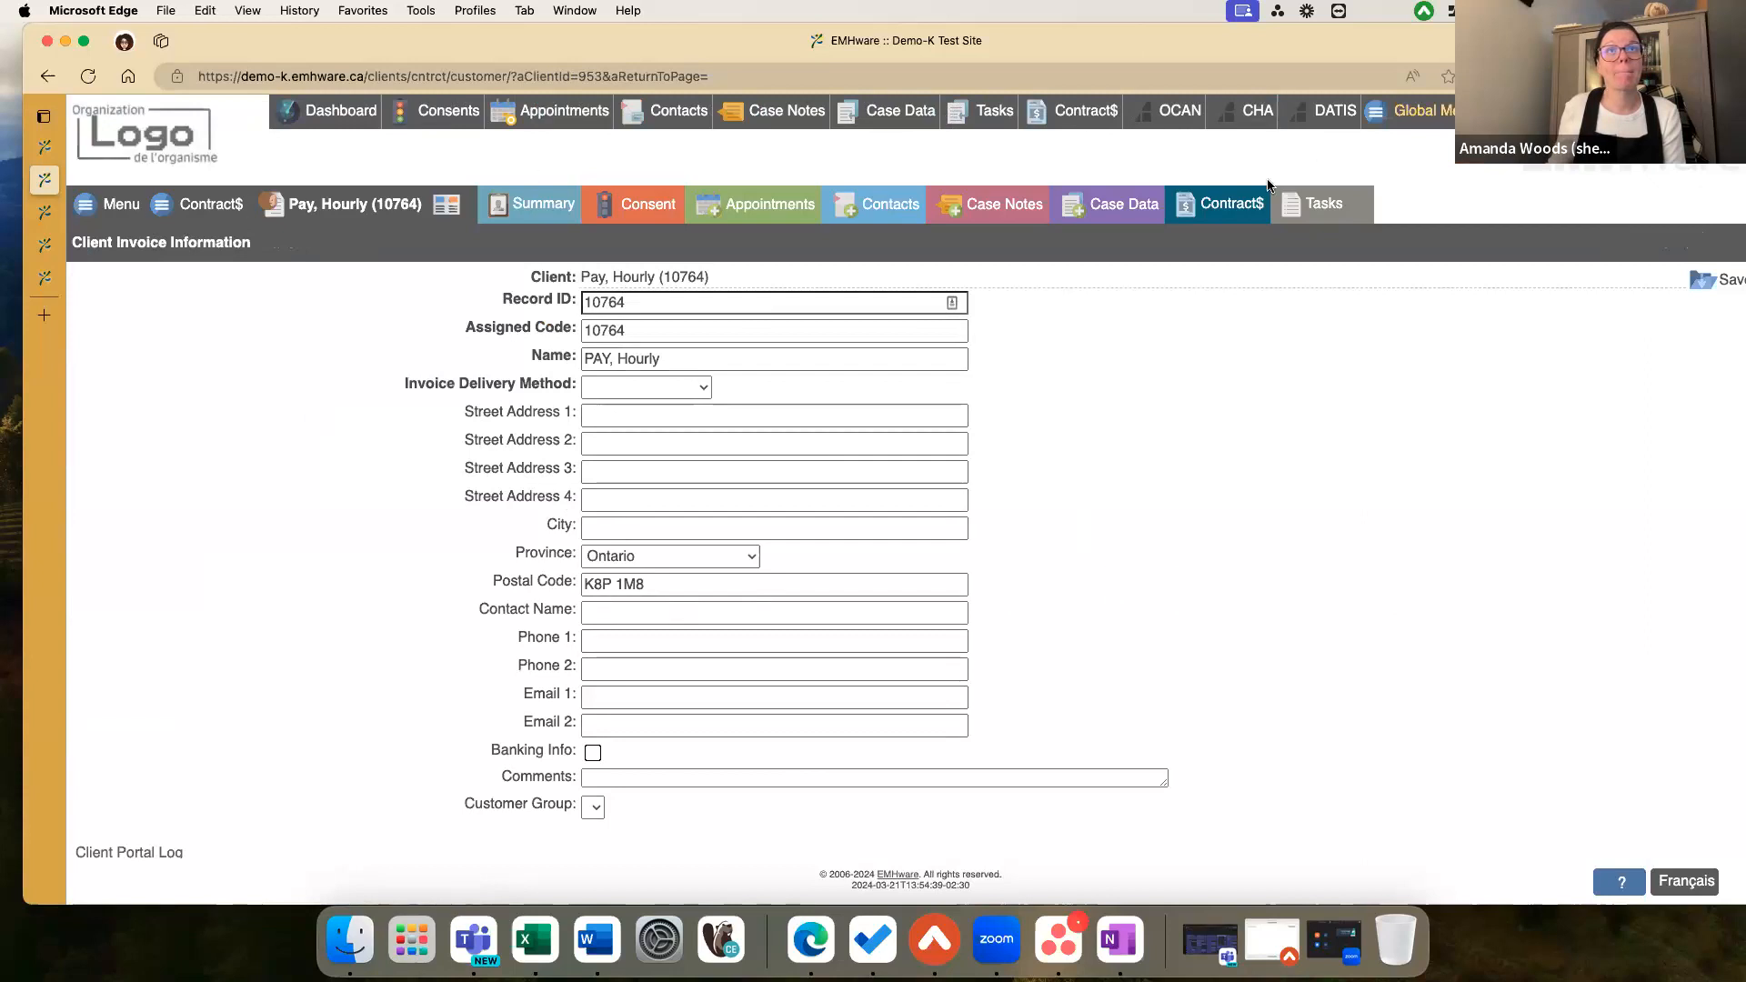
Step: Open the hourly-pay client's contract details and review the pay rate, fees, budget and activity rate lists
left_click(1207, 211)
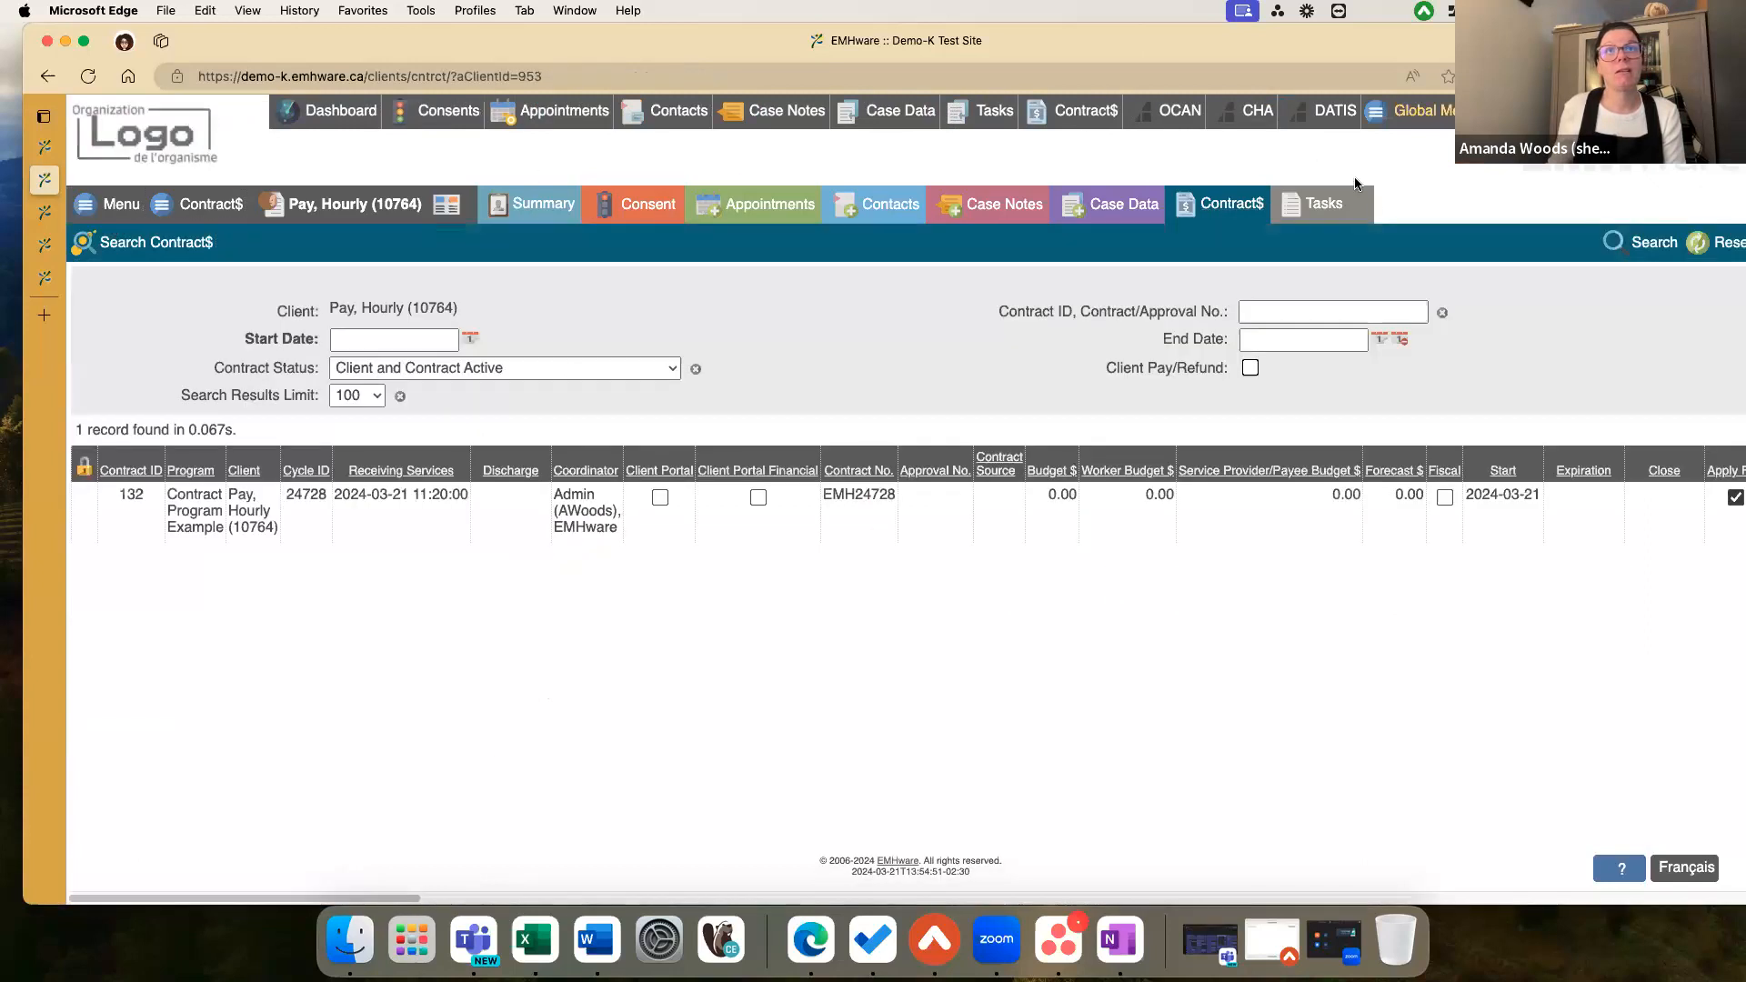
left_click(308, 521)
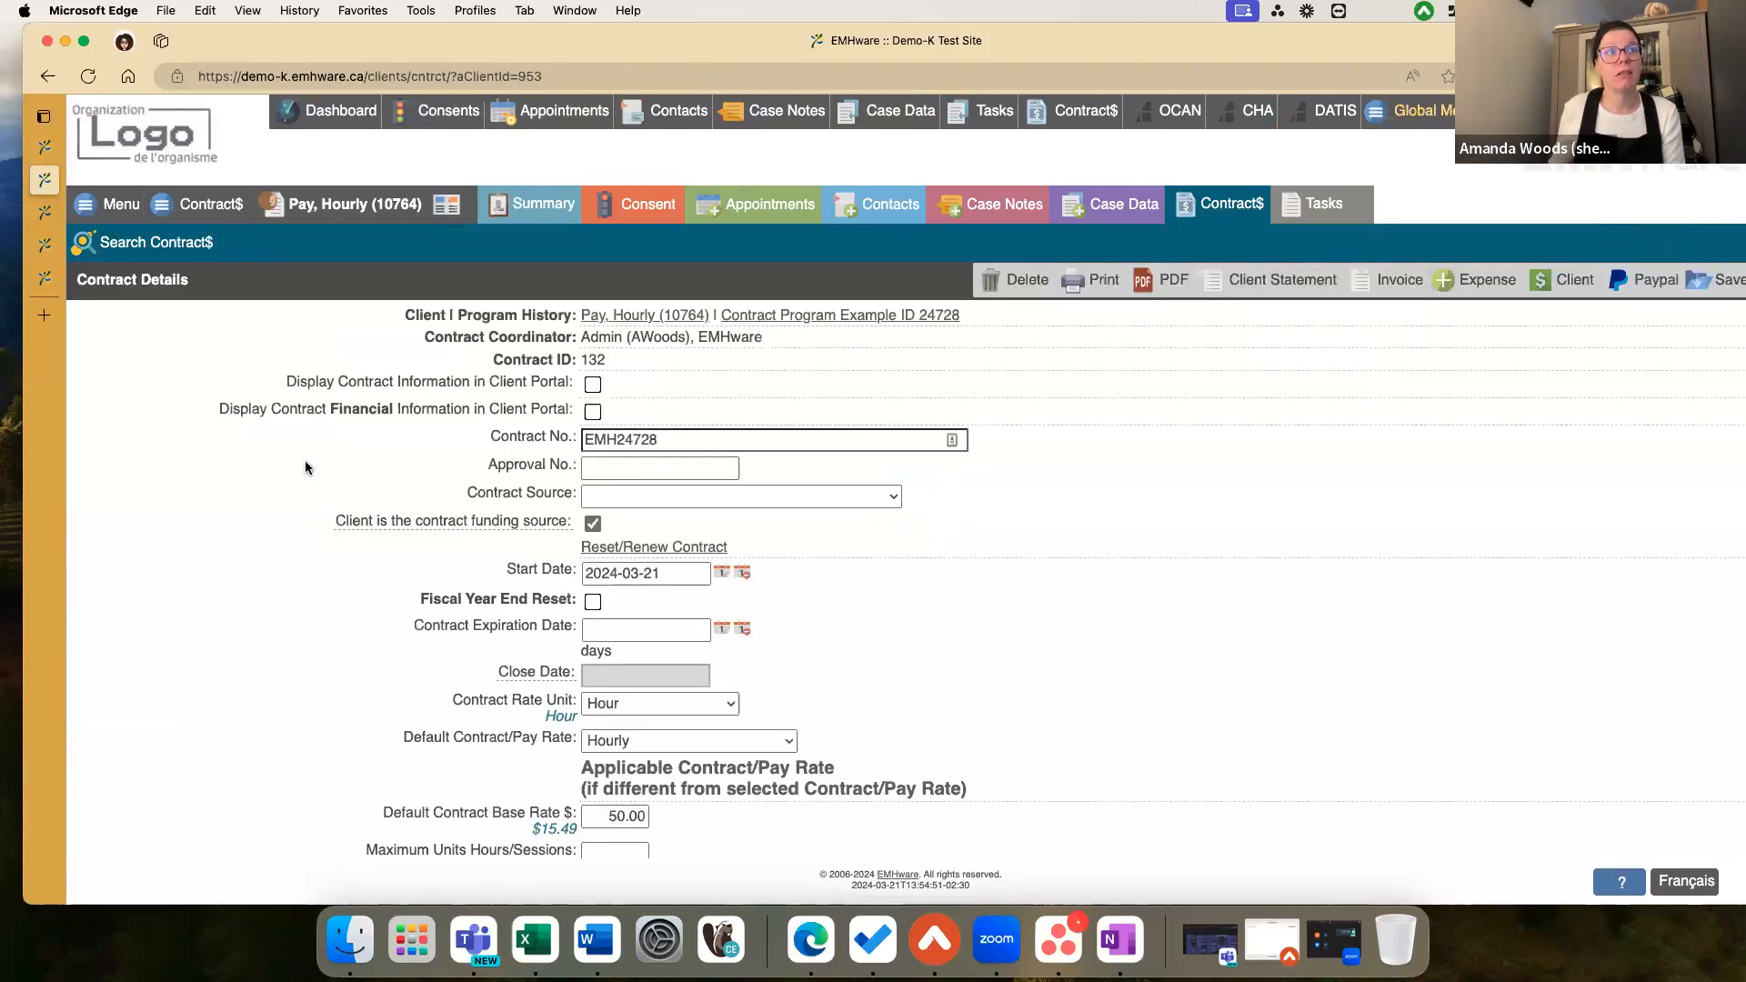
scroll(342, 544, "down", 15)
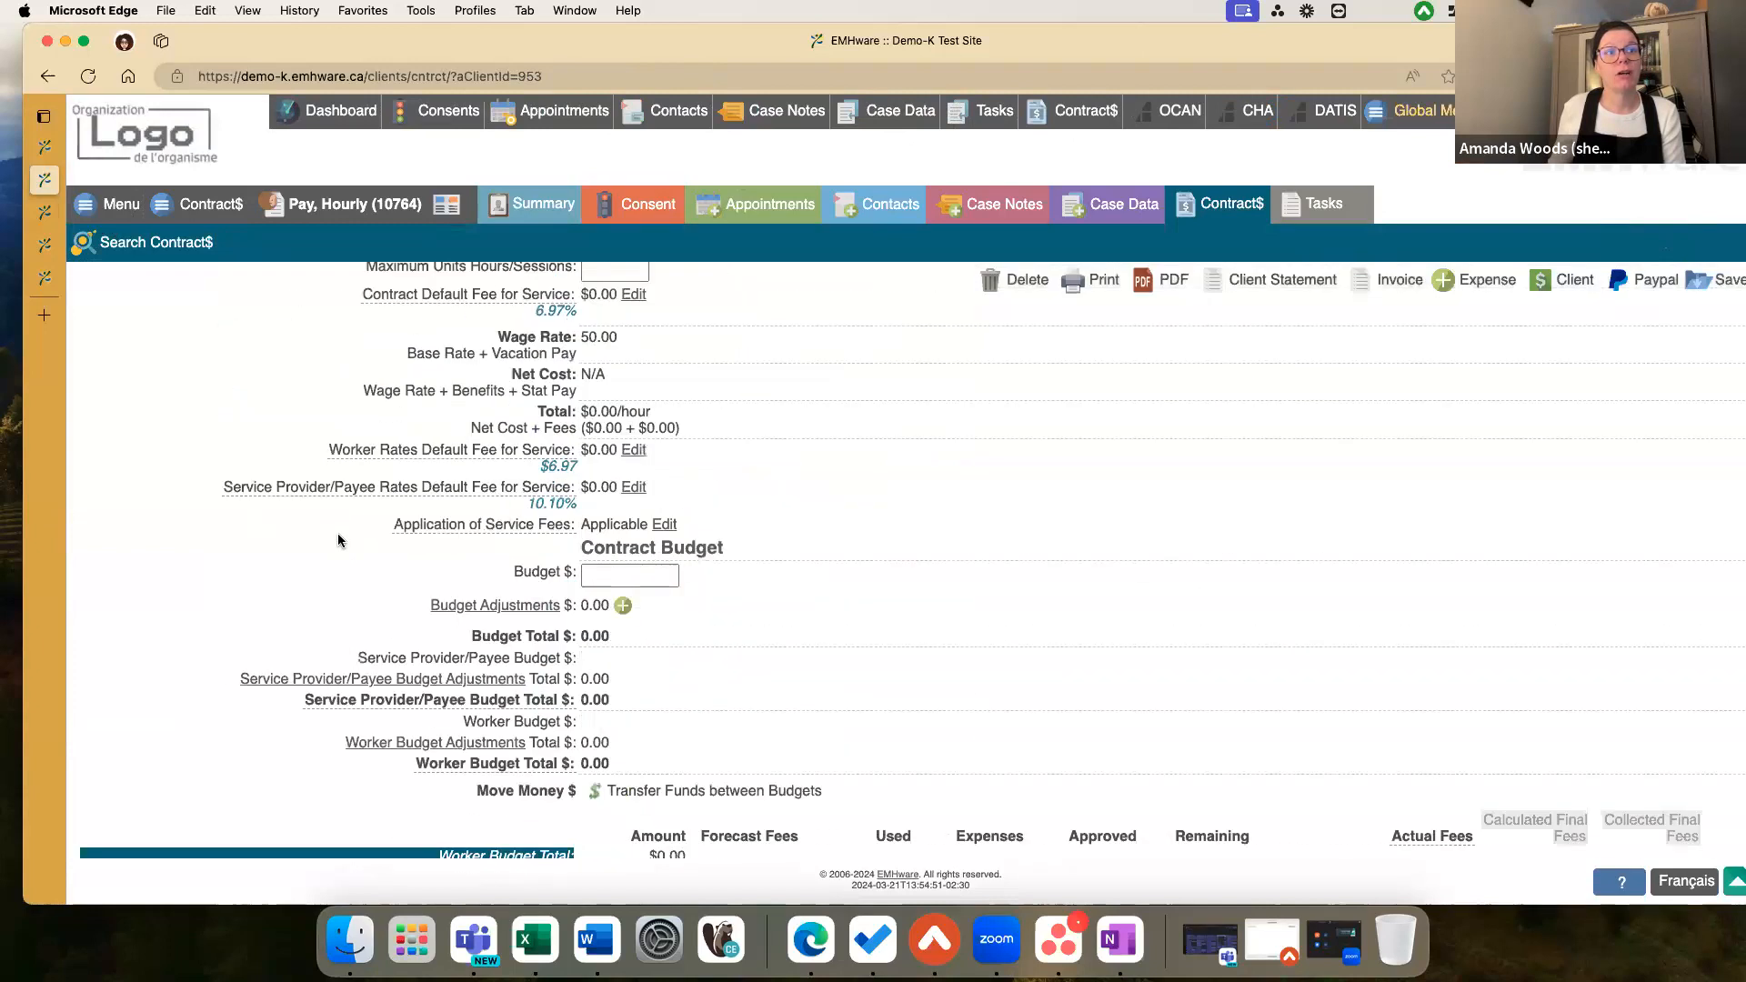
scroll(338, 540, "down", 3)
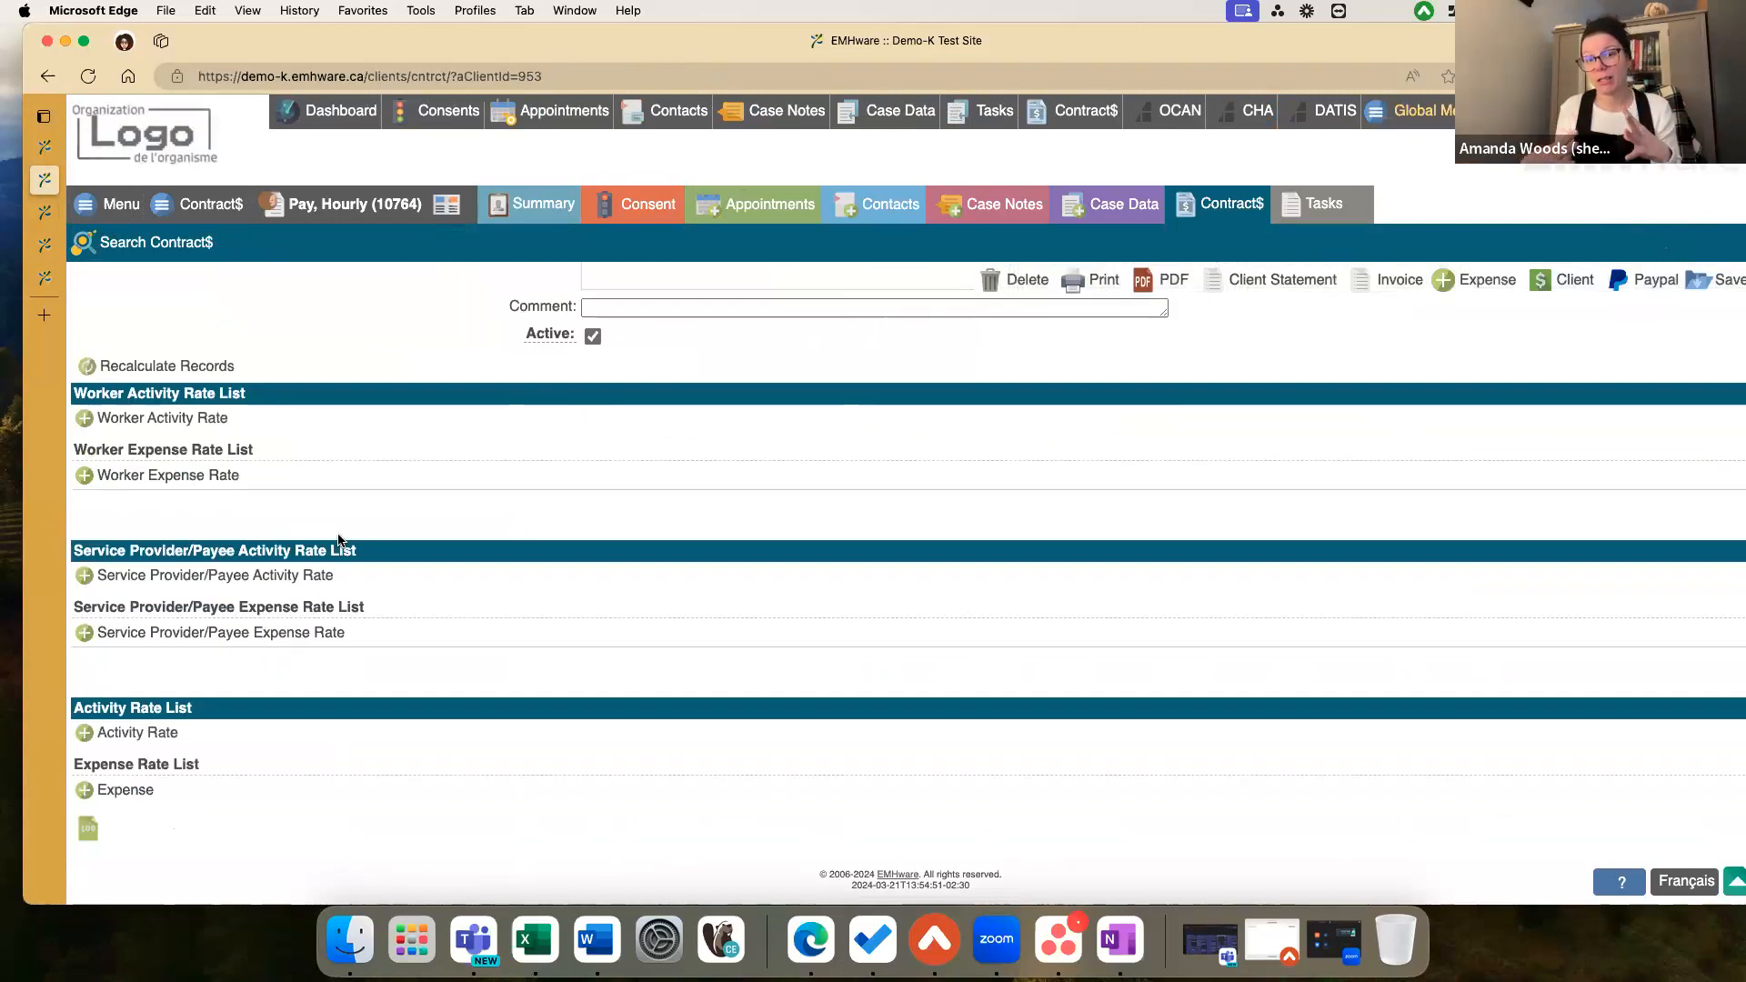
scroll(433, 440, "up", 18)
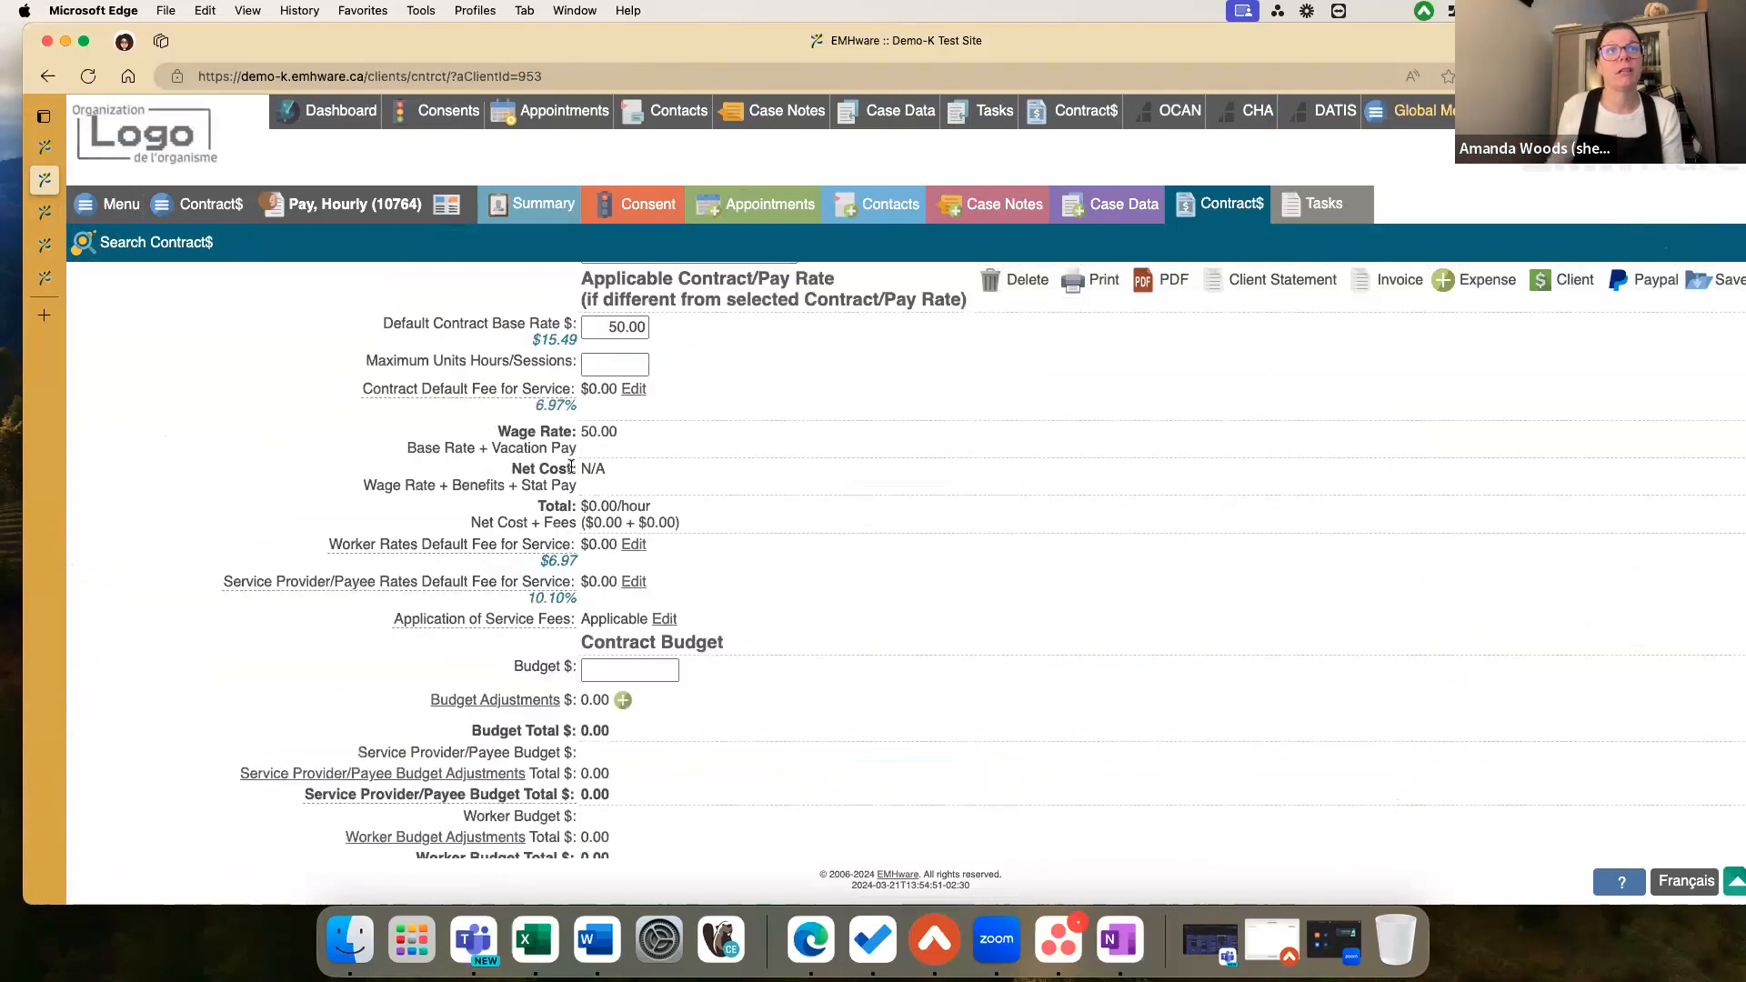
Step: View the contract's client statement and its invoice, closing each one after reading it
left_click(1255, 280)
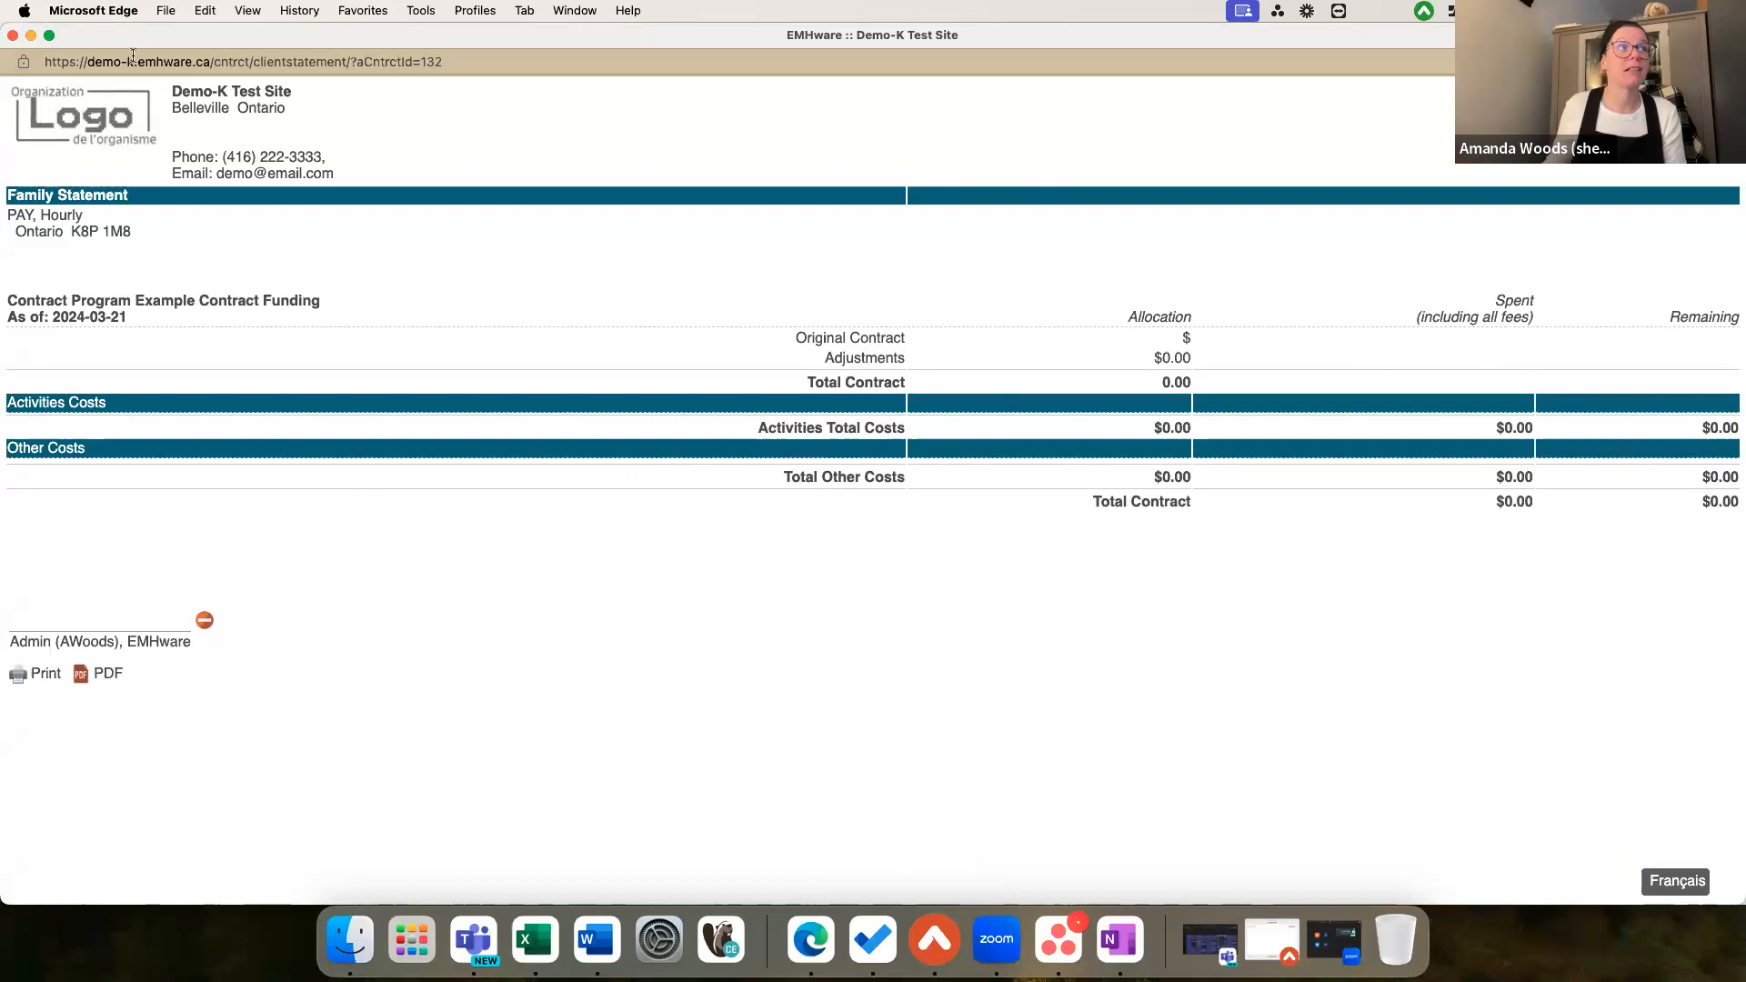
left_click(12, 37)
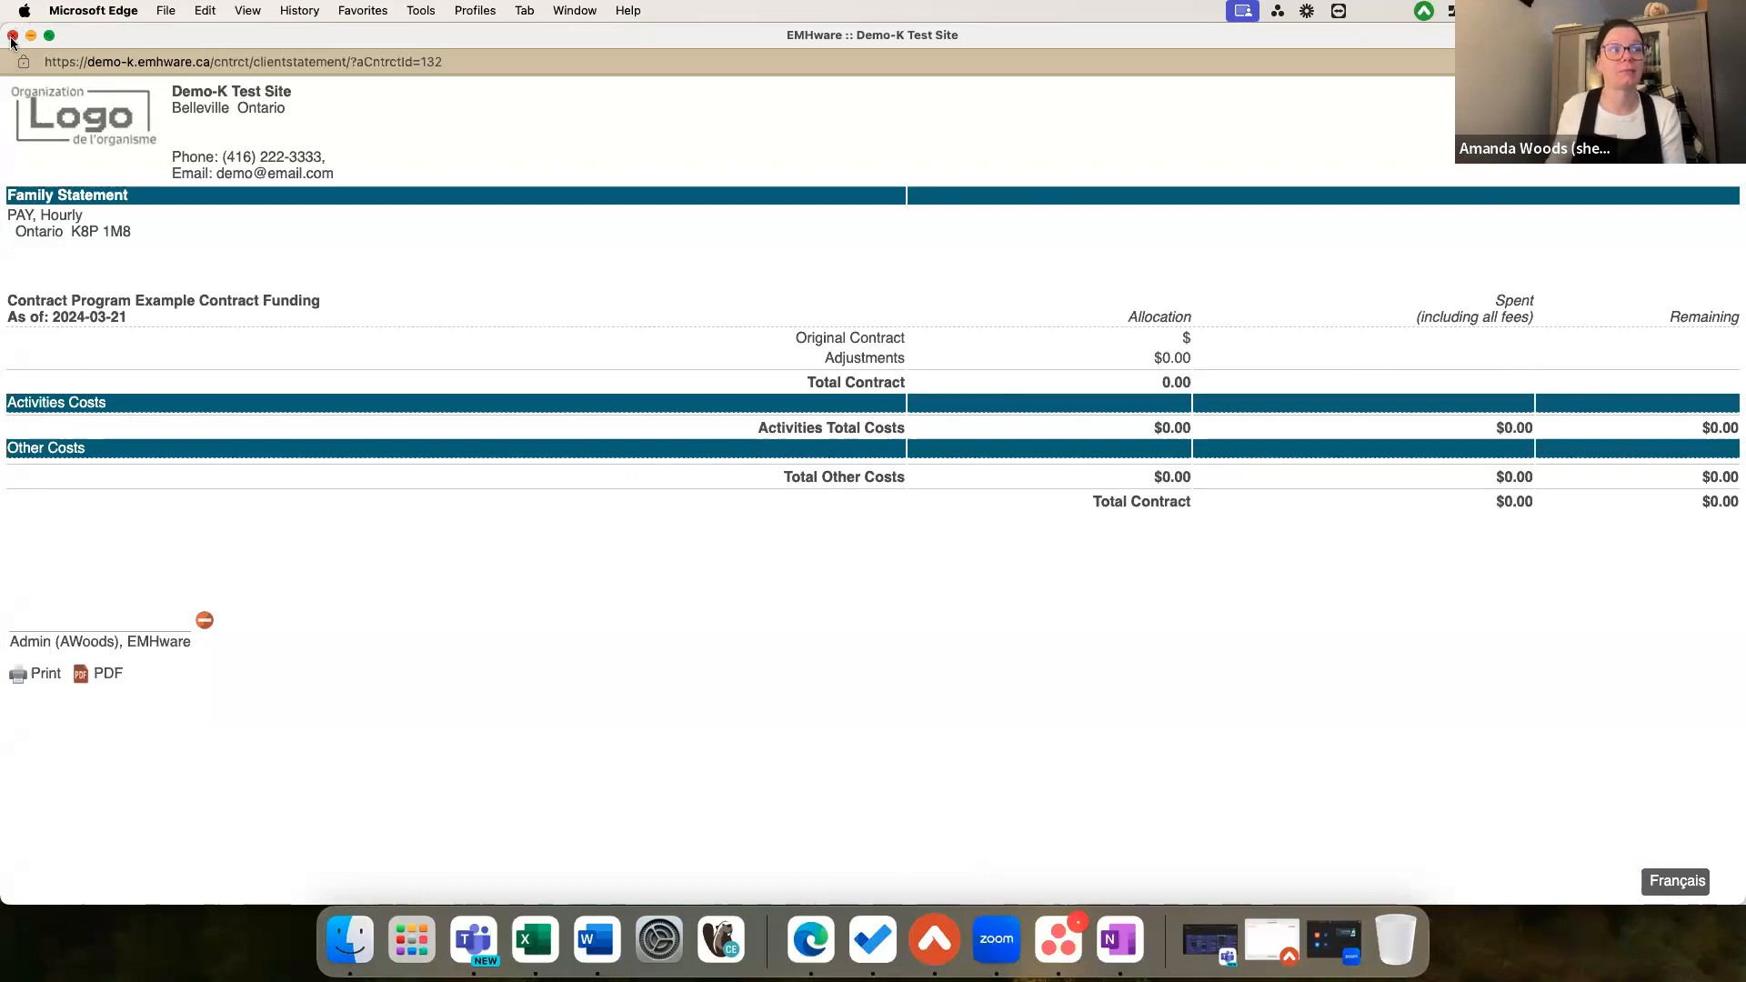
left_click(1377, 284)
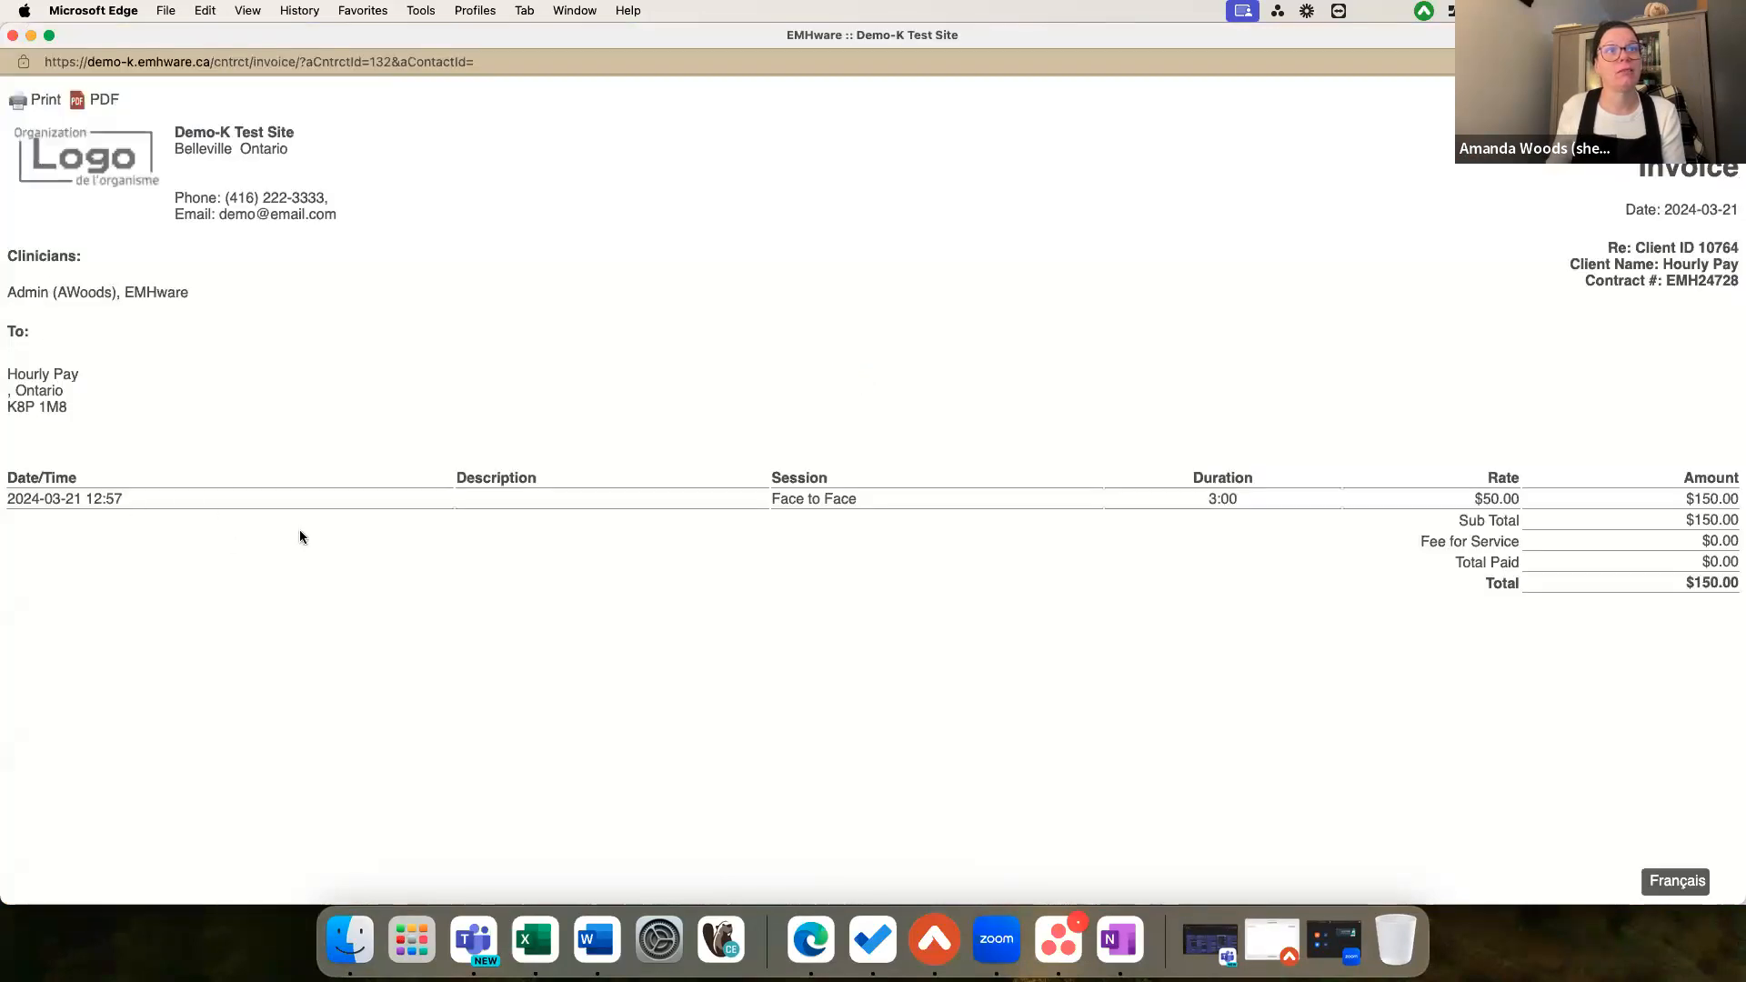
left_click(12, 37)
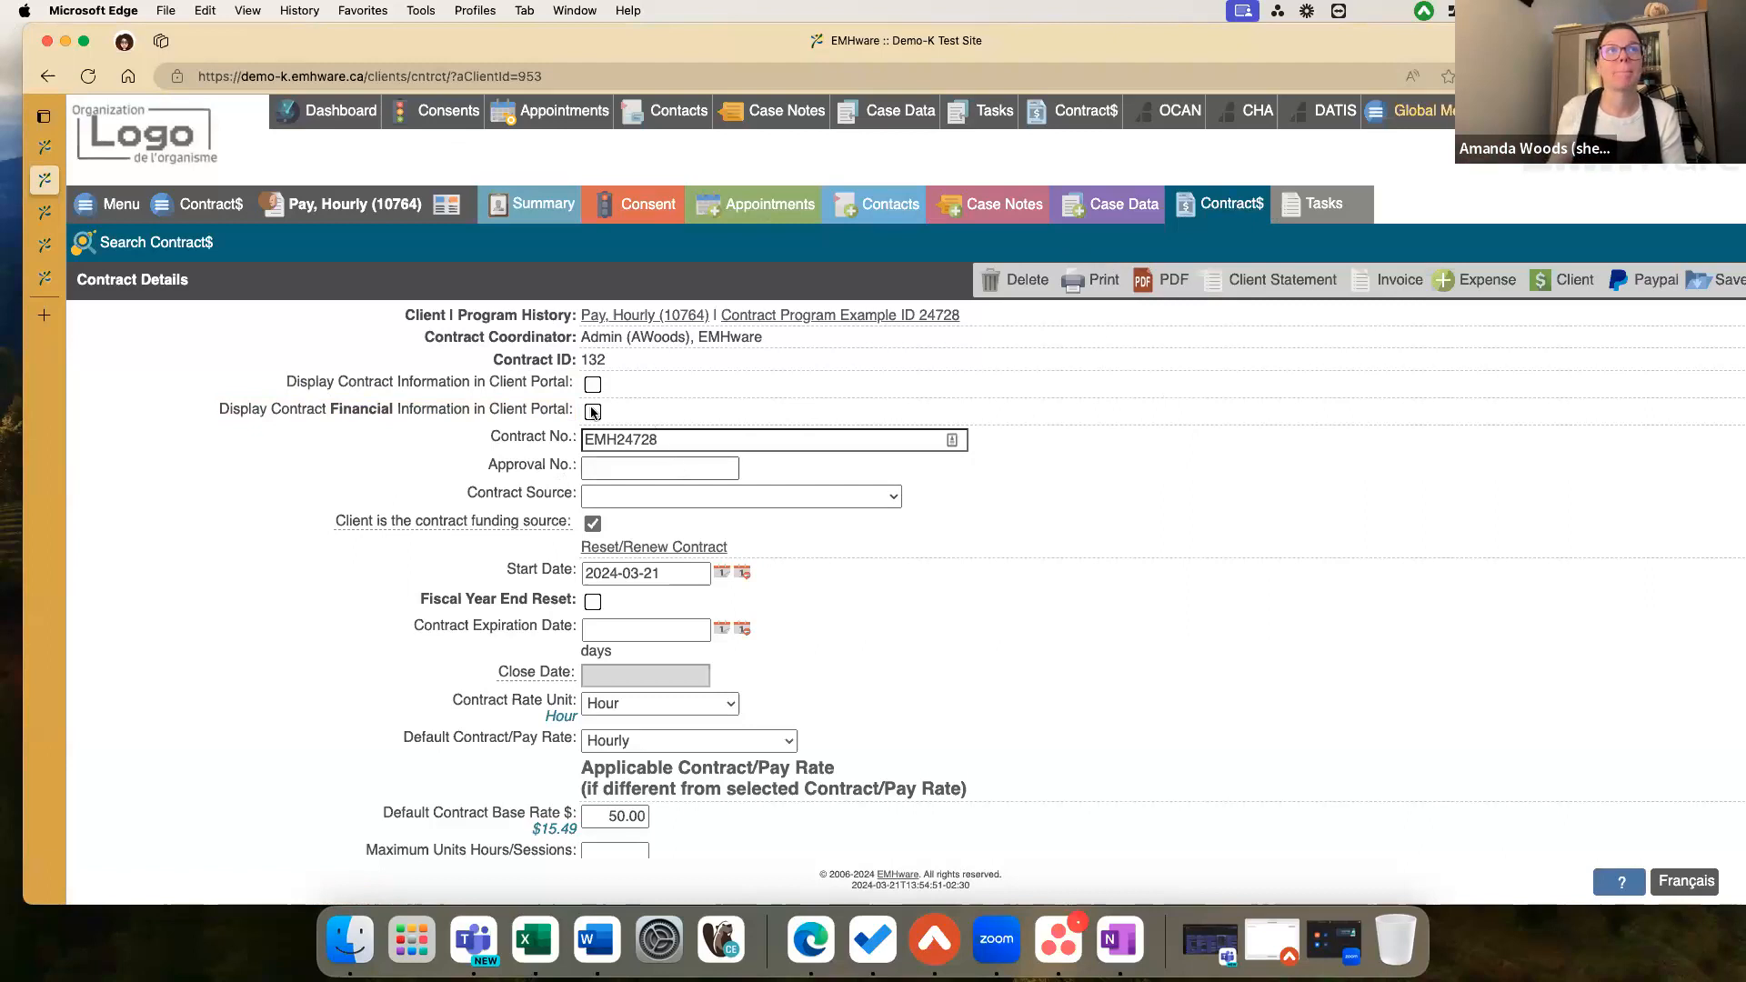
Step: Review the contract details and point out the Display Contract Information in Client Portal option
scroll(373, 396, "down", 3)
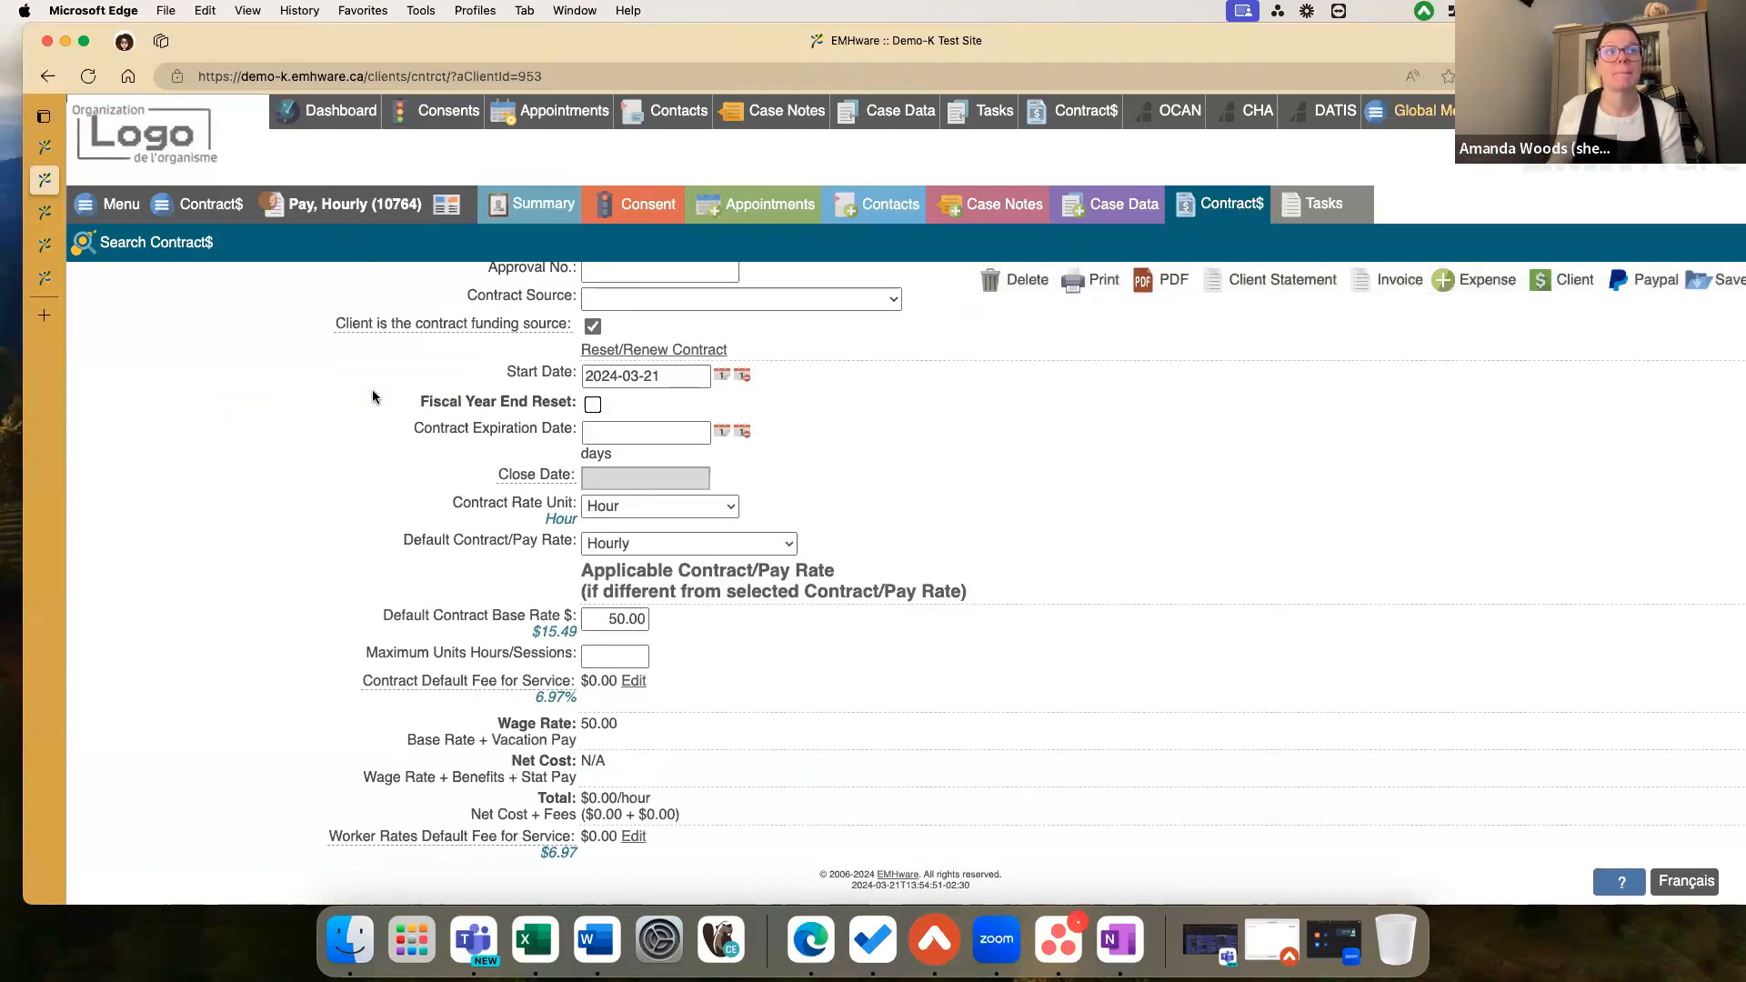
scroll(373, 396, "up", 3)
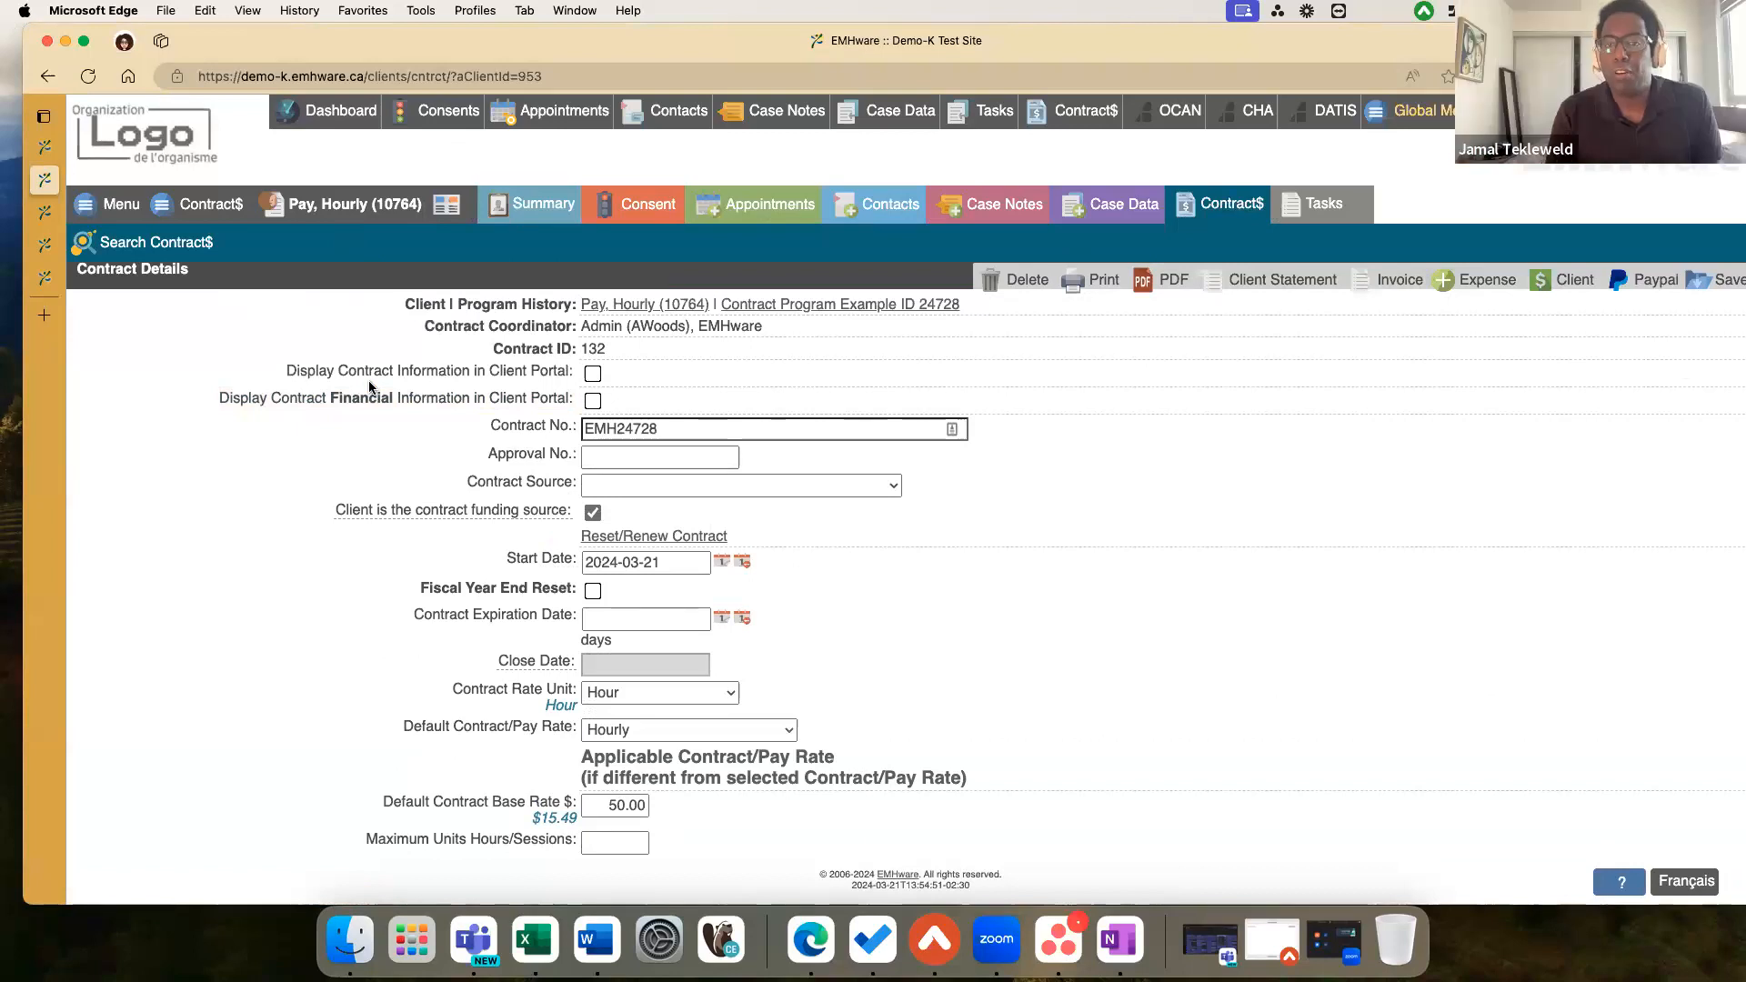
triple_click(368, 380)
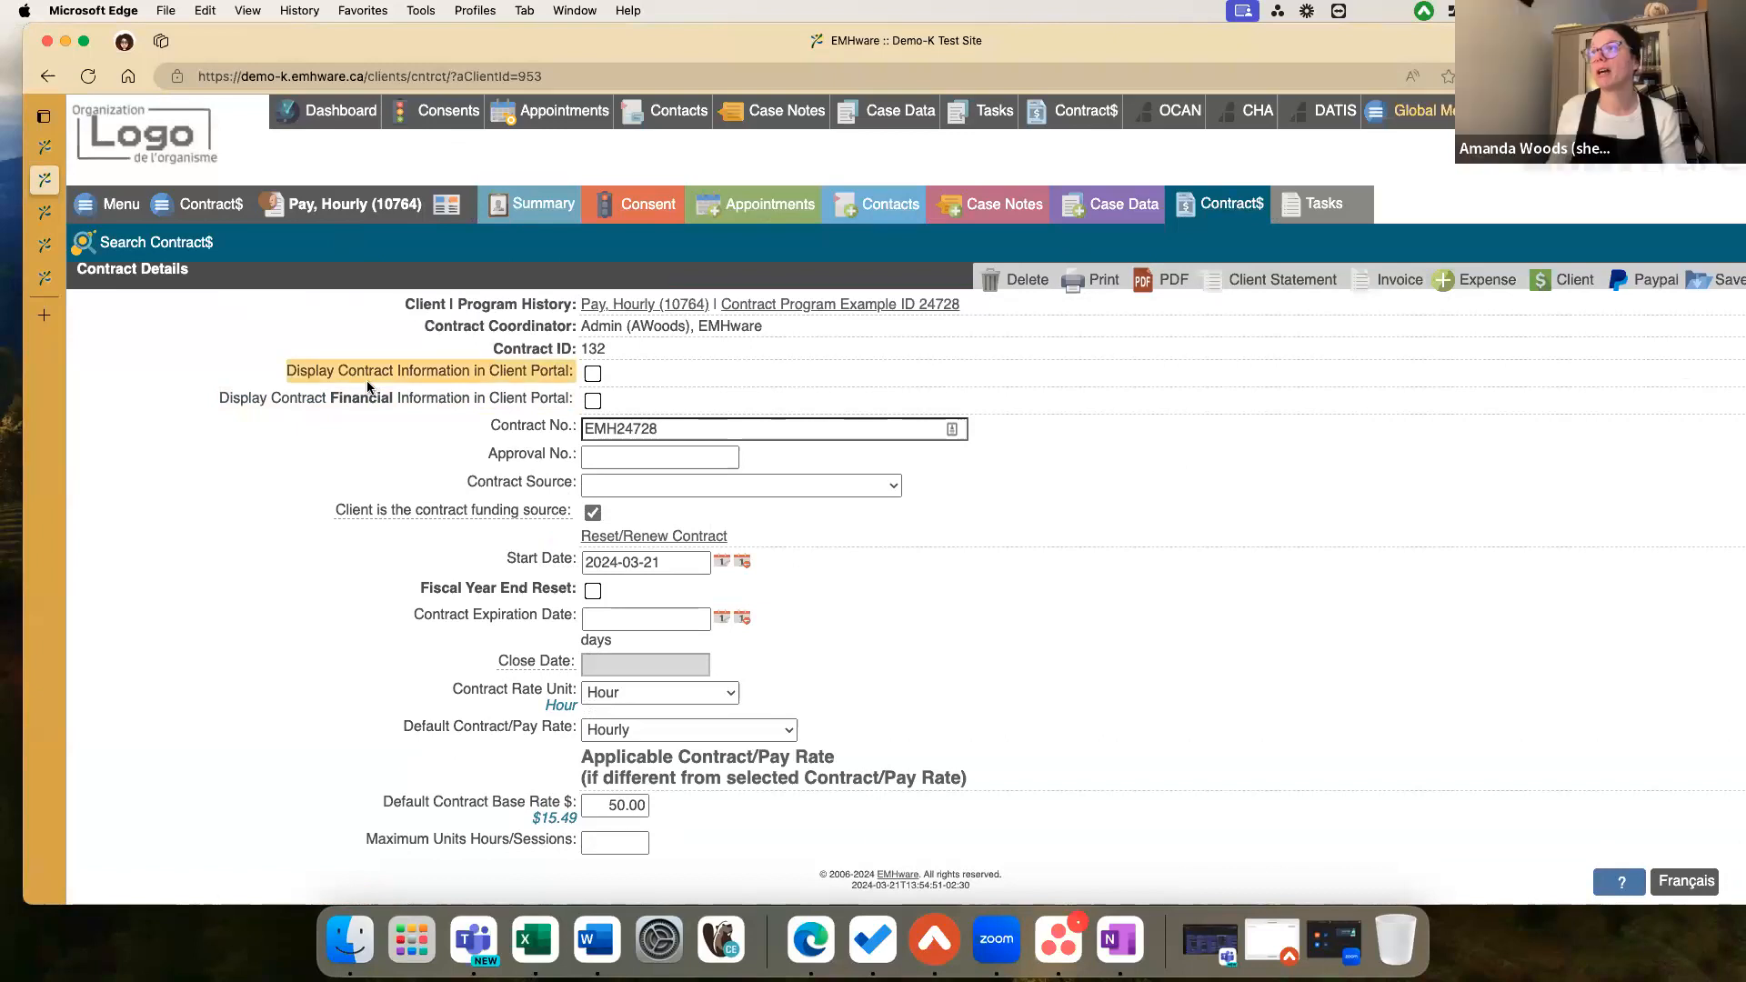
left_click(367, 380)
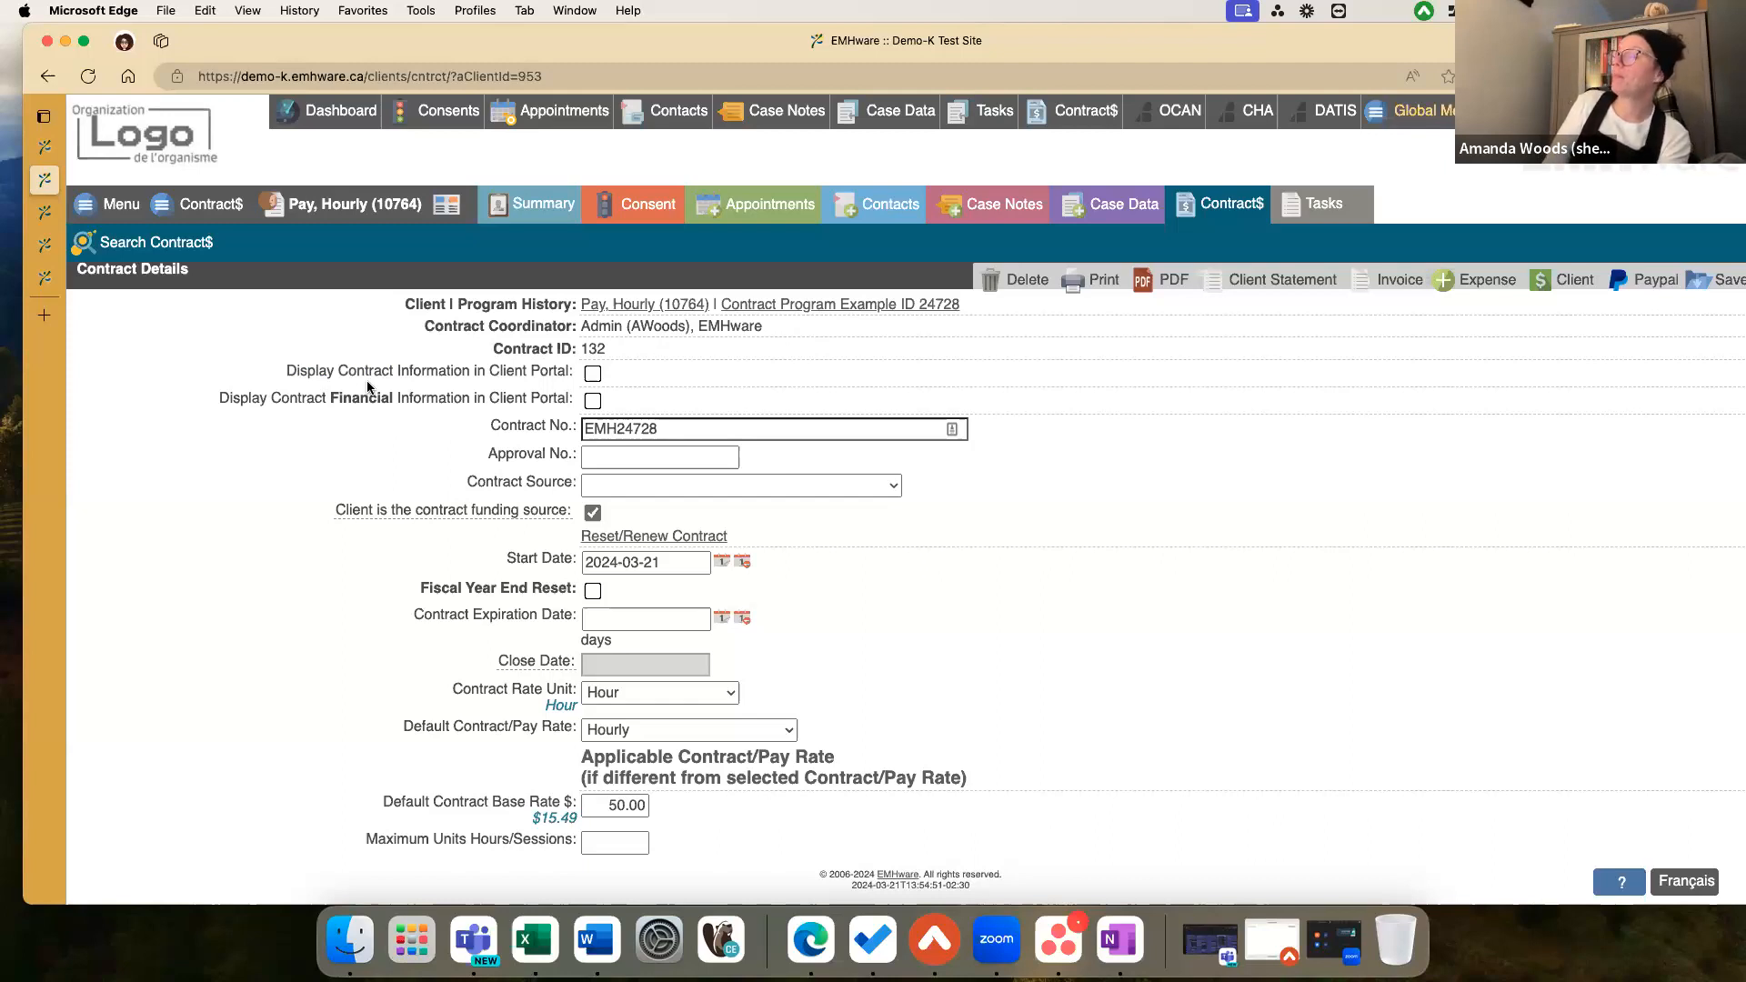
Step: Open Load Data in the EMHware Console and examine the available upload types, leaving Activities selected
left_click(114, 208)
left_click(150, 418)
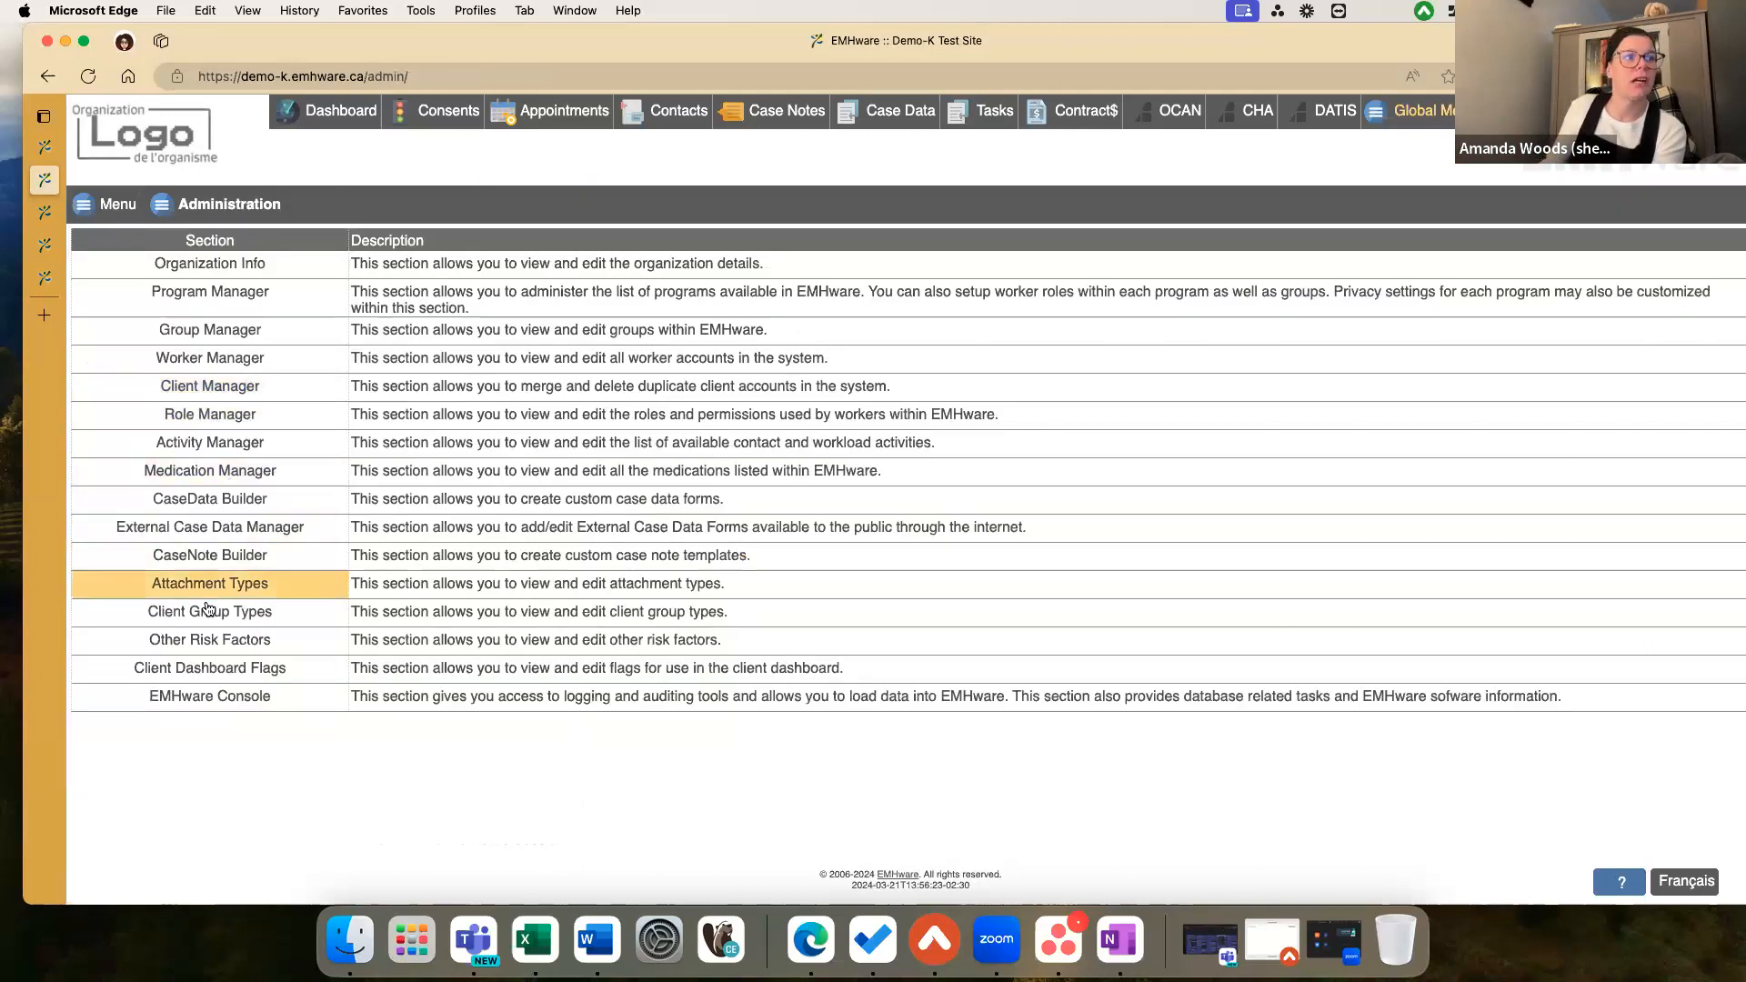
left_click(221, 700)
left_click(231, 357)
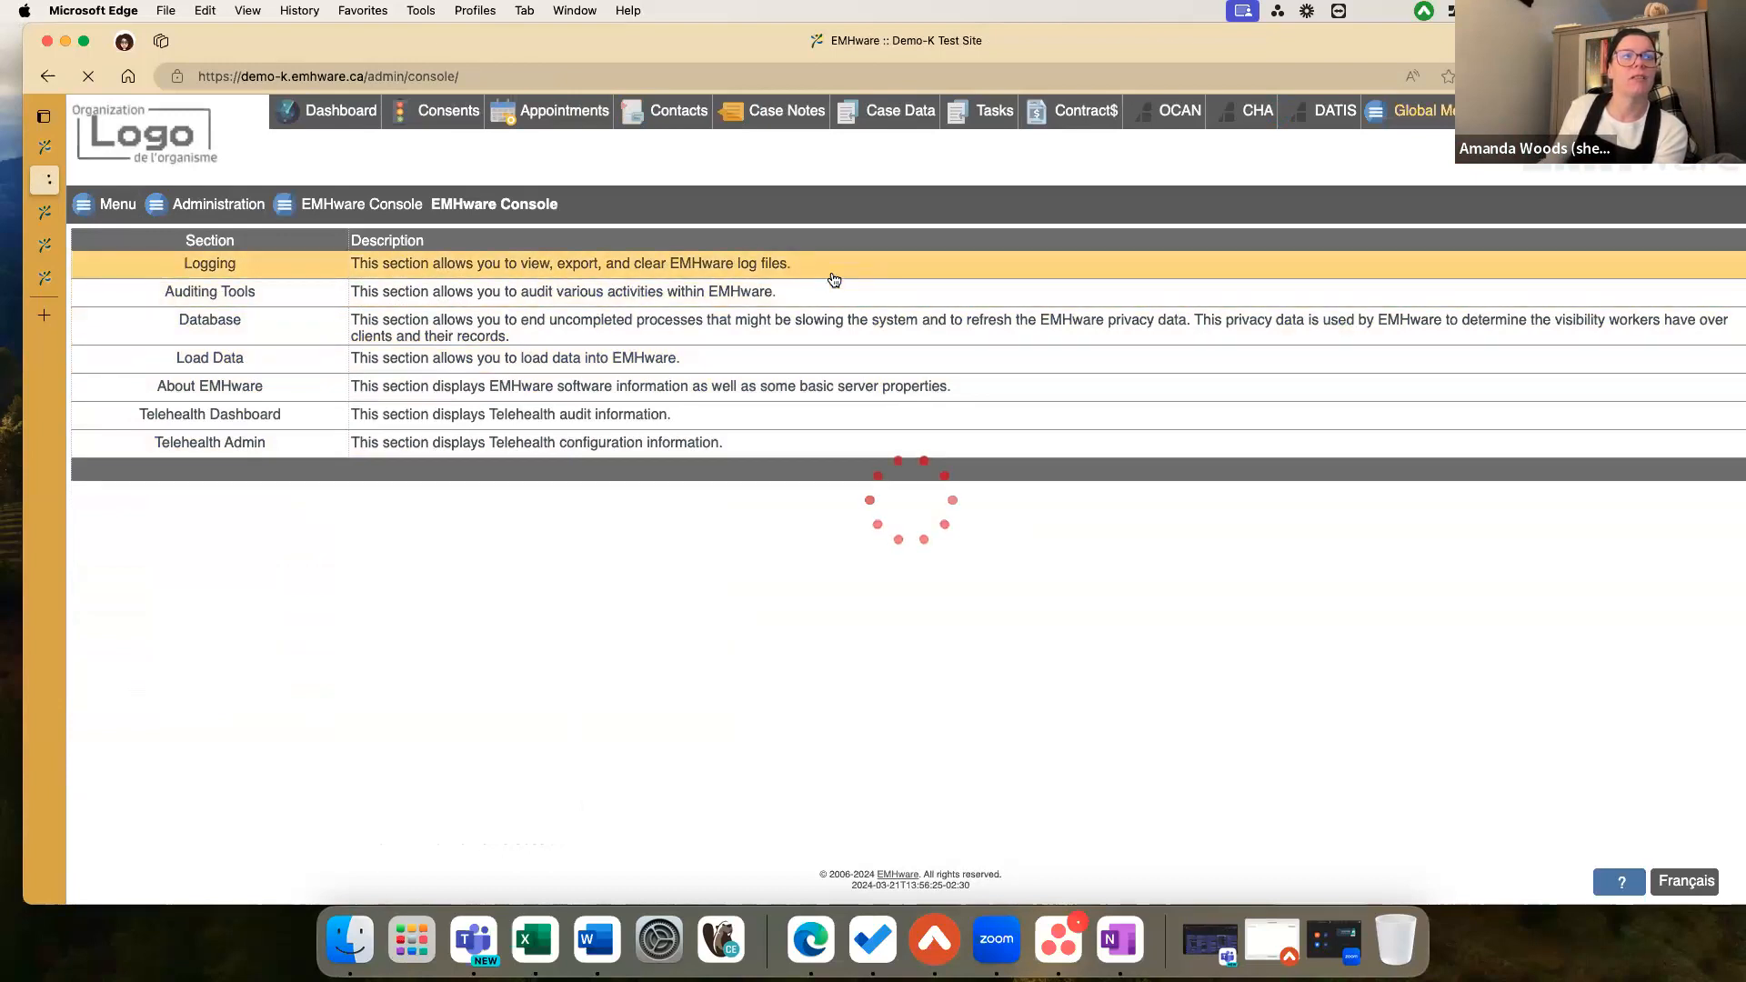
left_click(768, 247)
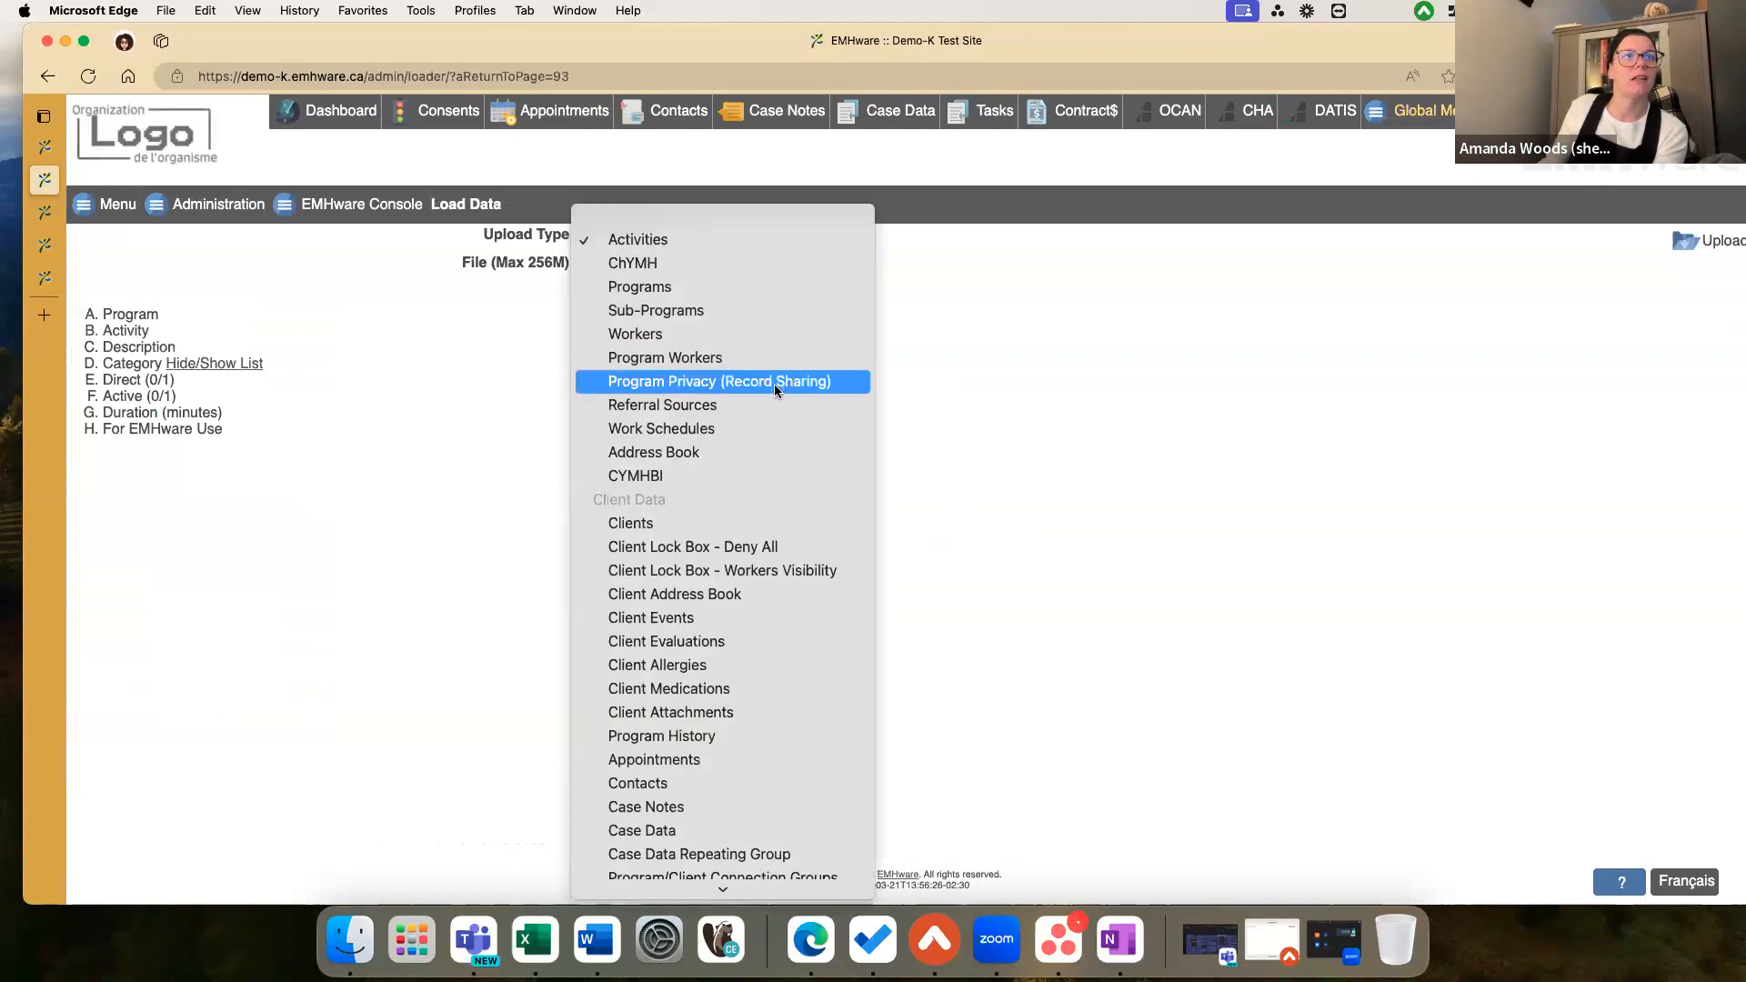
scroll(774, 386, "down", 10)
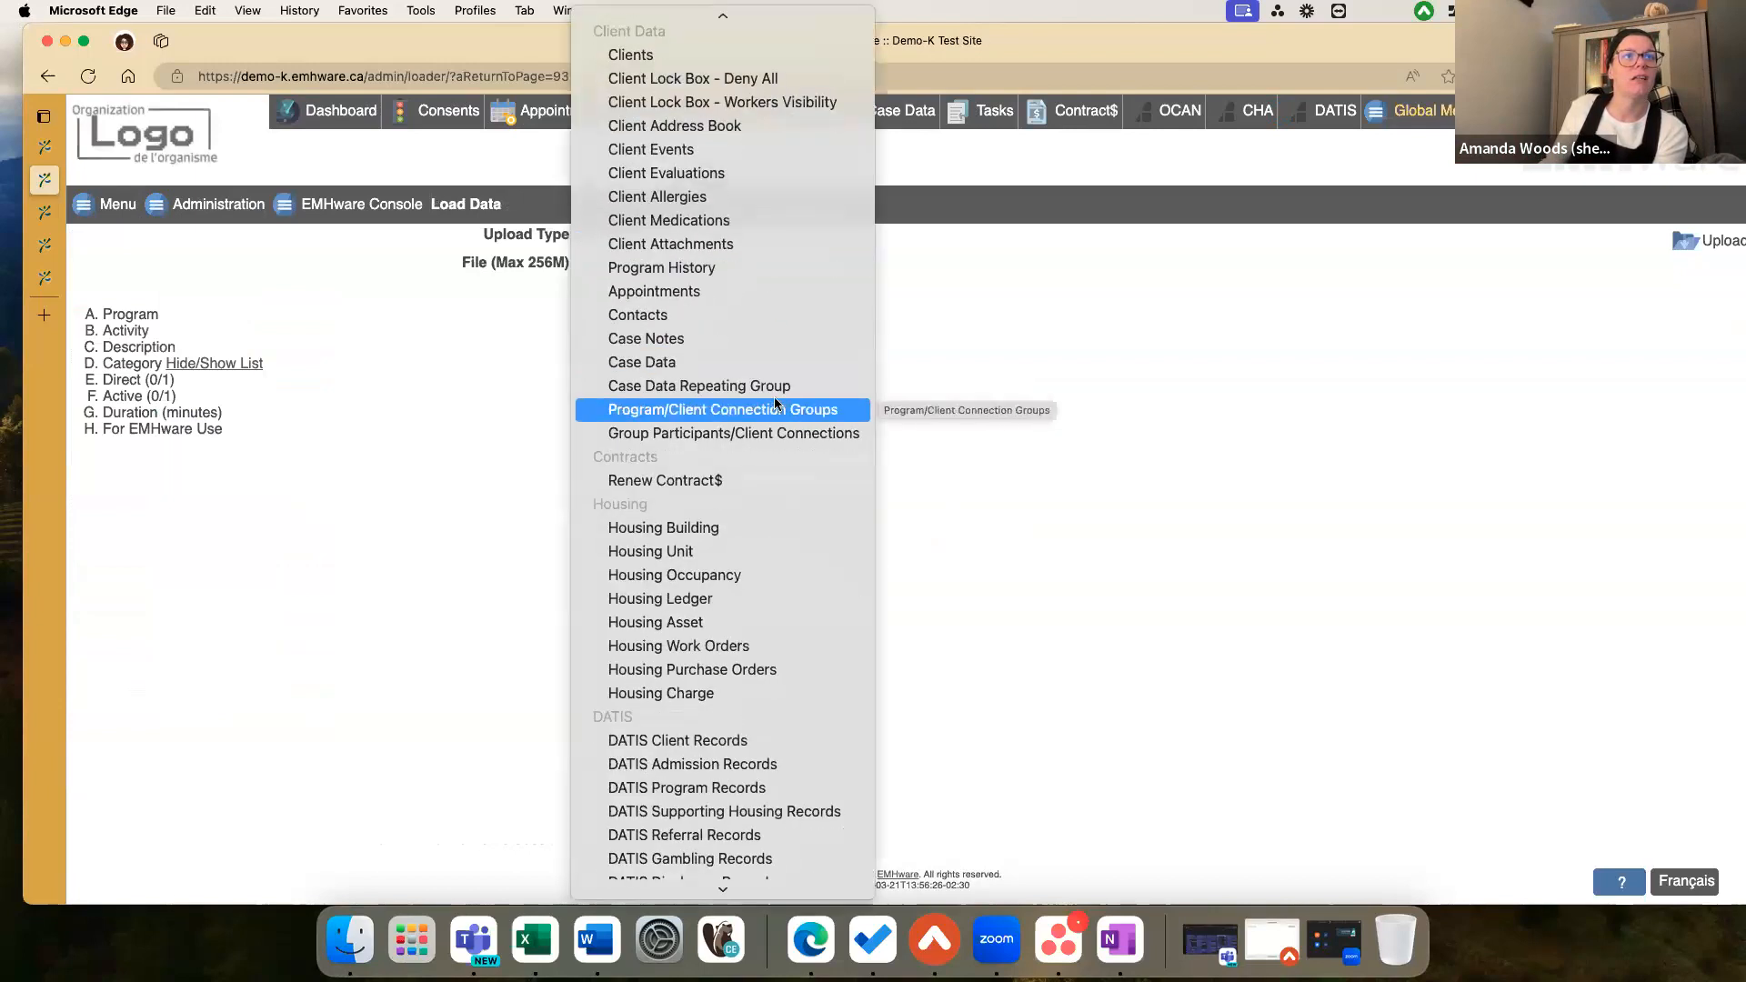
scroll(755, 491, "up", 5)
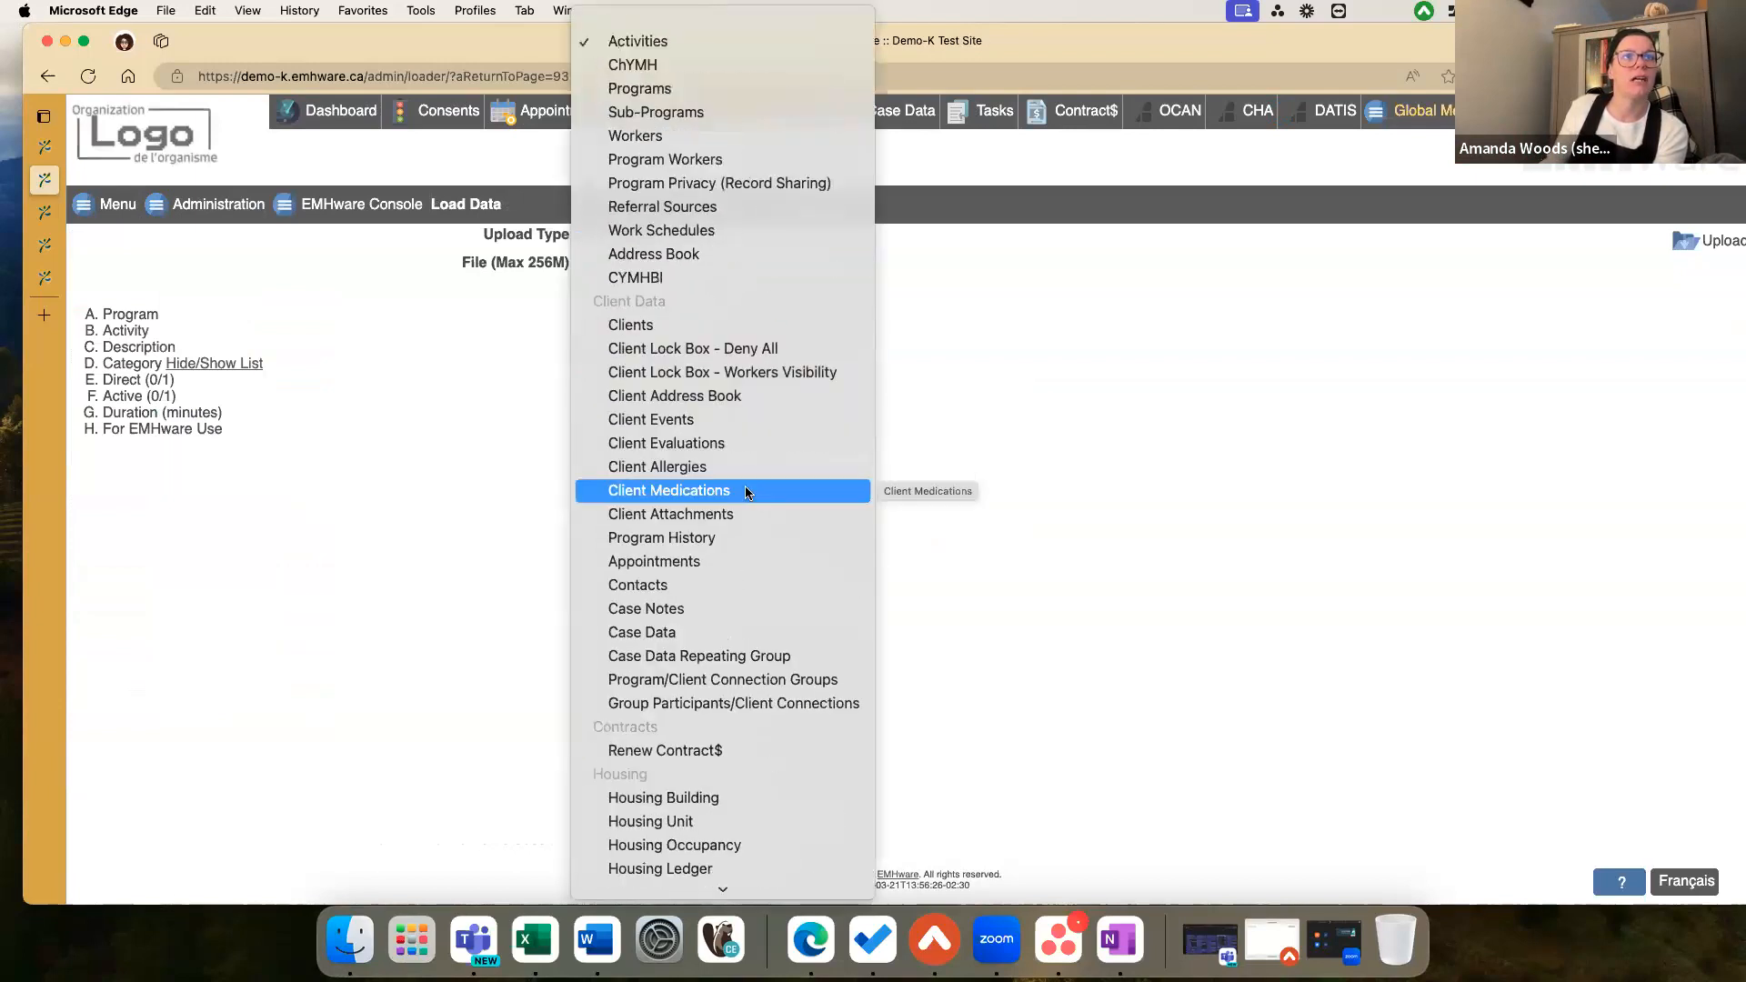
left_click(456, 523)
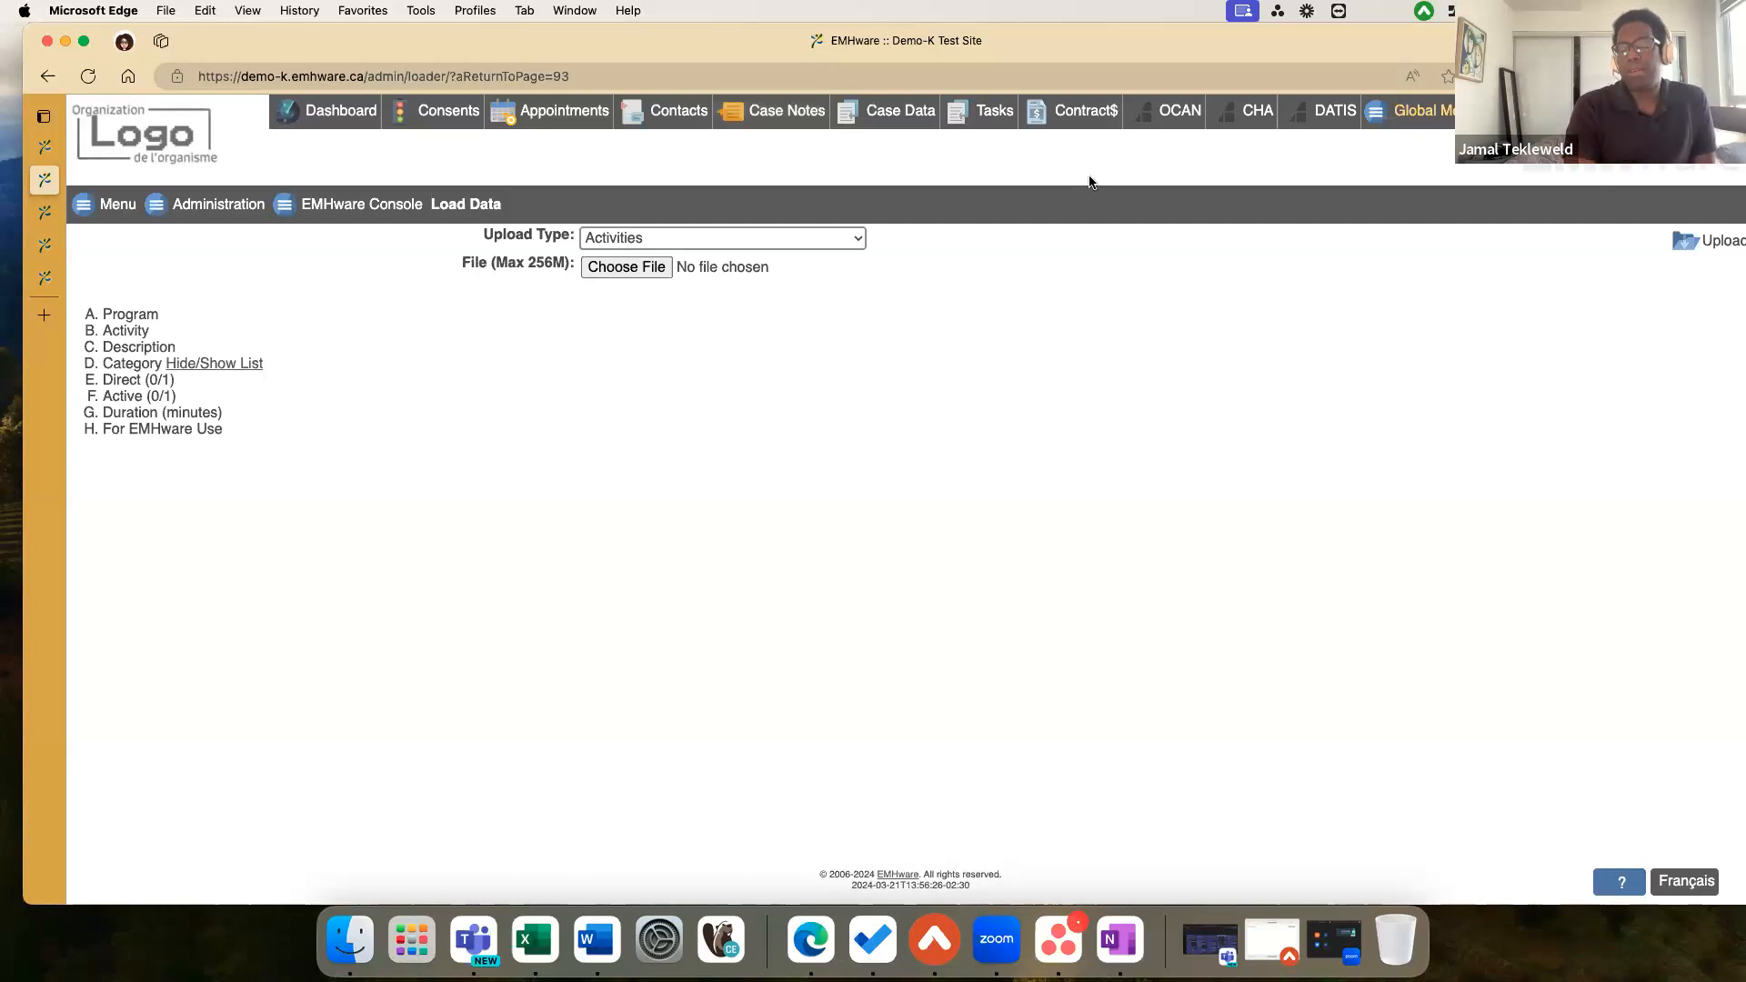
Step: Open the Billing information by Contacts report from the Custom group of the EMHware Report Suite
left_click(1420, 127)
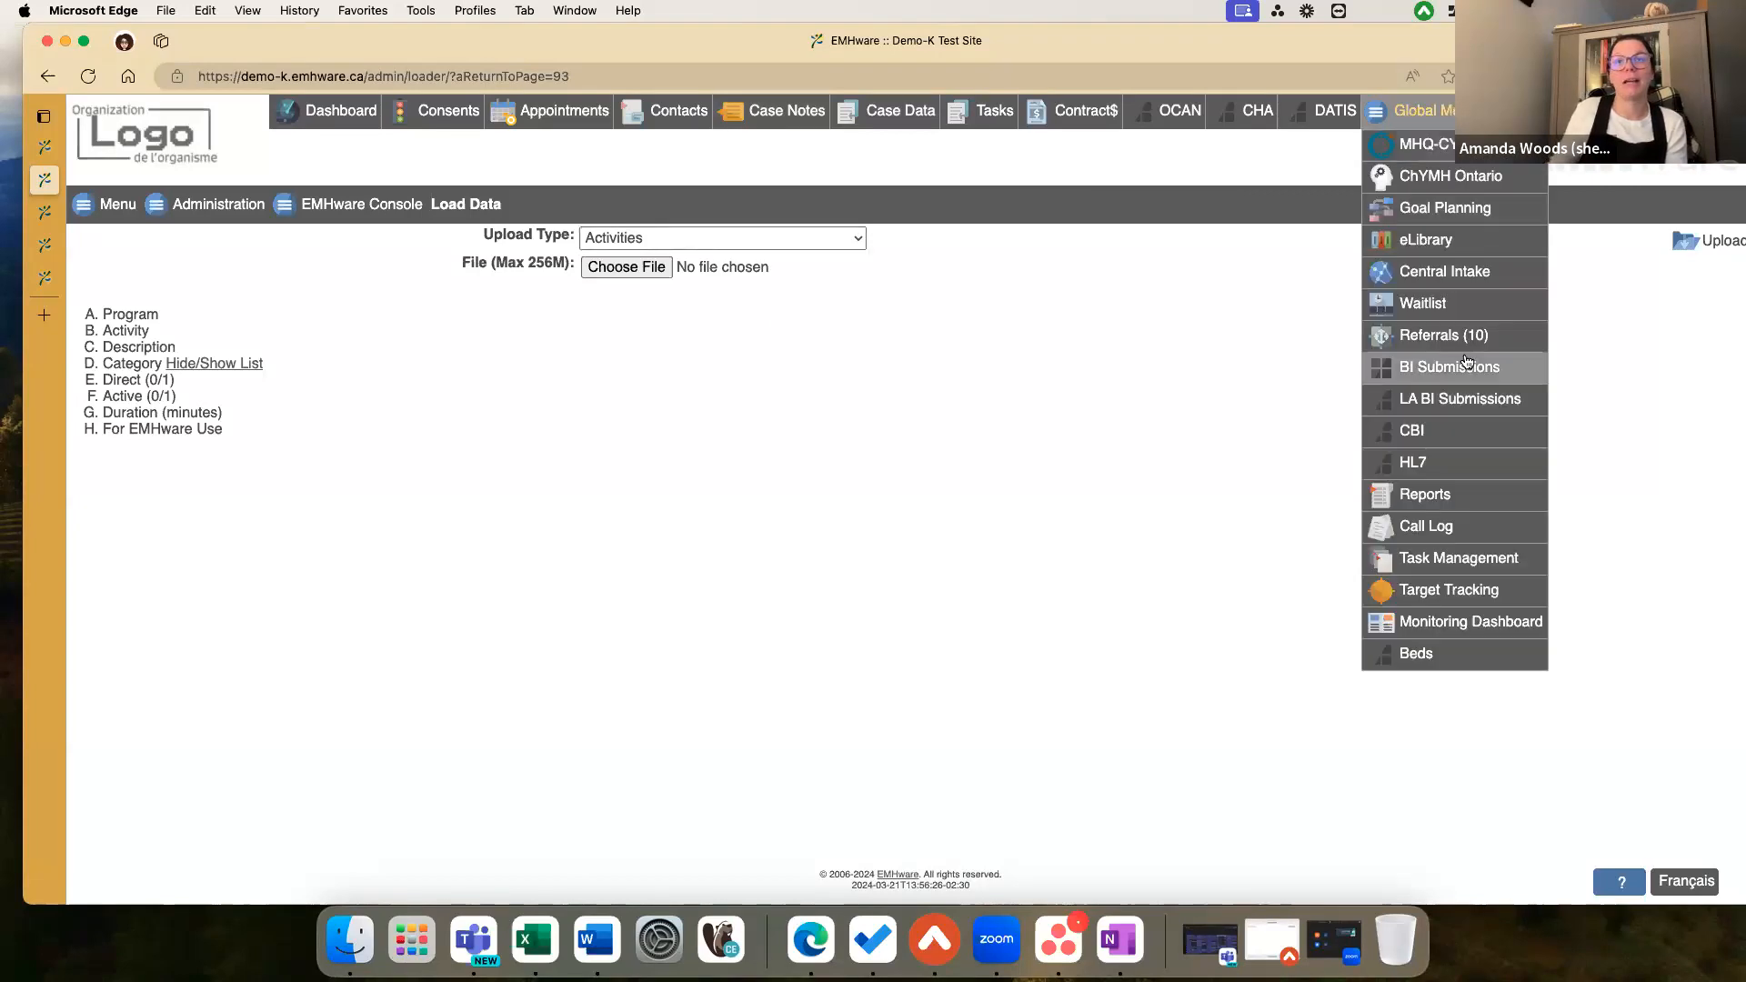
left_click(1424, 498)
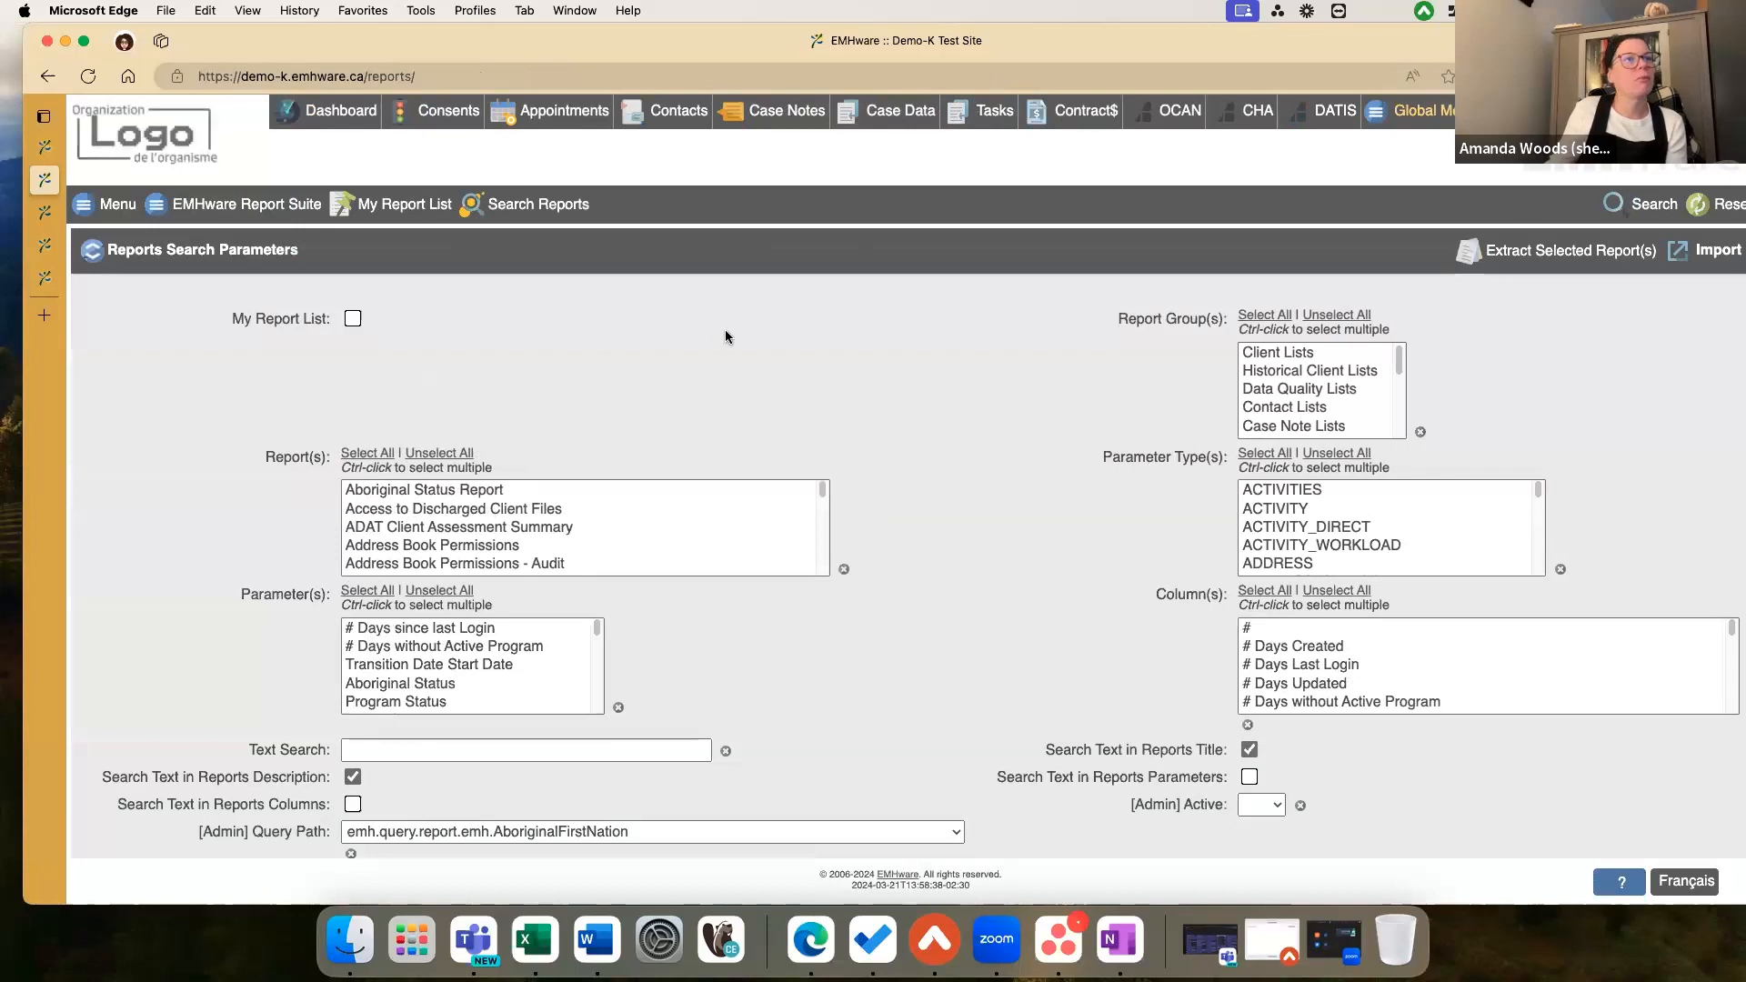
left_click(248, 205)
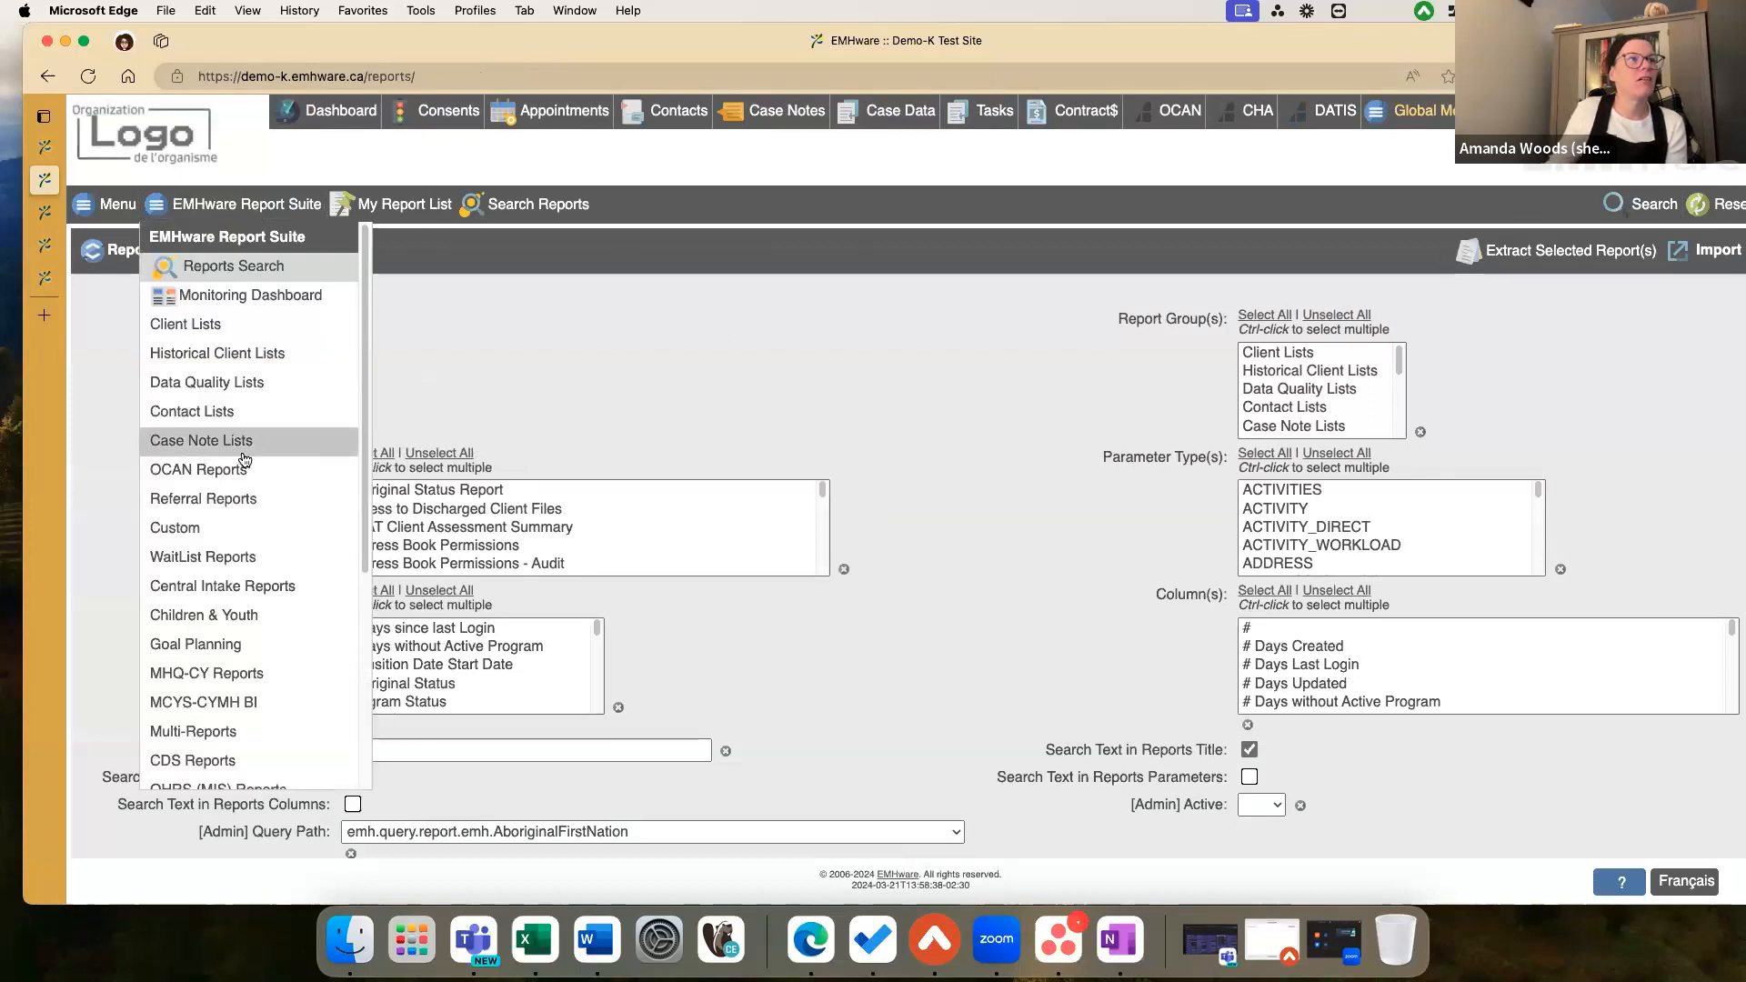
left_click(238, 530)
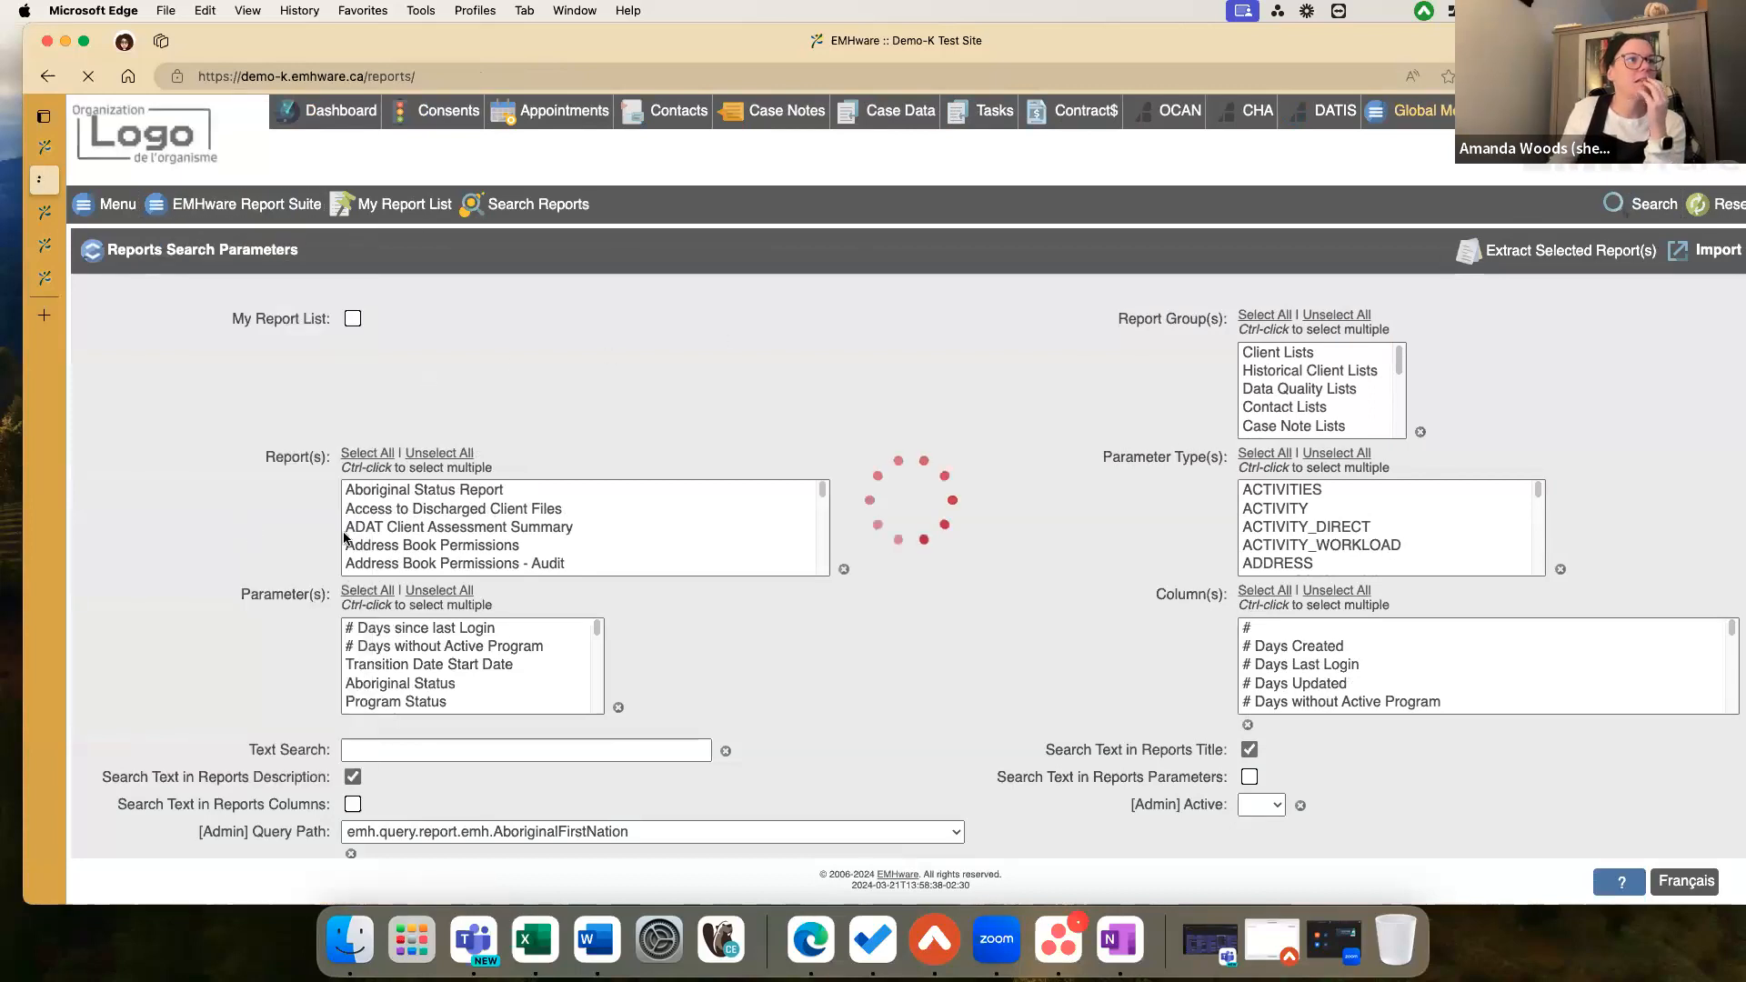
scroll(346, 540, "down", 2)
scroll(345, 540, "down", 5)
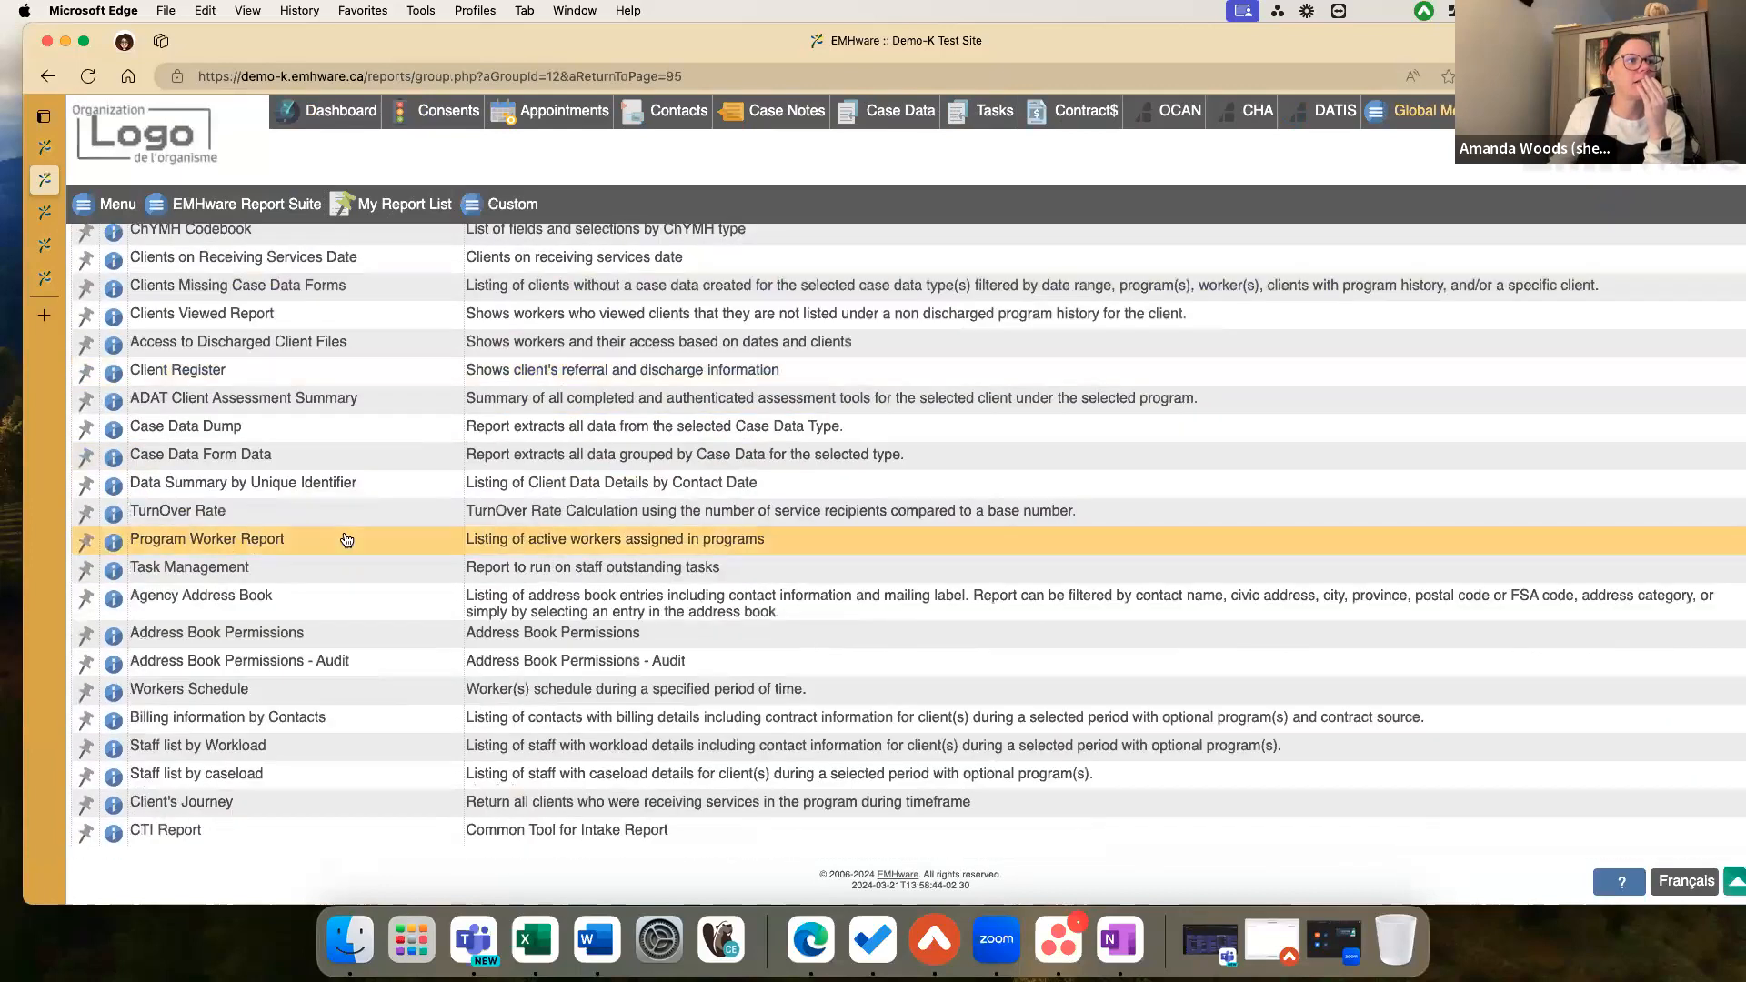
left_click(265, 722)
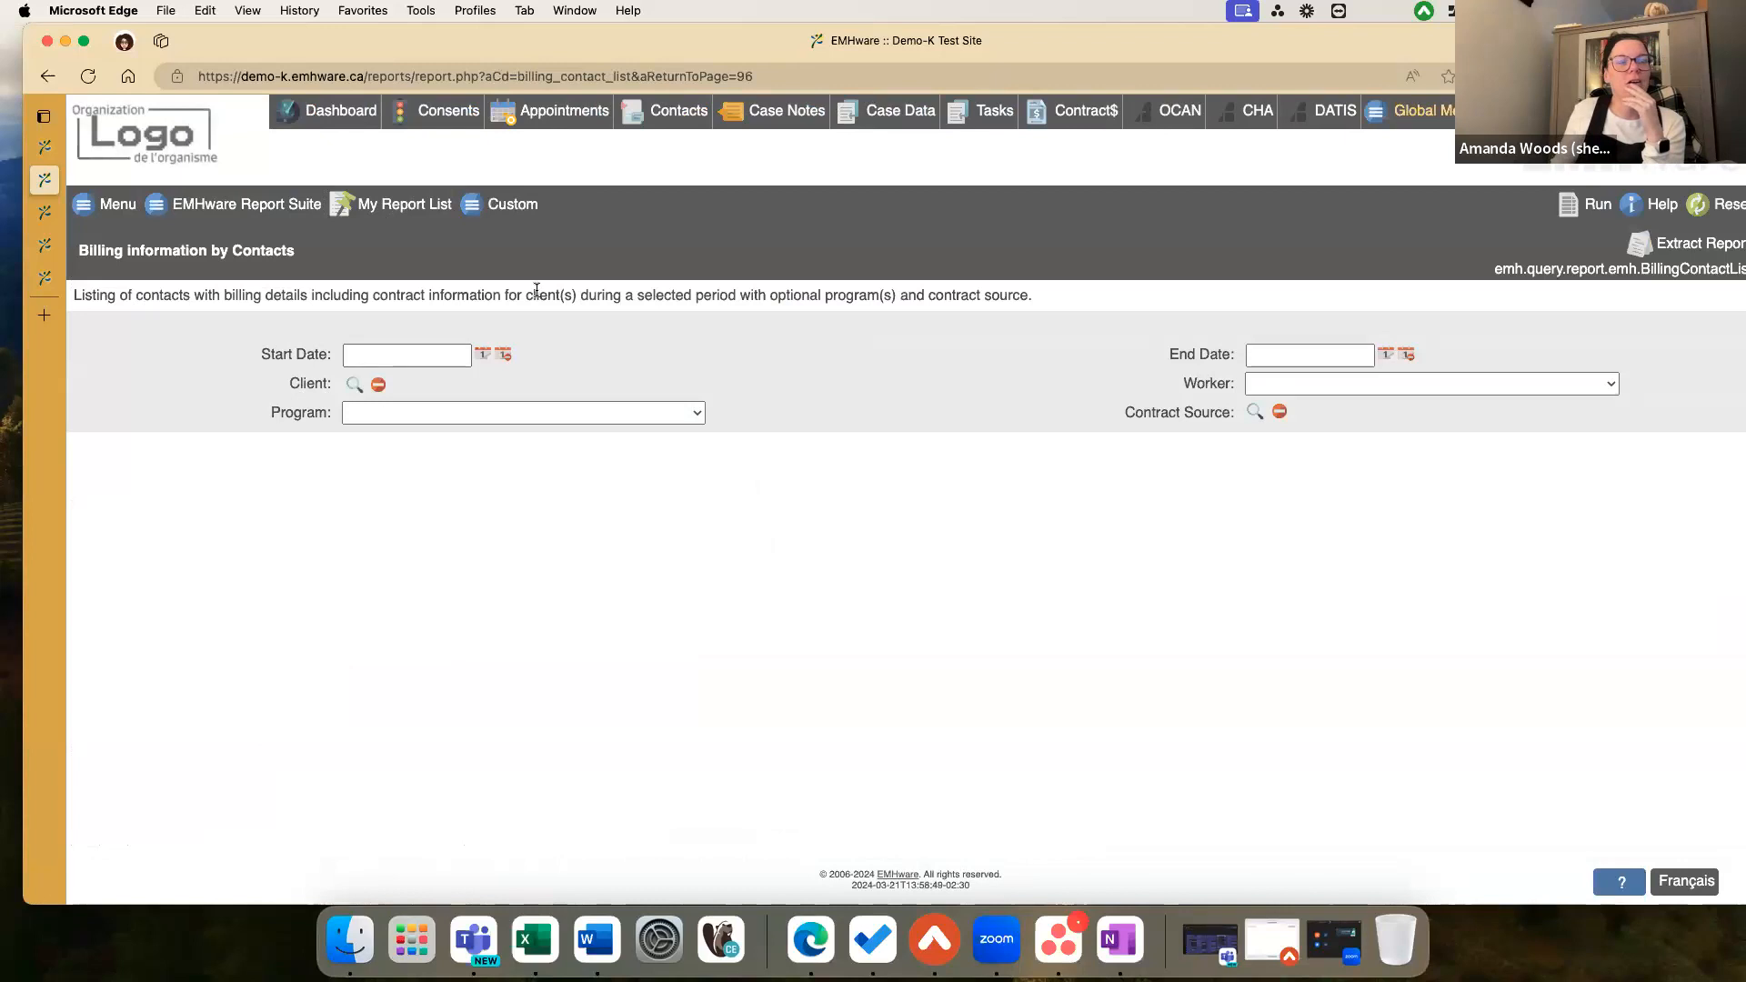
Step: Run the Billing information by Contacts report with start date 2015-03-01 and end date 2024-03-21
left_click(345, 354)
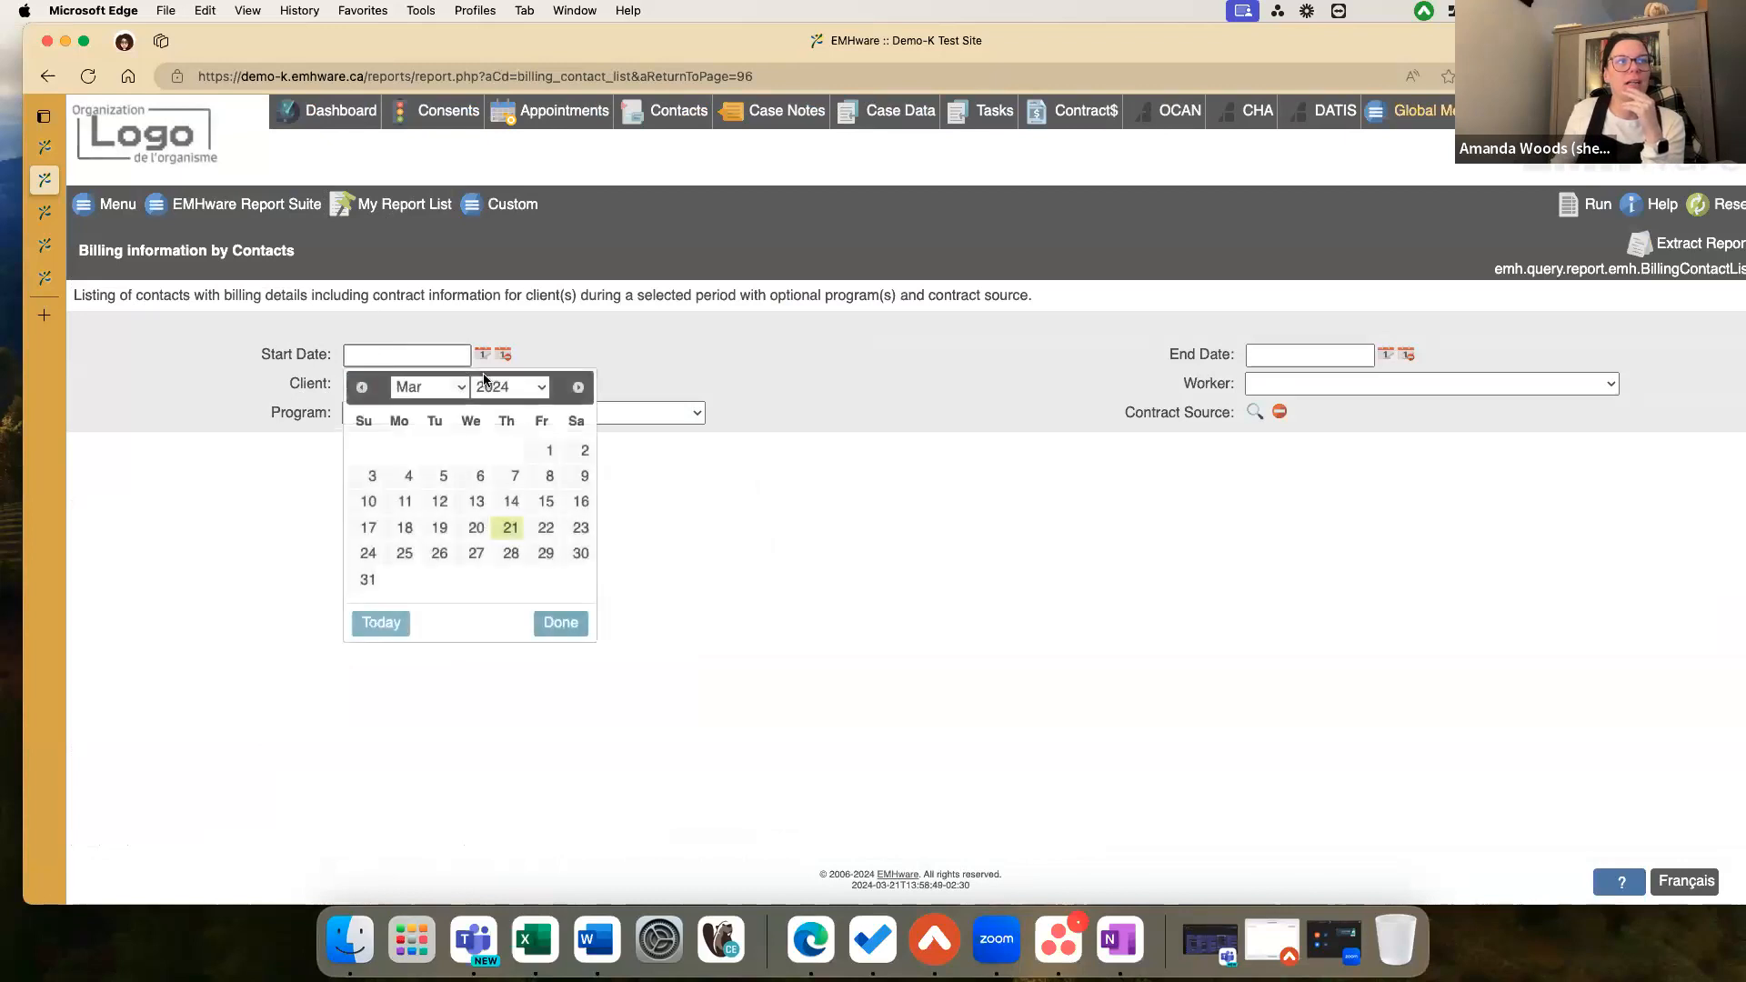
left_click(498, 383)
left_click(502, 391)
left_click(505, 390)
left_click(502, 179)
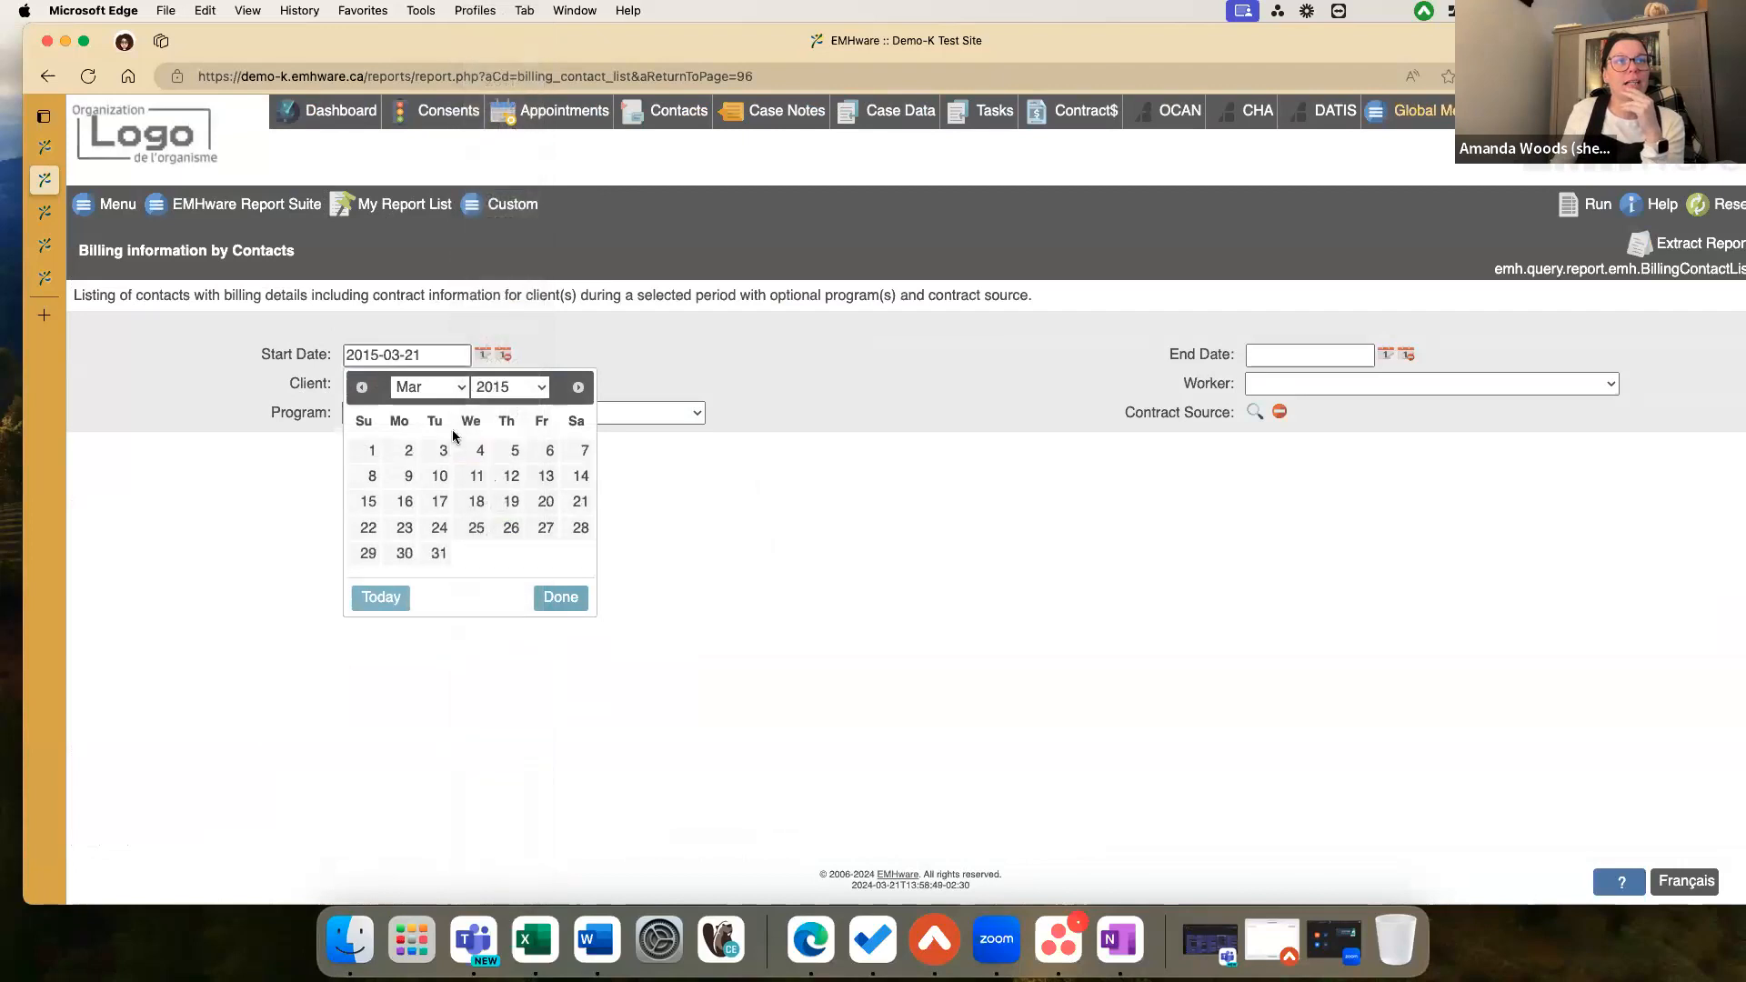
left_click(369, 450)
left_click(1326, 367)
left_click(1281, 635)
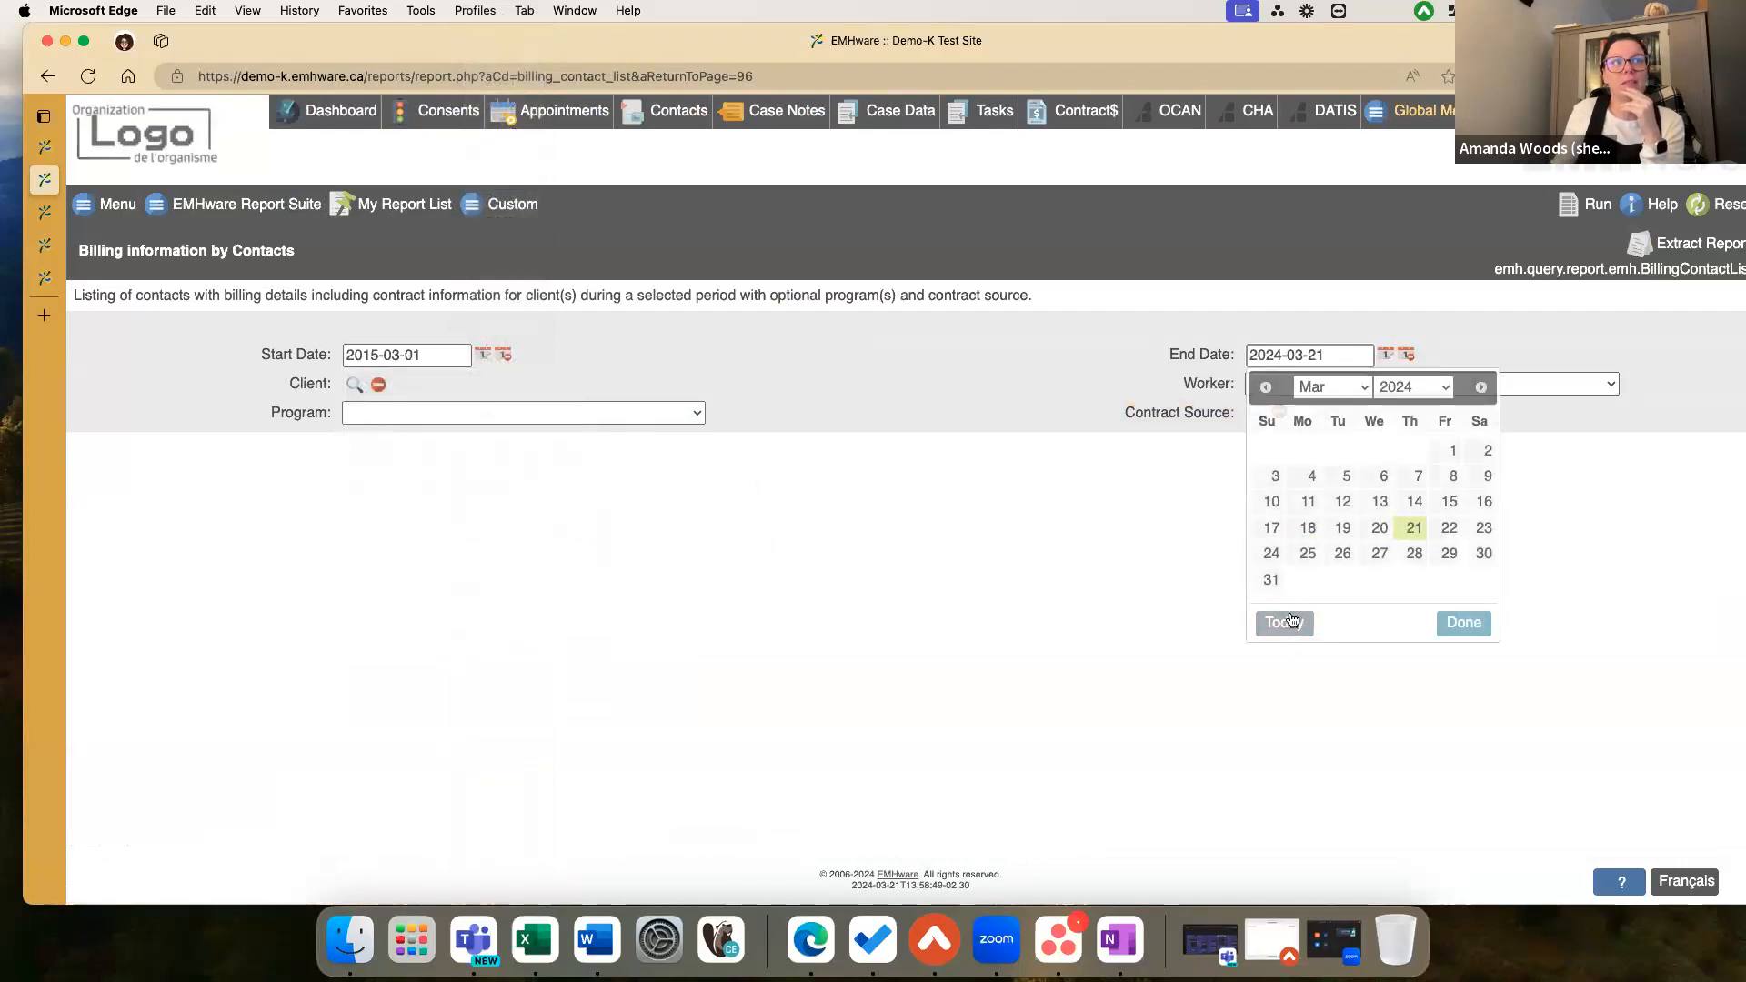
left_click(1591, 216)
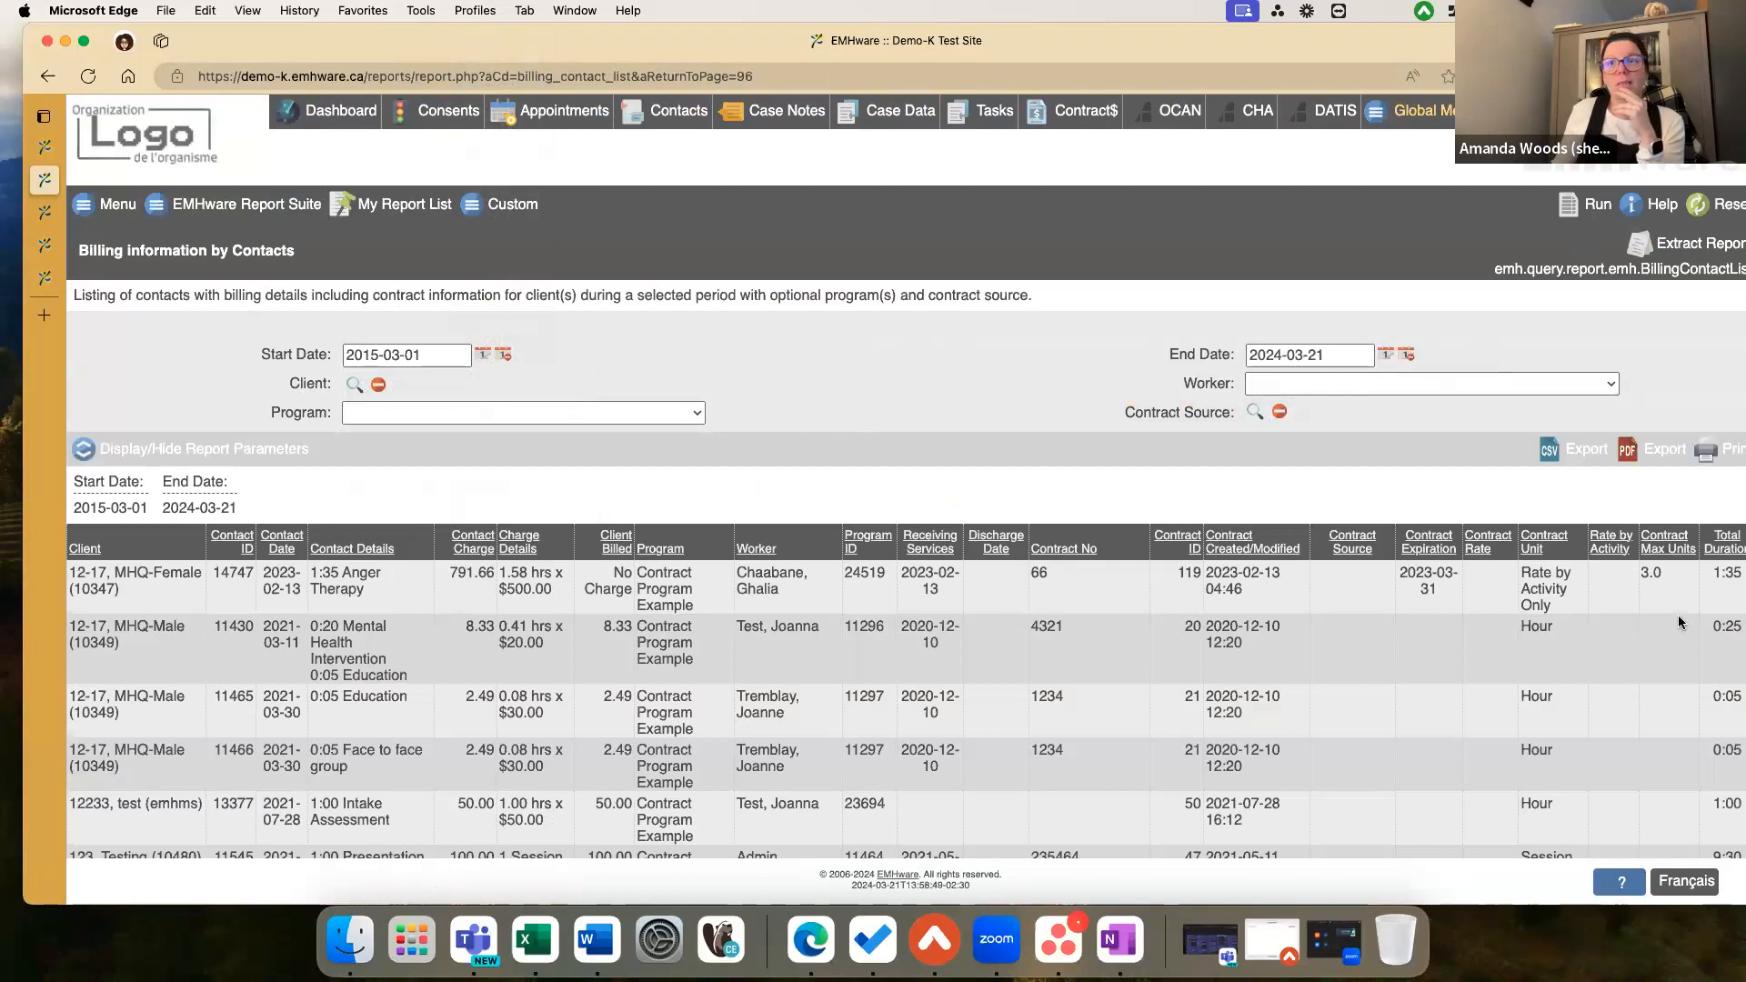
Step: Fit the browser window to the screen and look over the Billing information by Contacts rows and the available report groups
double_click(1165, 33)
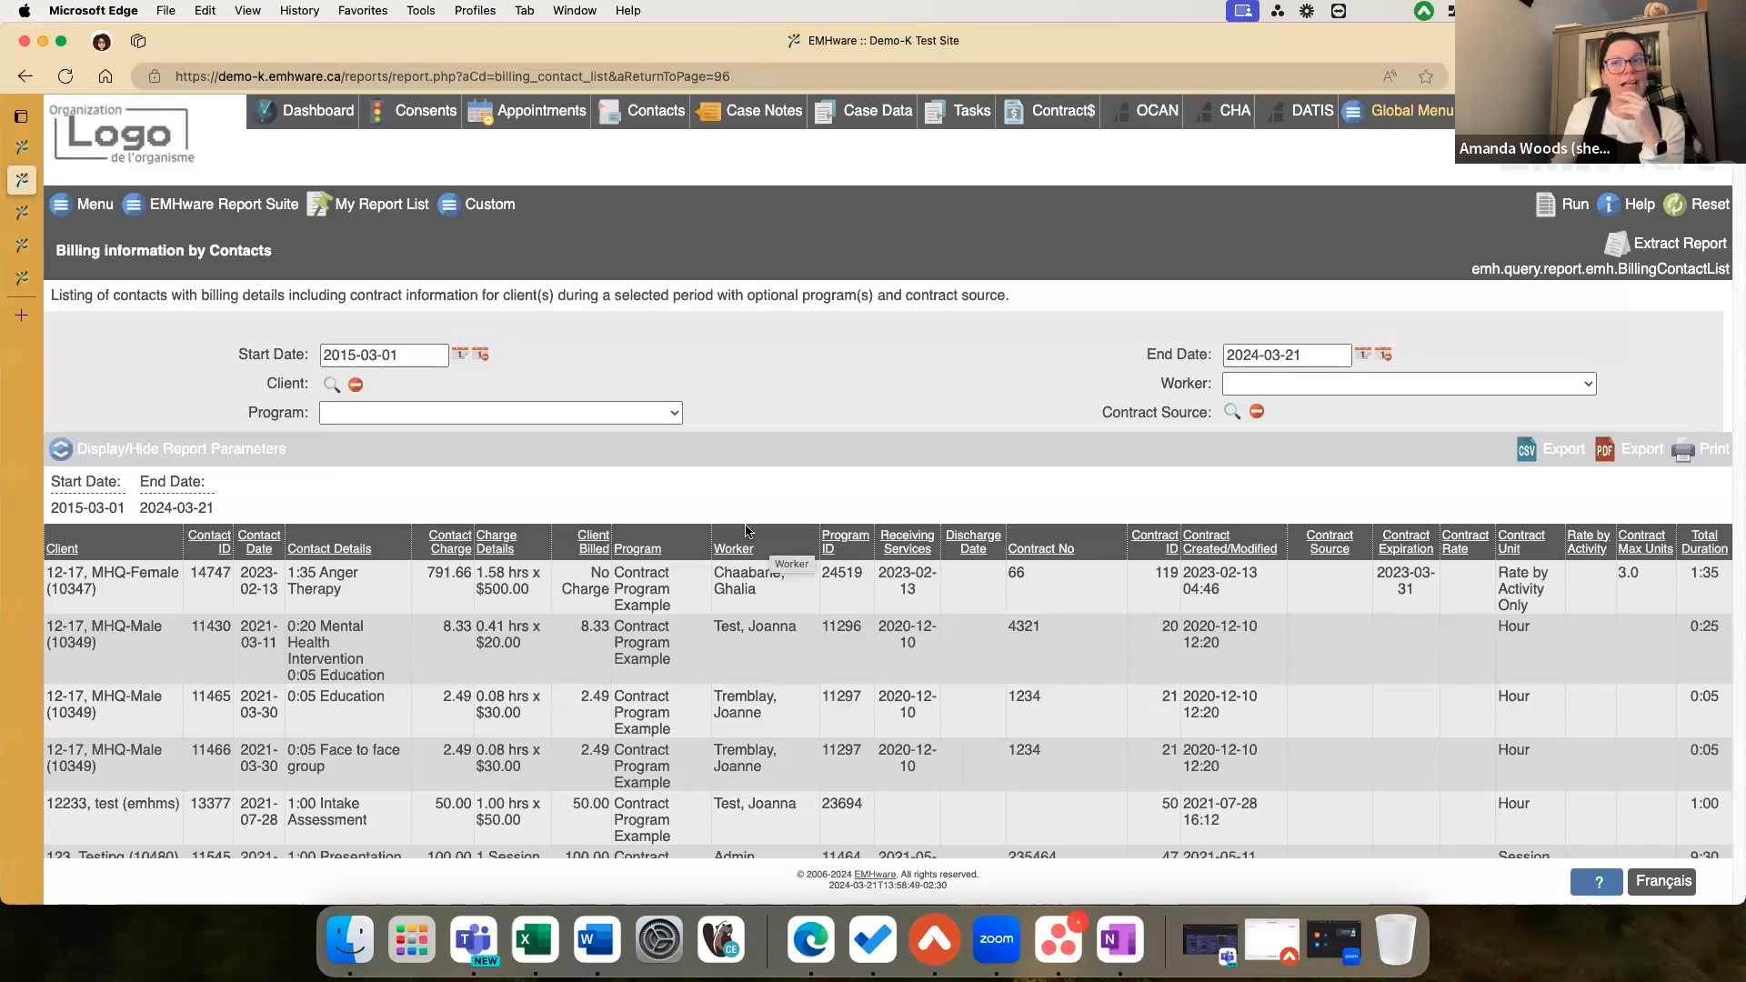
left_click(214, 204)
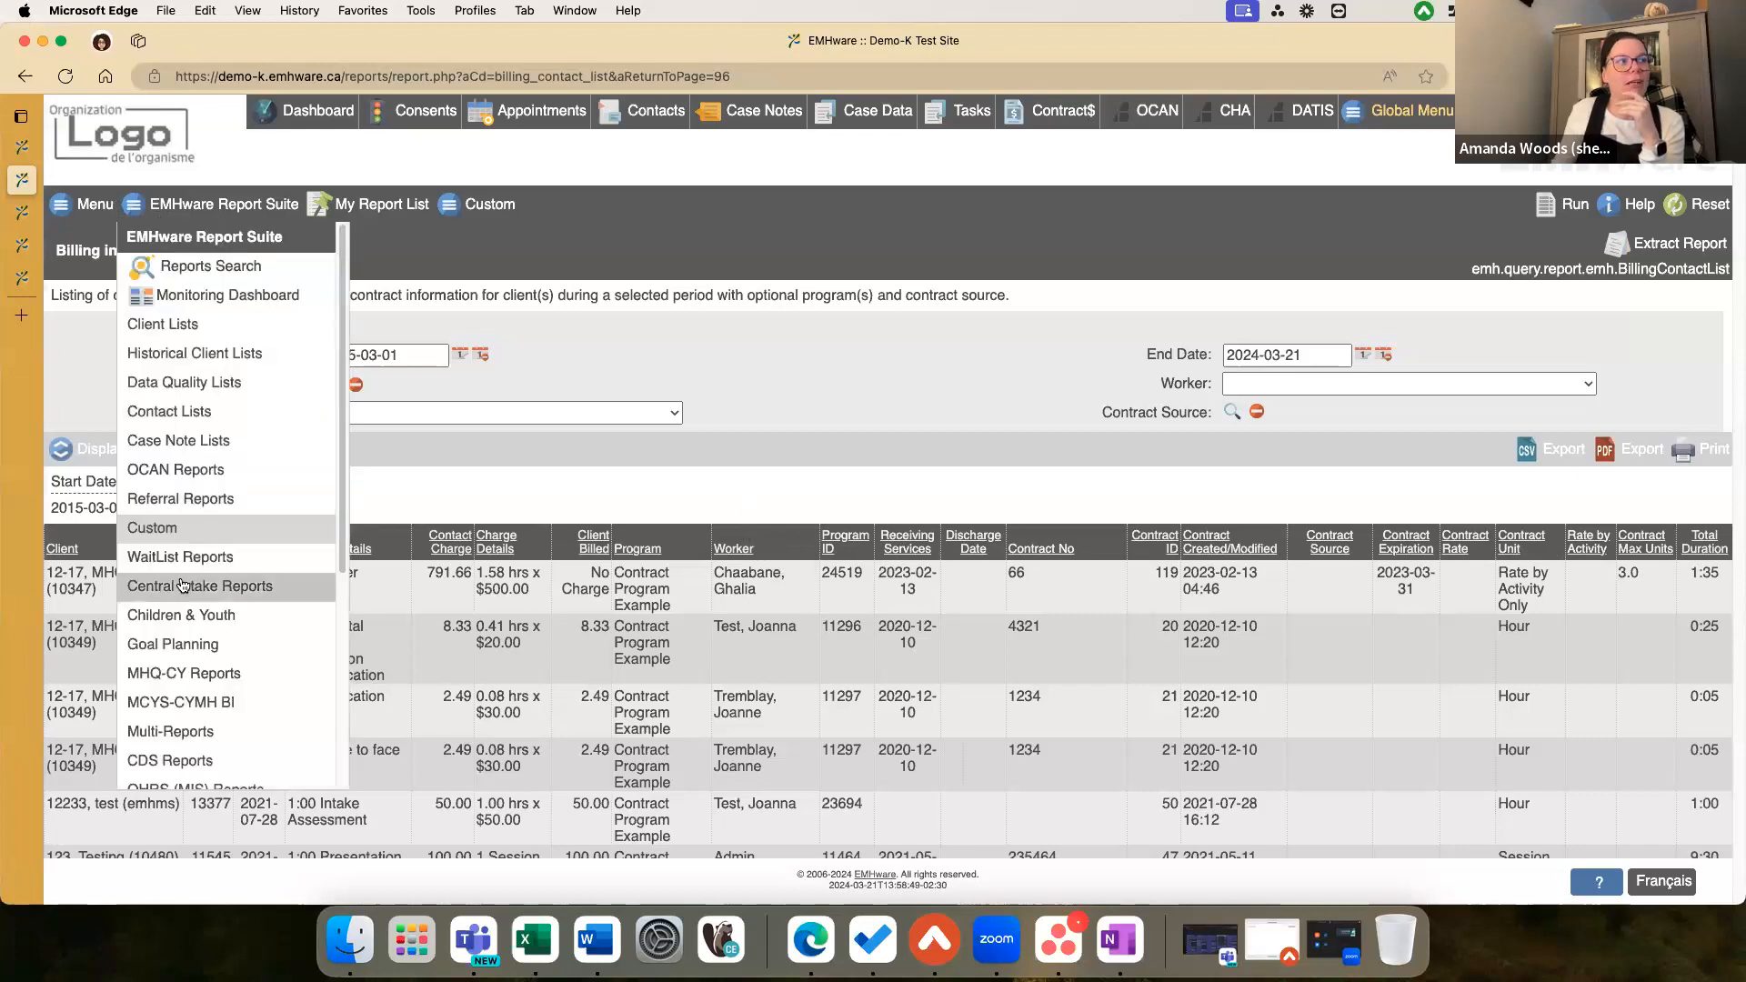
scroll(195, 528, "down", 4)
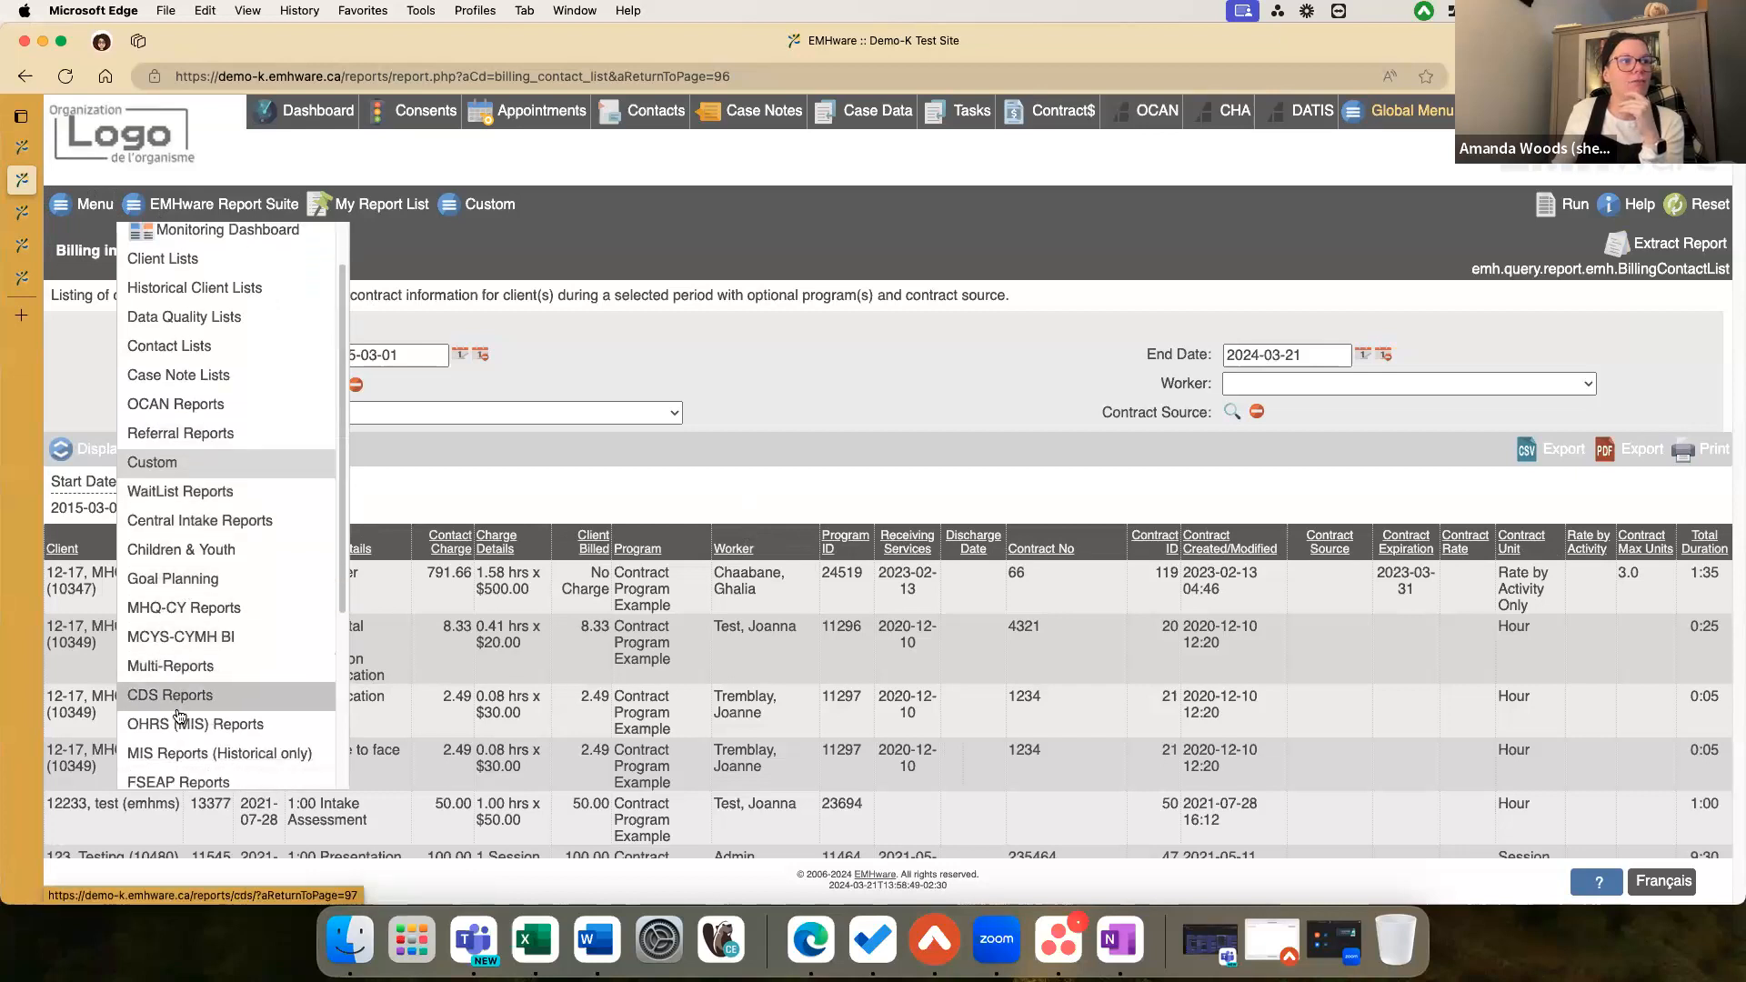
scroll(177, 715, "up", 4)
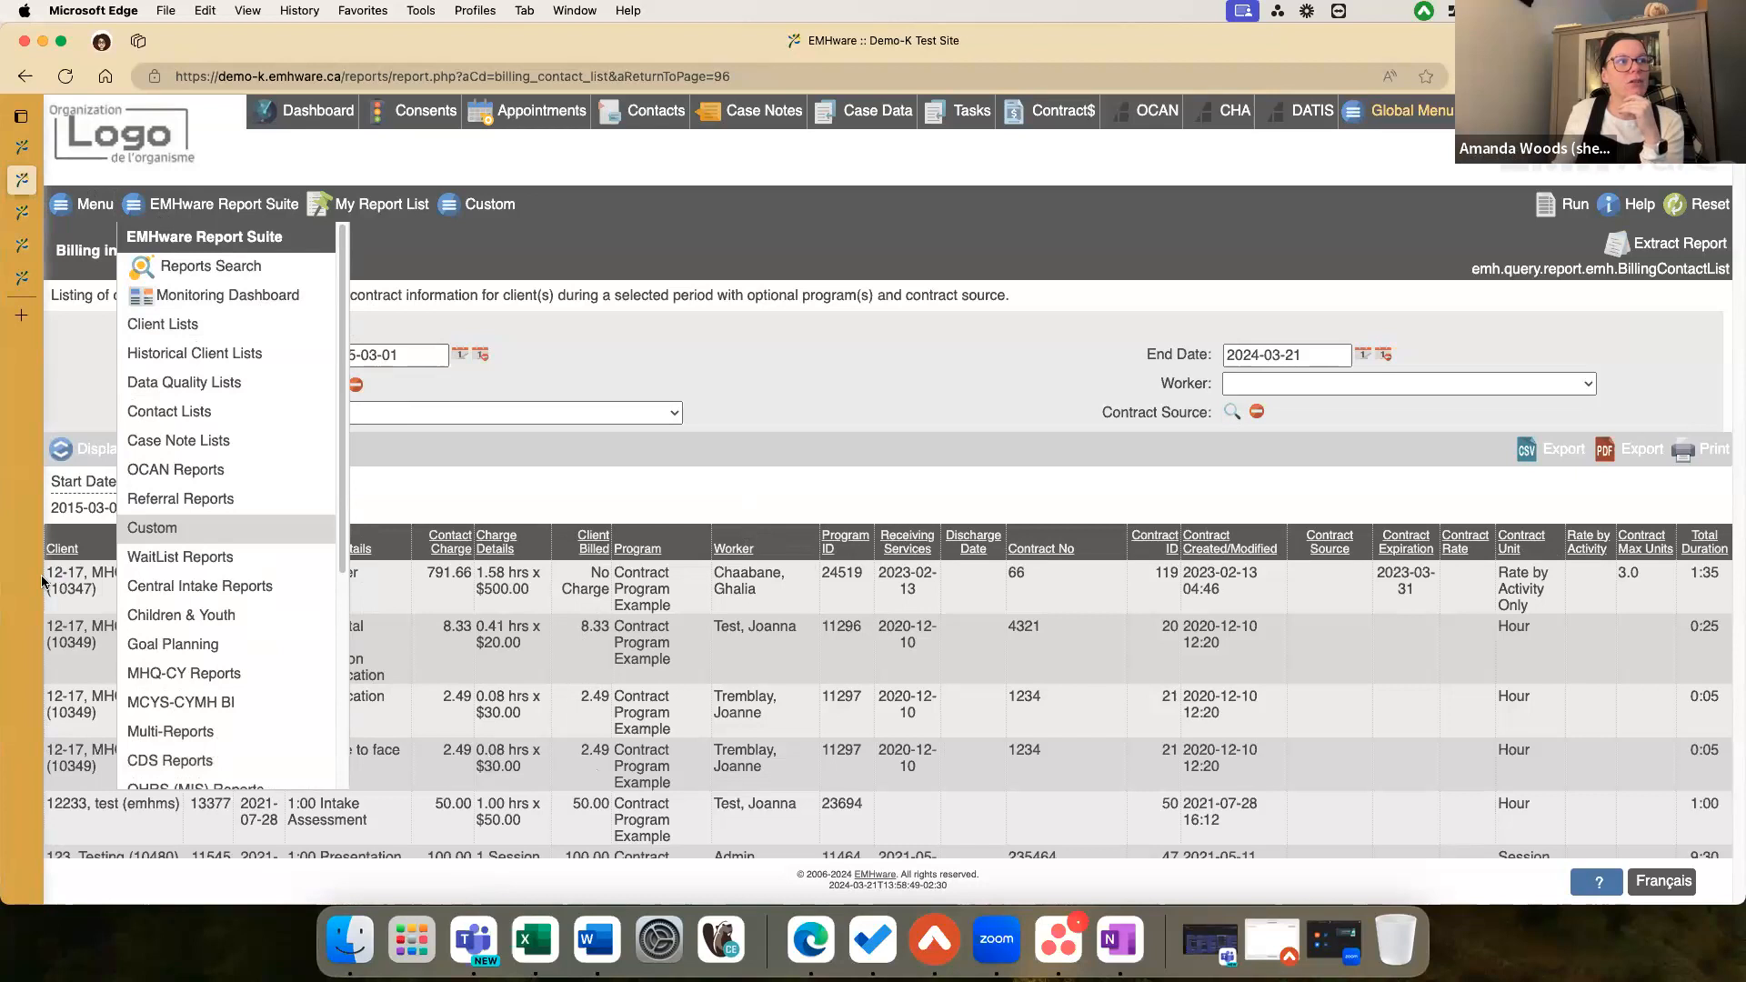
left_click_drag(48, 571, 100, 757)
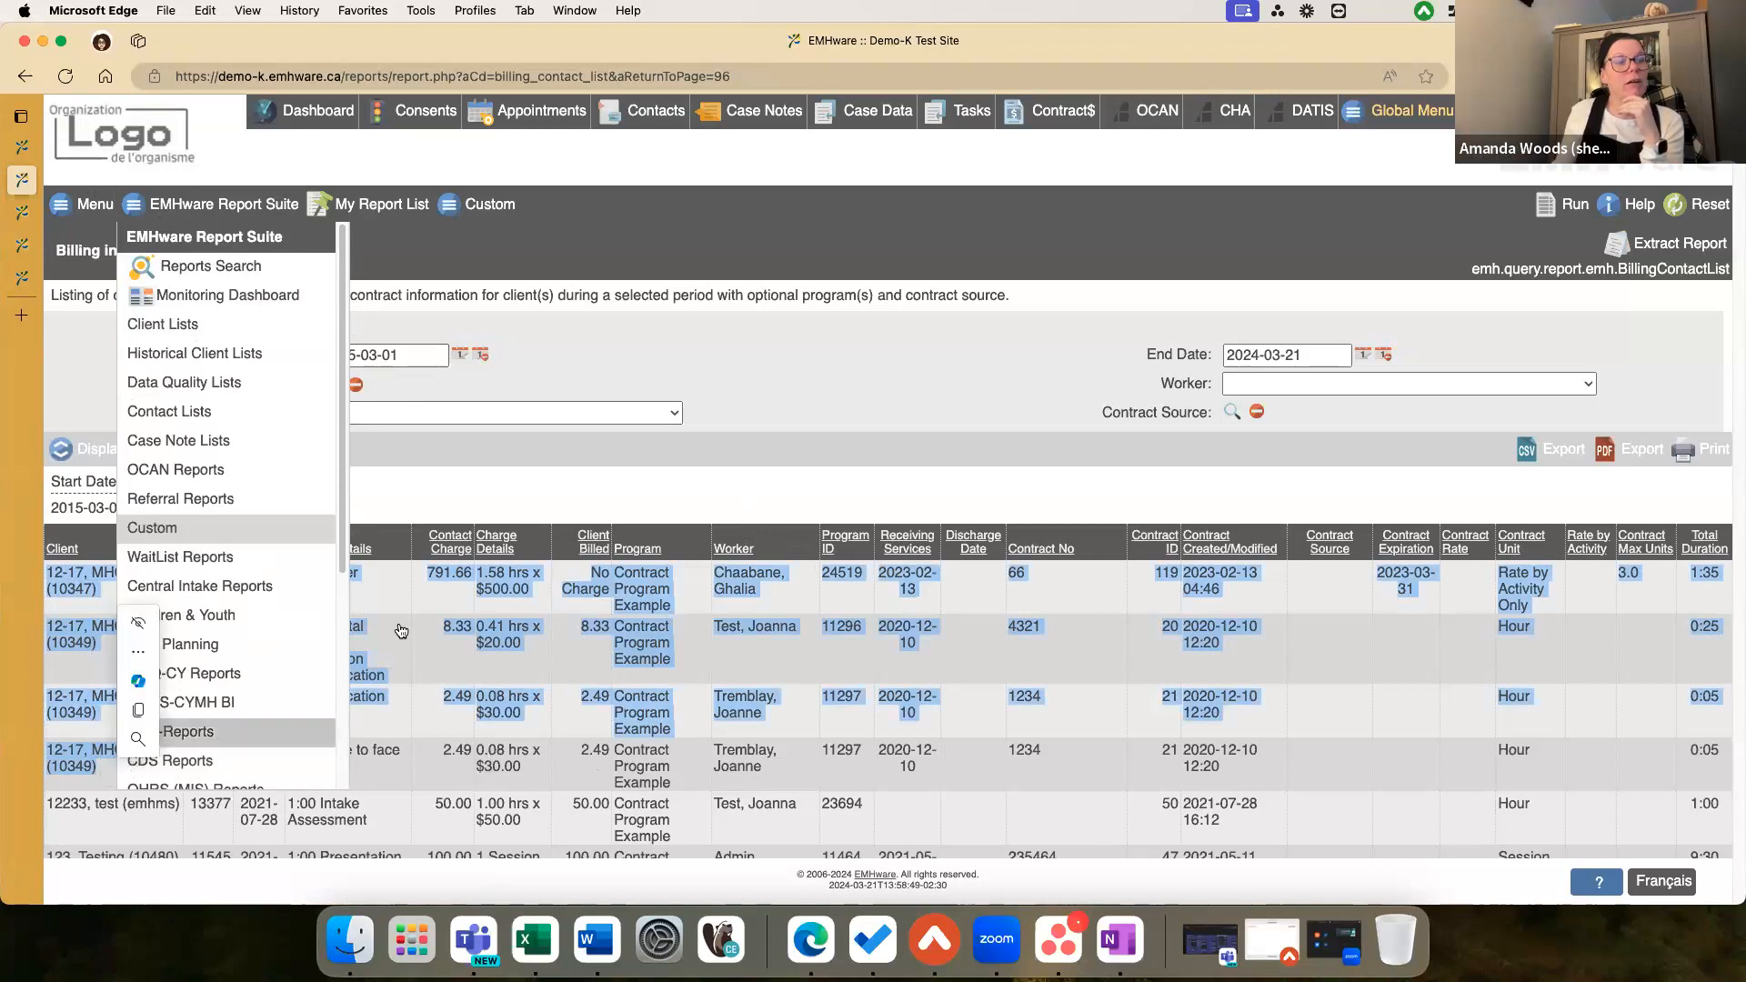
left_click(896, 467)
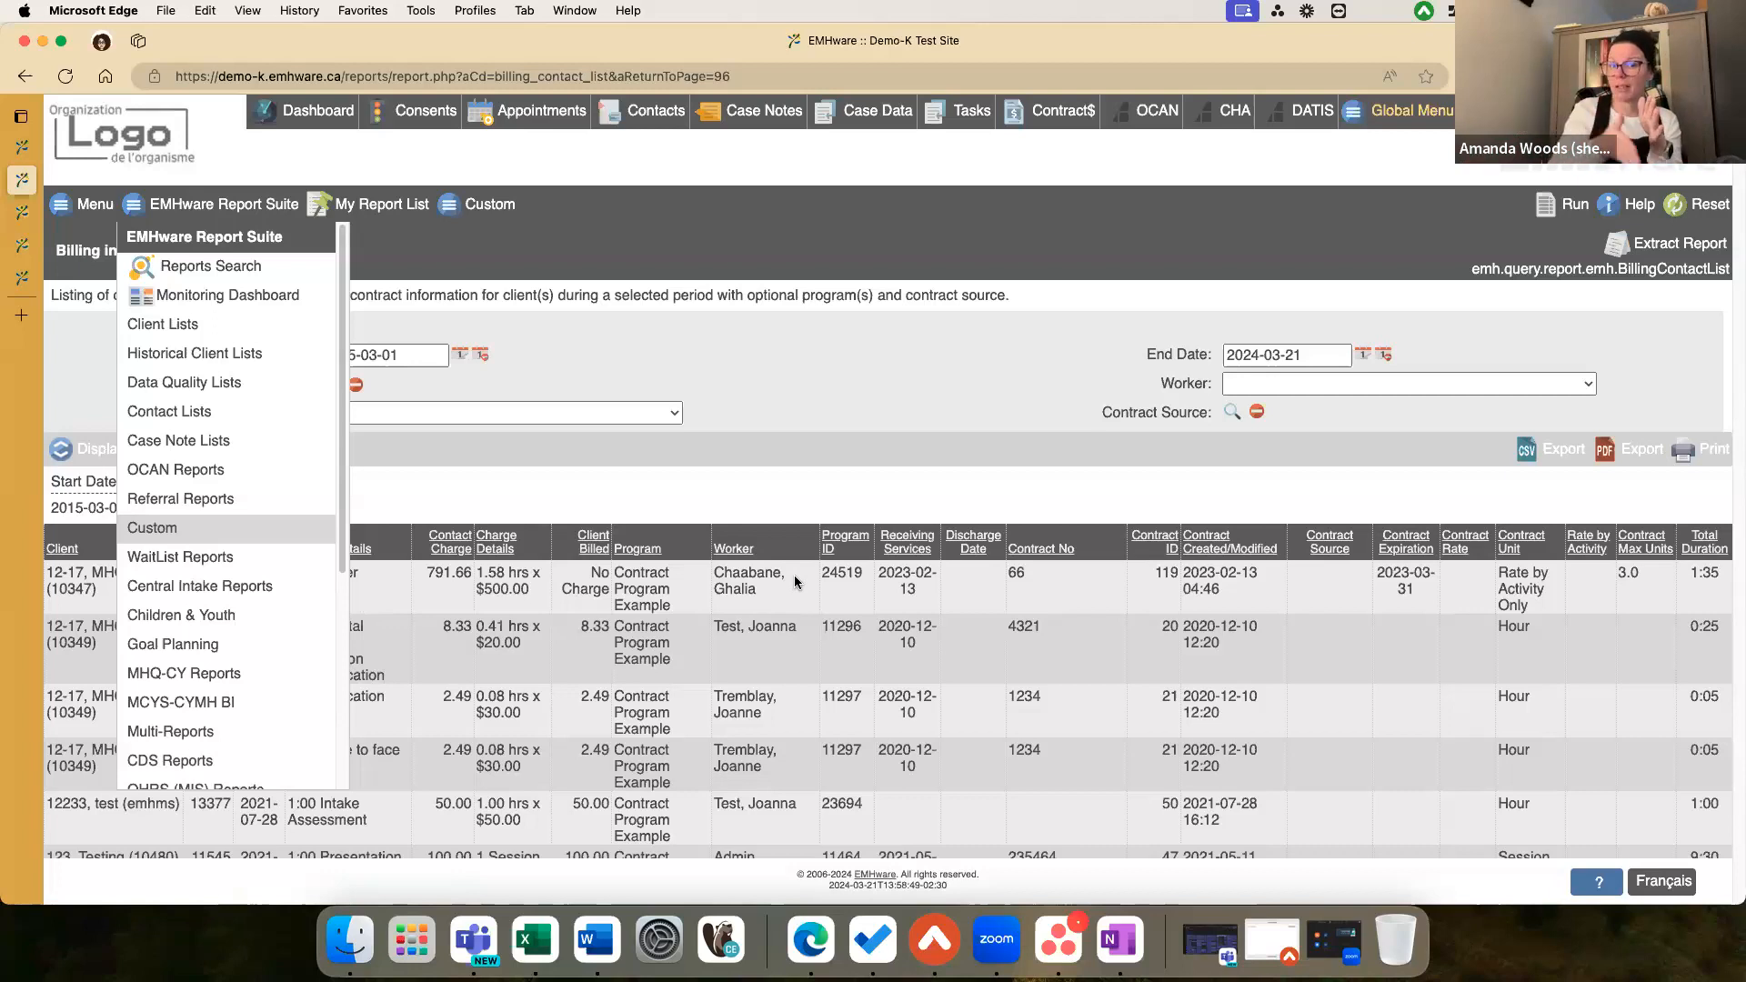
left_click(286, 211)
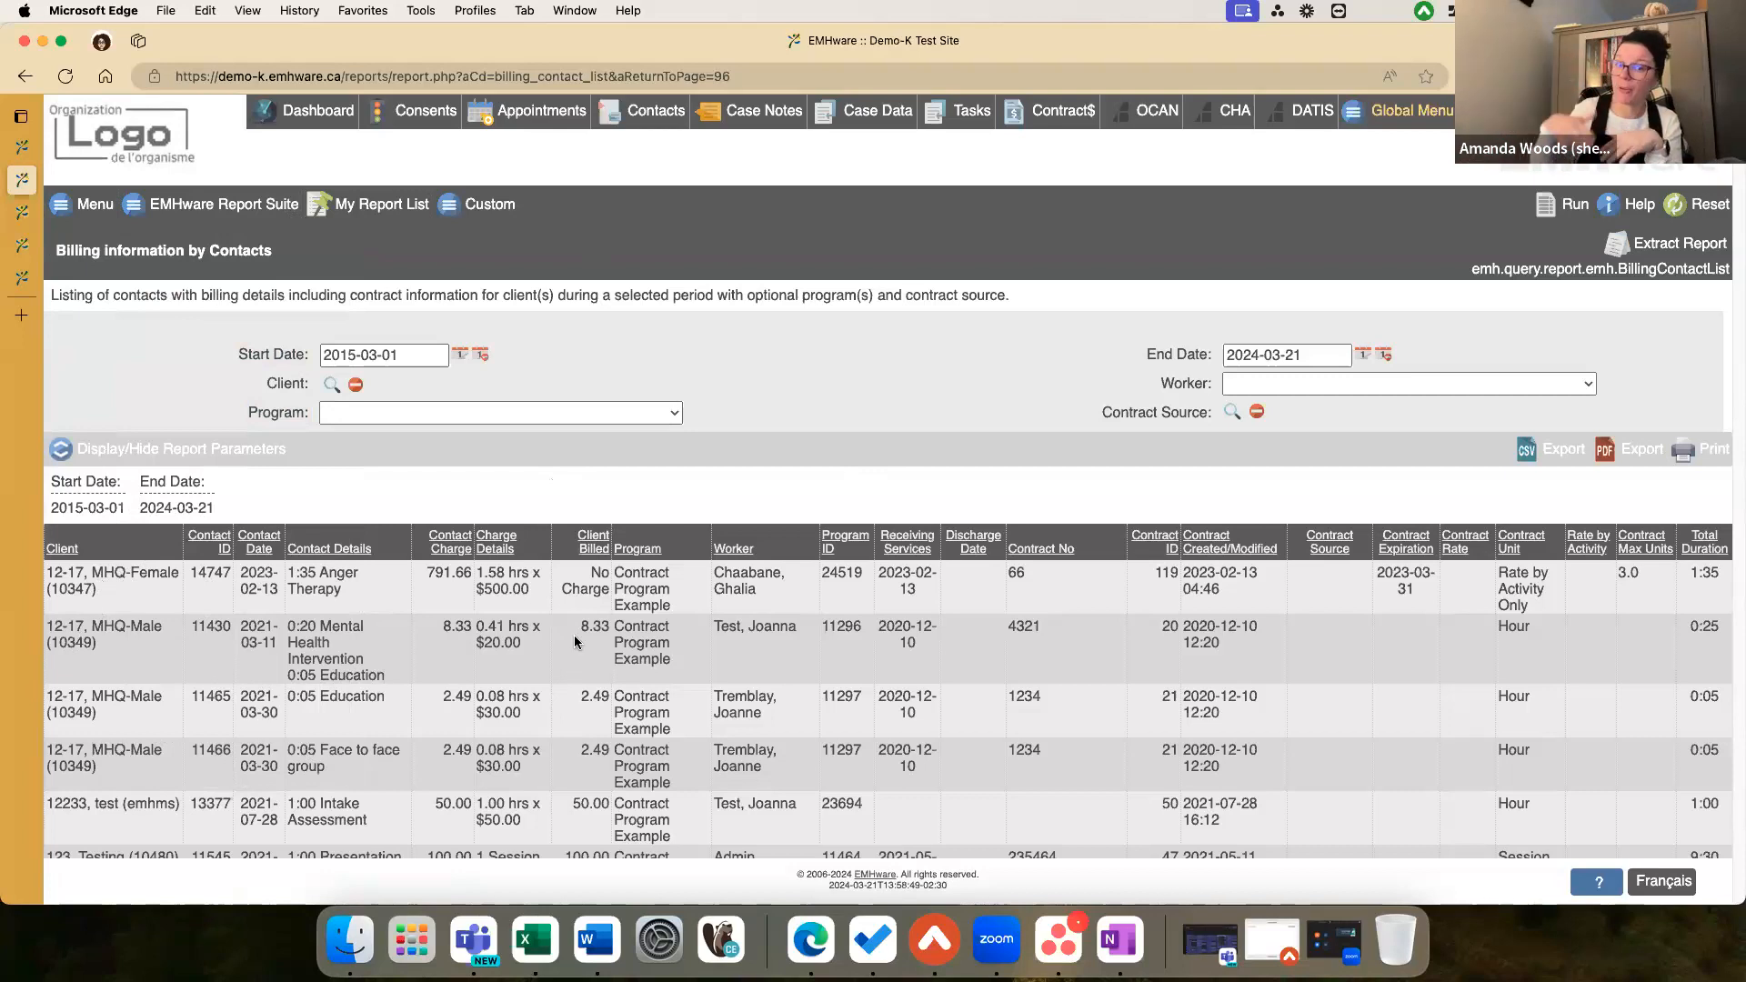
Step: Open dev-1.emhware.ca in a new browser tab and sign in with the username and account password
left_click(21, 315)
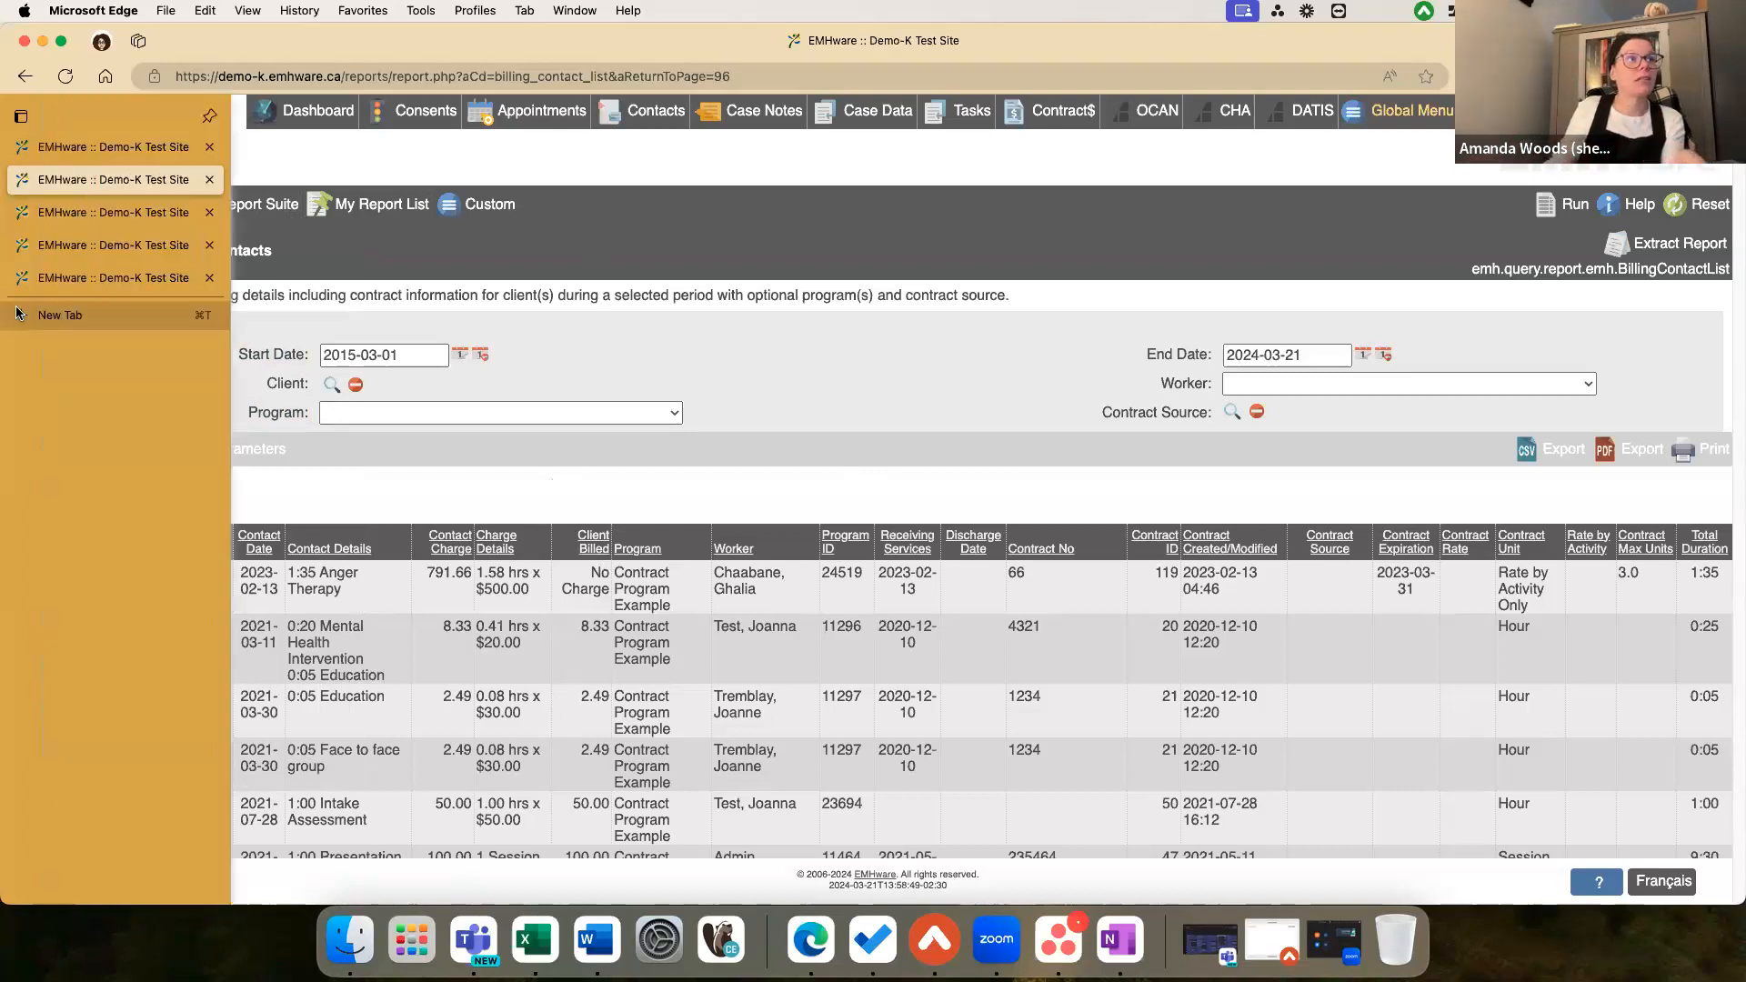
type("dev-1.emhware.ca")
key("Return")
type("emhaws")
key("Return")
type("•••••••")
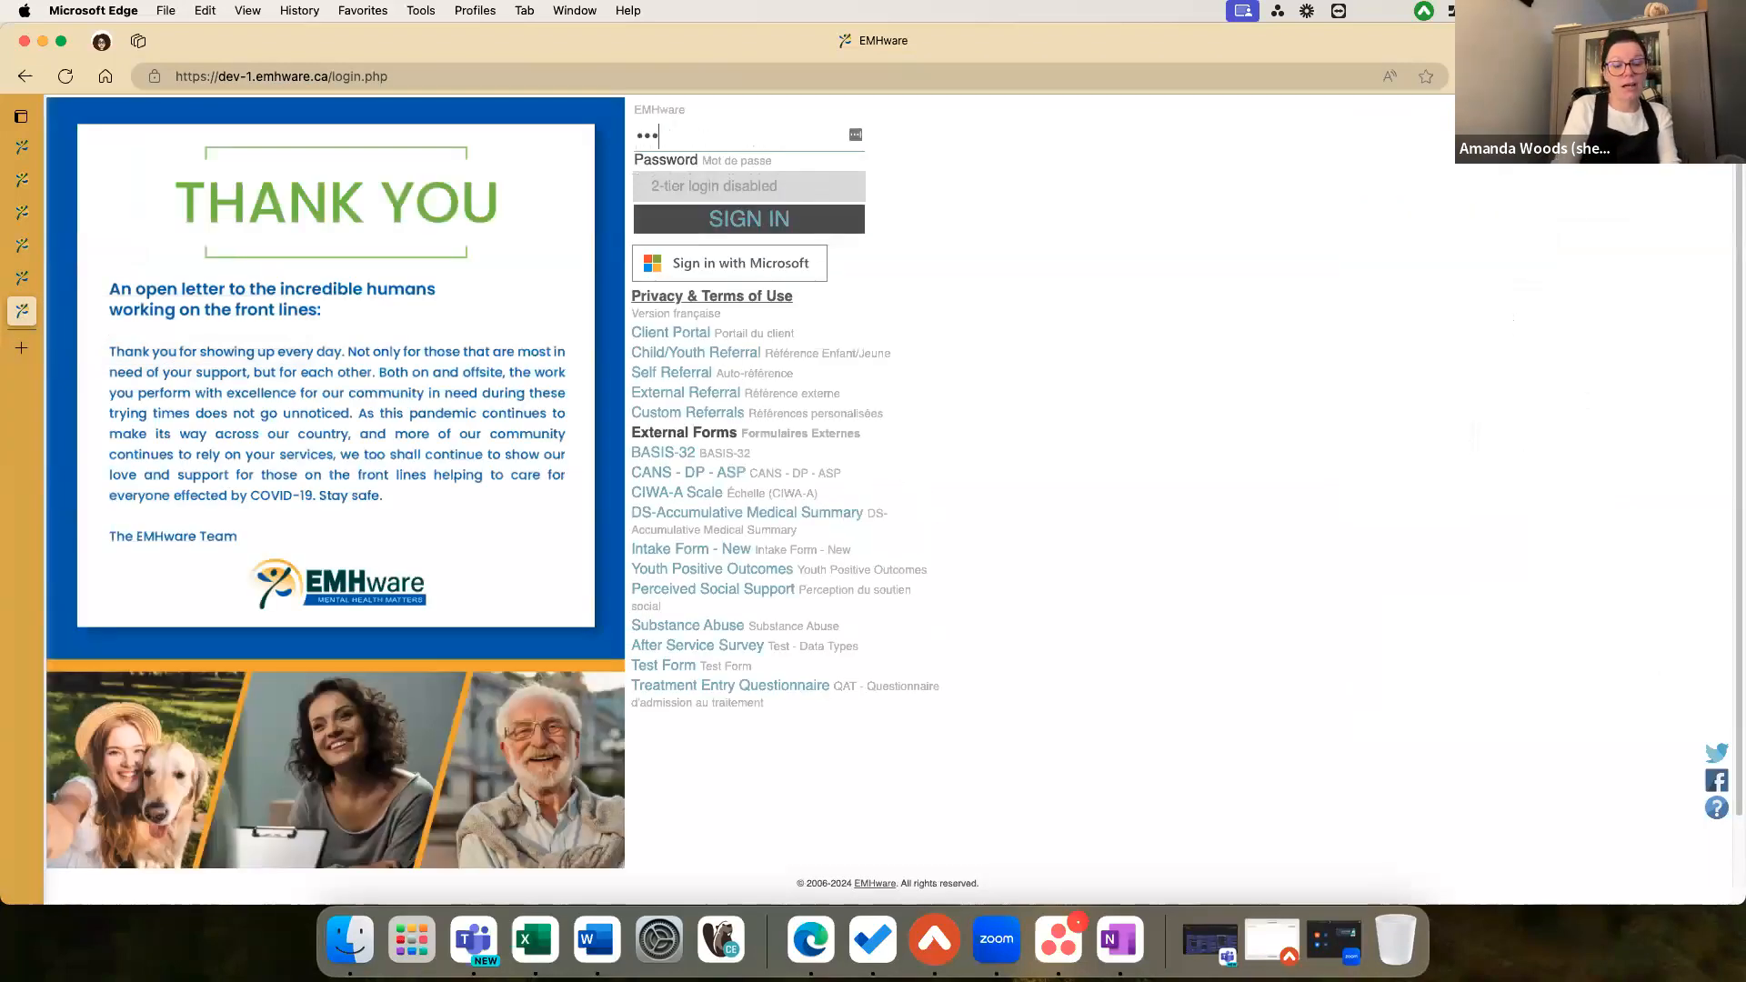
type("••")
key("Return")
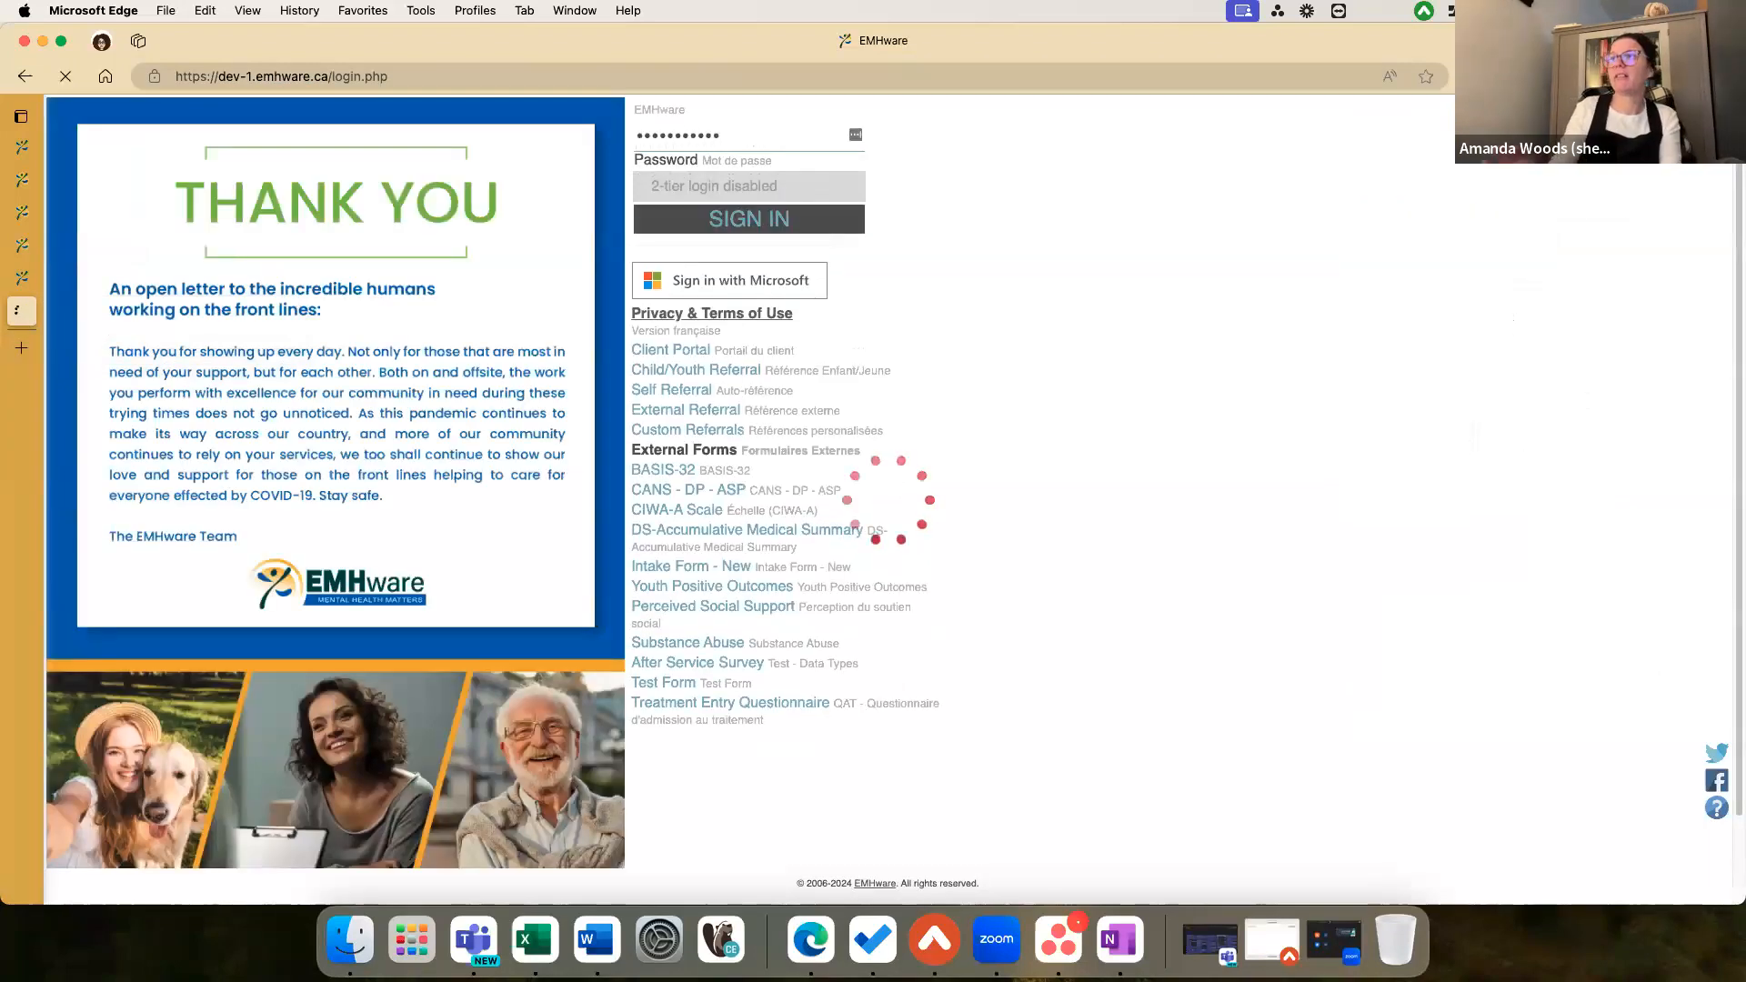
Step: Open the Reports area of the DEV-1 site
mouse_move(9, 265)
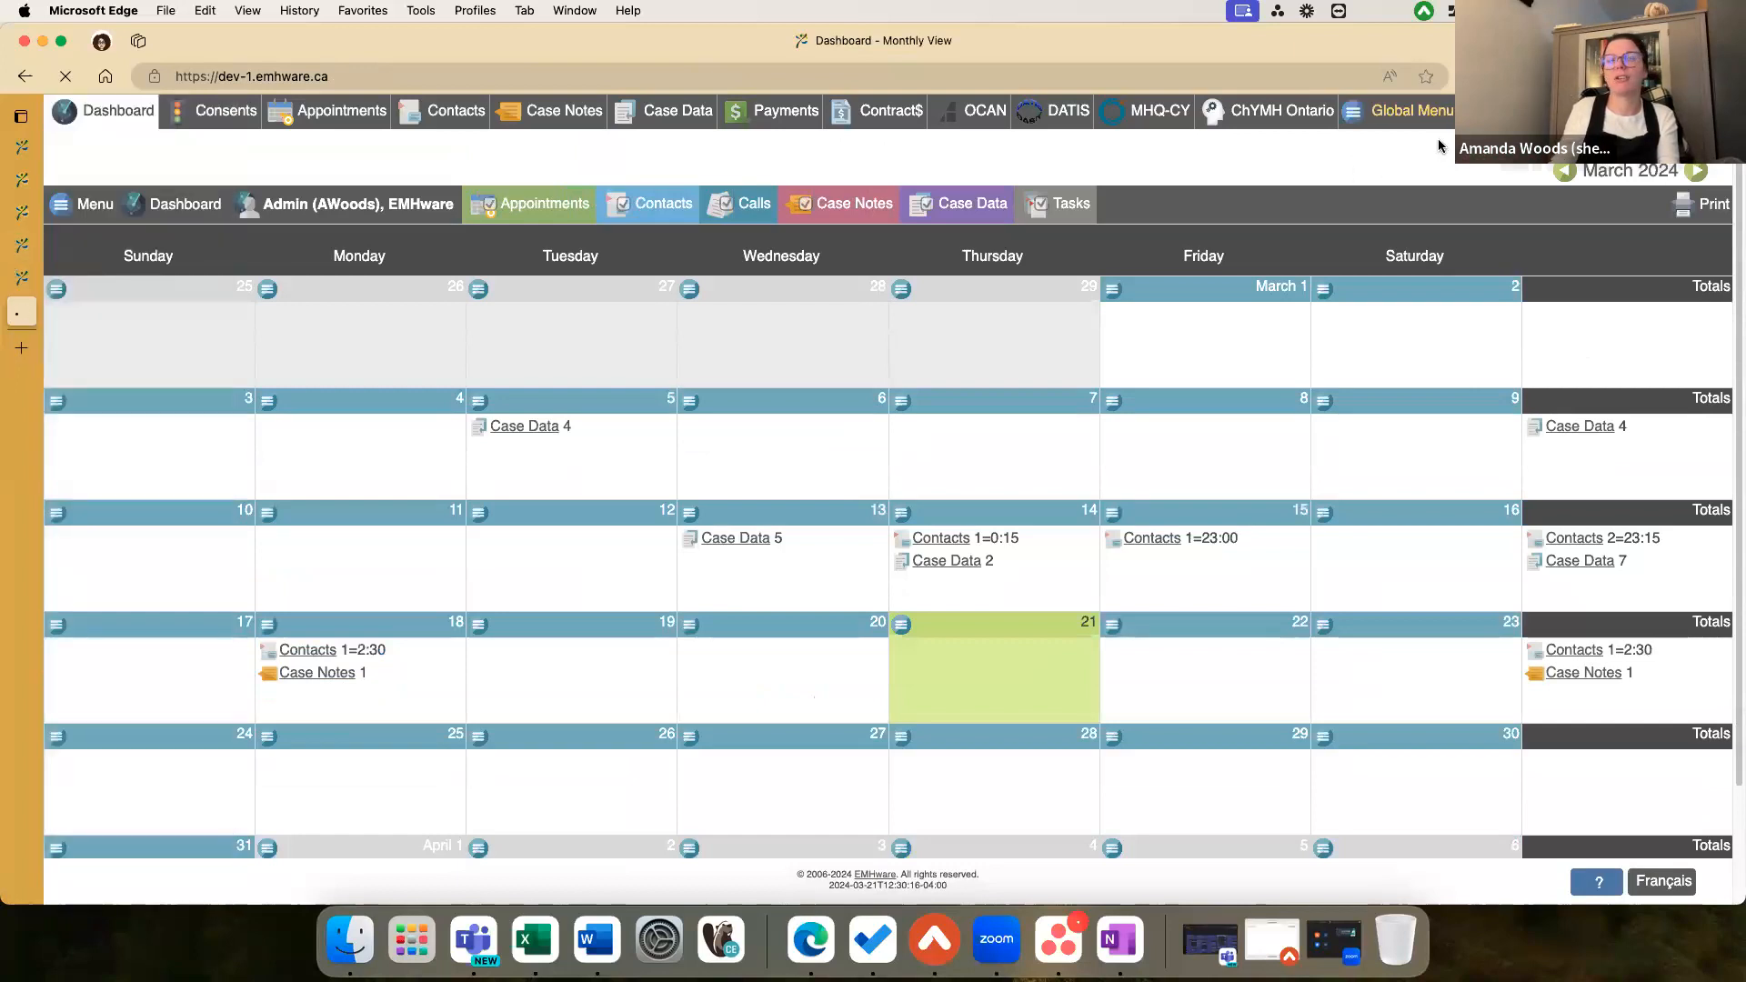
left_click(1401, 110)
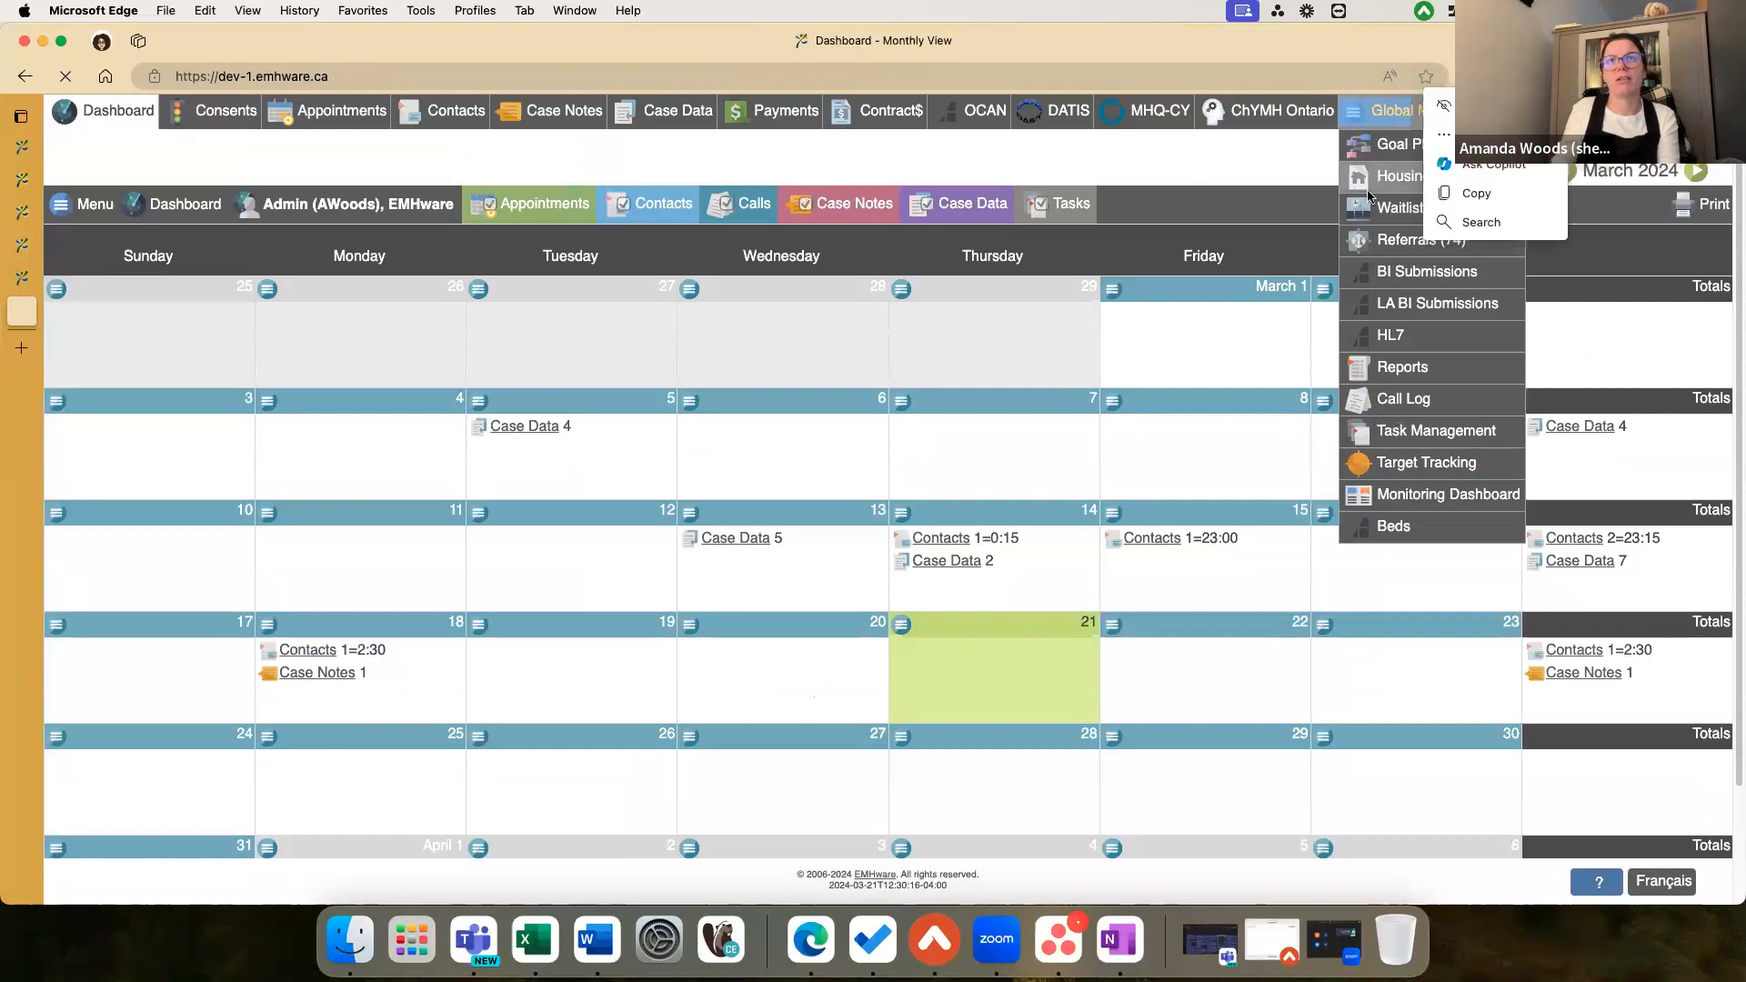
left_click(1412, 375)
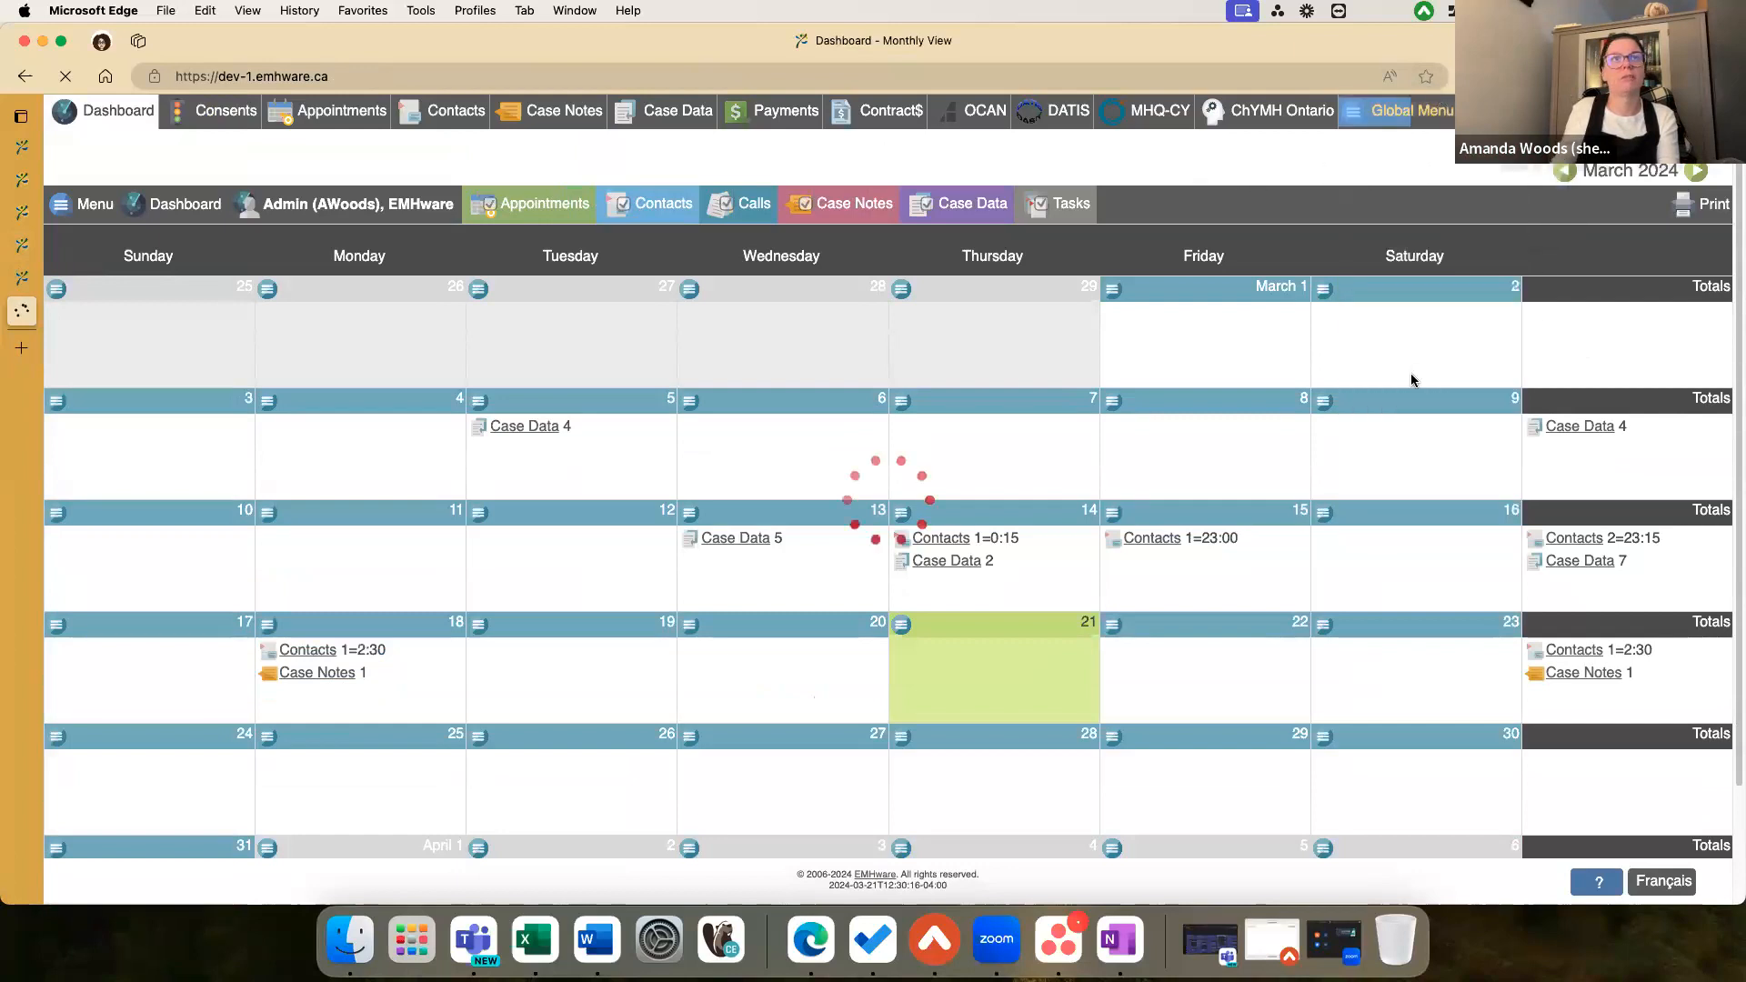
left_click(167, 223)
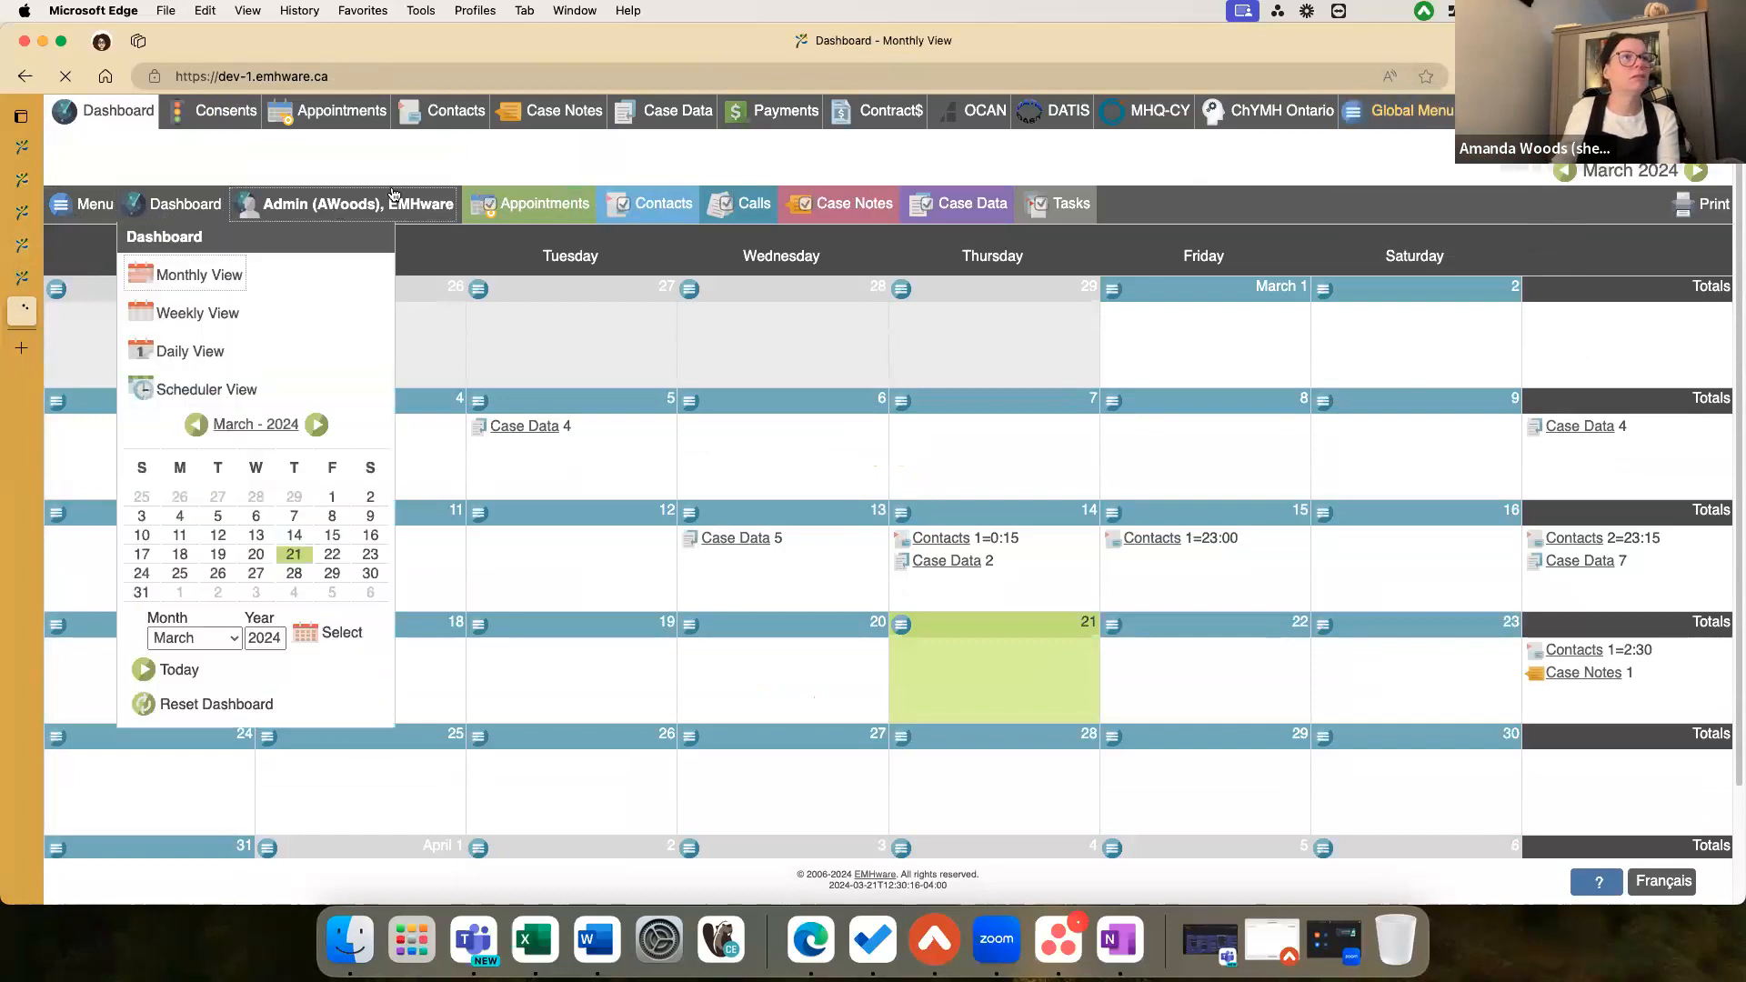
left_click(1400, 110)
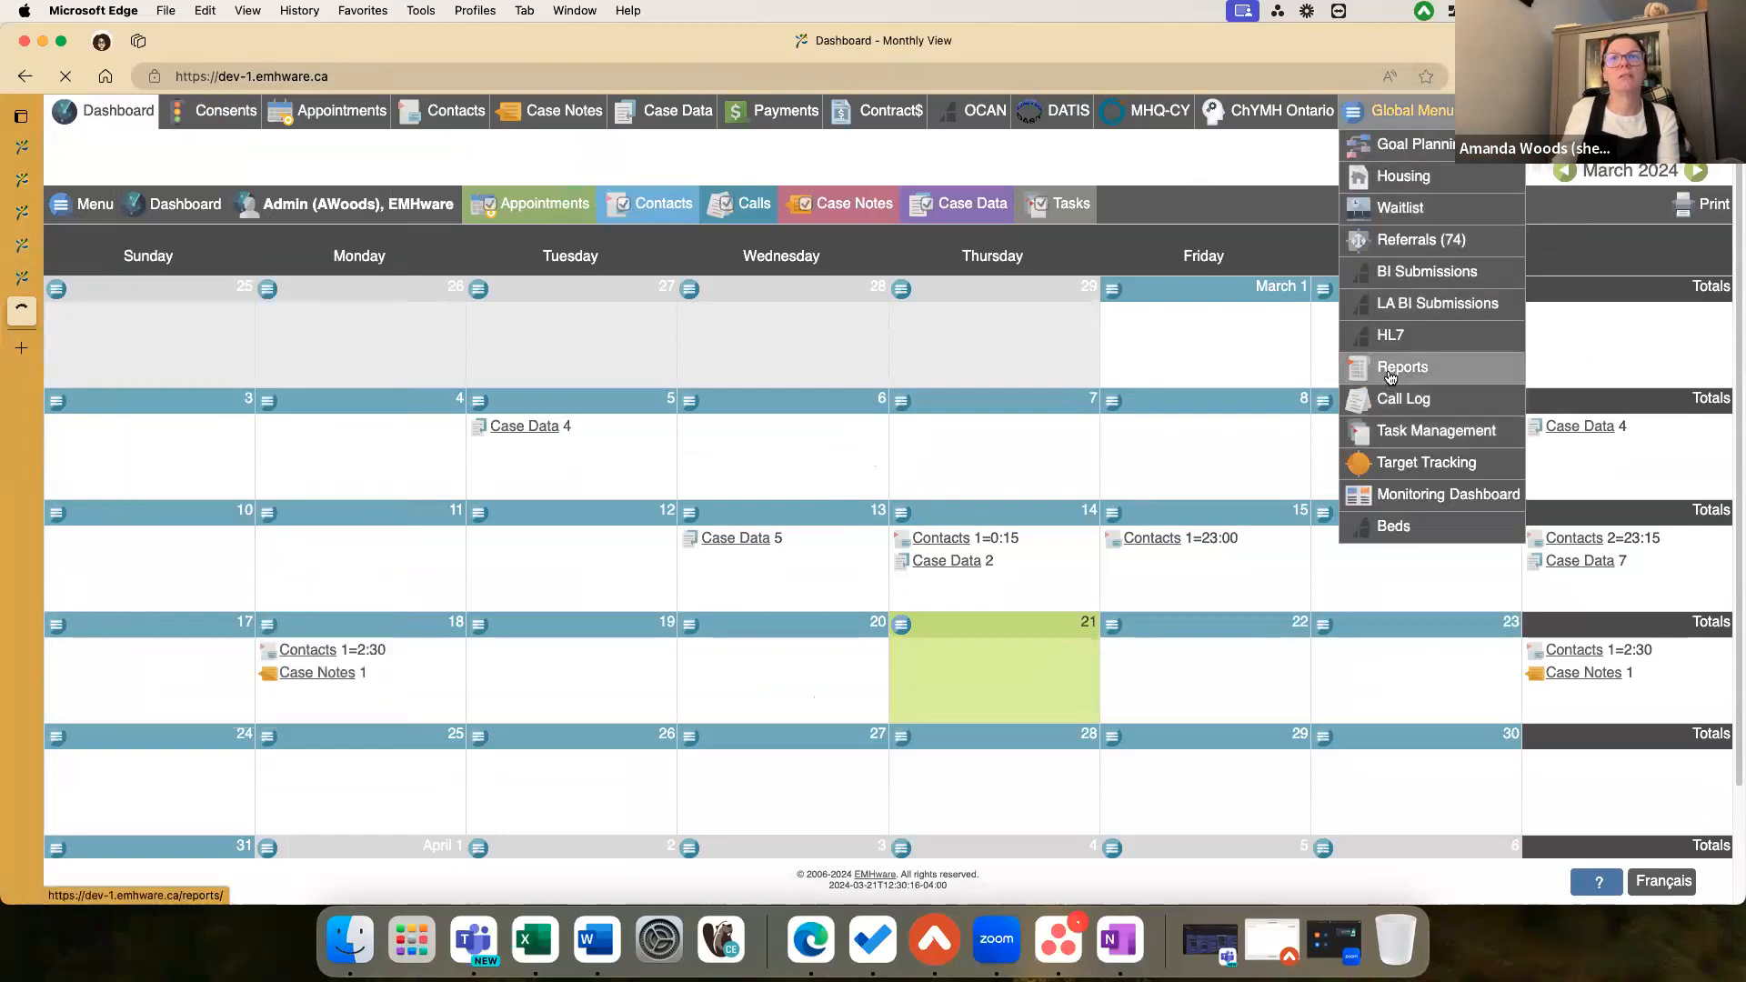
left_click(1393, 368)
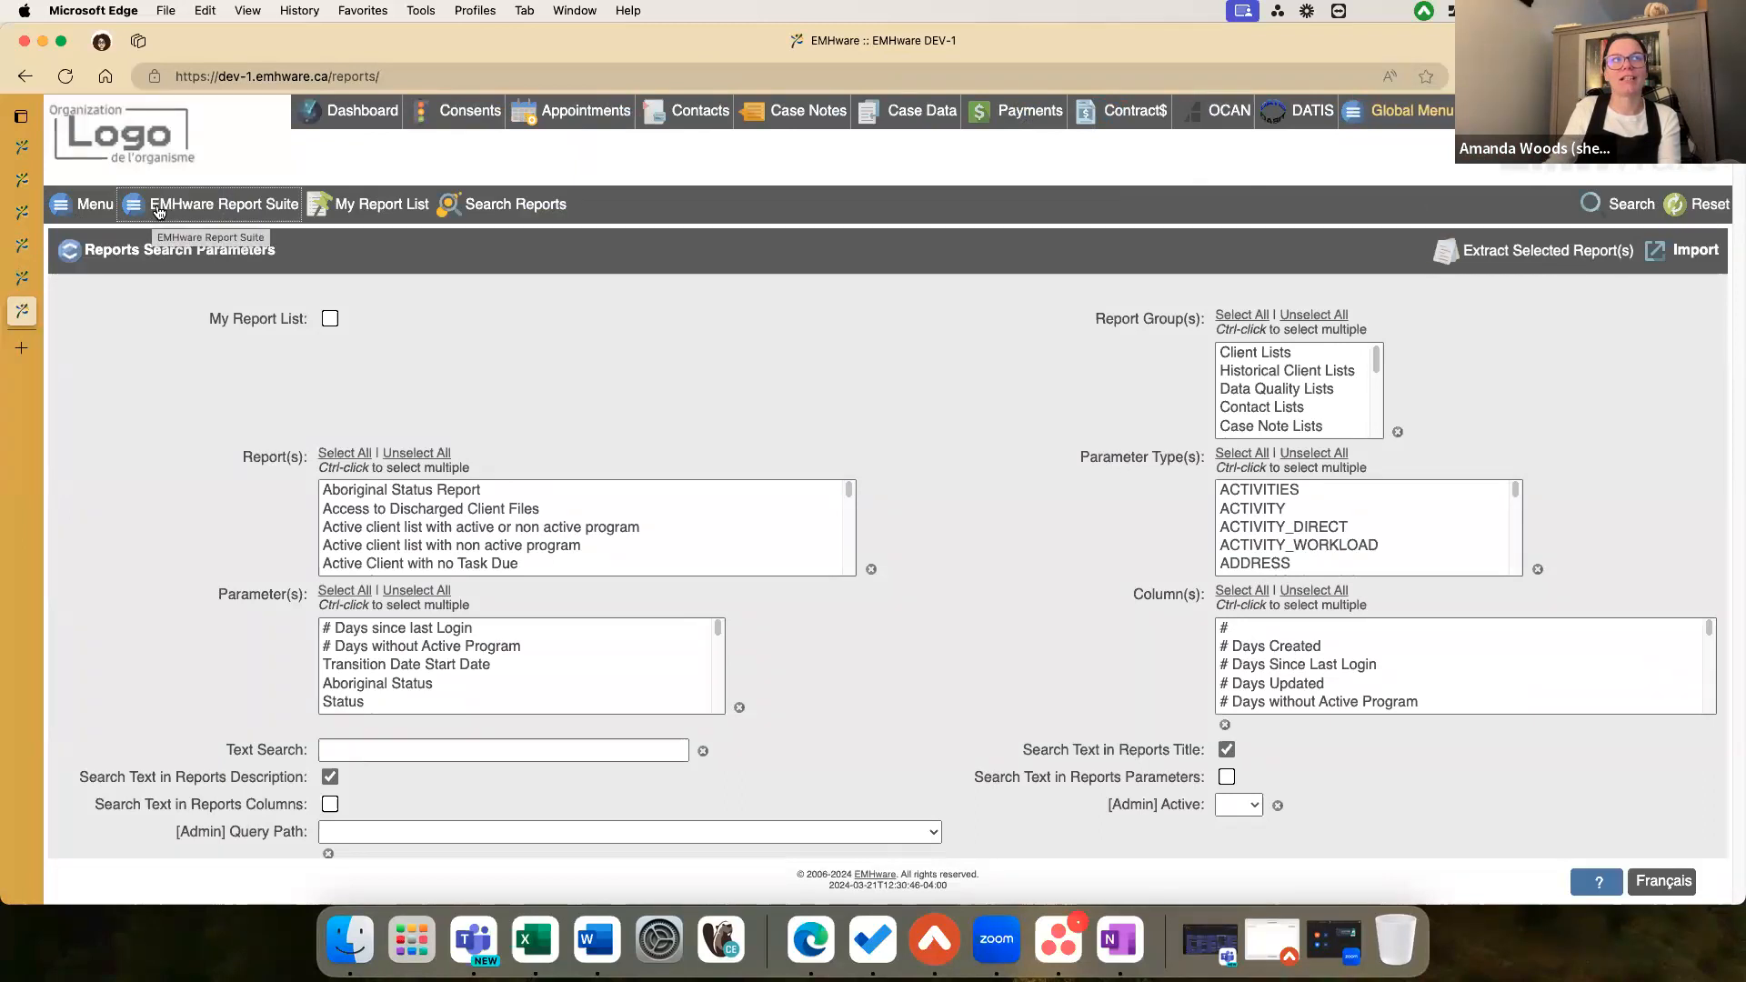
Step: Open the Billing information by Contacts Custom report from the Custom group of the EMHware Report Suite
left_click(154, 216)
left_click(198, 553)
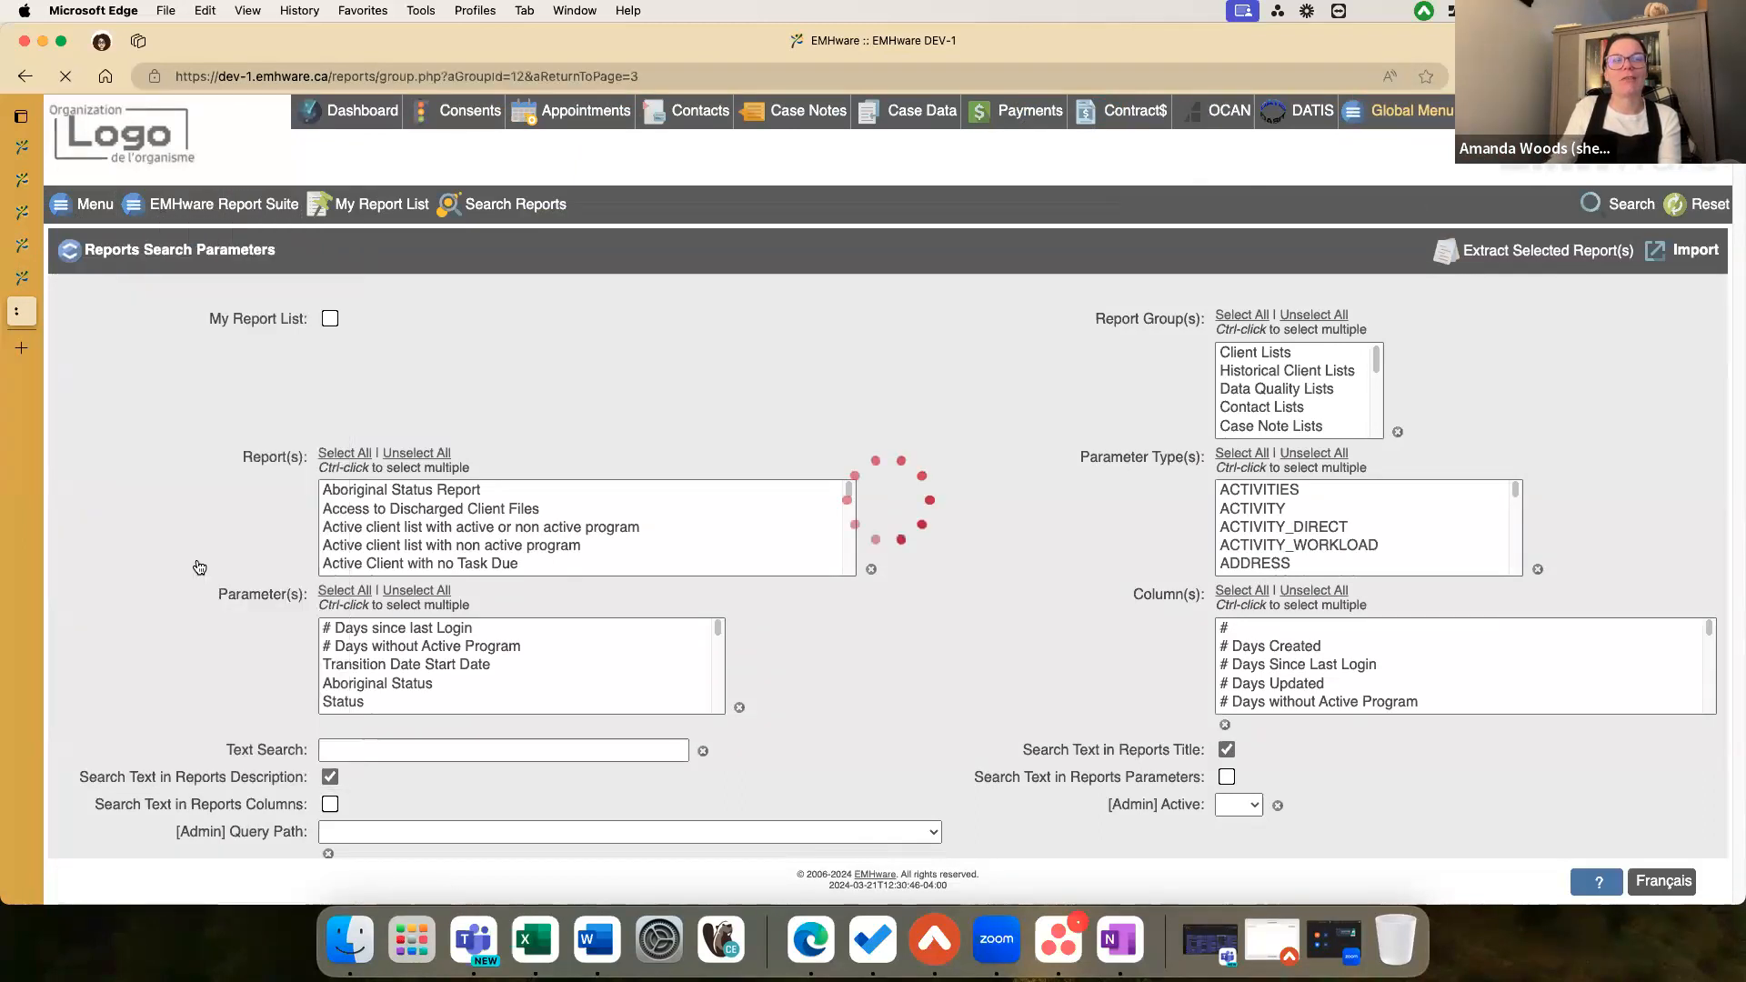
scroll(197, 543, "down", 15)
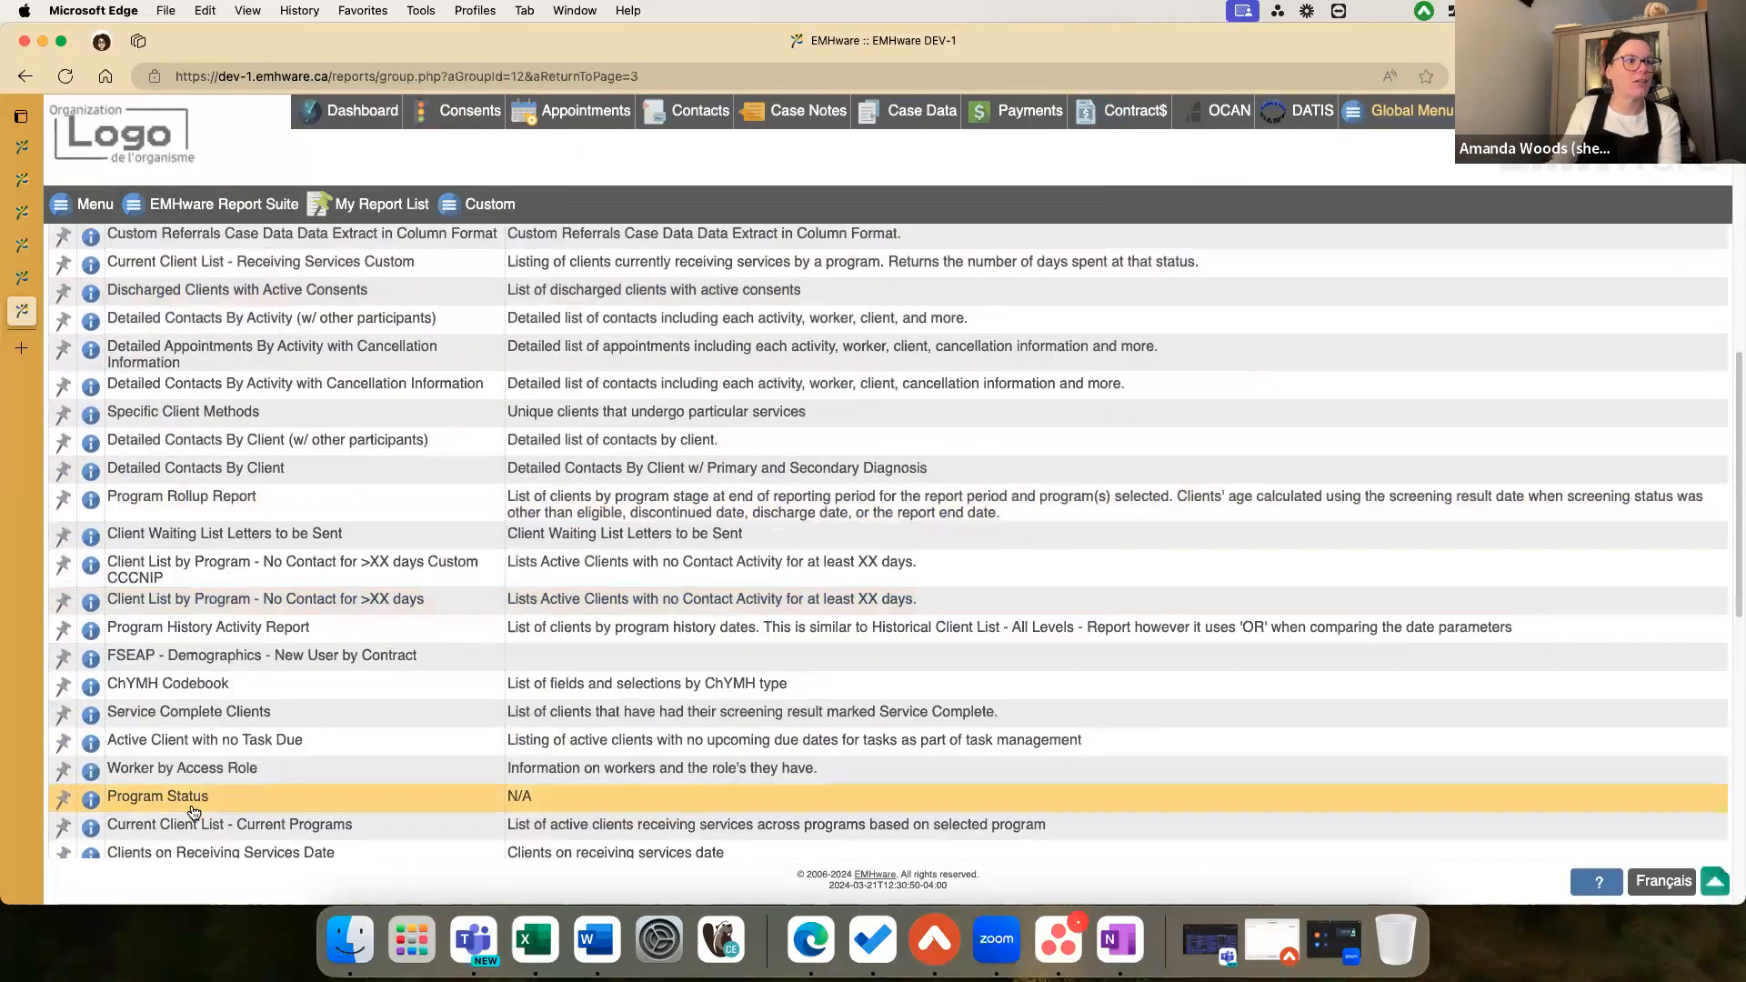
scroll(193, 811, "down", 15)
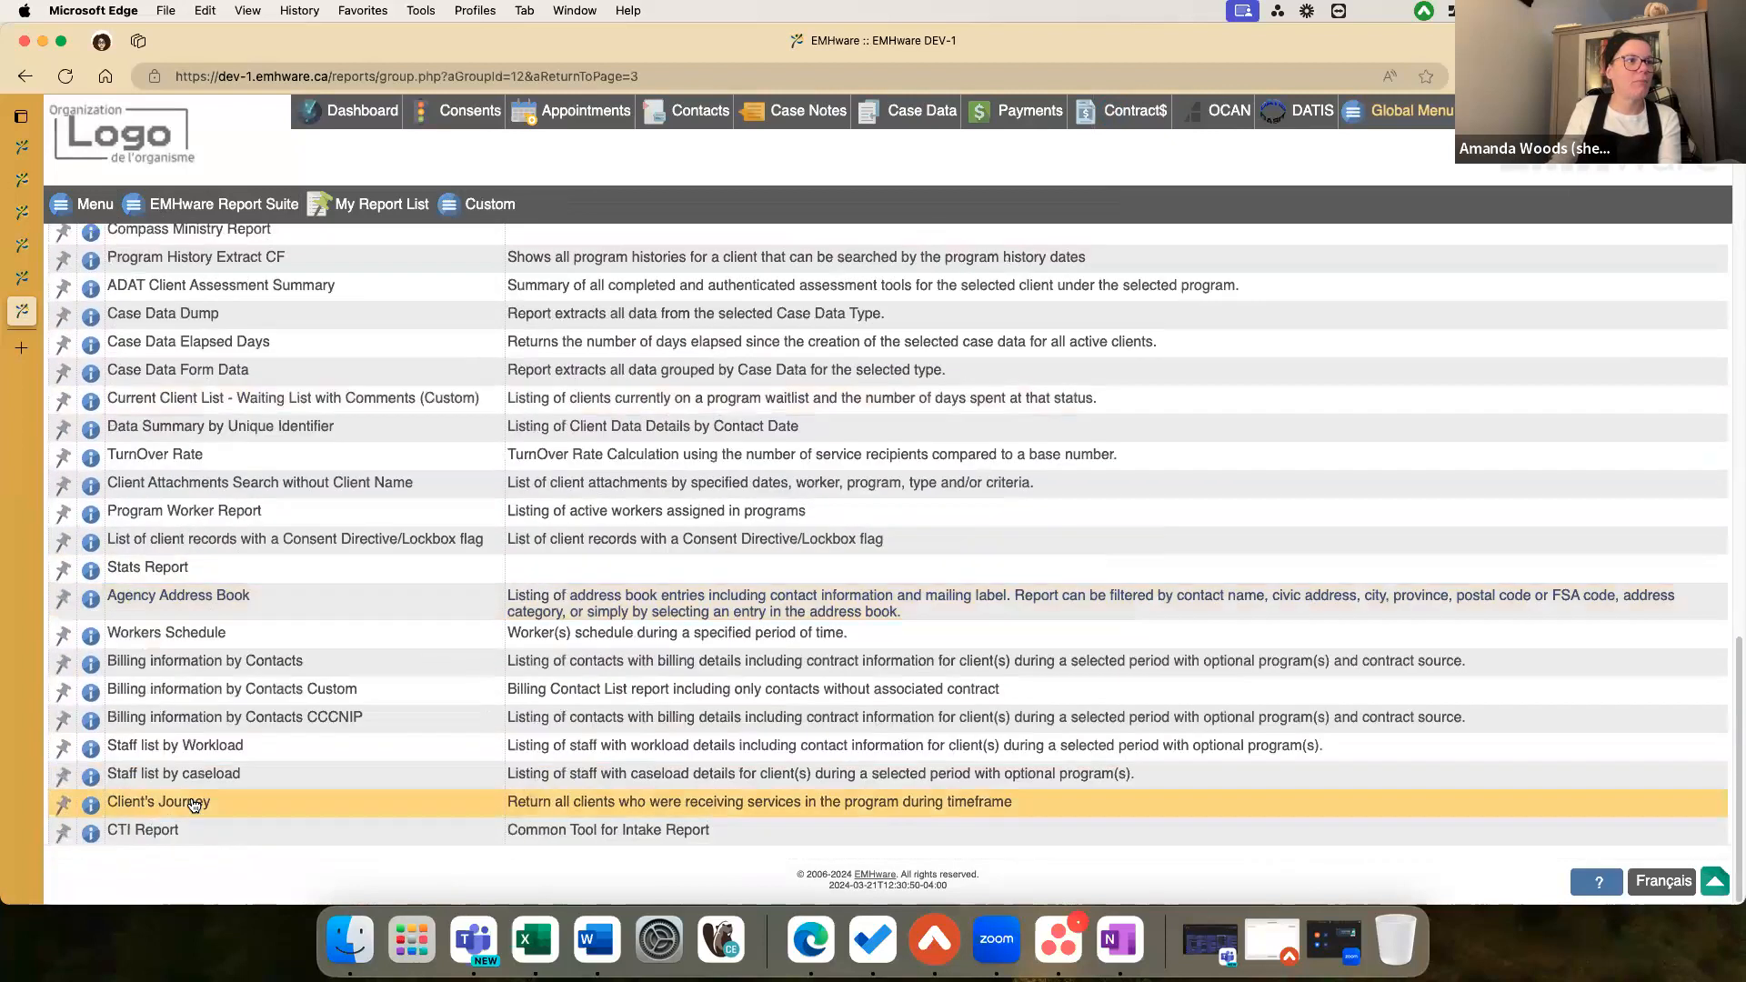
left_click(184, 695)
Step: Run the Billing information by Contacts Custom report with start date 2017-03-01 and no end date
left_click(462, 355)
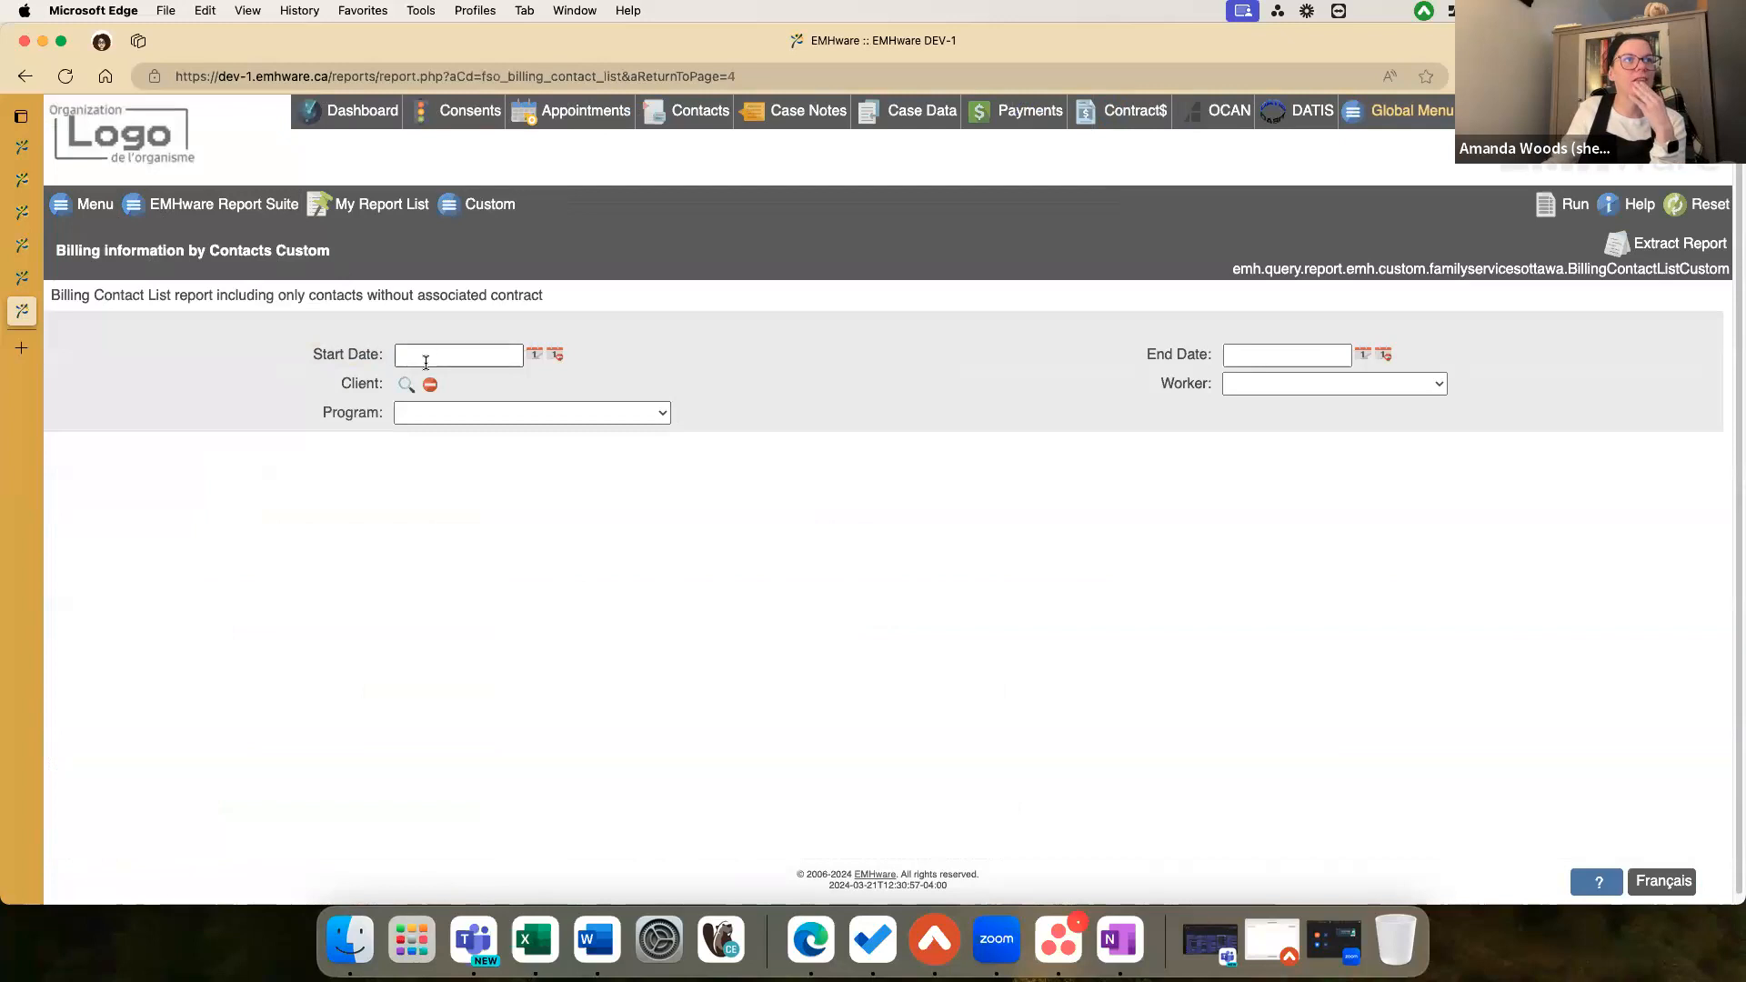
left_click(560, 387)
left_click(545, 211)
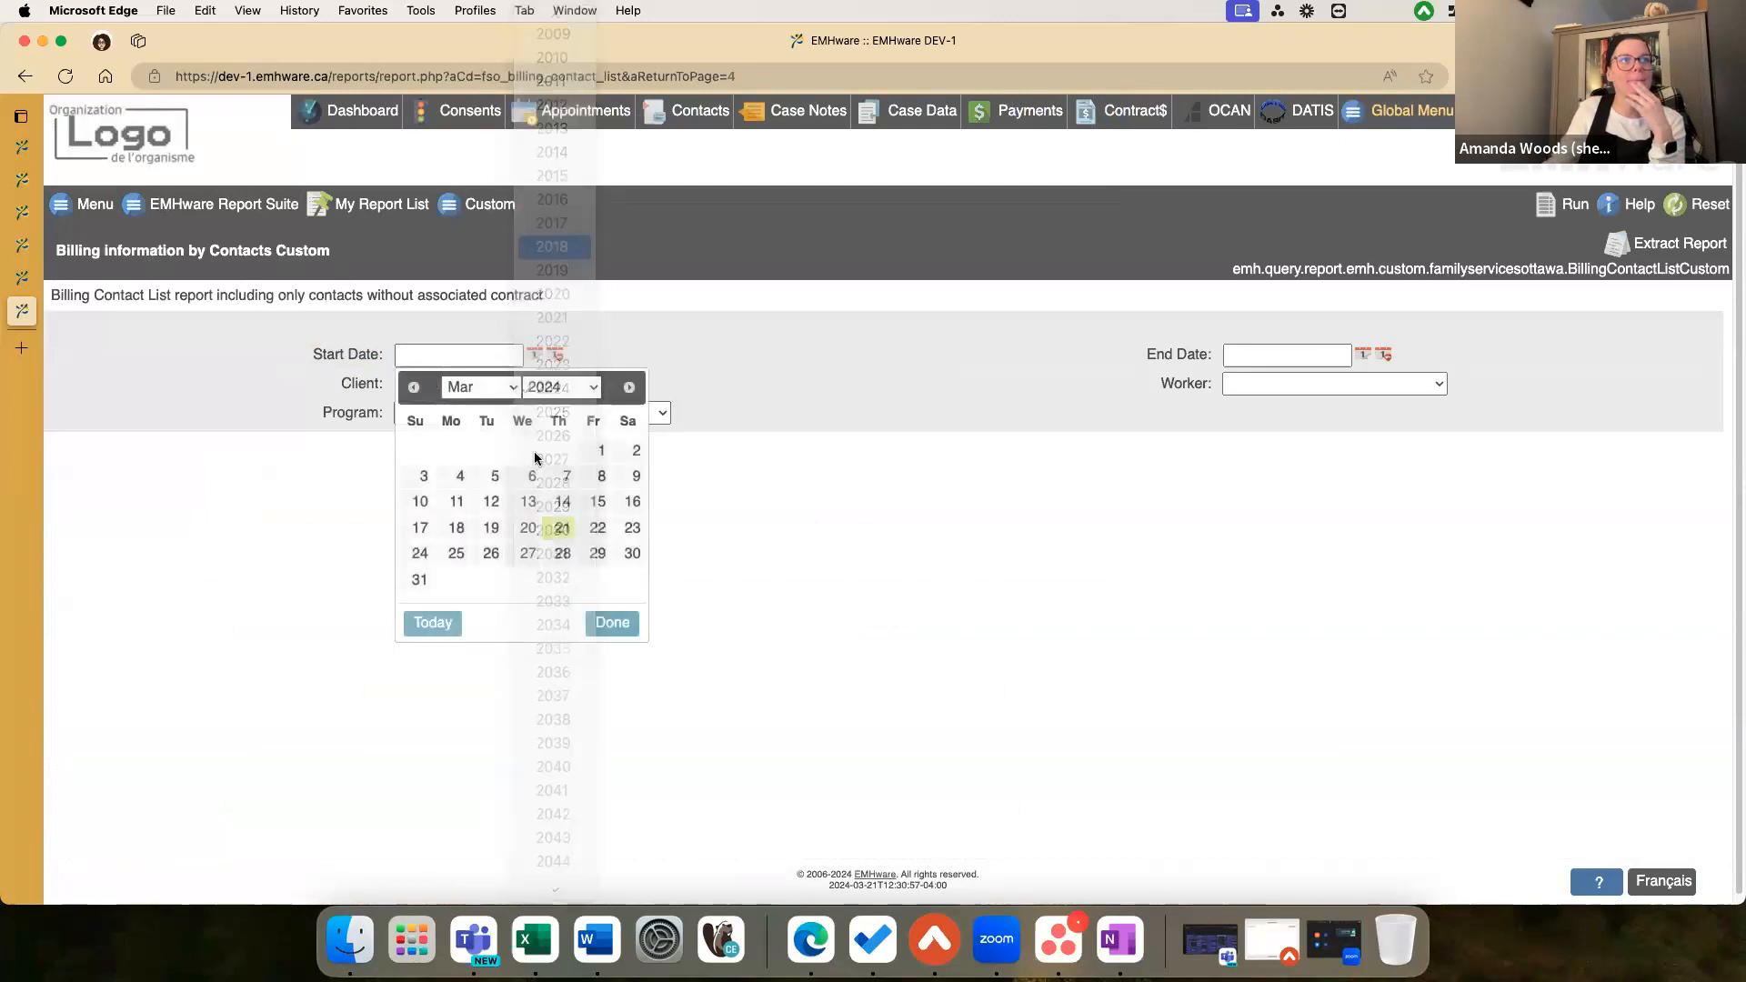
left_click(529, 452)
left_click(1567, 206)
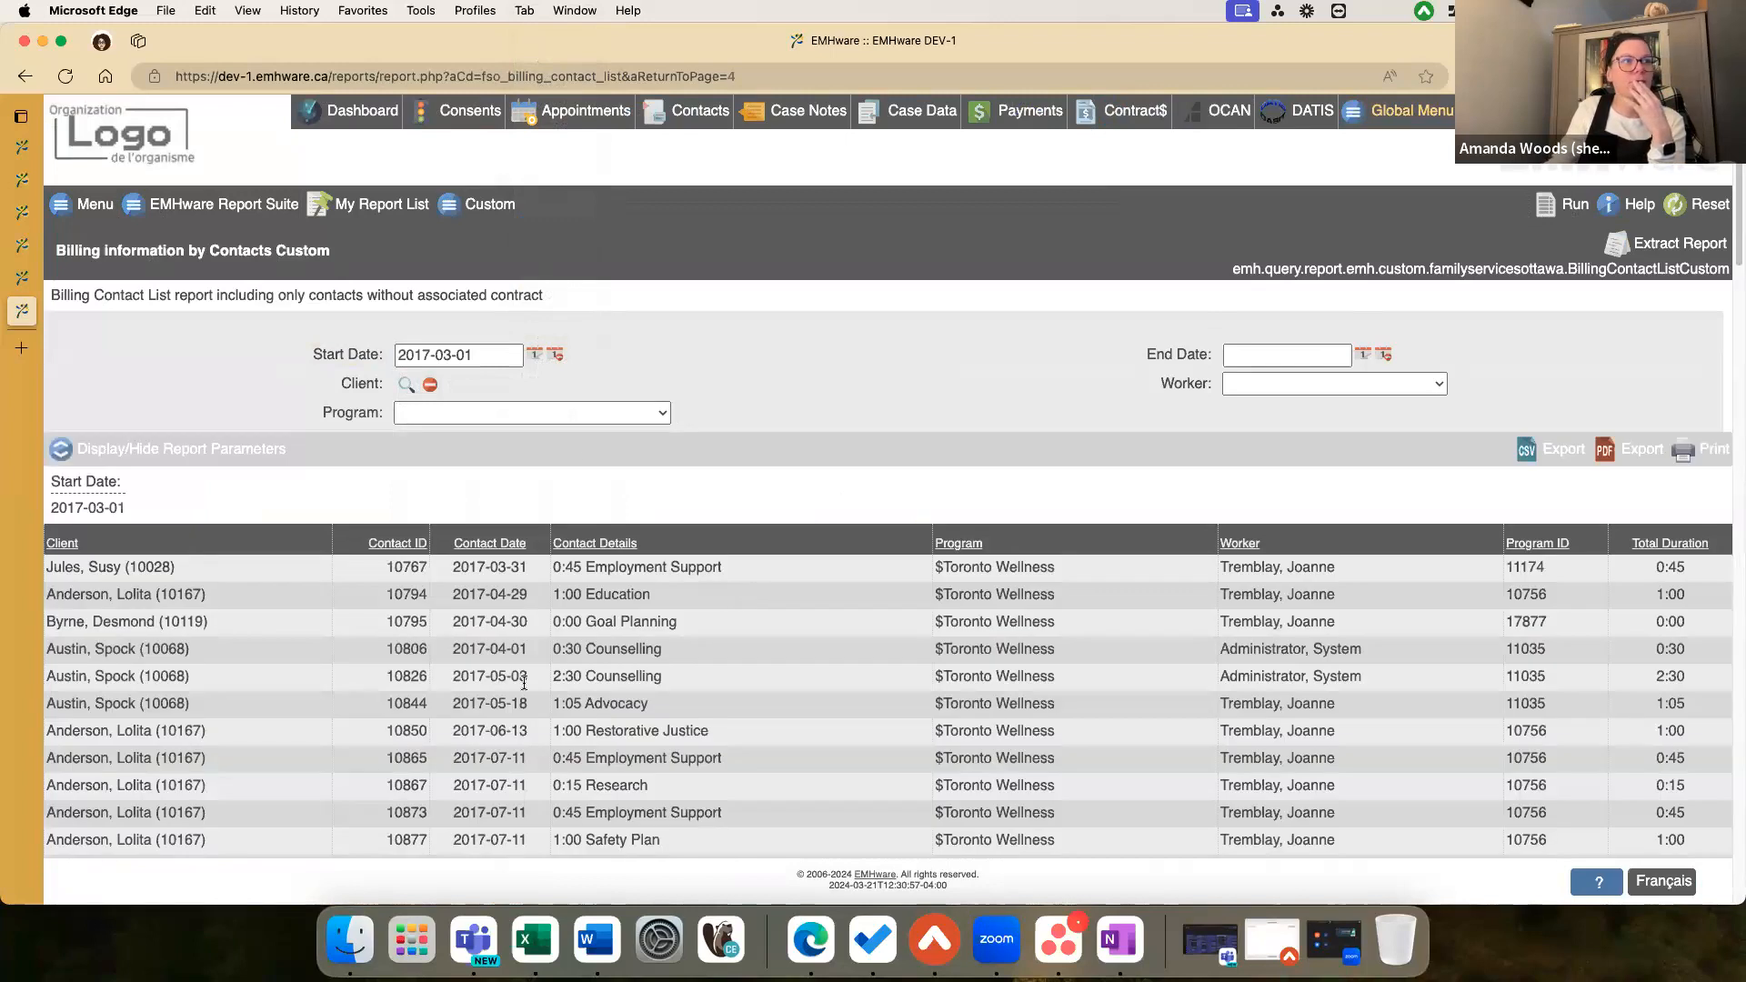
Step: Open the Billing information by Contacts CCCNIP report from the Custom group and run it with start date 2017-03-01
left_click(473, 199)
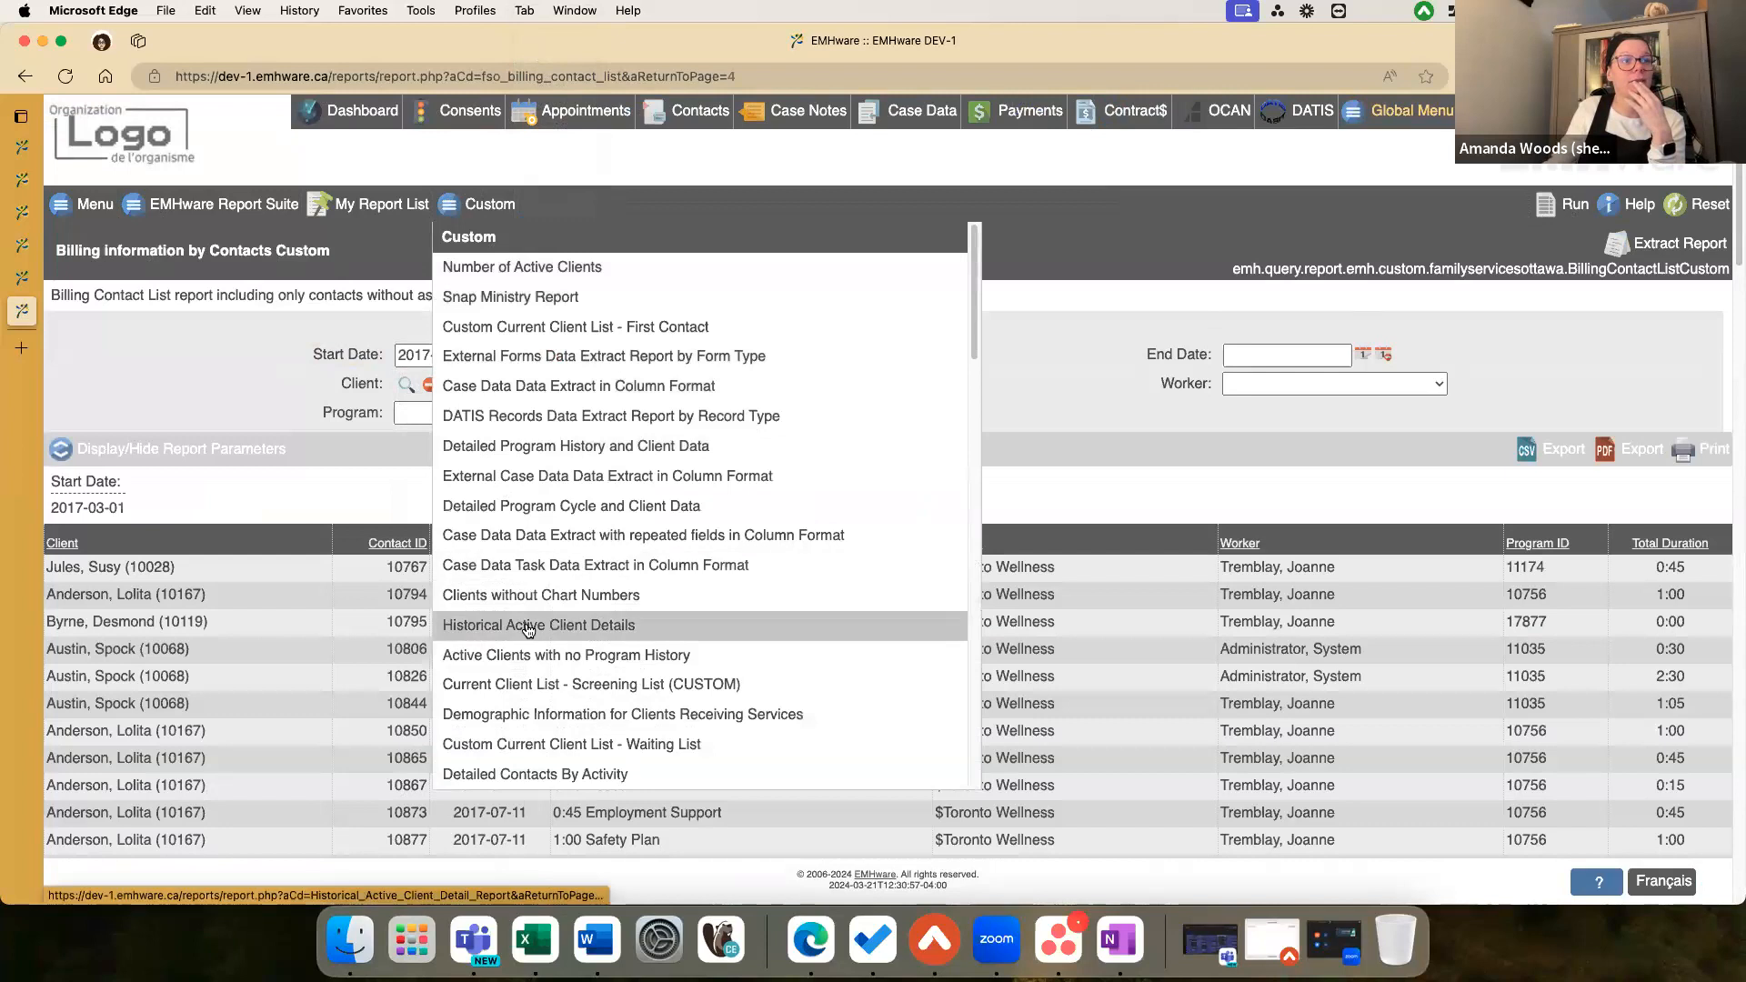
scroll(509, 714, "down", 10)
scroll(514, 703, "down", 10)
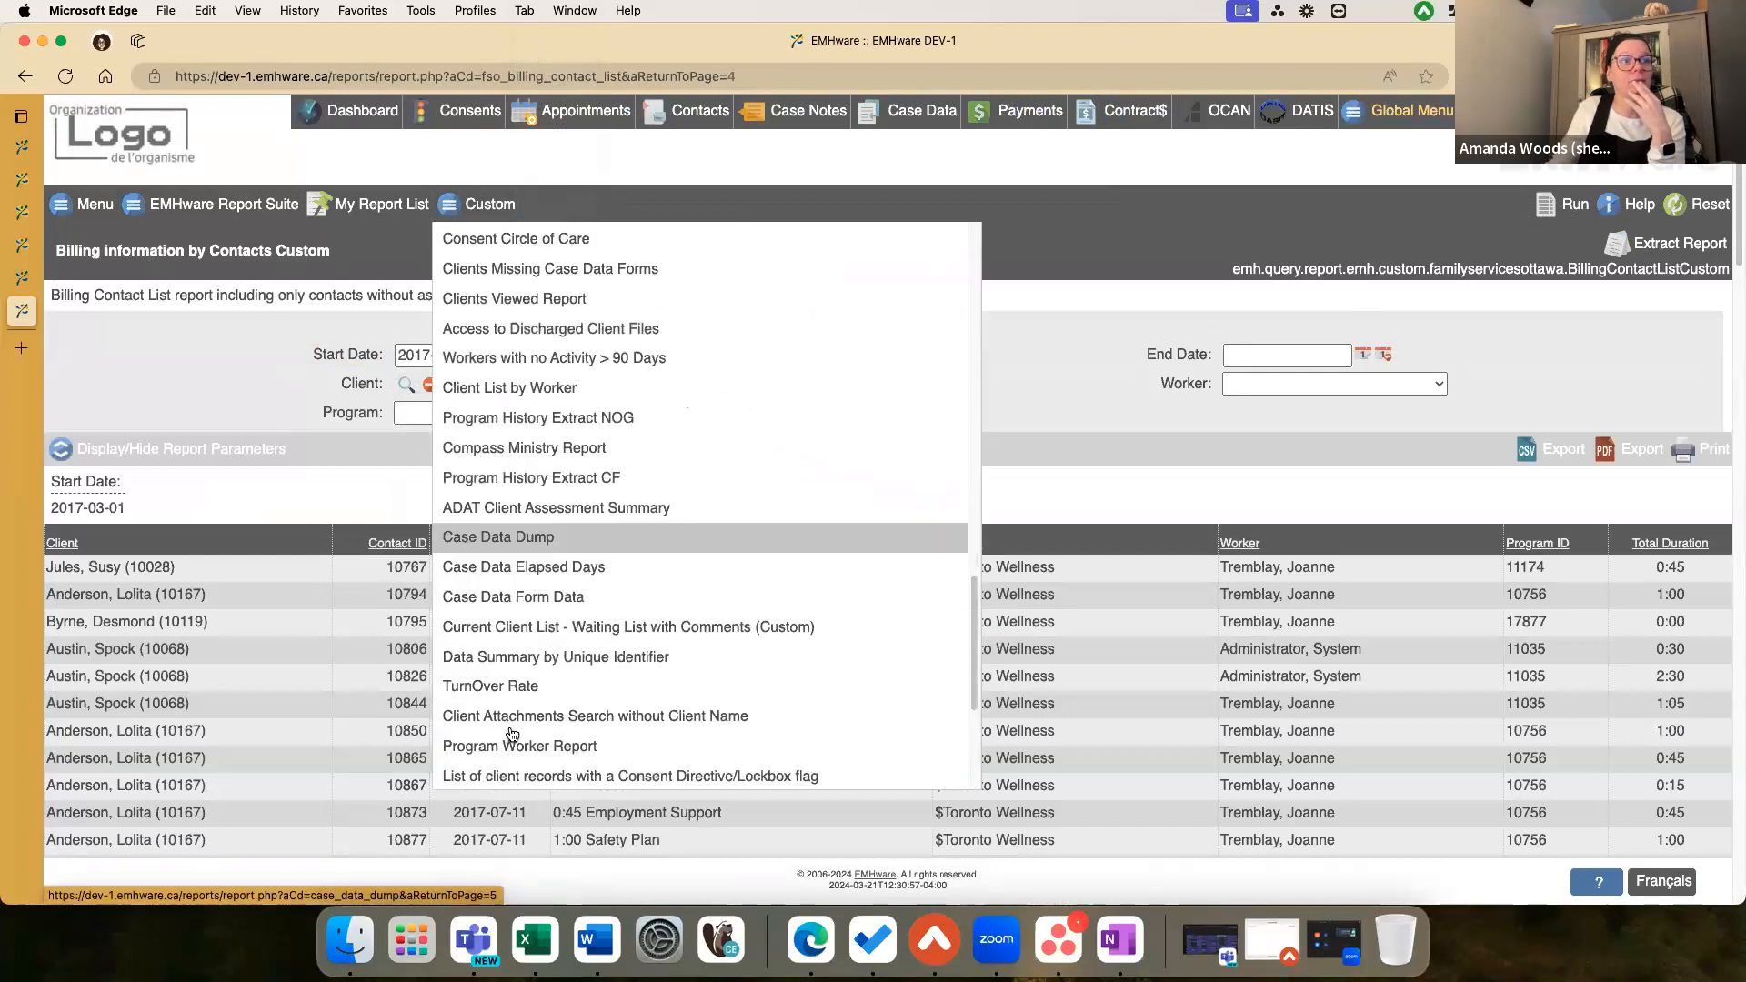
left_click(515, 651)
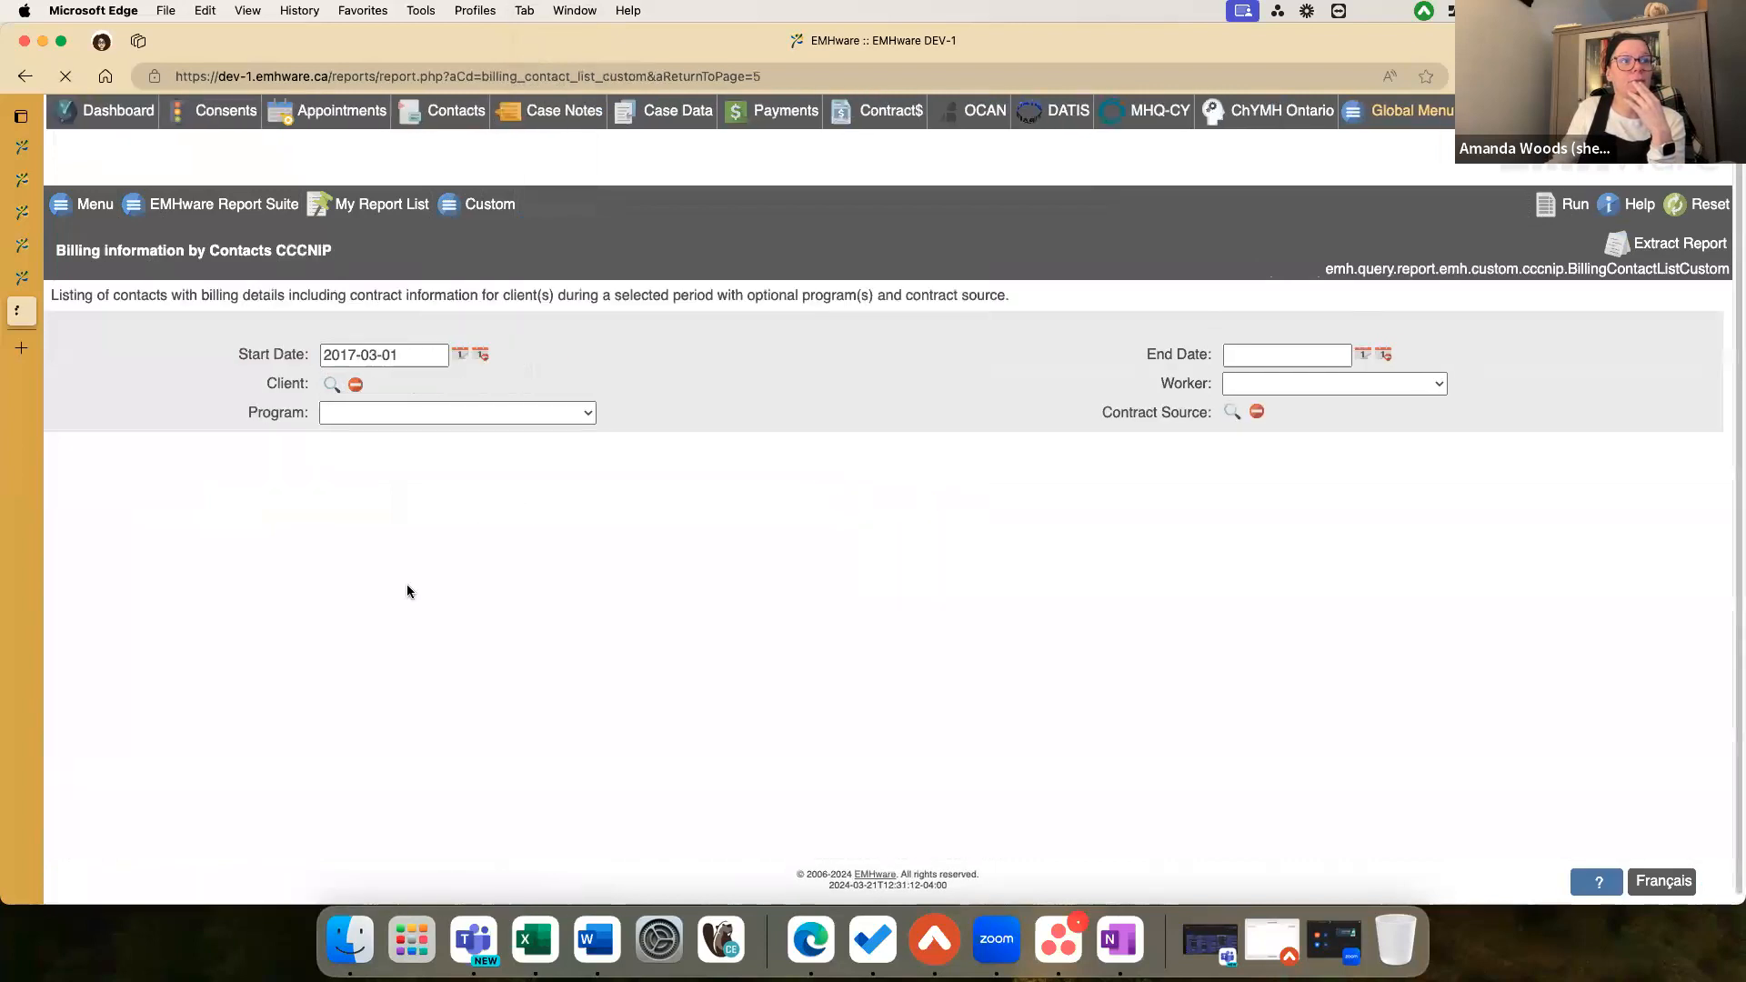
left_click(1580, 204)
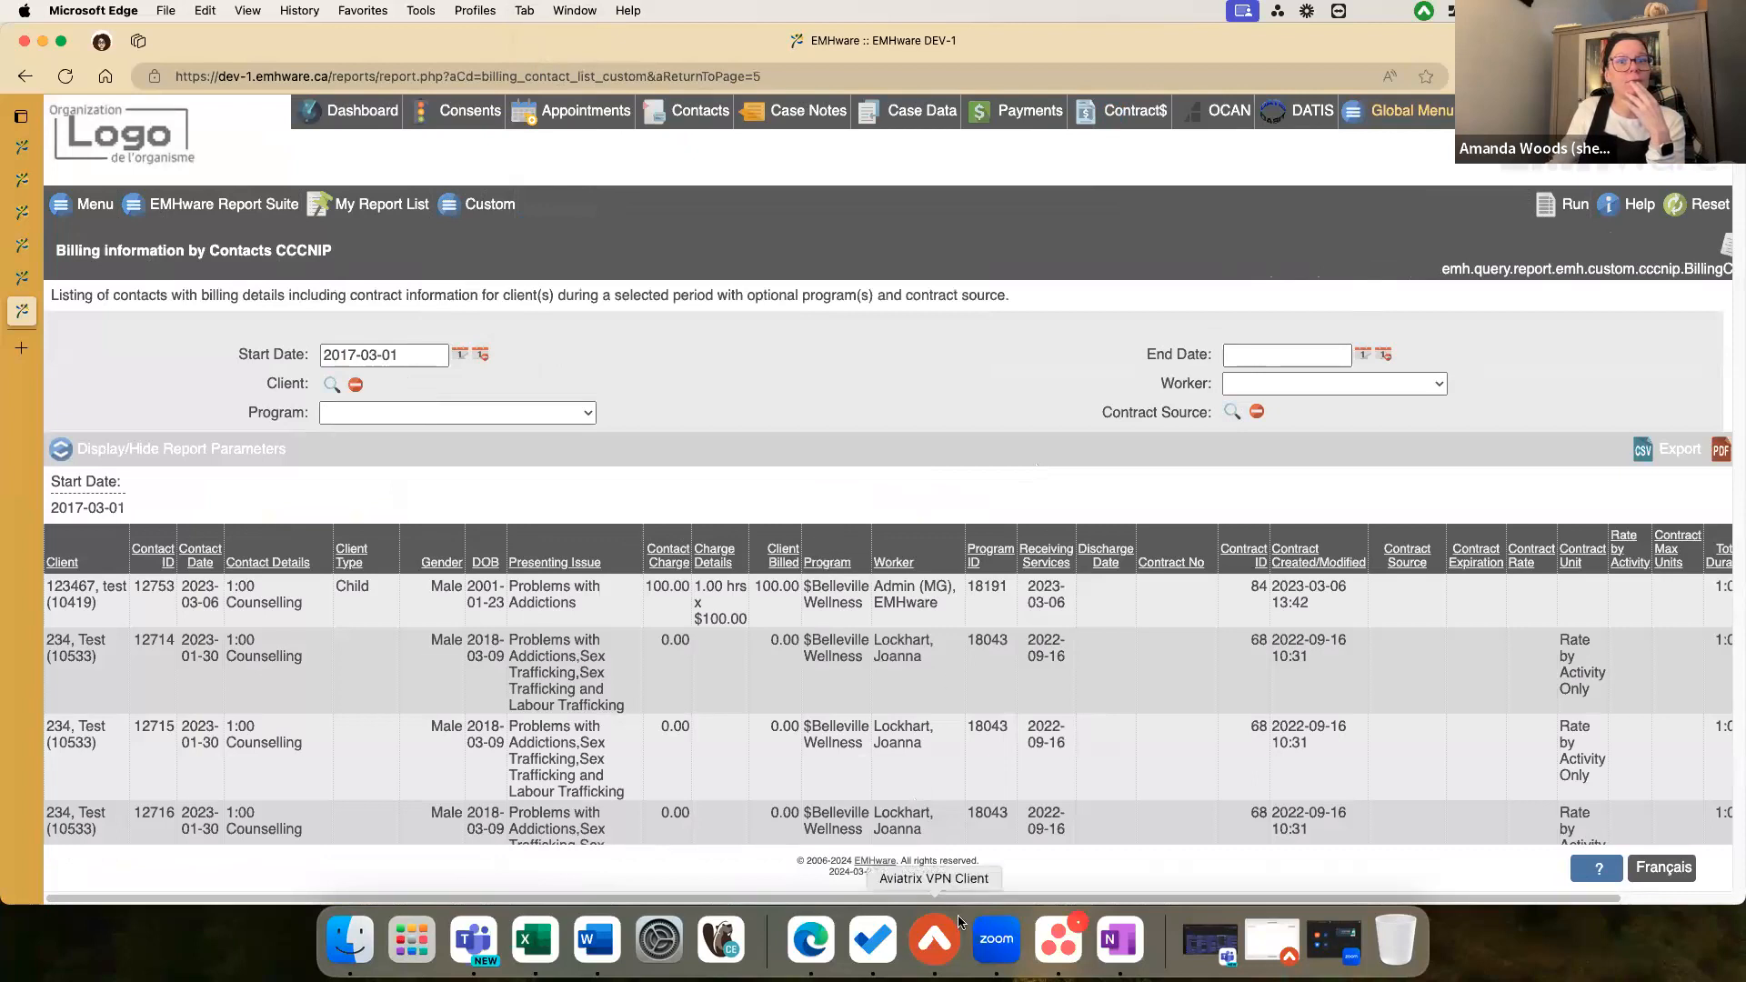
mouse_move(1475, 896)
left_mouse_down()
mouse_move(1657, 902)
mouse_move(1473, 898)
left_mouse_up()
Step: Open Reports Search in the EMHware Report Suite and find the word "balance" in the page's report listing
left_click(222, 209)
left_click(211, 266)
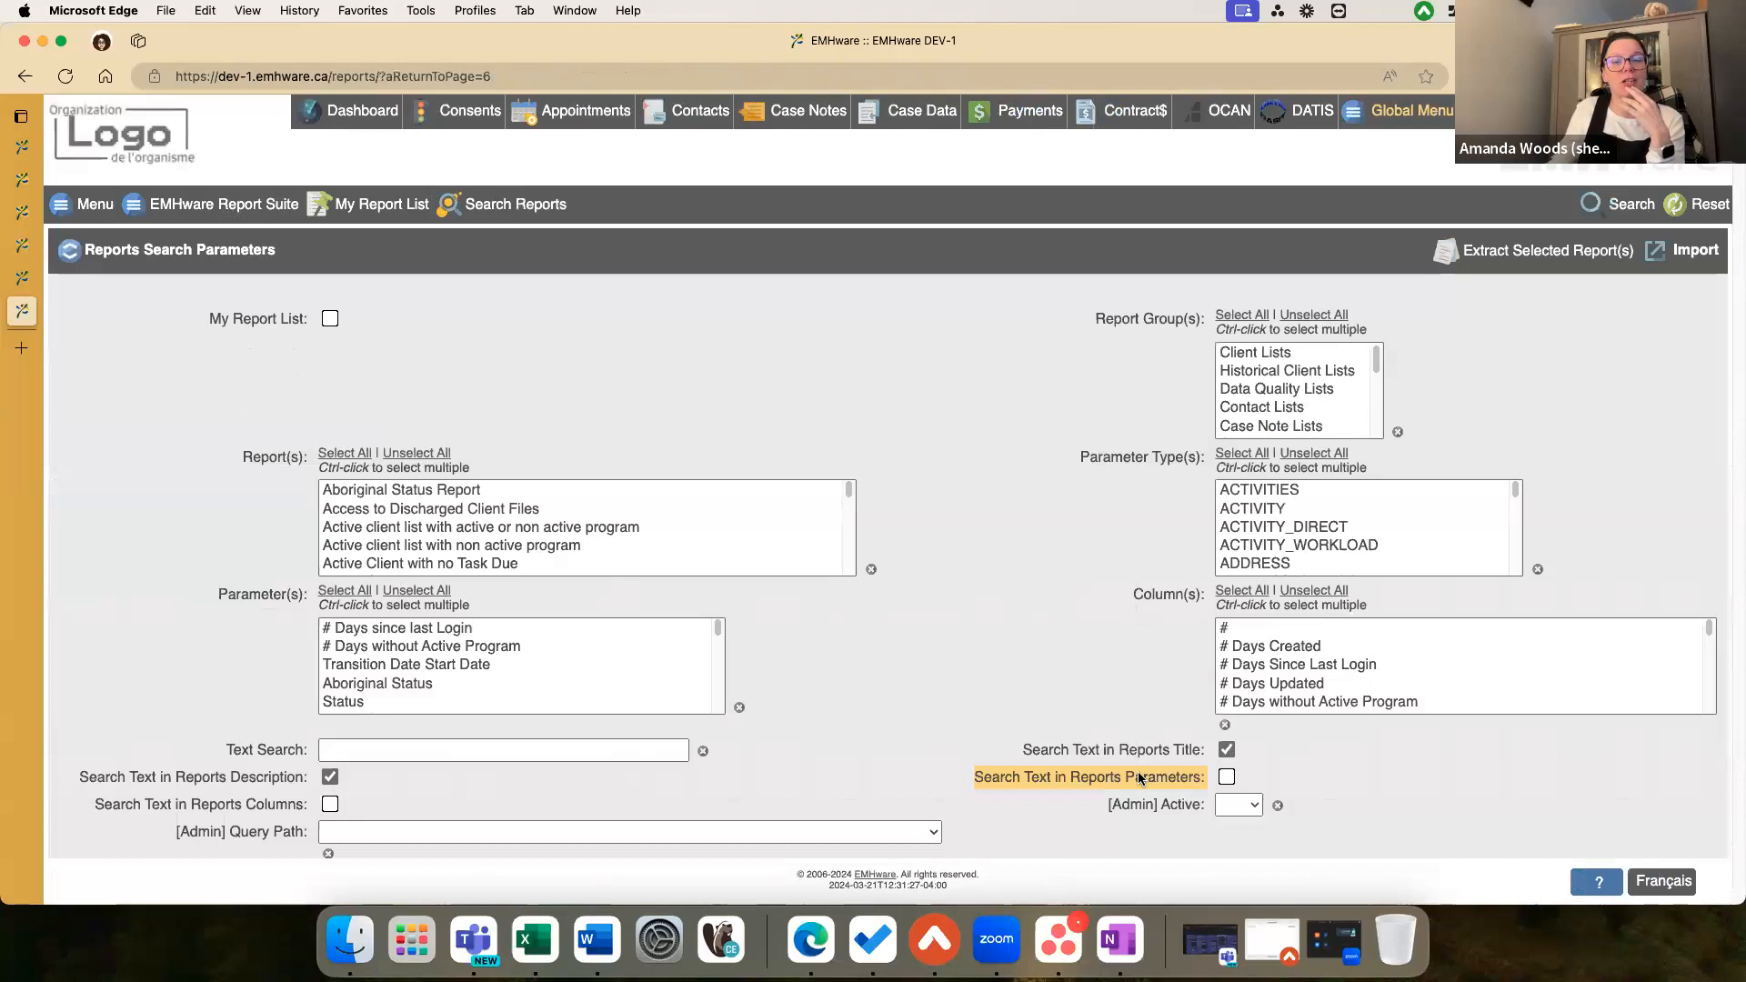
scroll(1141, 727, "down", 4)
scroll(1128, 679, "up", 3)
double_click(534, 656)
left_click(537, 656)
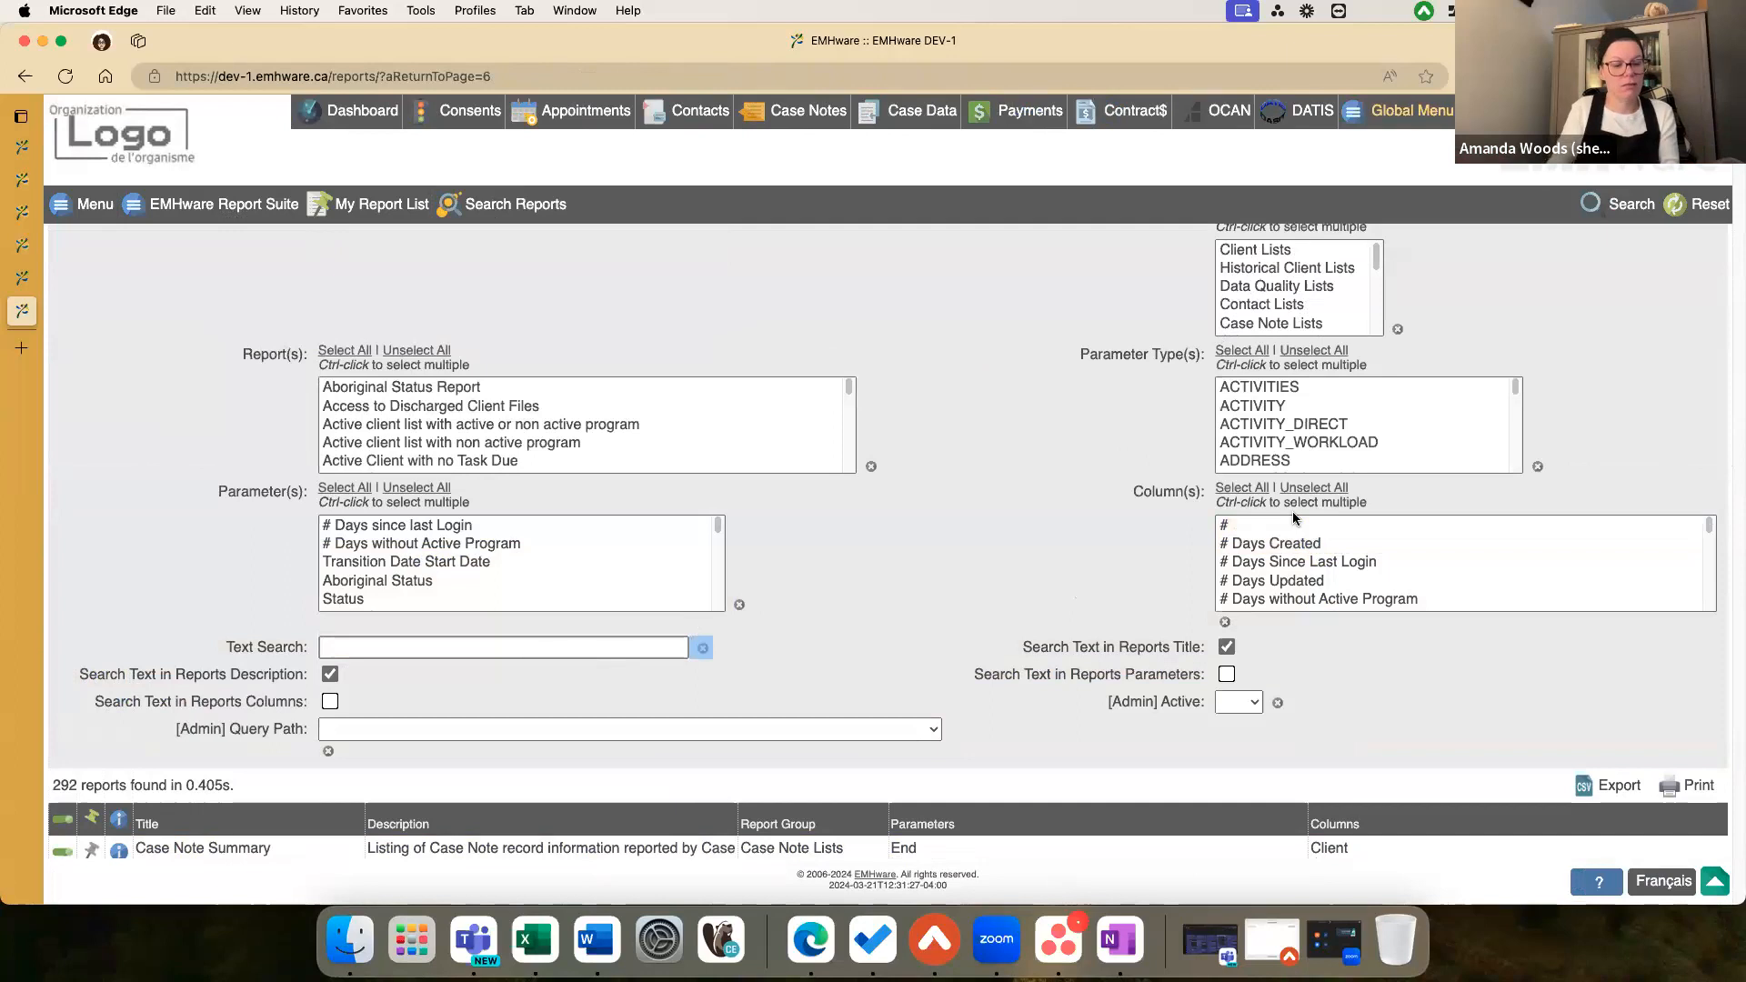
key("super+f")
type("balance")
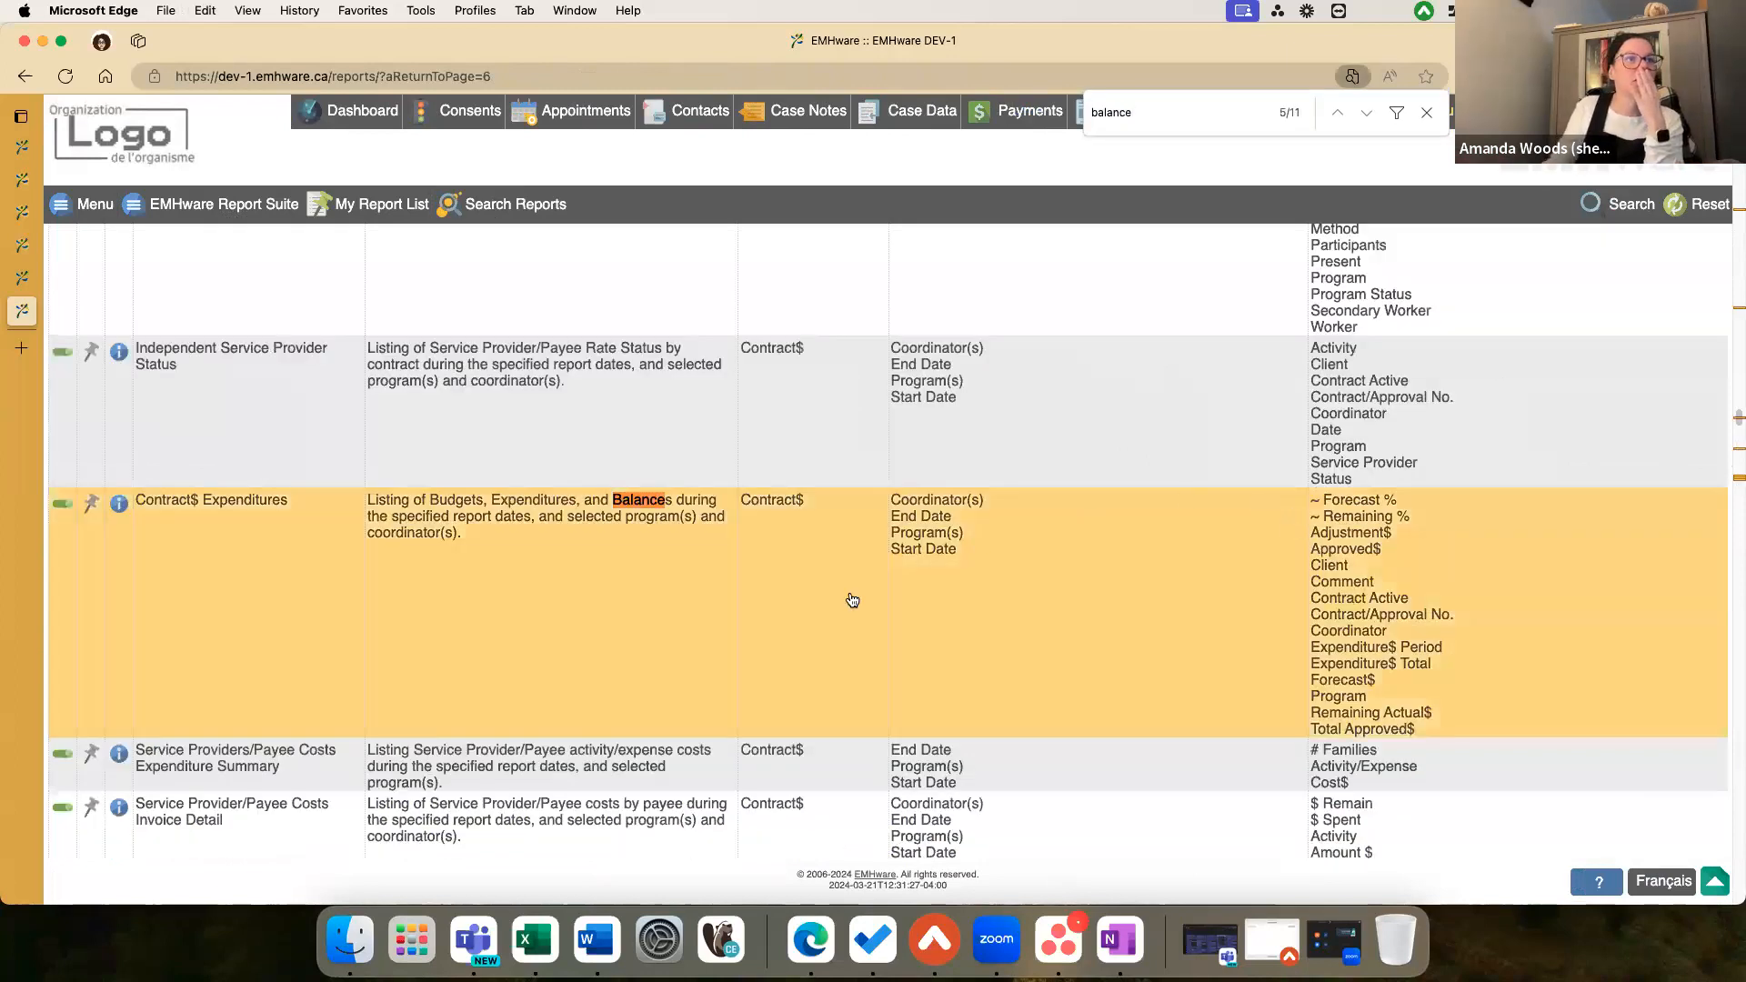
Step: Open the Contract$ Expenditures report and run it for 2017-03-01 to 2024-03-21
left_click(631, 616)
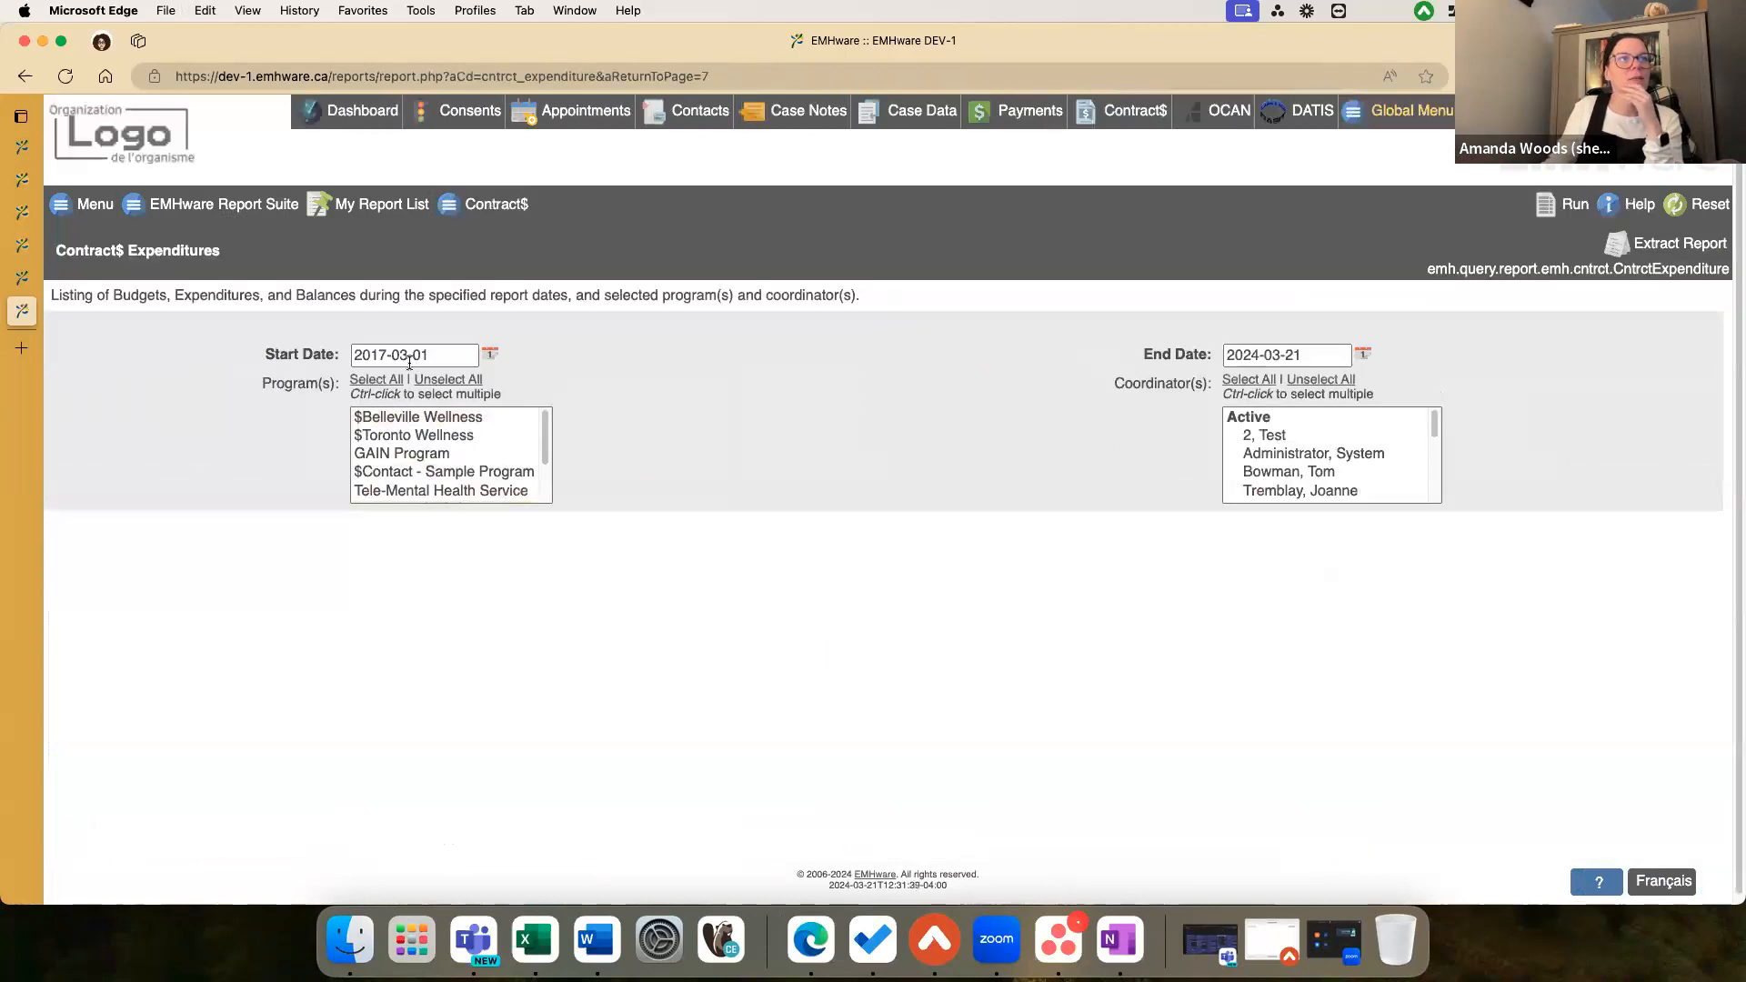
left_click(1550, 207)
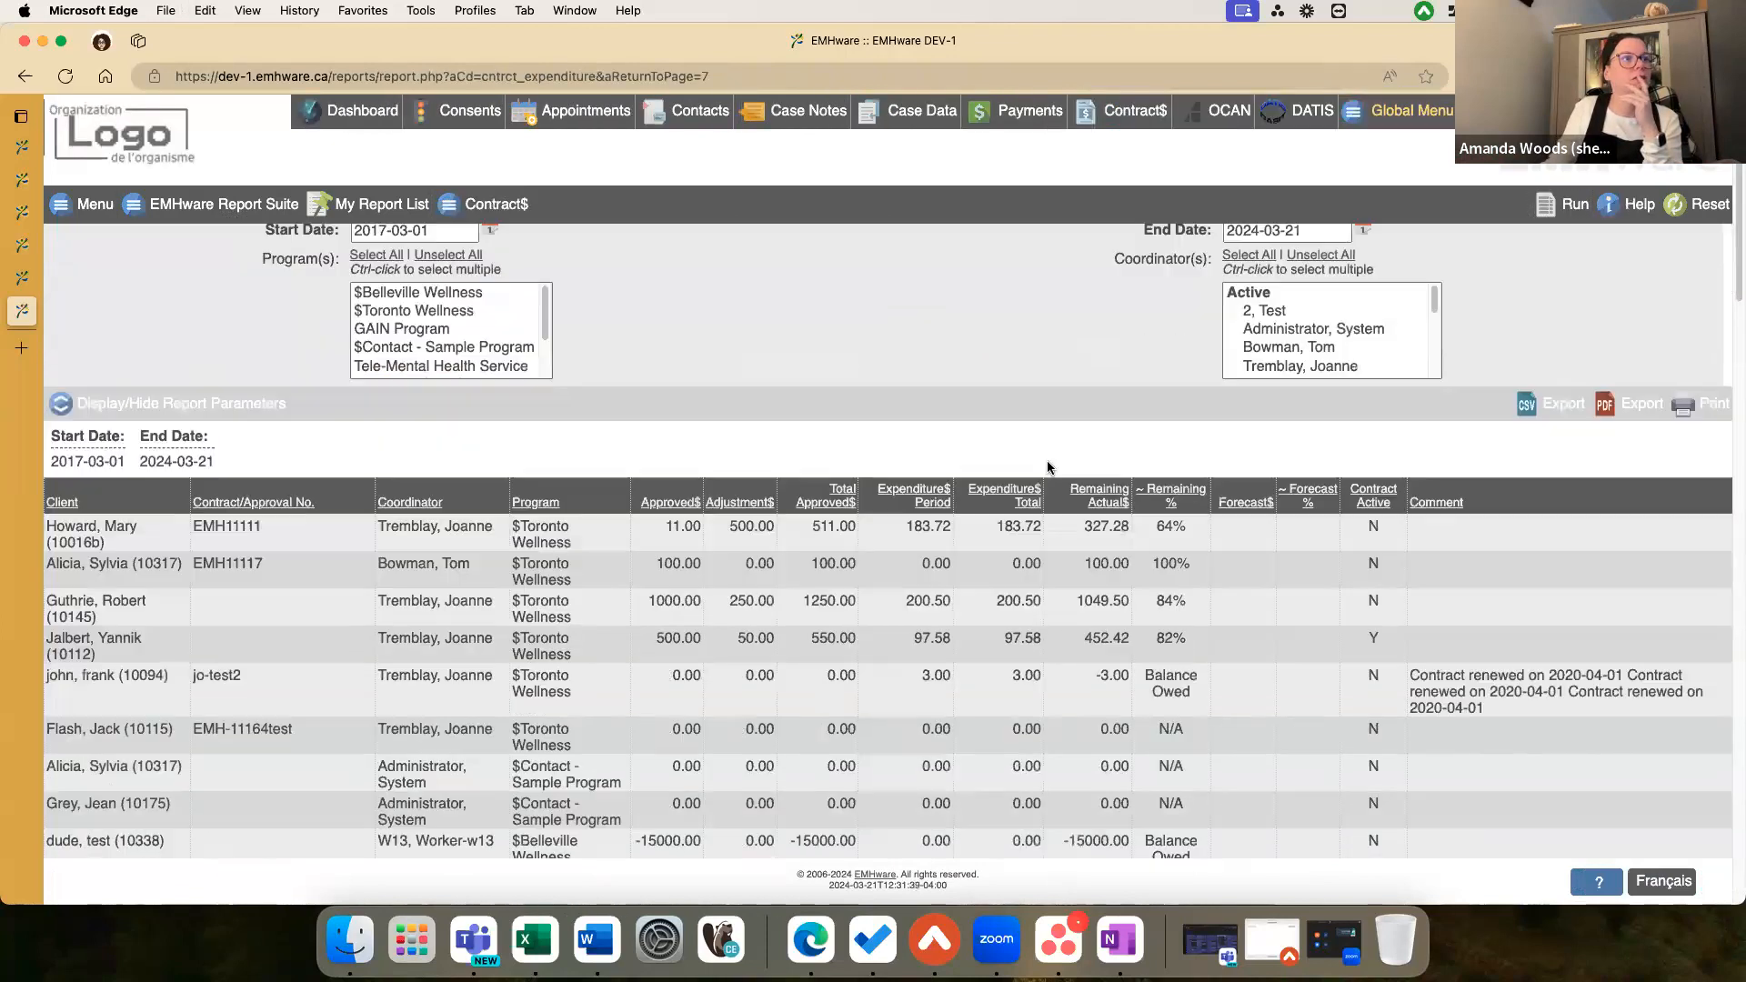
scroll(1046, 466, "up", 1)
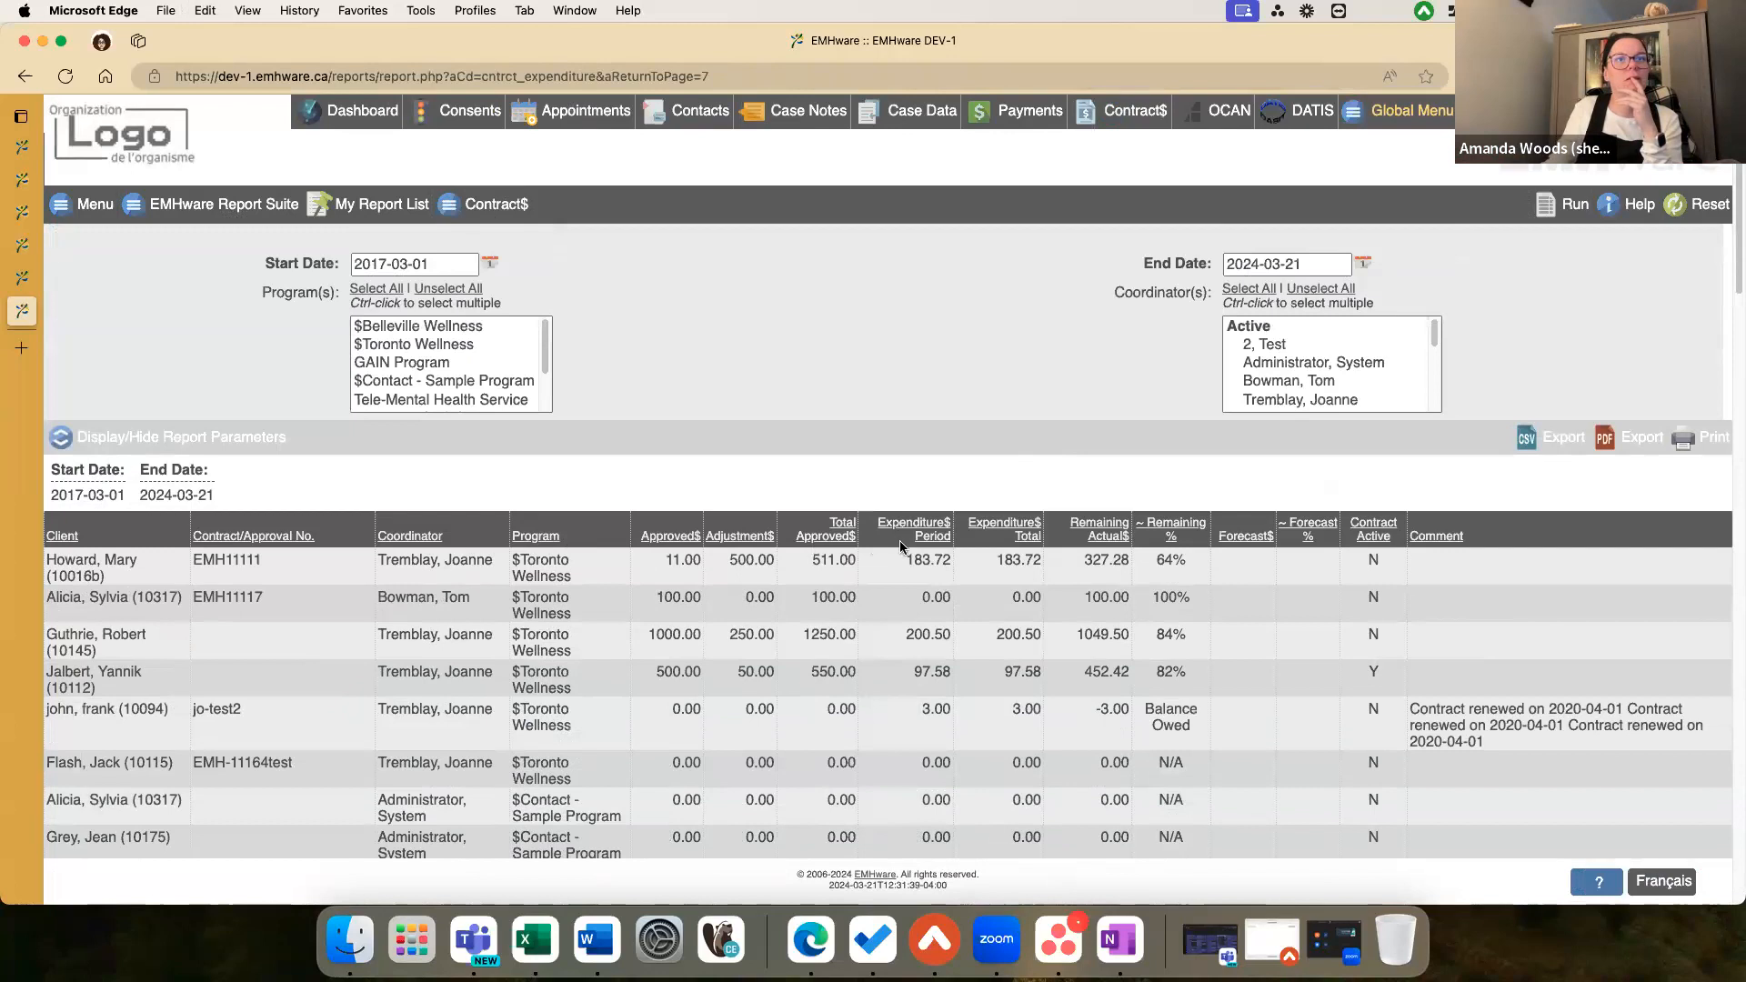